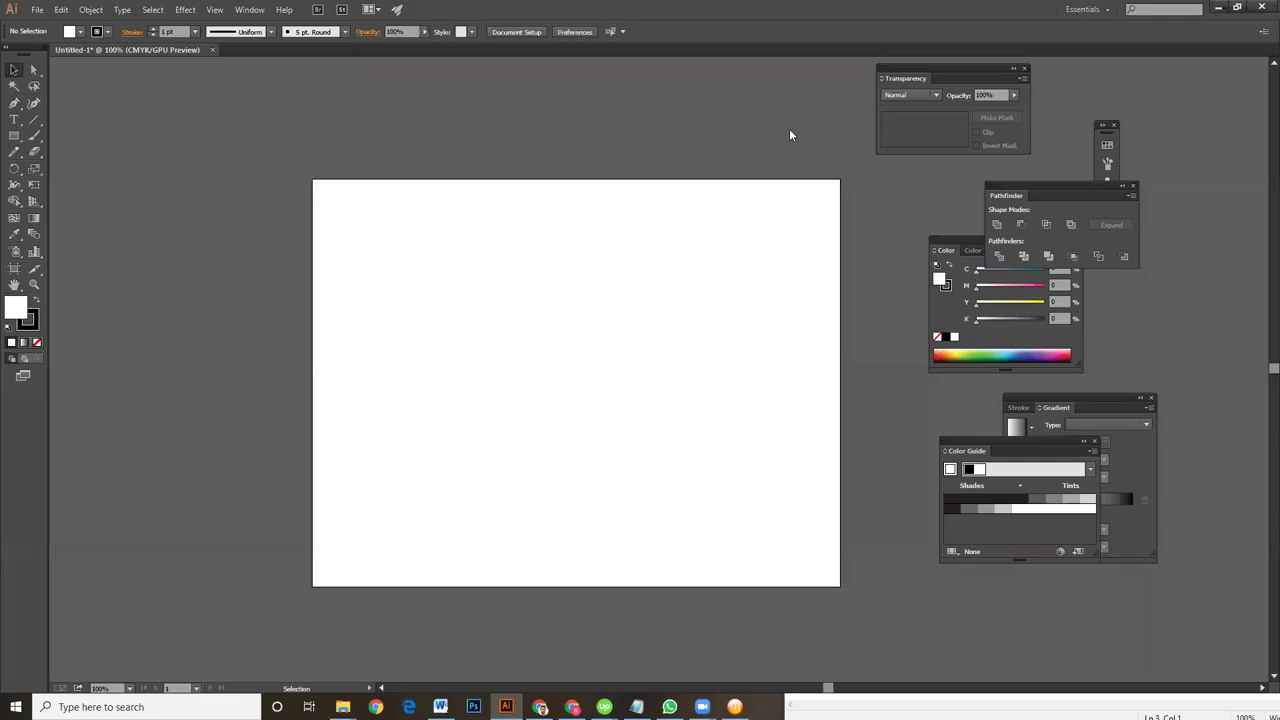
Add the text 'NORAC FOODS' near the artboard centre in 12 pt Myriad Pro
key("ctrl+plus")
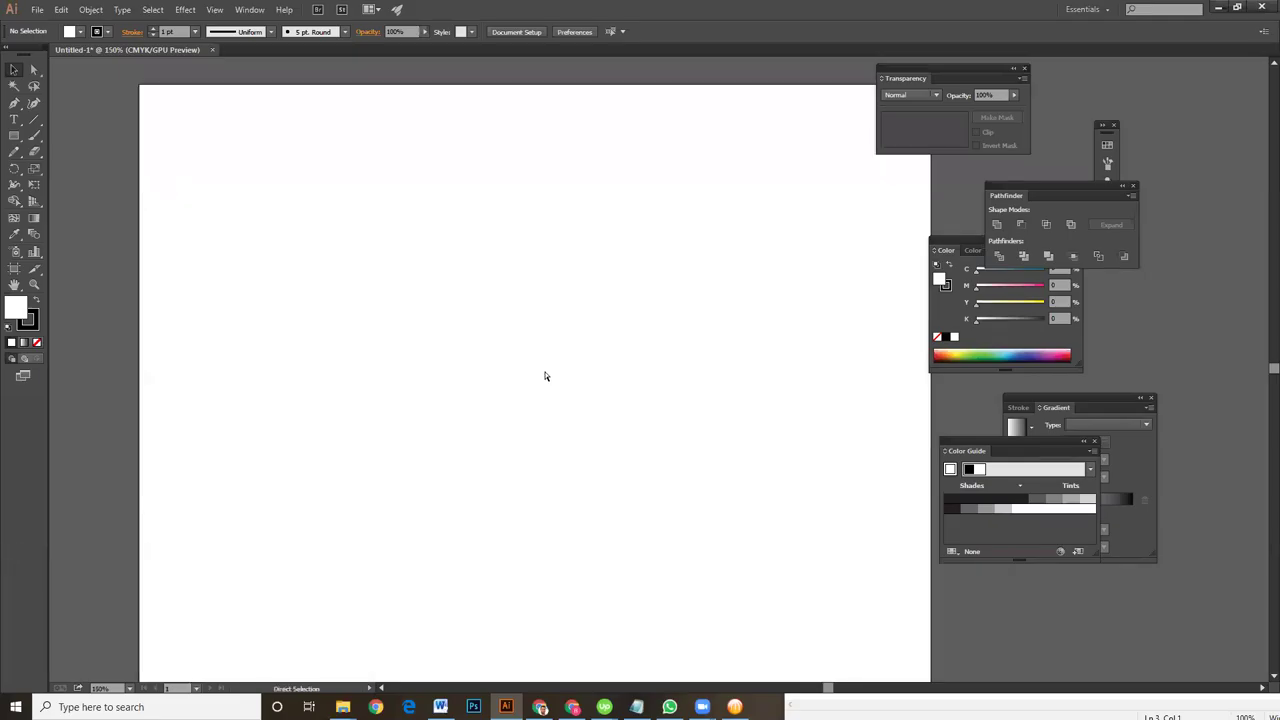
key("ctrl+minus")
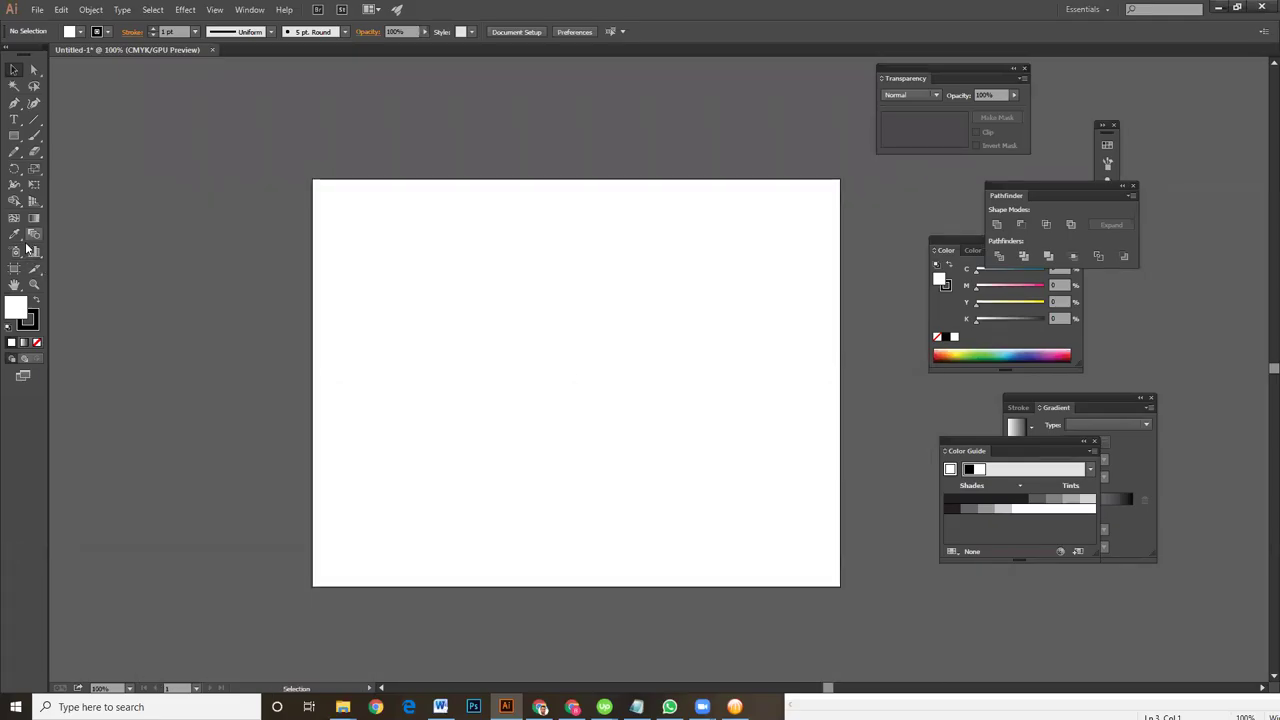
left_click(14, 119)
left_click(498, 350)
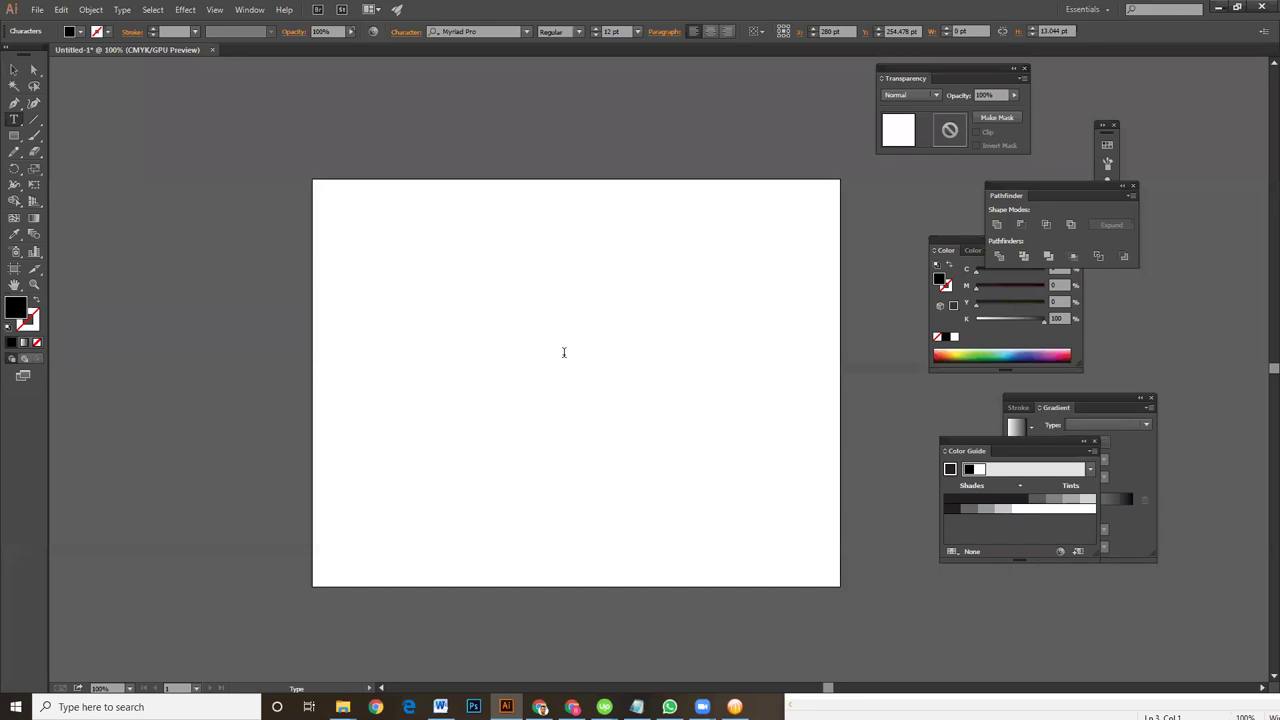
type("n")
key("BackSpace")
type("NOR")
type("AC FOODS")
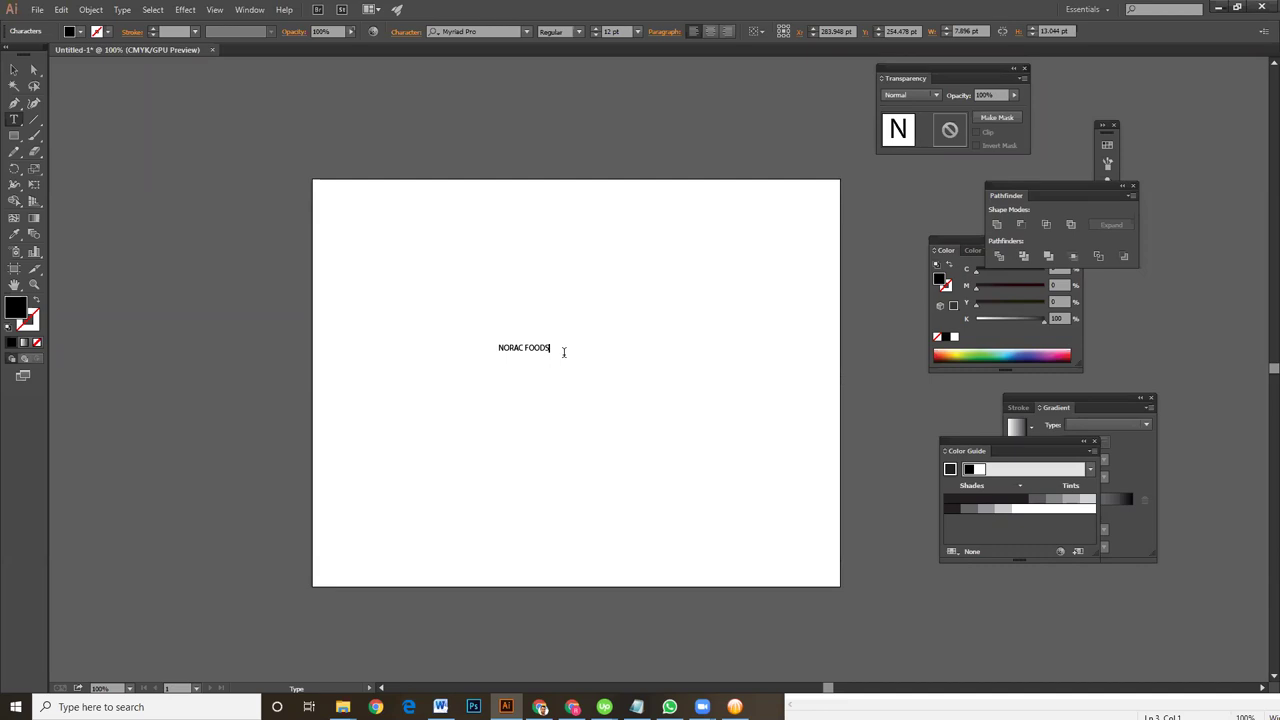
left_click(14, 70)
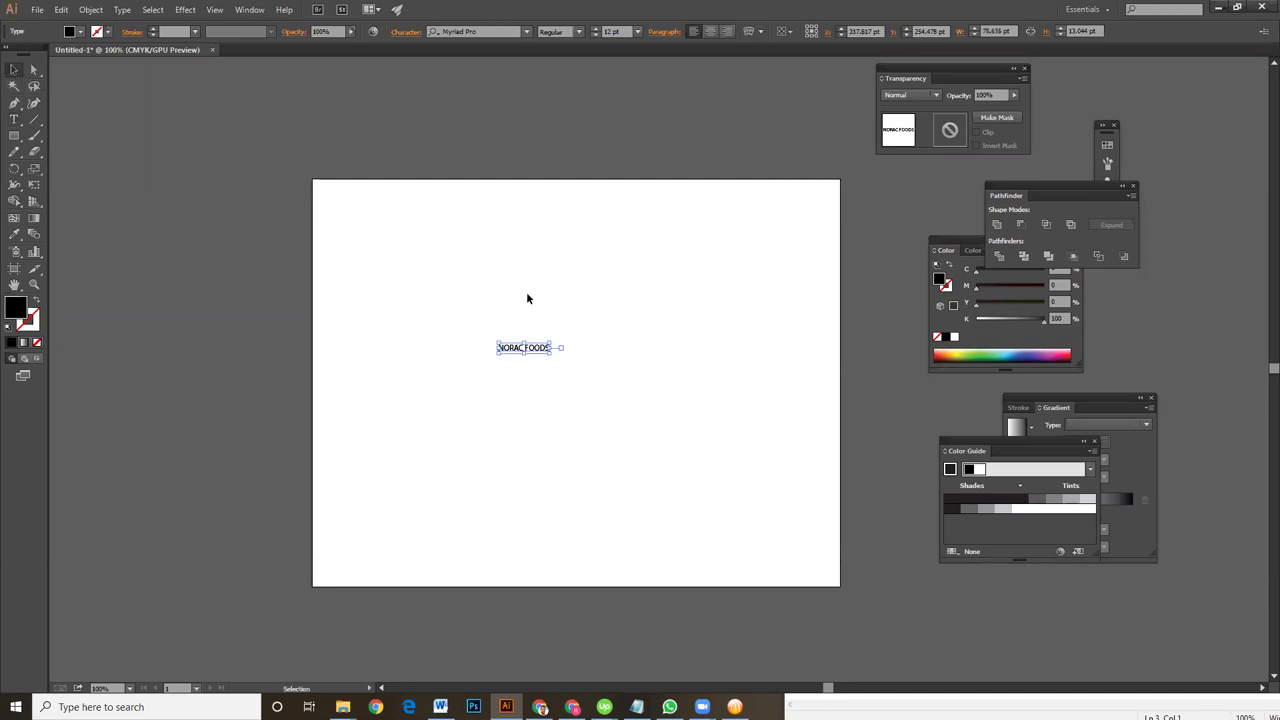
Scale the NORAC FOODS text up to about 91 pt by its corner handle
left_click_drag(552, 353, 785, 510)
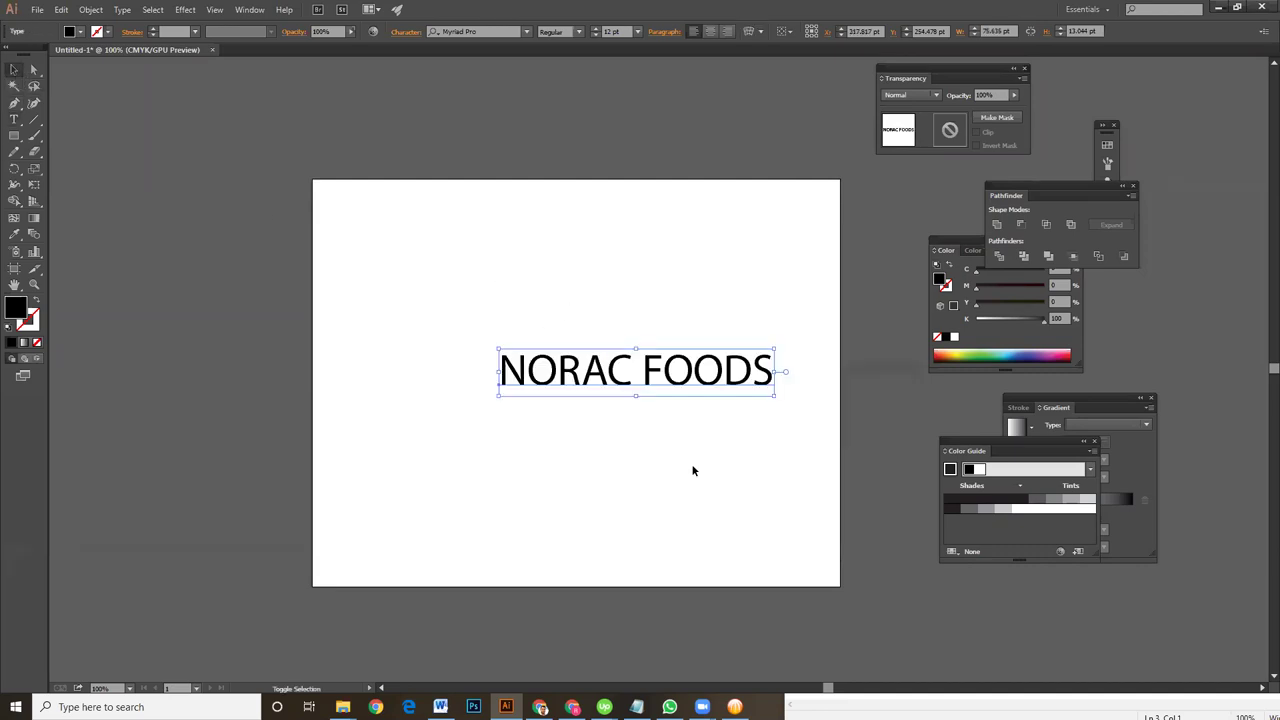
left_click_drag(640, 364, 542, 276)
left_click_drag(677, 303, 772, 433)
left_click(691, 446)
key("ctrl+plus")
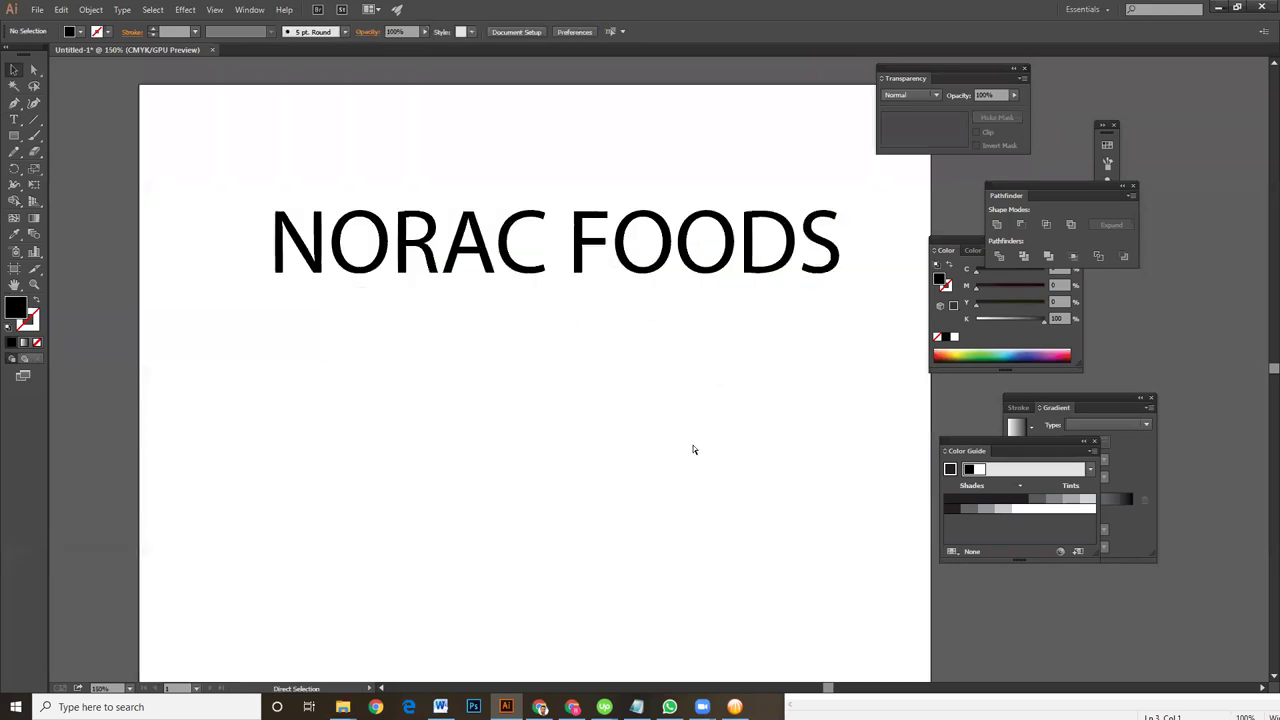
left_click_drag(671, 473, 683, 494)
left_click(516, 266)
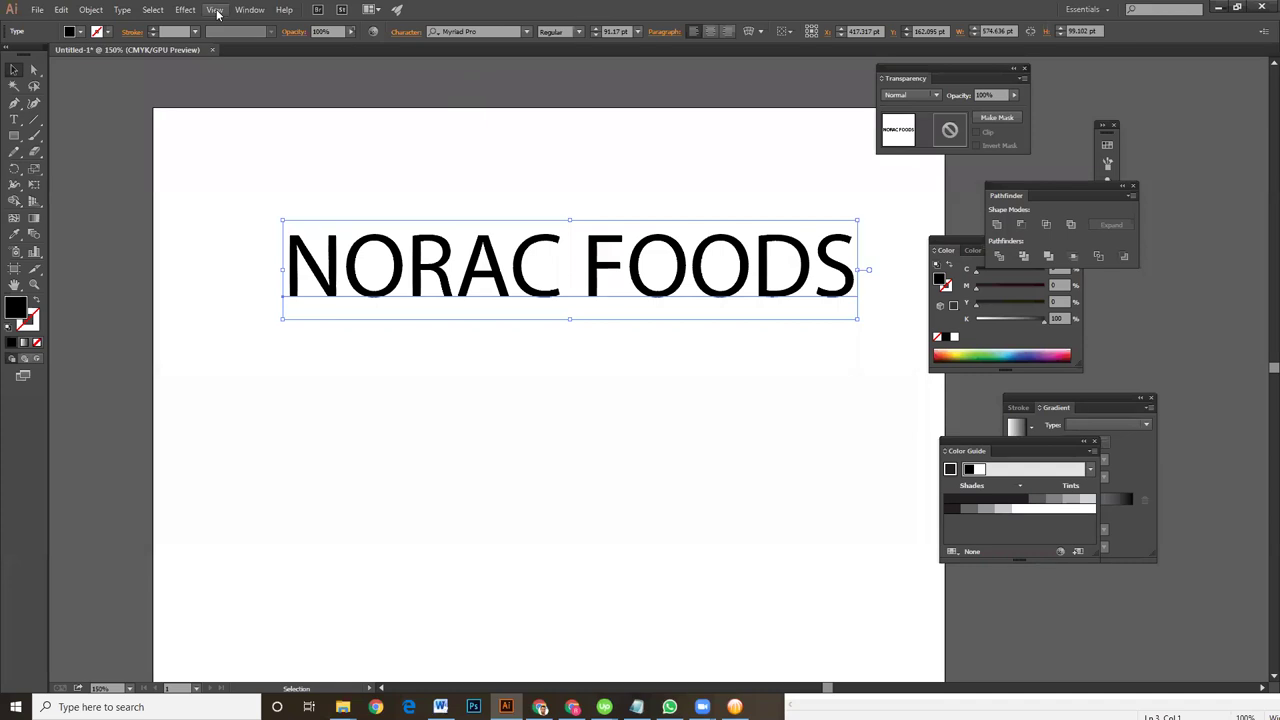
Show the rulers and place two horizontal guides beneath the text
key("ctrl+r")
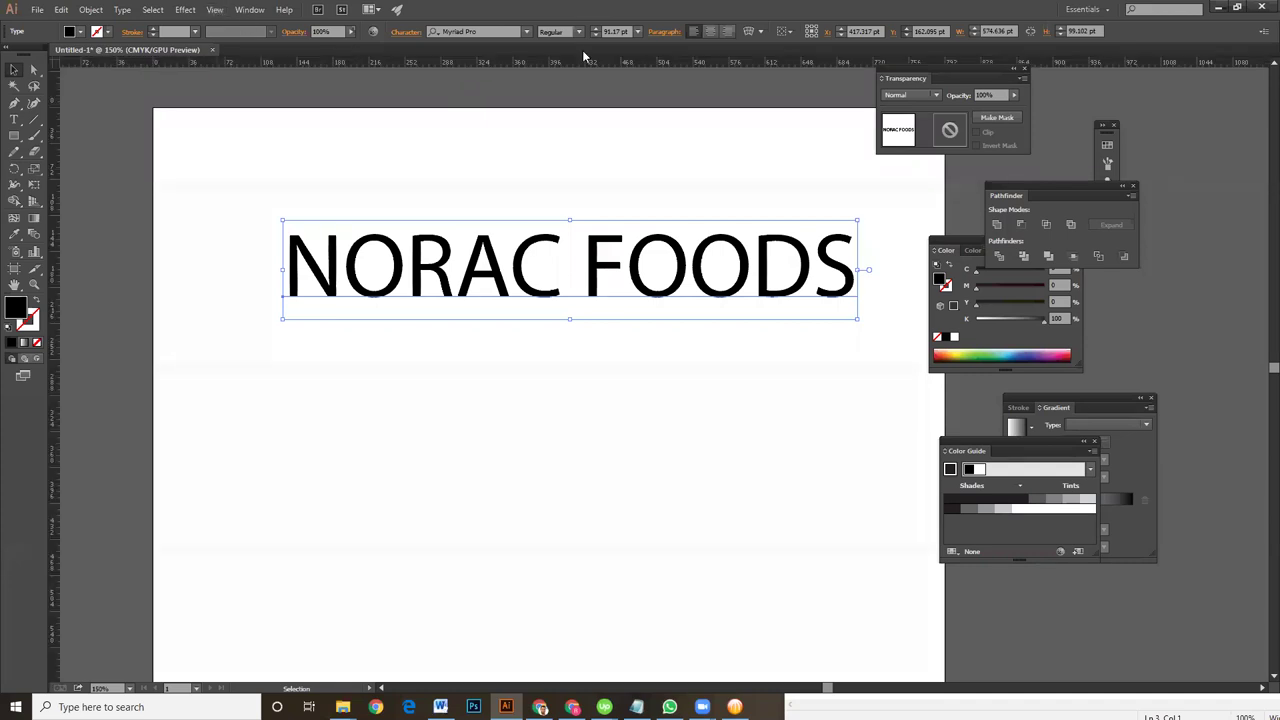
left_click_drag(594, 65, 657, 370)
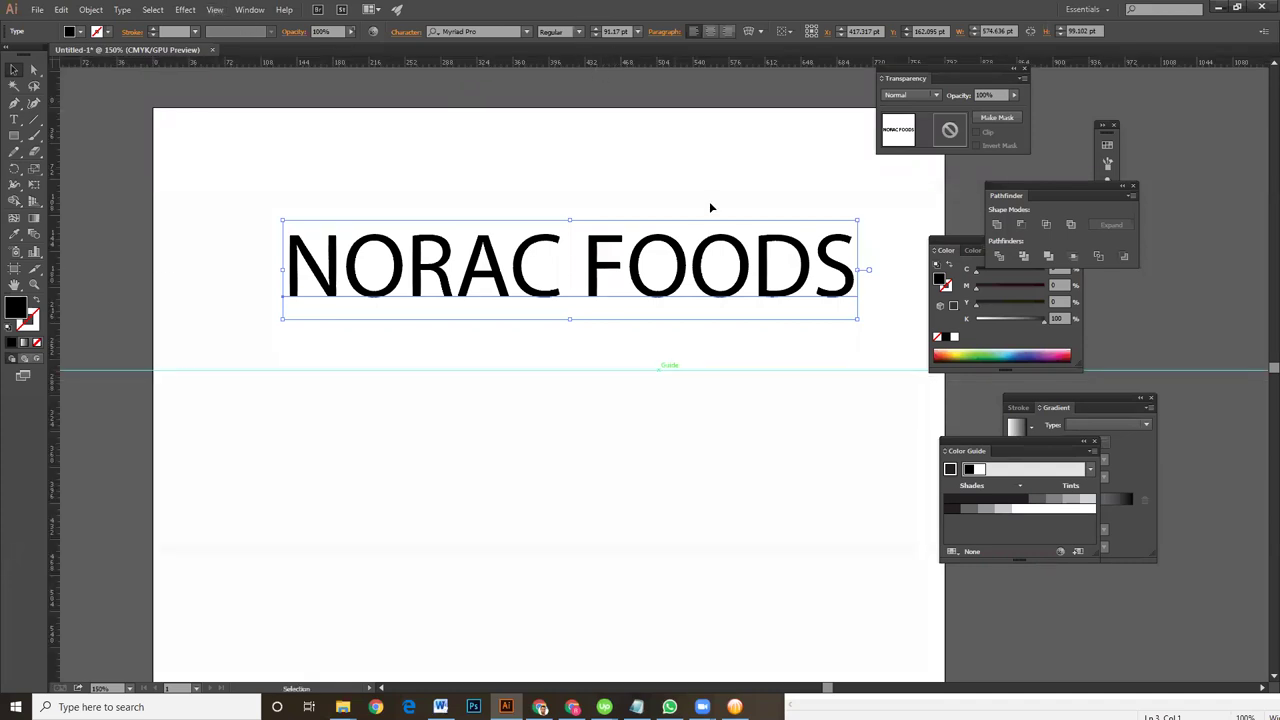
left_click_drag(631, 66, 676, 460)
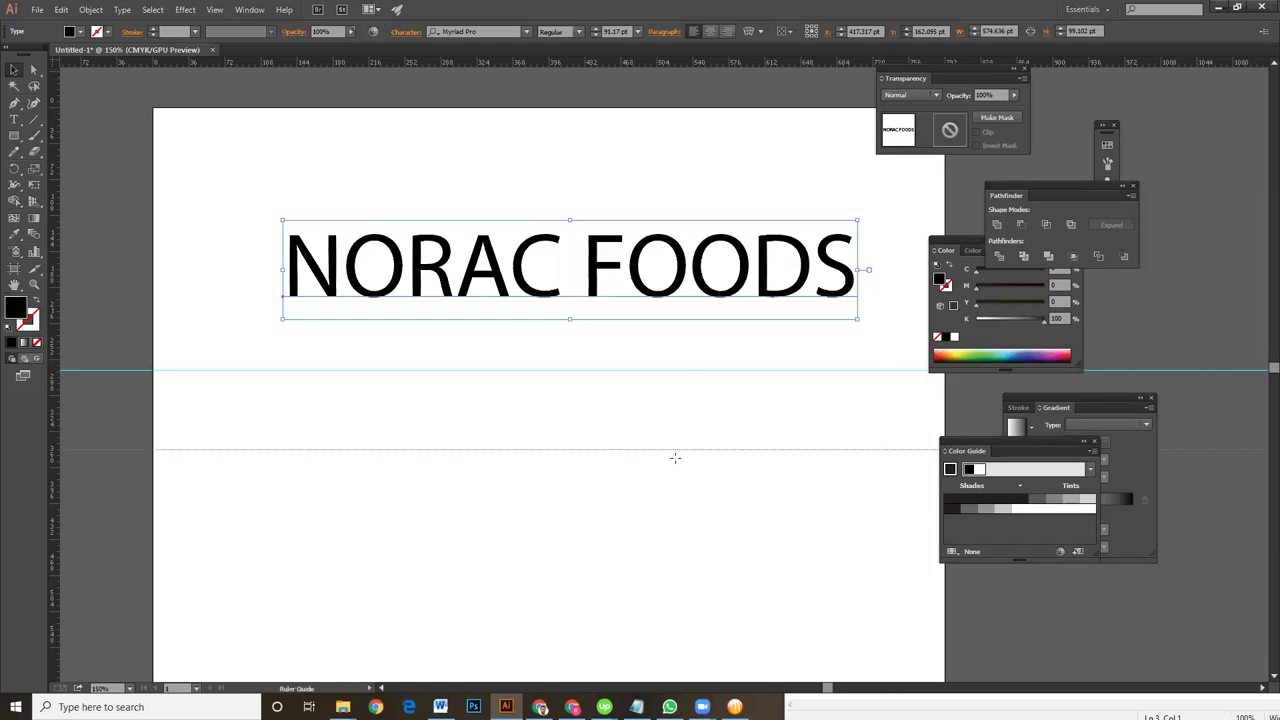
left_click(617, 490)
key("ctrl+plus")
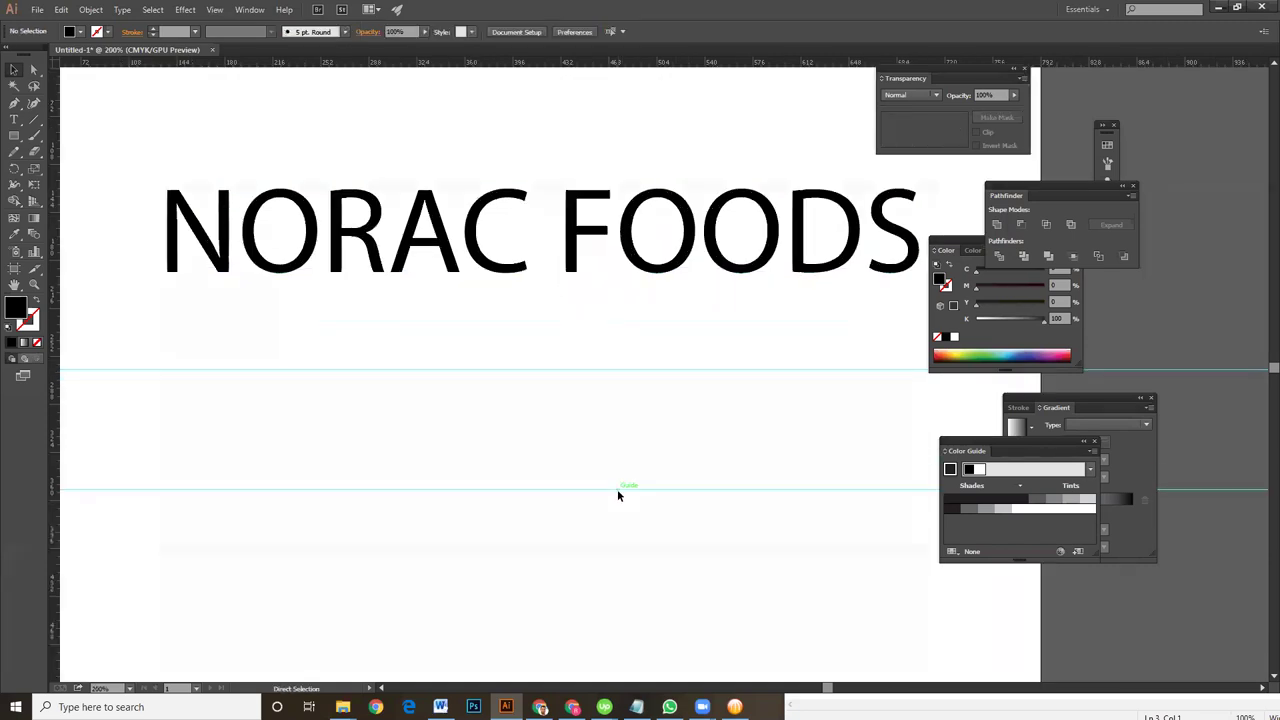
left_click_drag(626, 534, 531, 493)
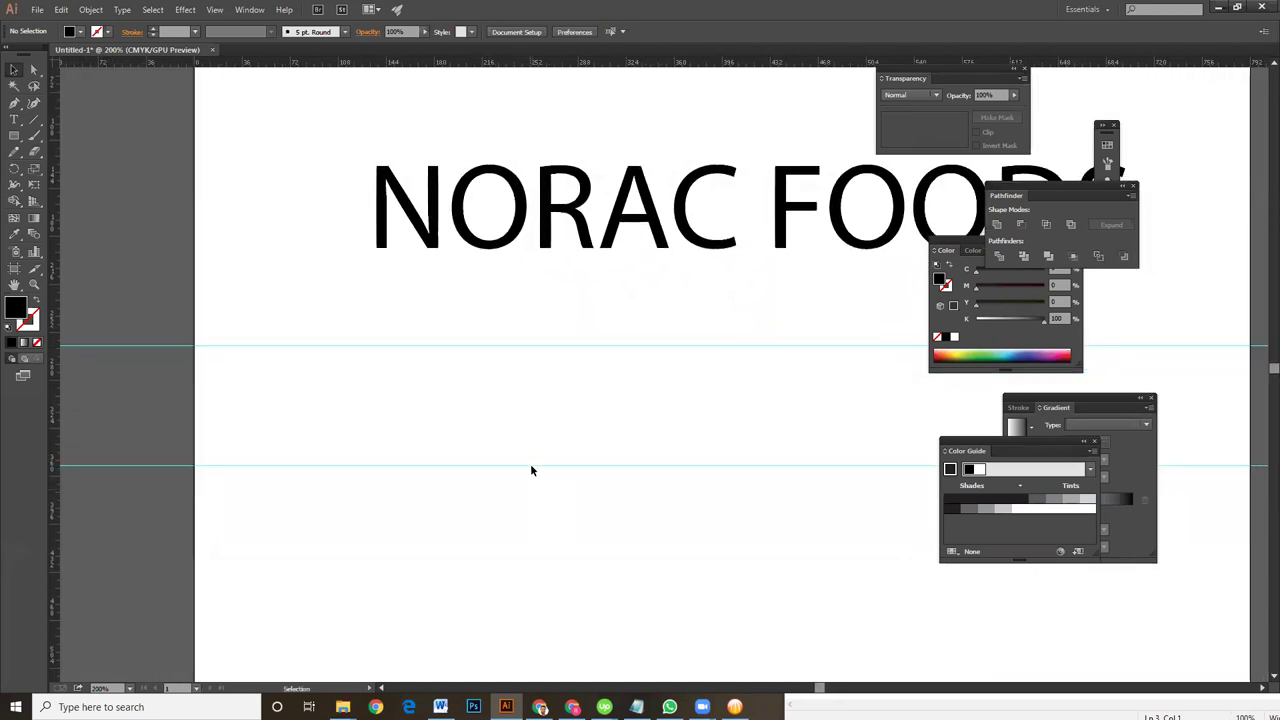
left_click(14, 138)
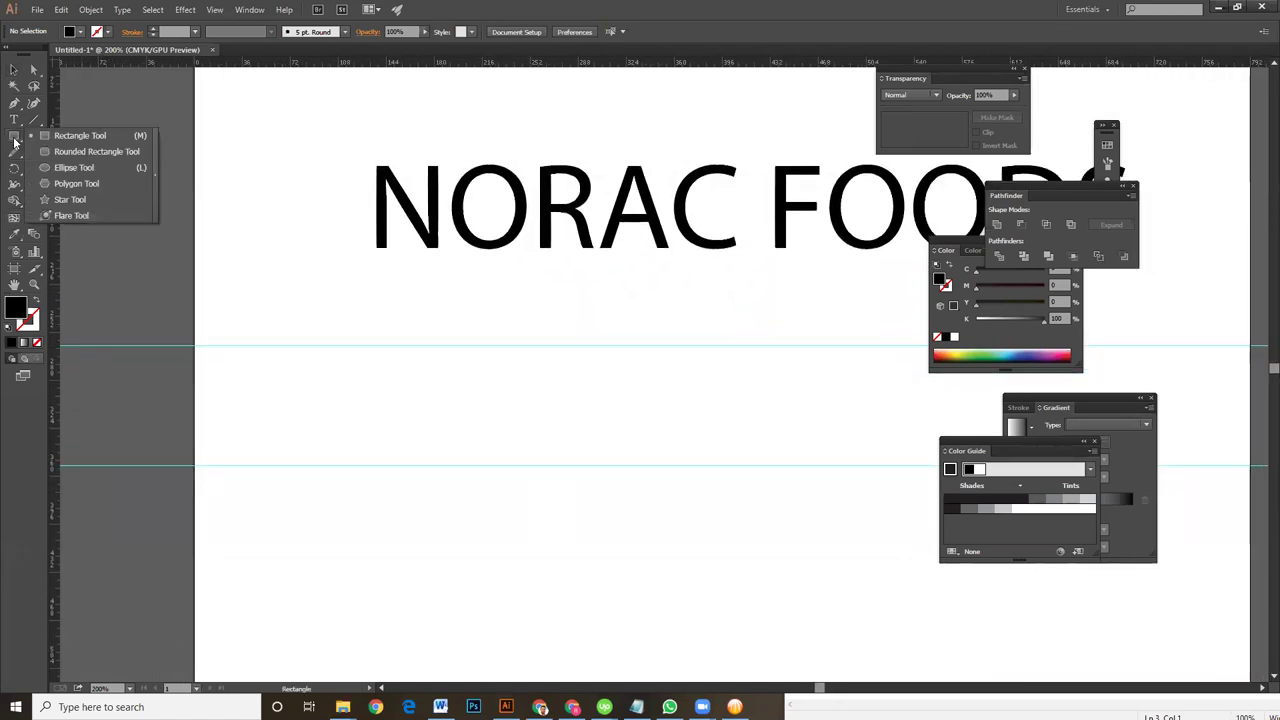
Draw a tall black rounded rectangle, about 55.5 × 138.5 pt with 24 pt corners, across the guides
left_click(96, 151)
left_click_drag(439, 361, 510, 543)
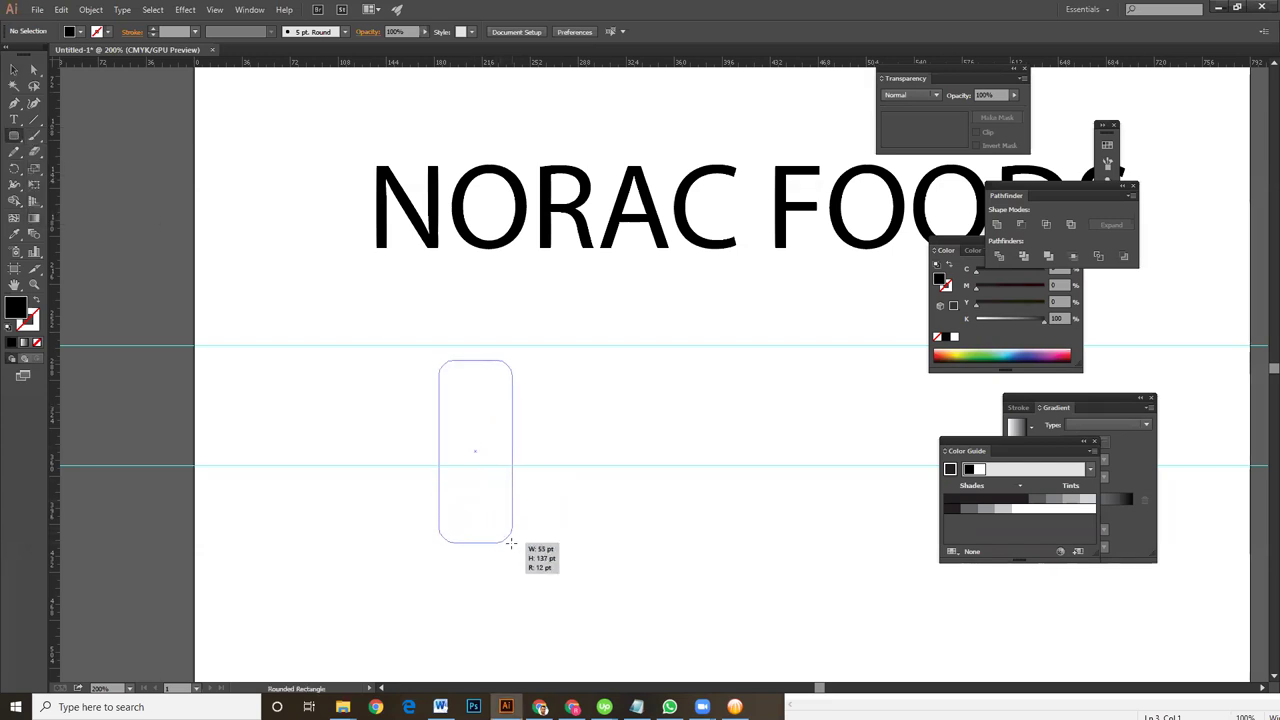
left_click_drag(510, 543, 510, 543)
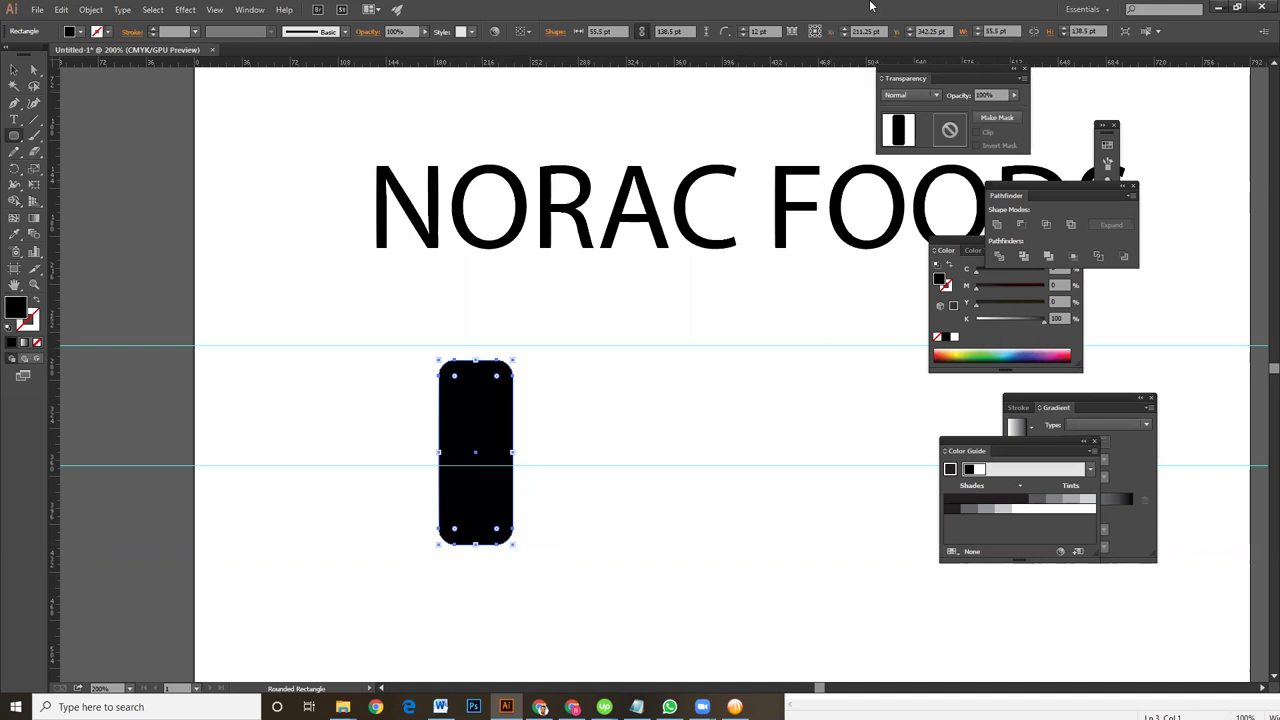
key("Up")
key("Up")
key("Up")
key("Up")
key("Up")
key("Up")
key("Up")
key("Up")
key("Up")
key("Up")
key("Up")
key("Up")
key("Up")
key("Up")
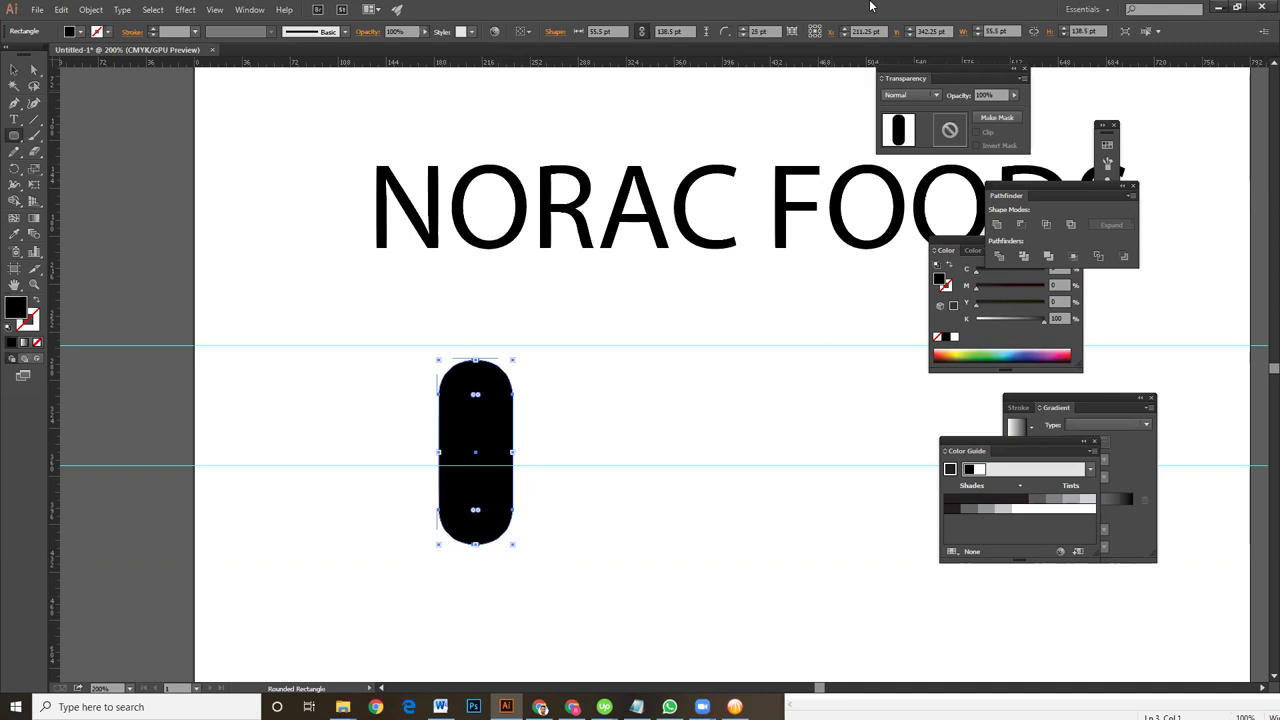
key("Up")
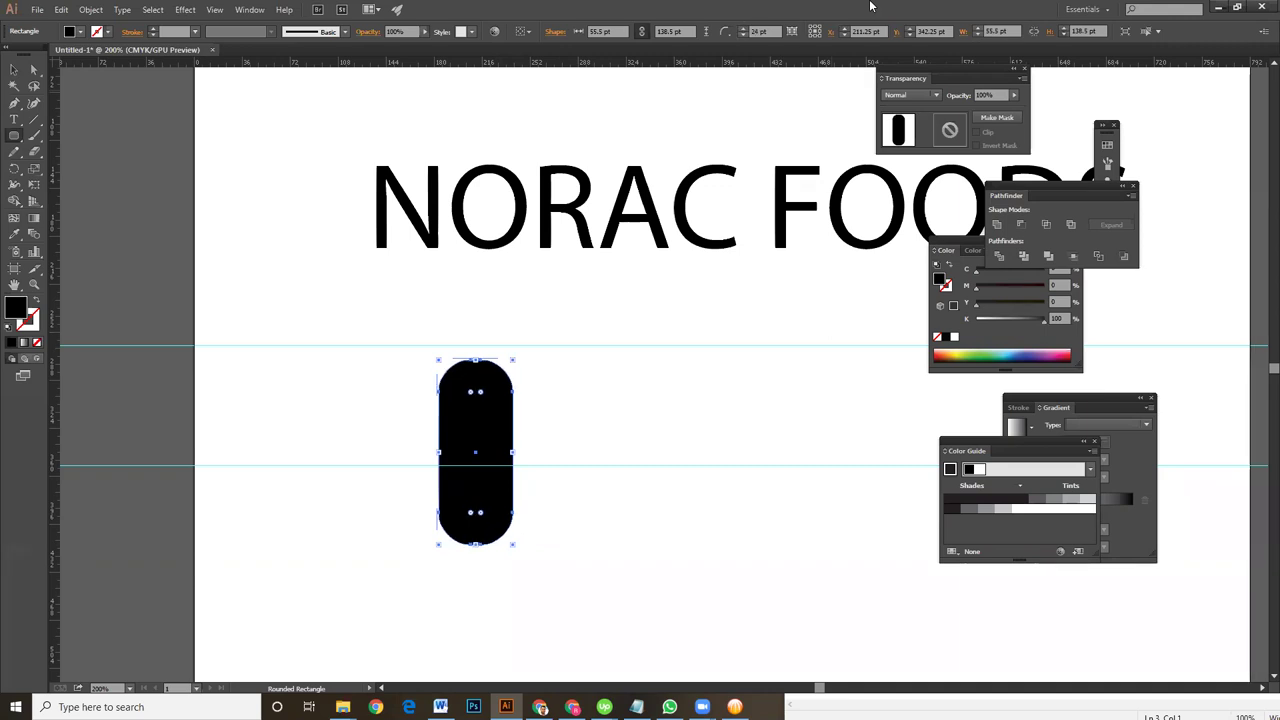
left_click(14, 70)
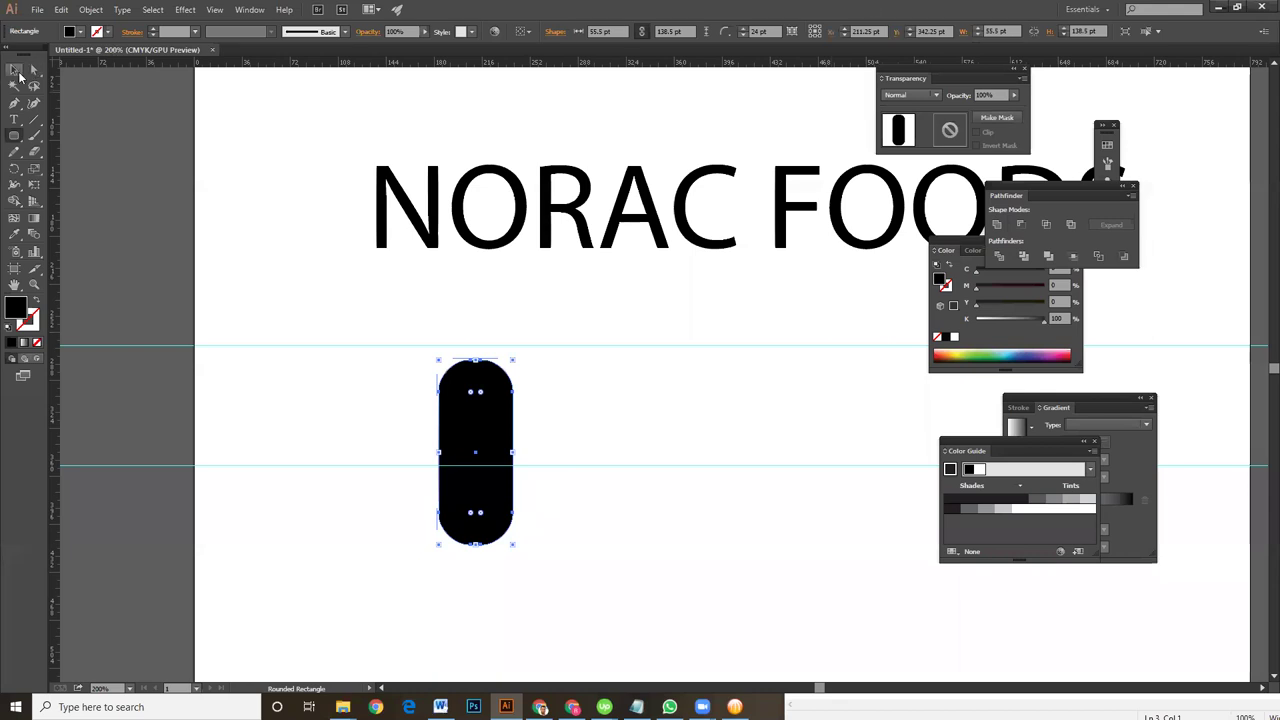
left_click(570, 529)
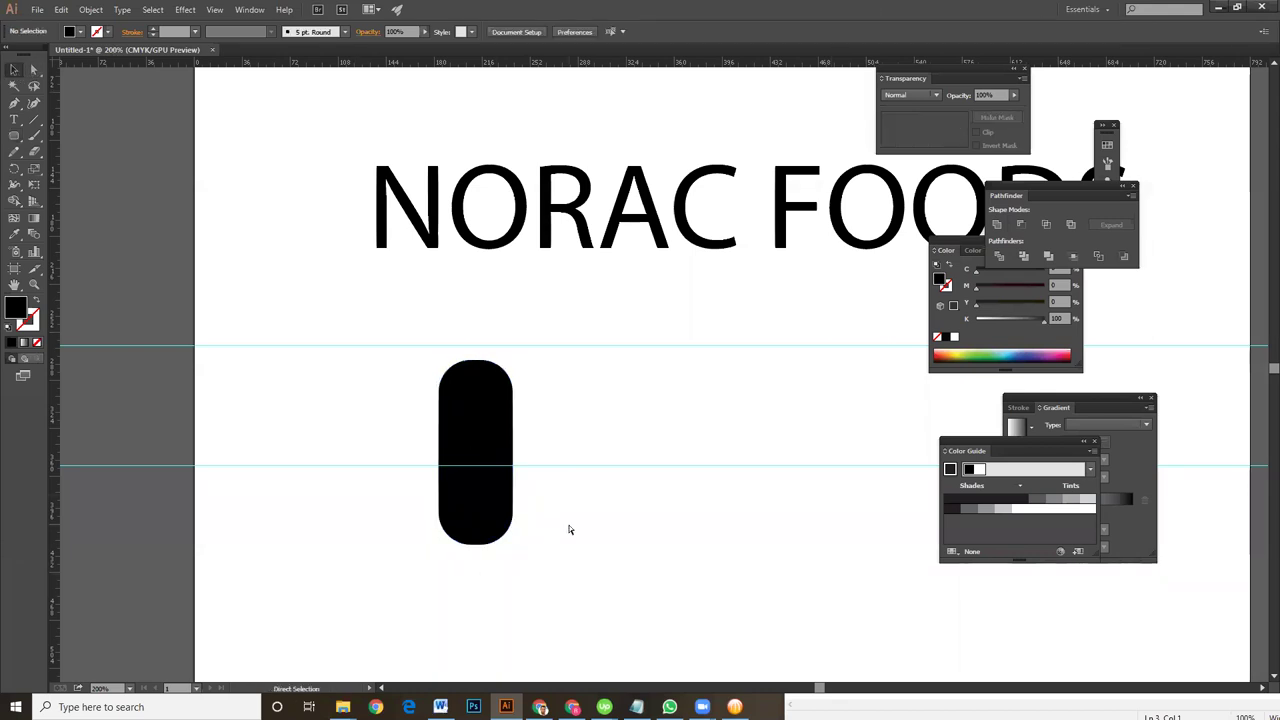
key("ctrl+equal")
Snap the rectangle's top to the upper guide and delete its bottom, ending the sides on the lower guide
left_click_drag(408, 451, 379, 420)
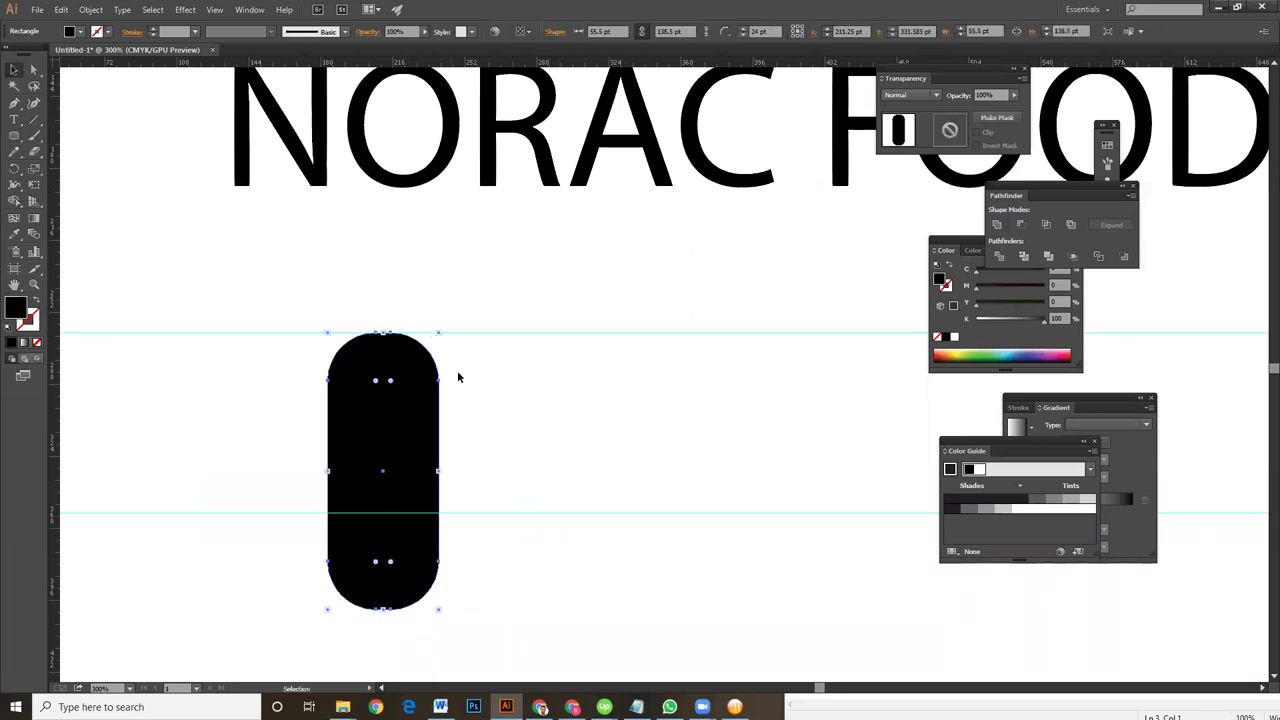
scroll(500, 400, "down", 2)
left_click(34, 72)
left_click_drag(478, 555, 318, 527)
key("Delete")
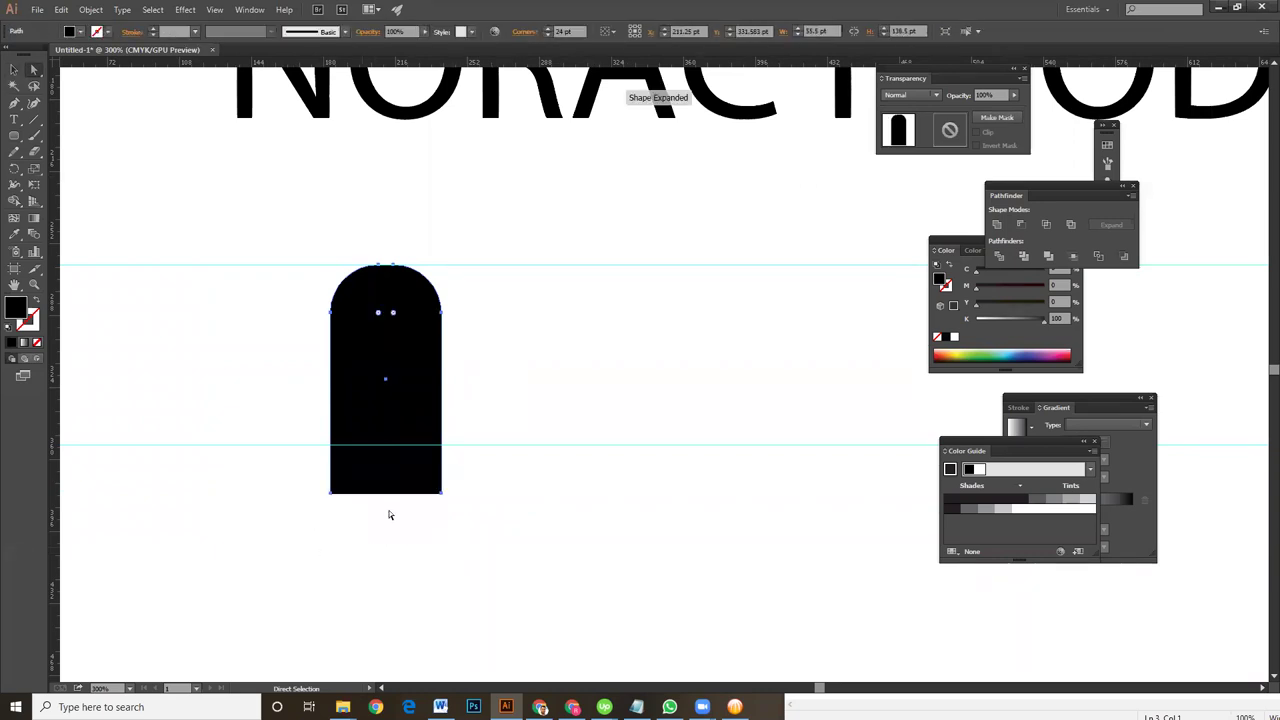
left_click_drag(441, 492, 441, 444)
Swap fill and stroke so the arch is unfilled, with a 9 pt black stroke
left_click(36, 301)
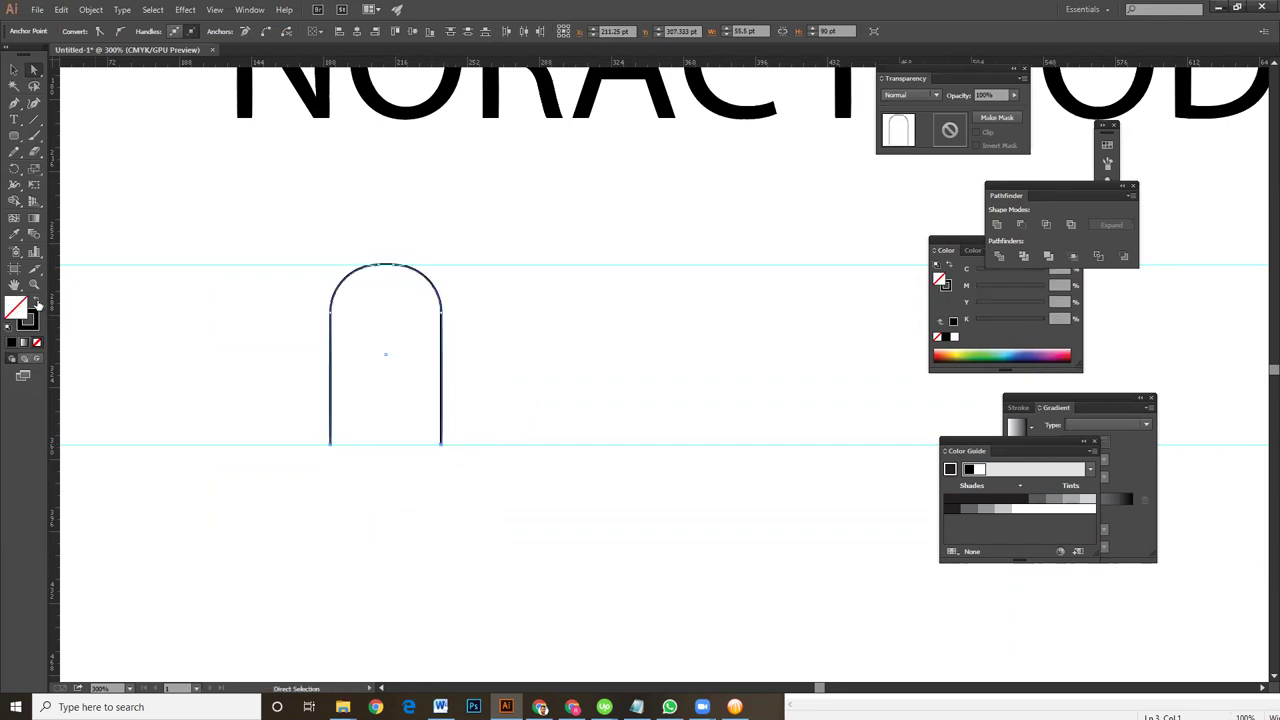
left_click(14, 69)
left_click(643, 392)
left_click(441, 334)
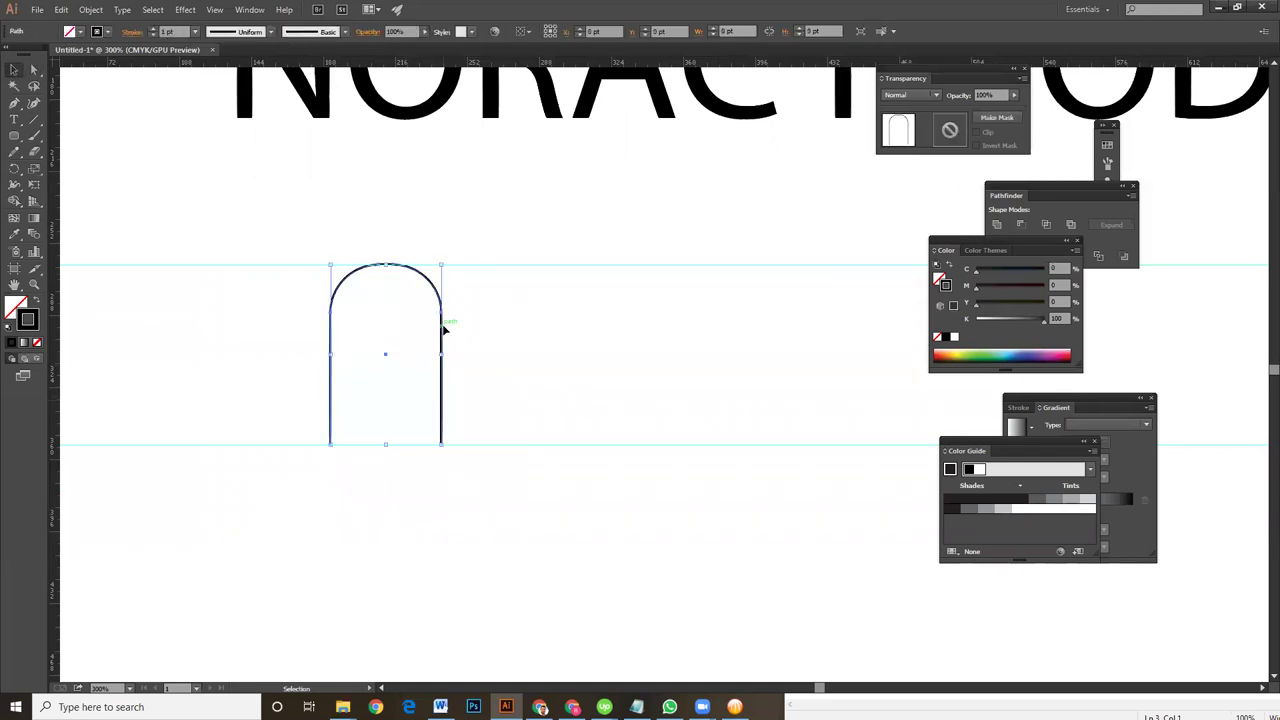
left_click(152, 28)
left_click(152, 28)
left_click(152, 28)
left_click(153, 28)
left_click(153, 28)
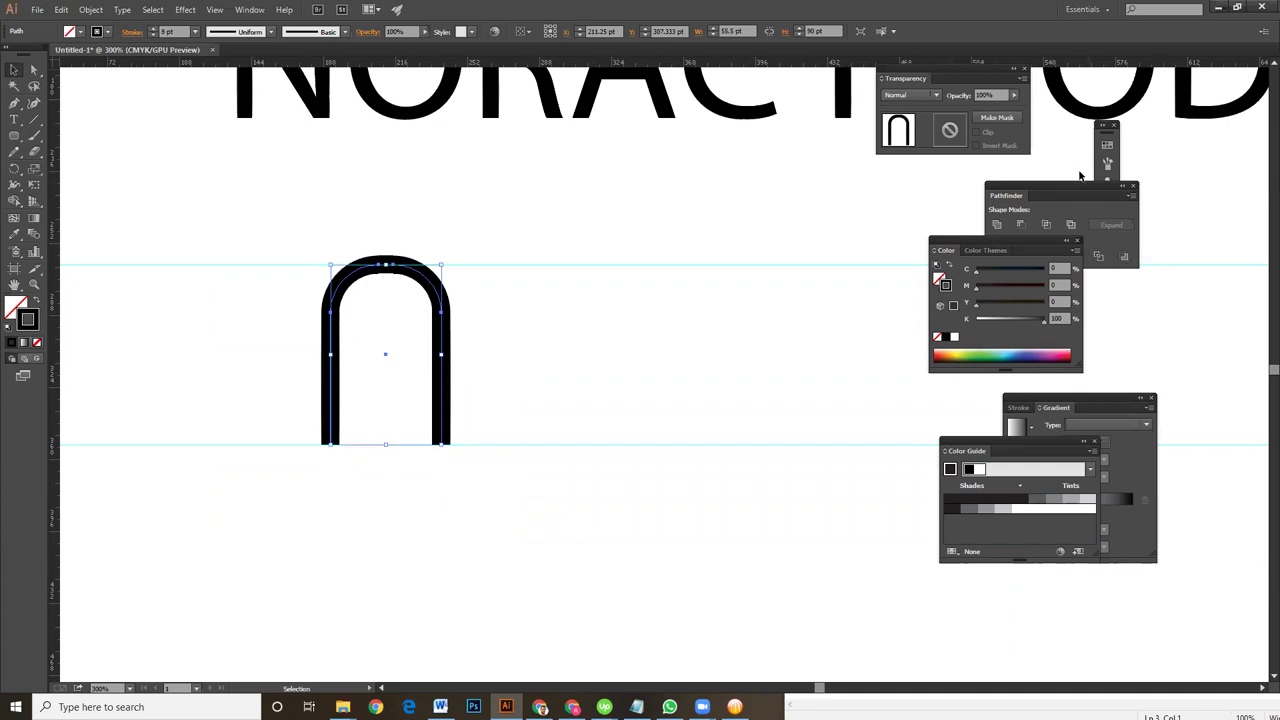
left_click(250, 9)
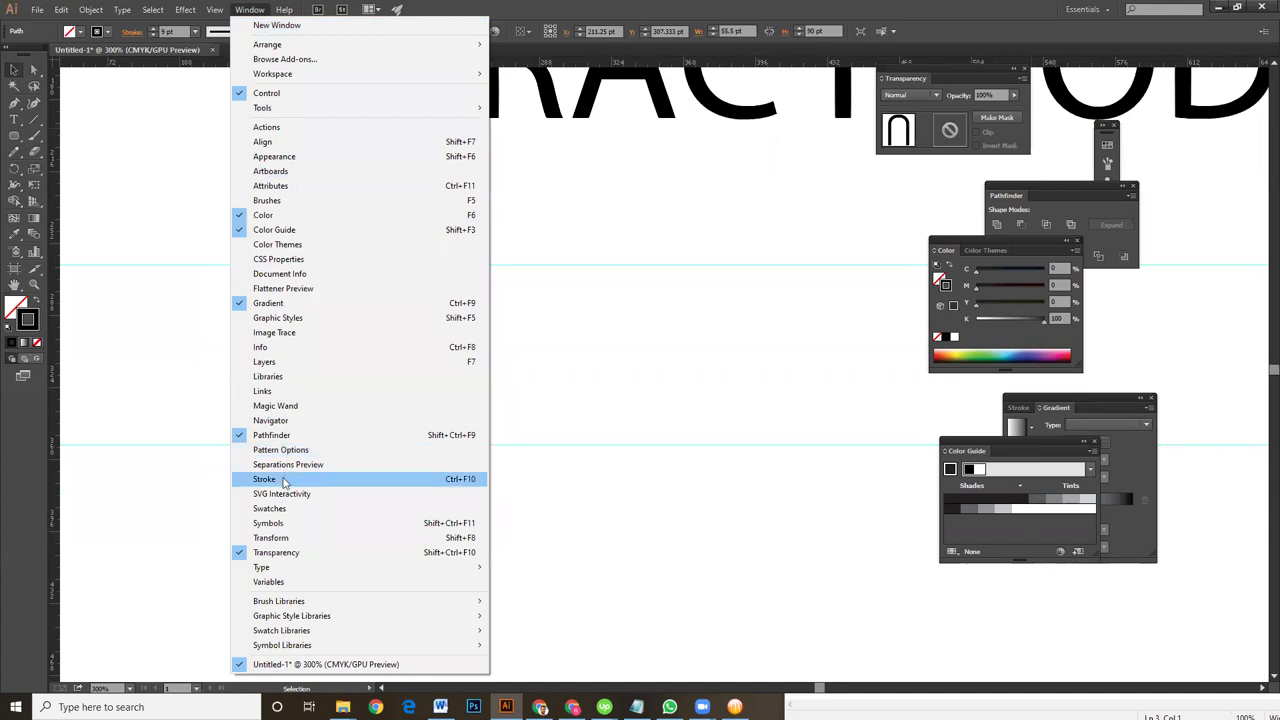
Open the Stroke panel and give the arch's 9 pt stroke rounded corner joins
left_click(265, 479)
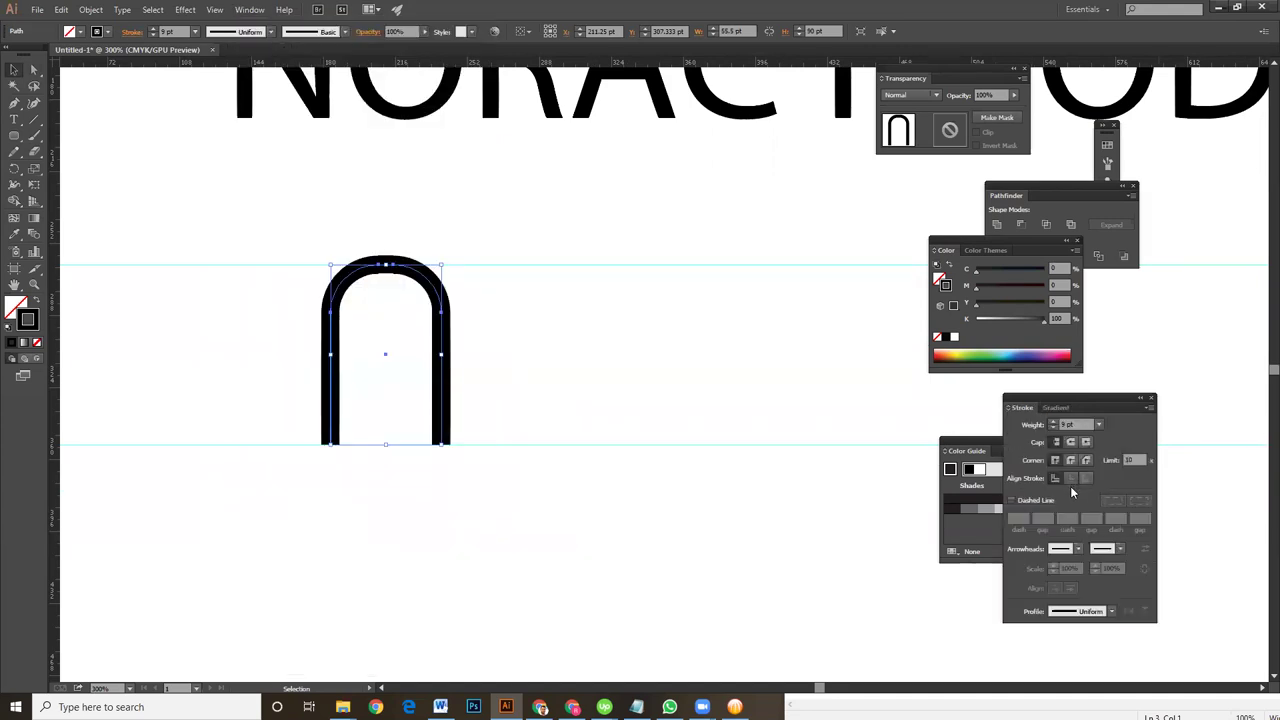
left_click(509, 388)
left_click(441, 360)
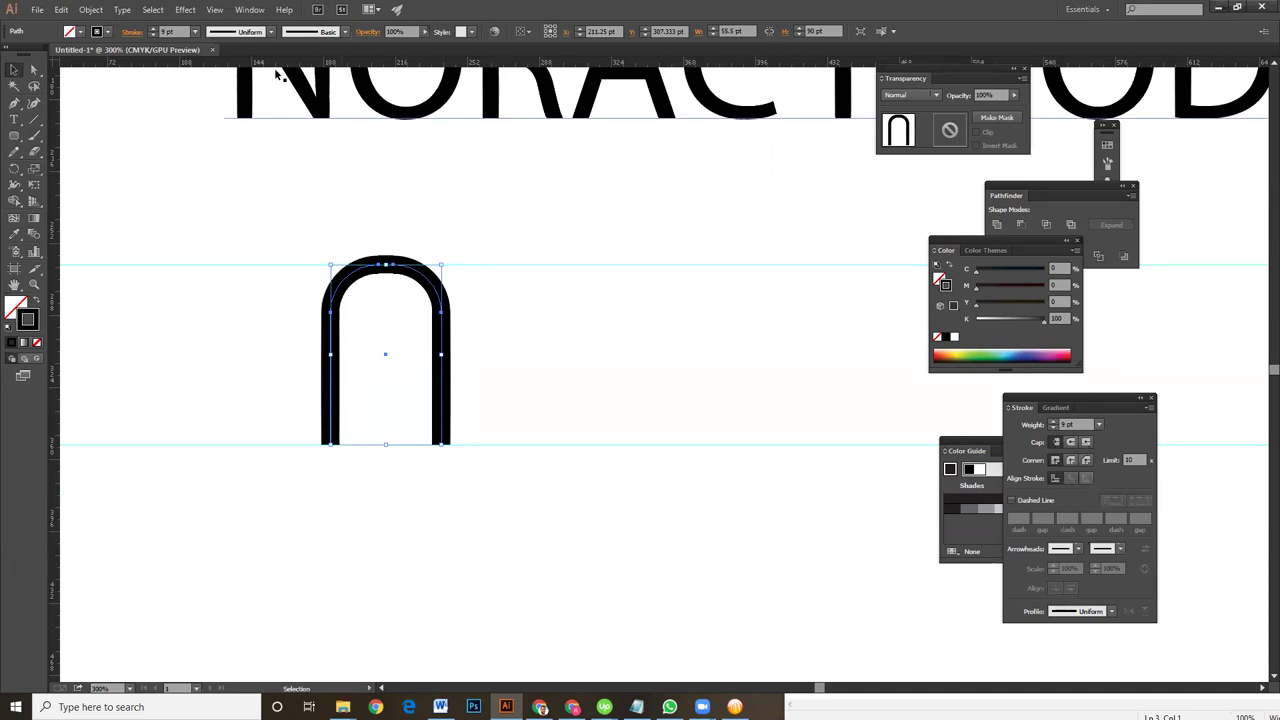
left_click(1072, 461)
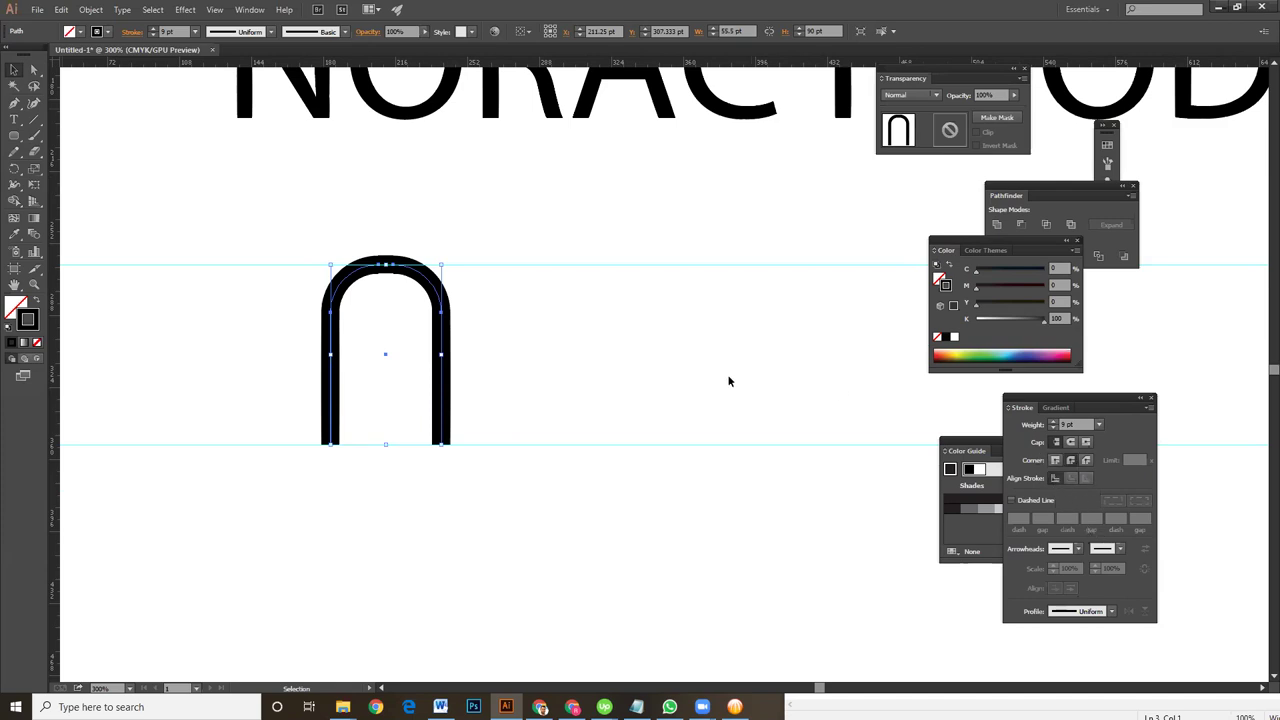
left_click(546, 326)
left_click(438, 299)
left_click(501, 334)
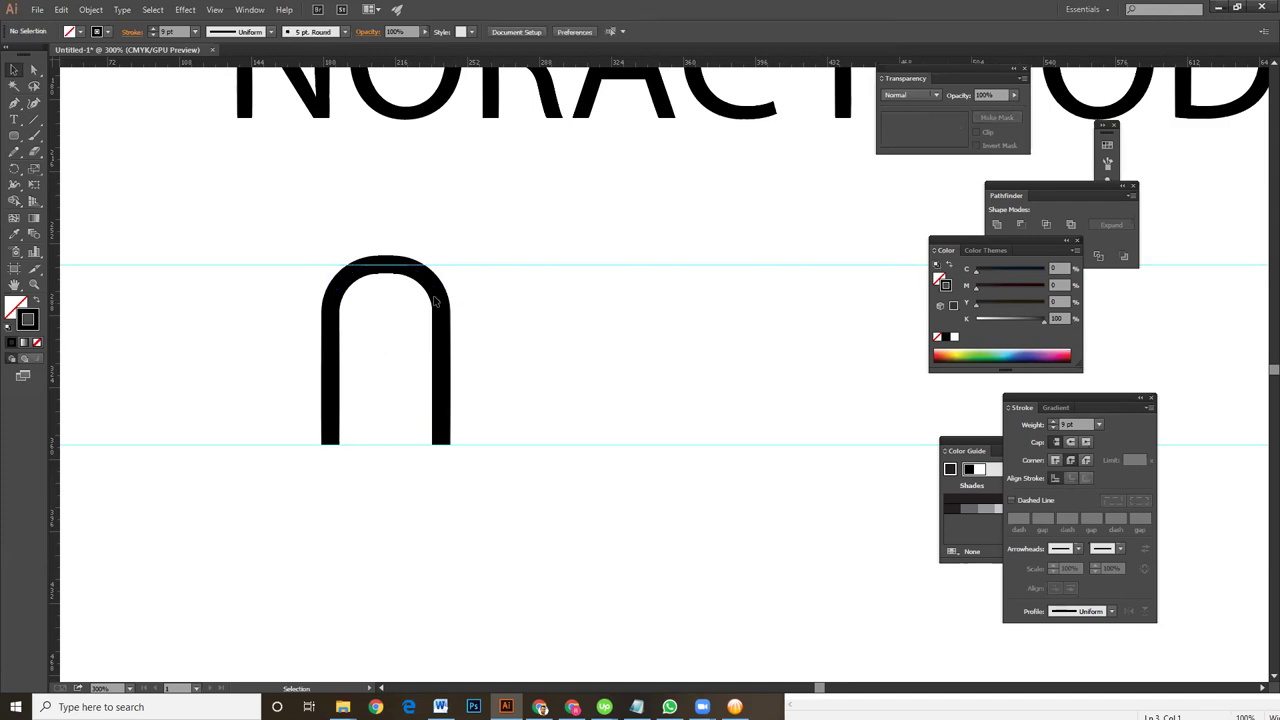
left_click(437, 298)
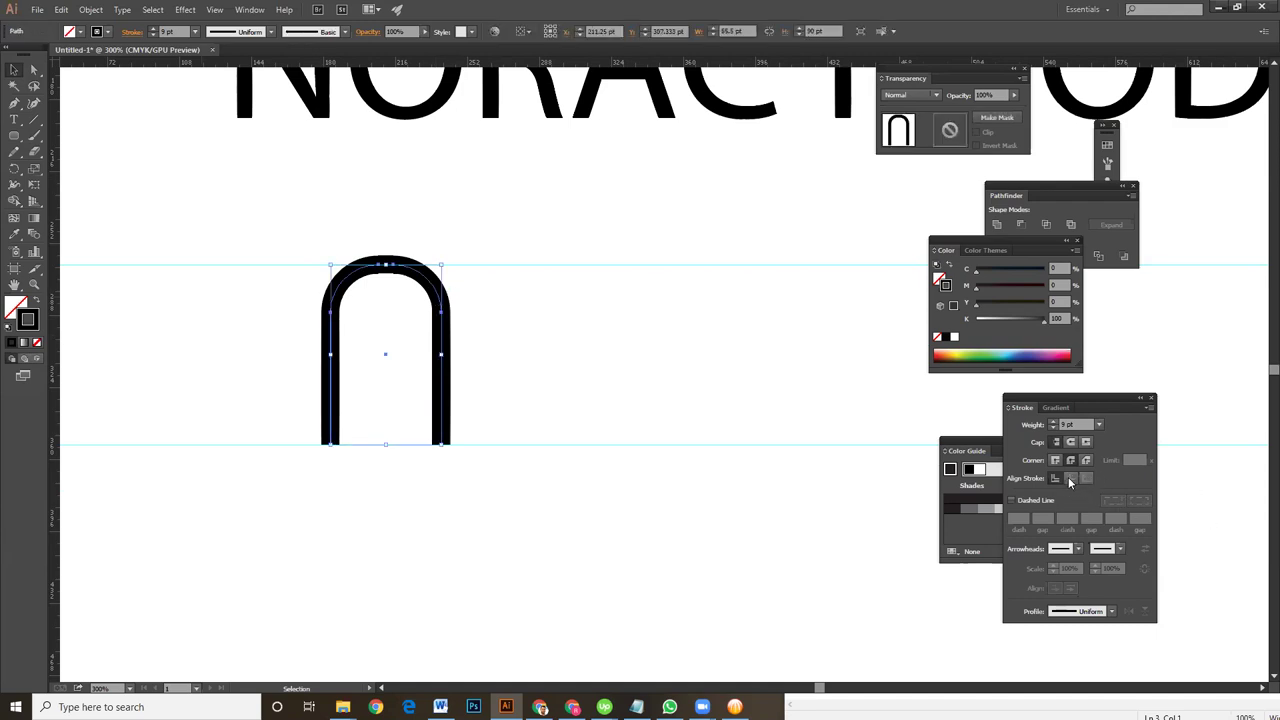
Draw a horizontal line just below the lower guide, to the right of the n
left_click(597, 369)
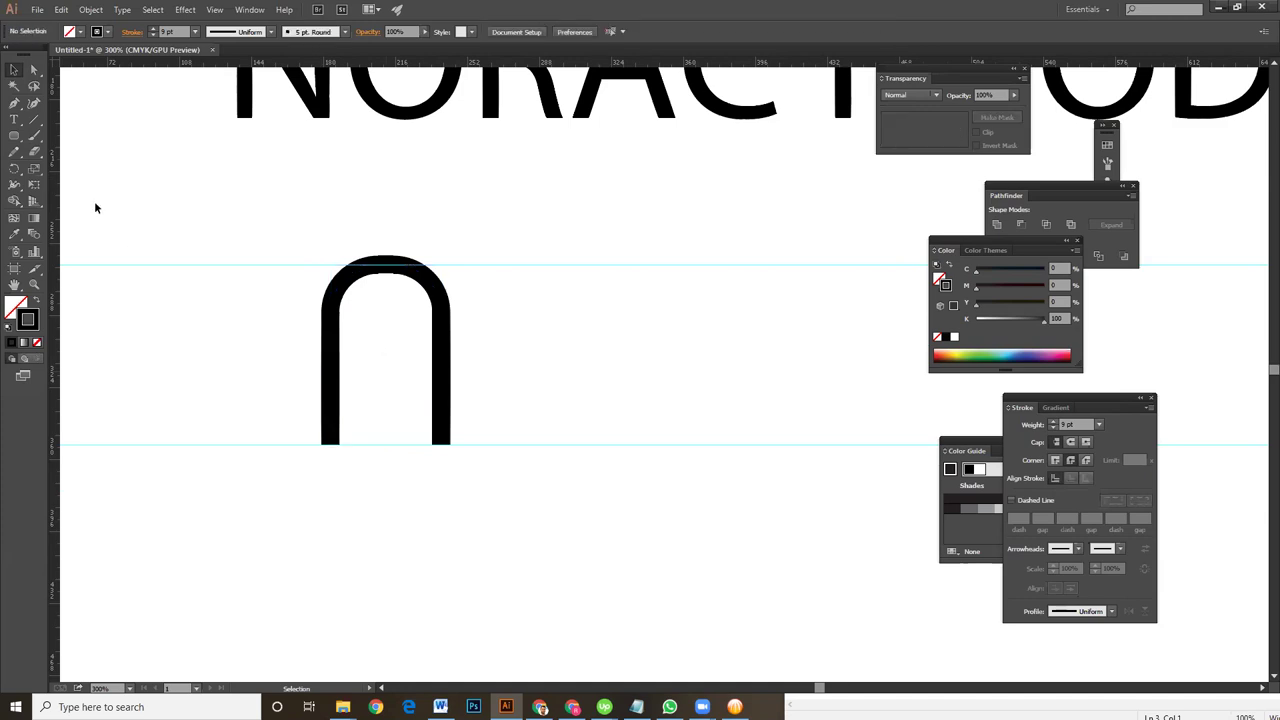
left_click(34, 118)
mouse_move(426, 488)
left_mouse_down()
mouse_move(614, 528)
mouse_move(604, 521)
left_mouse_up()
left_click(14, 70)
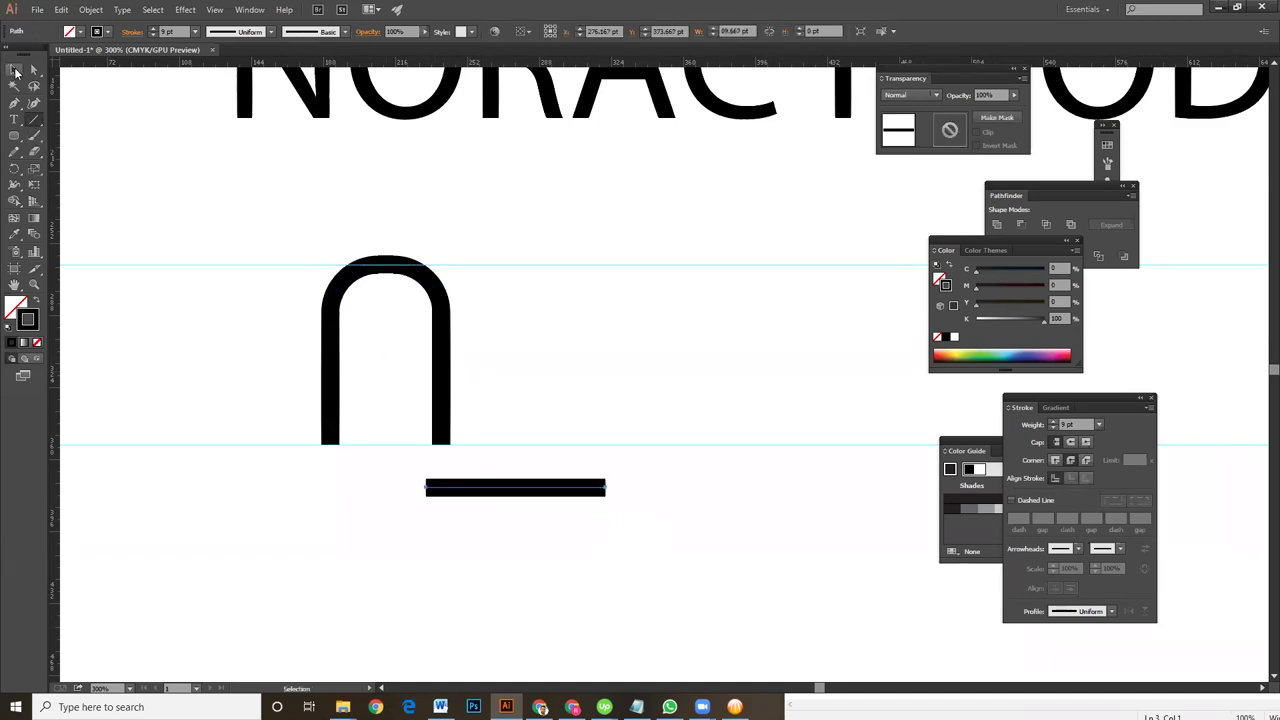
left_click(646, 450)
left_click(604, 487)
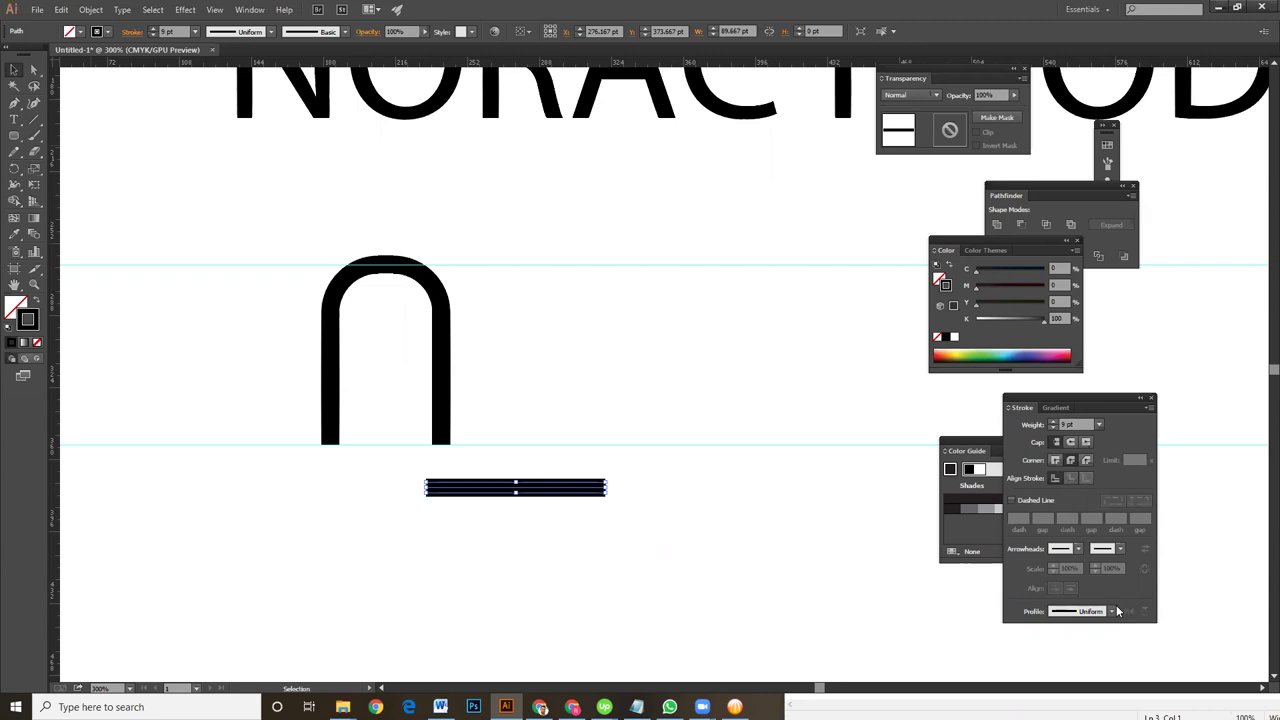
Toggle Dashed Line on and back off so the bar stays solid, then reselect the arch
left_click(1037, 500)
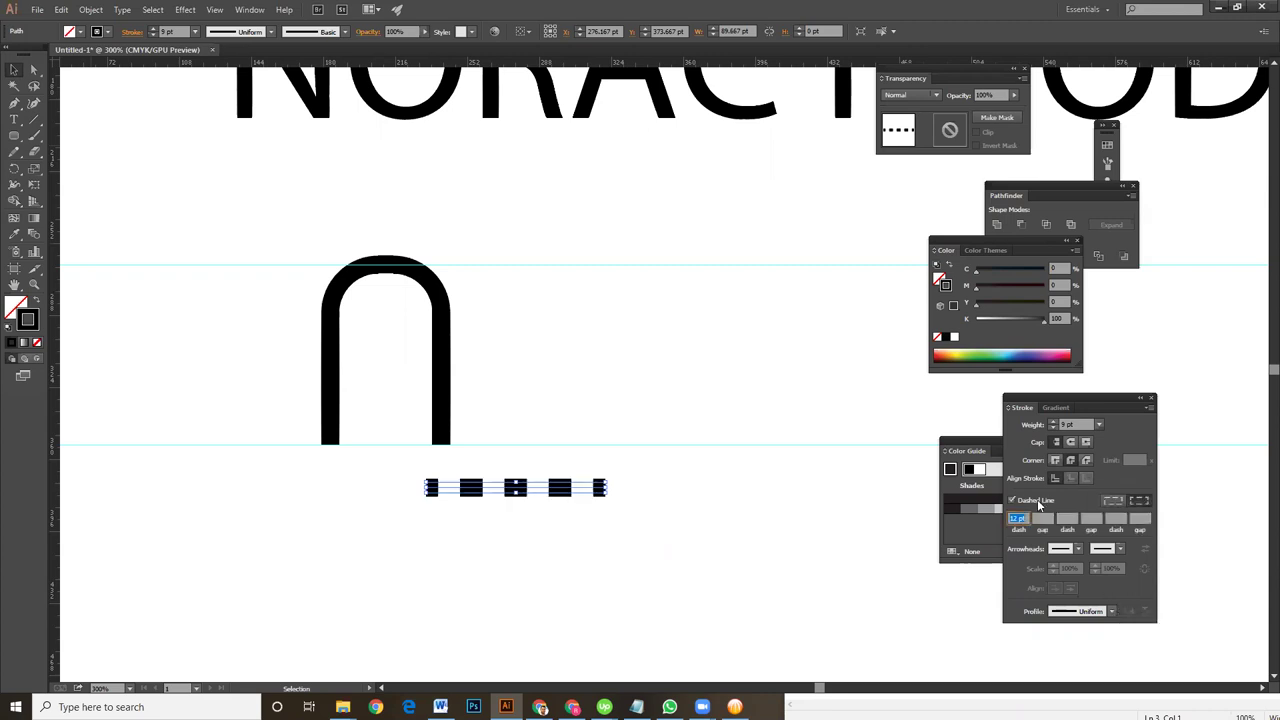
left_click(1037, 499)
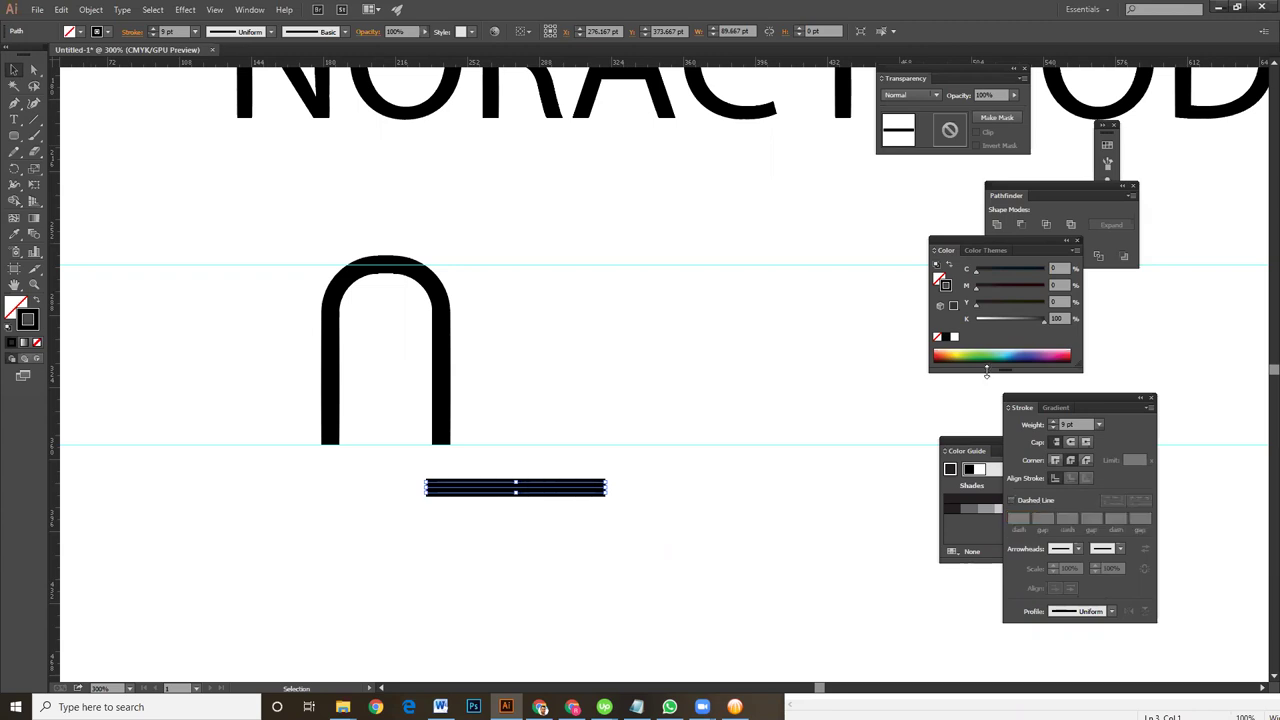
left_click_drag(482, 268, 448, 288)
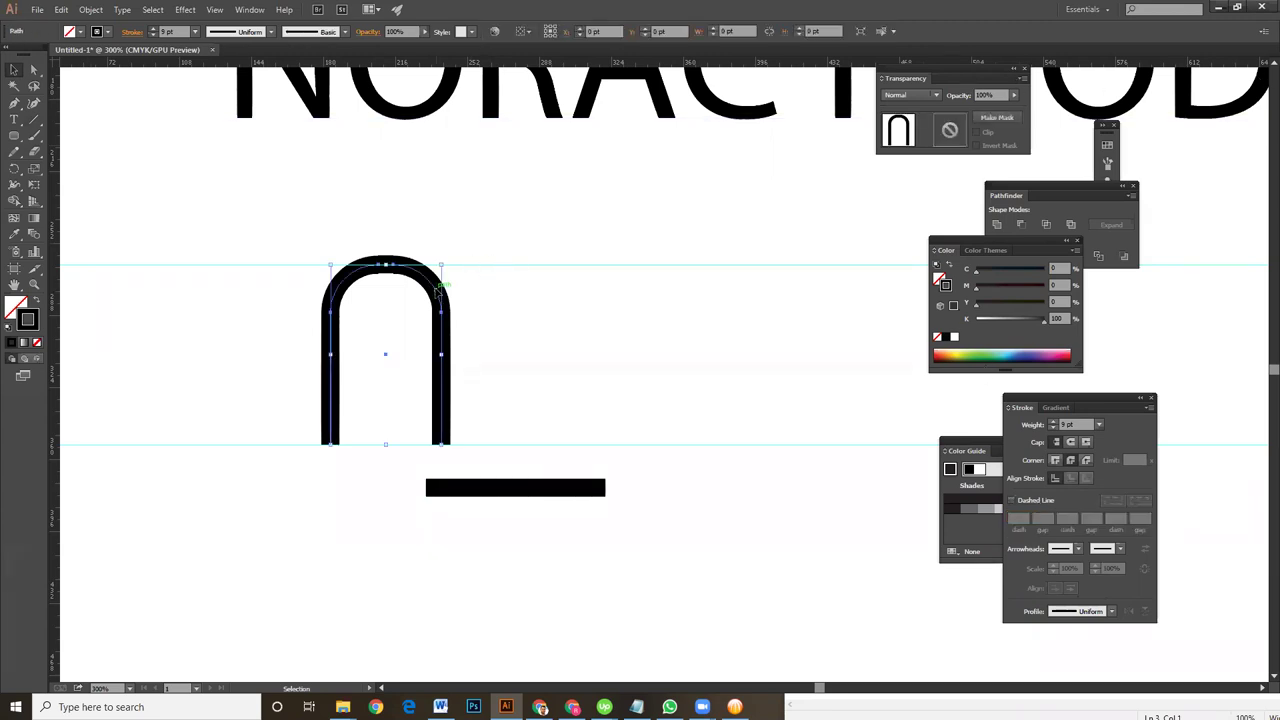
left_click(483, 331)
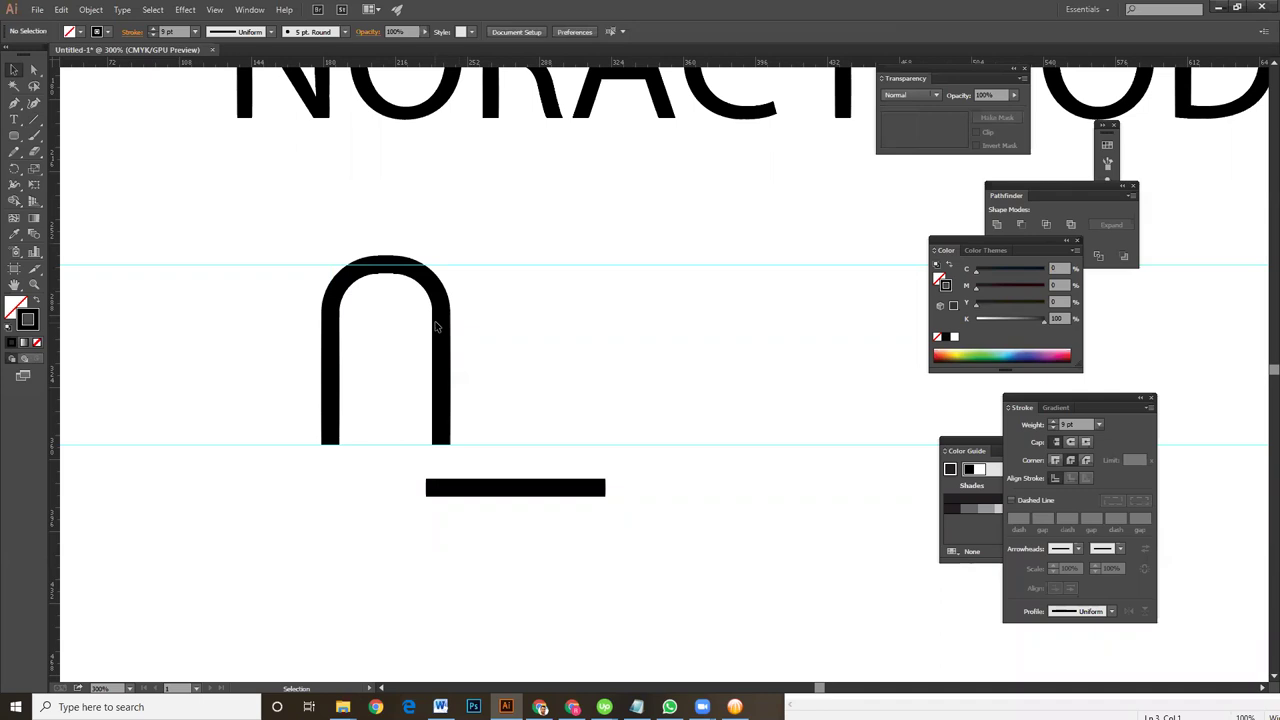
left_click(435, 326)
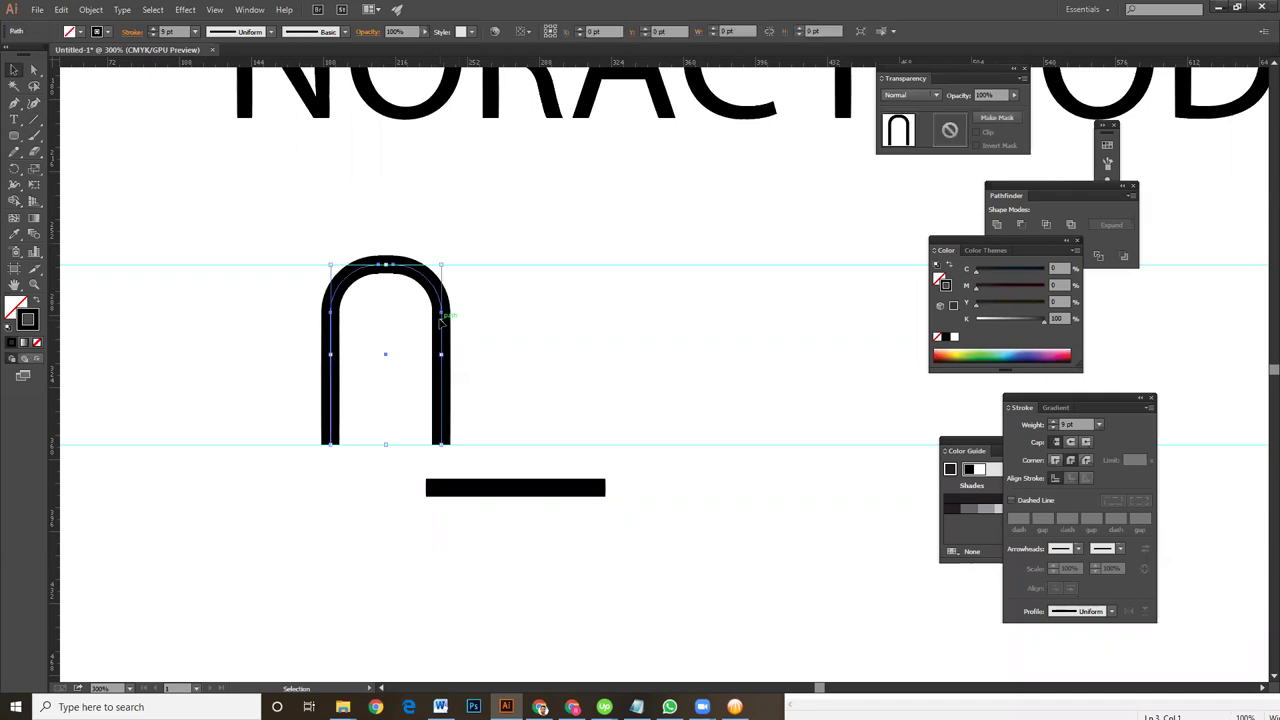
left_click(347, 32)
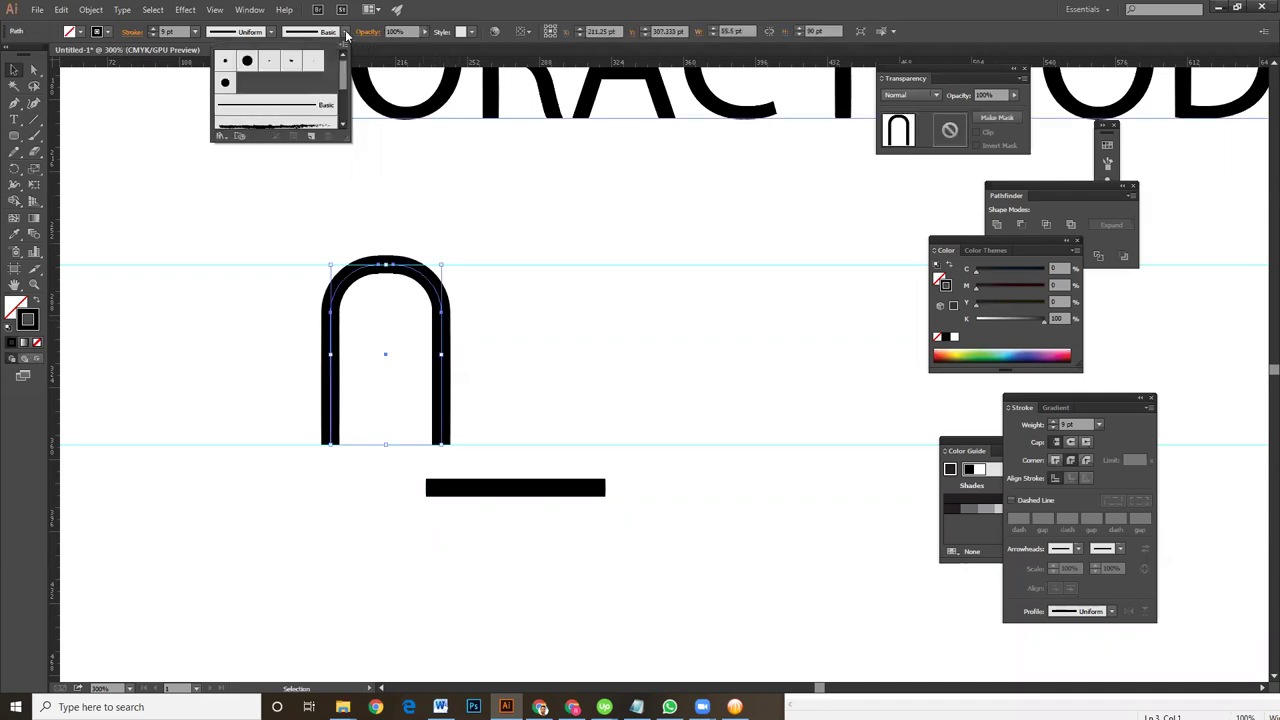
left_click(225, 84)
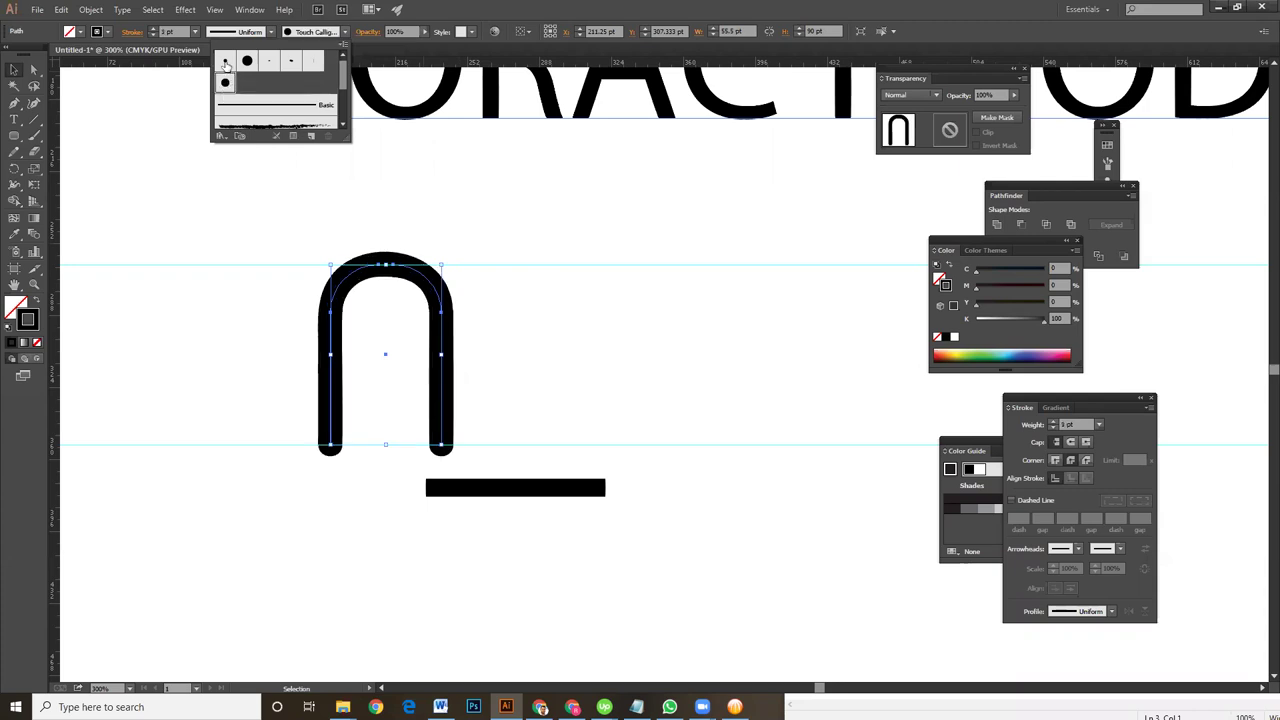
left_click(225, 62)
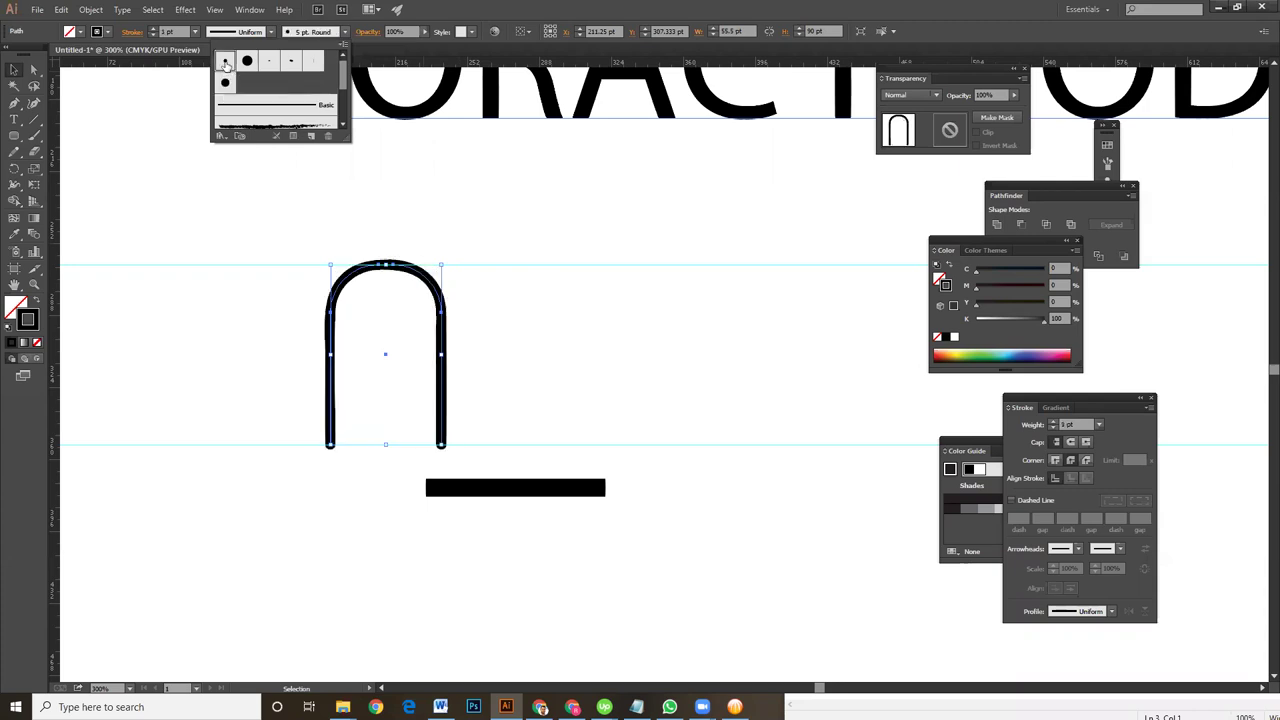
left_click(307, 33)
left_click(305, 33)
left_click(263, 106)
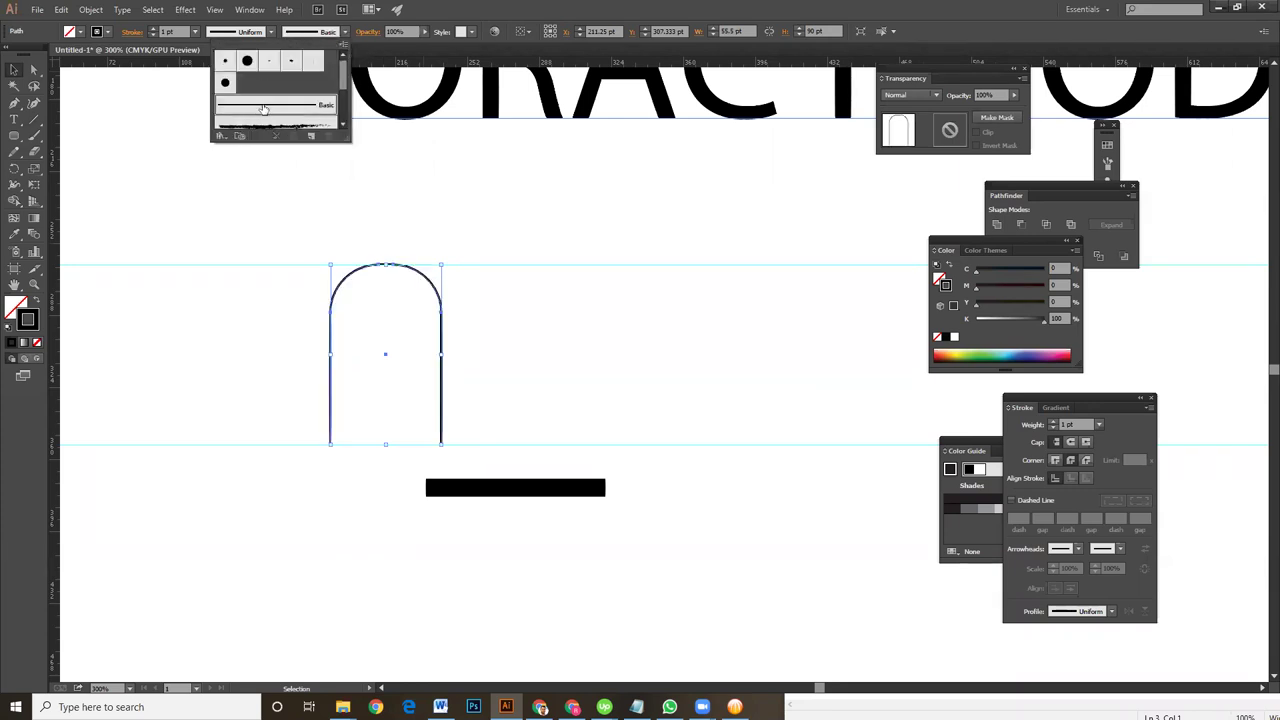
left_click(247, 32)
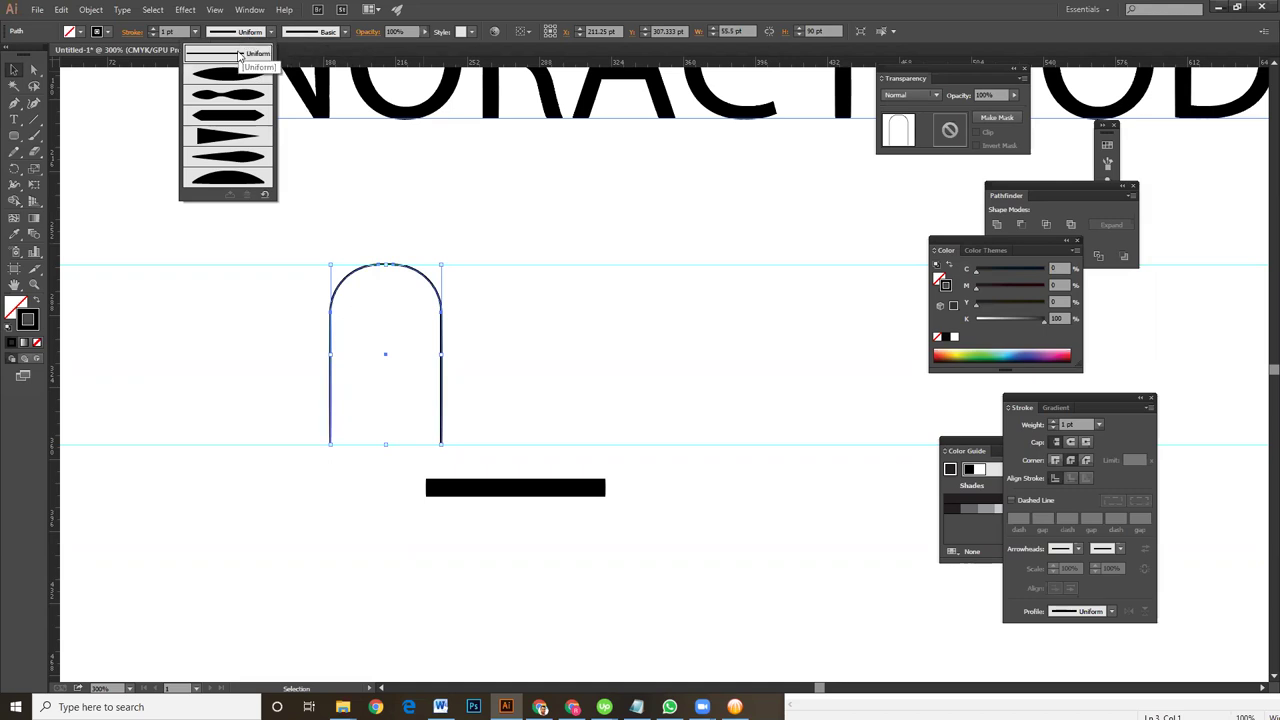
left_click(507, 9)
left_click(154, 31)
left_click(154, 31)
left_click(154, 31)
left_click(154, 31)
left_click(154, 31)
left_click(154, 31)
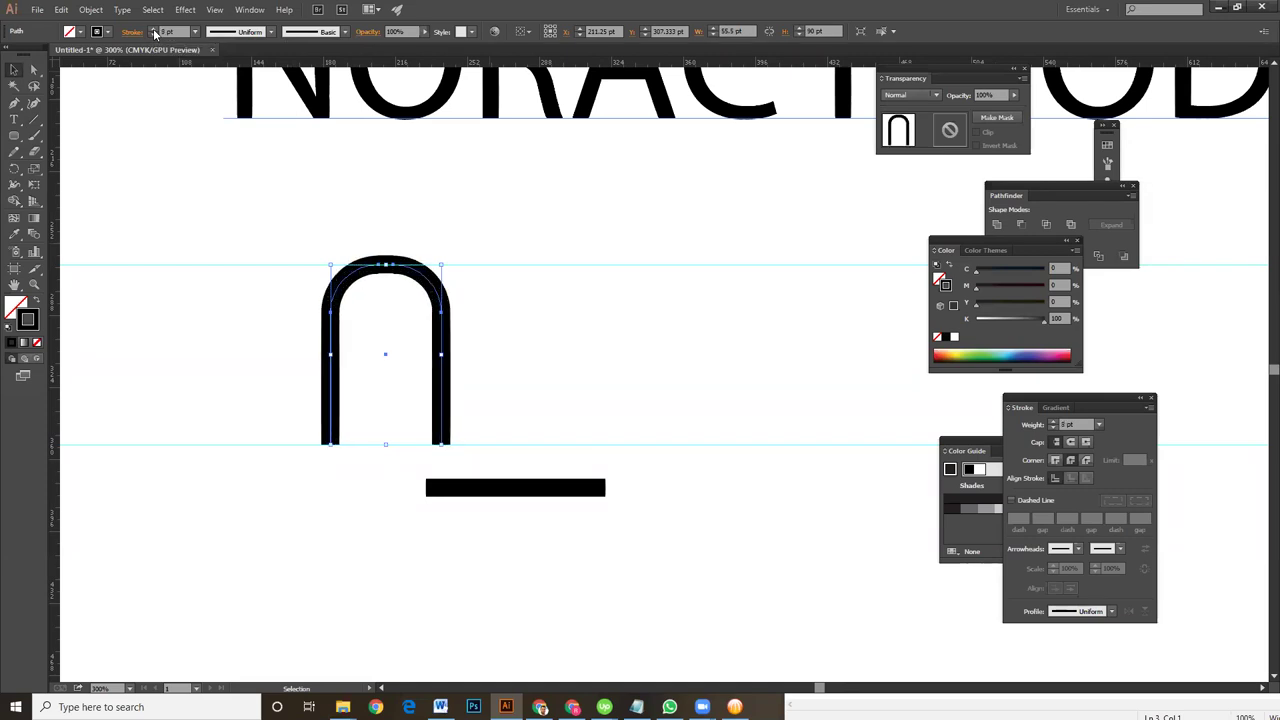
left_click(154, 31)
type("10")
left_click(529, 334)
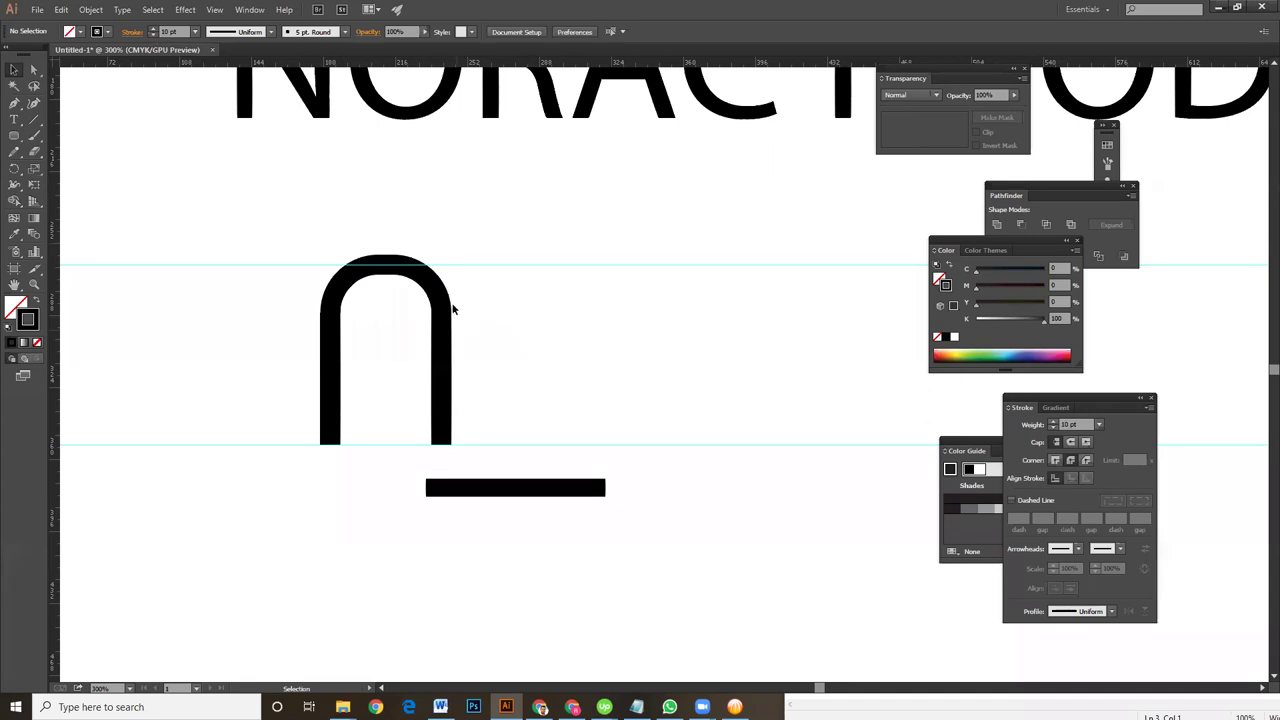
left_click(445, 306)
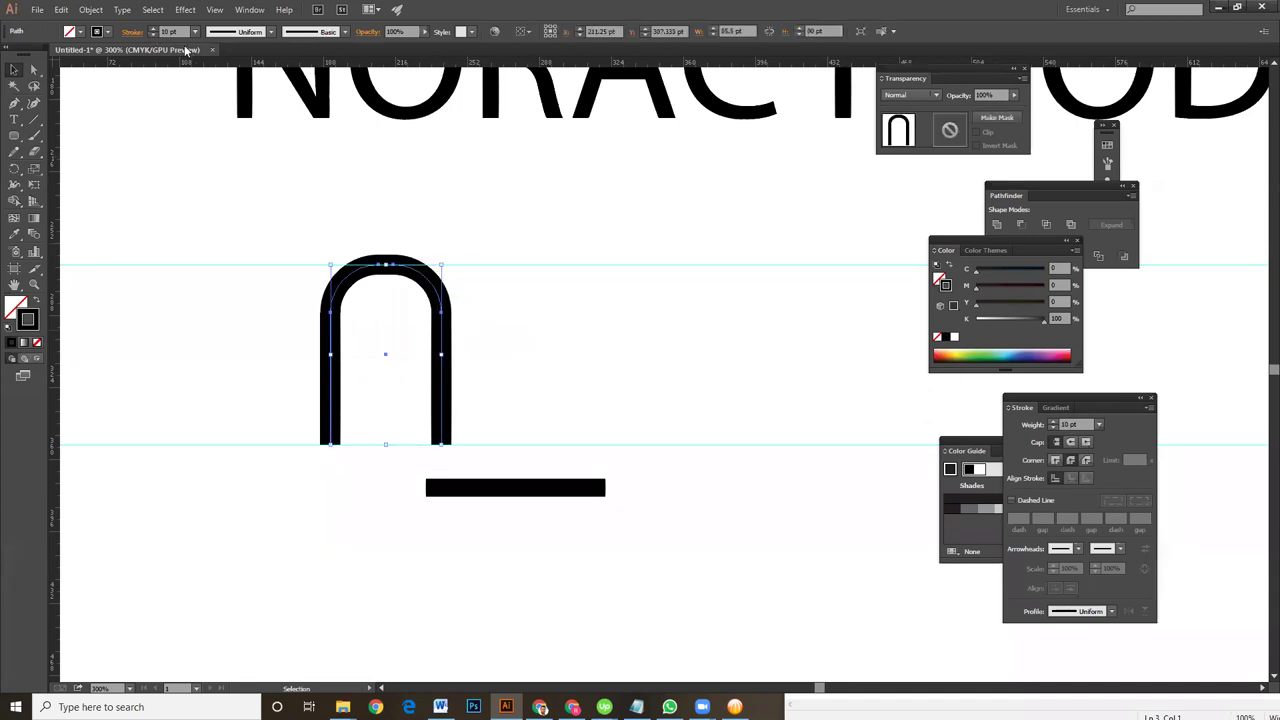
left_click(153, 35)
left_click(153, 35)
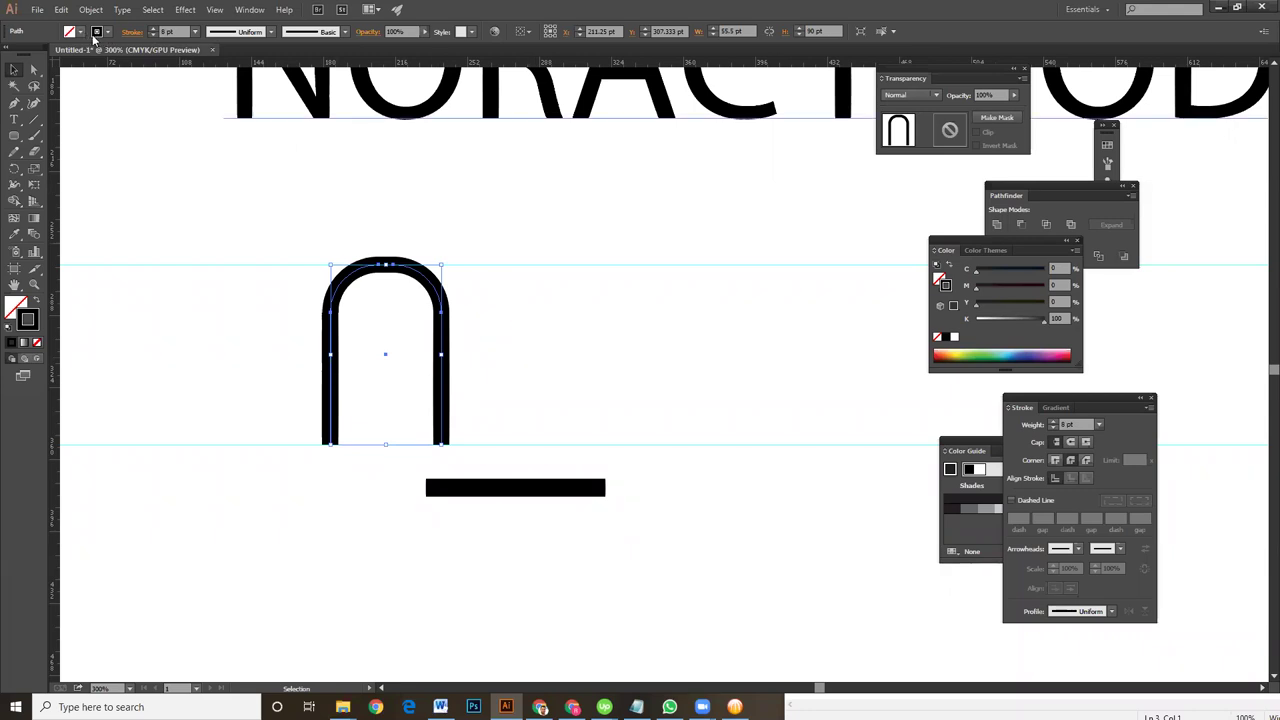
left_click(153, 29)
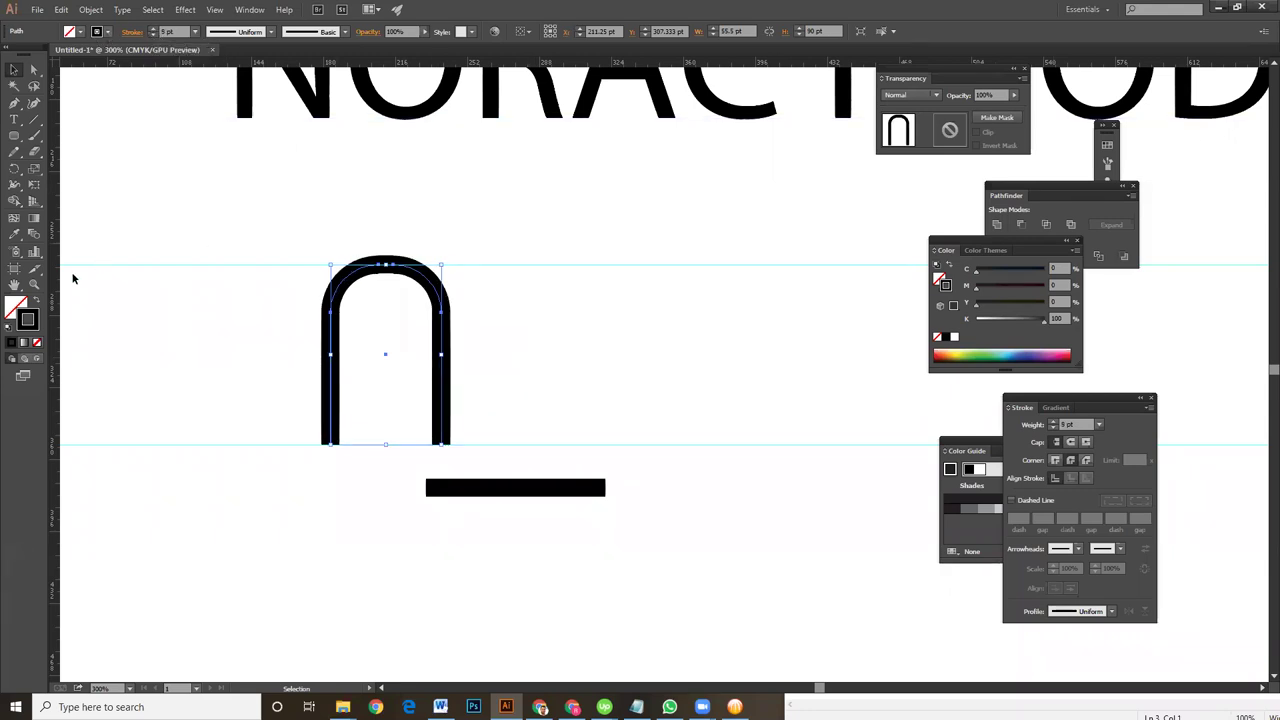
Draw a 105 pt circle with a 9 pt black stroke and position it beside the n arch
left_click(15, 139)
left_click(74, 167)
mouse_move(490, 271)
left_mouse_down()
mouse_move(579, 388)
mouse_move(702, 482)
left_mouse_up()
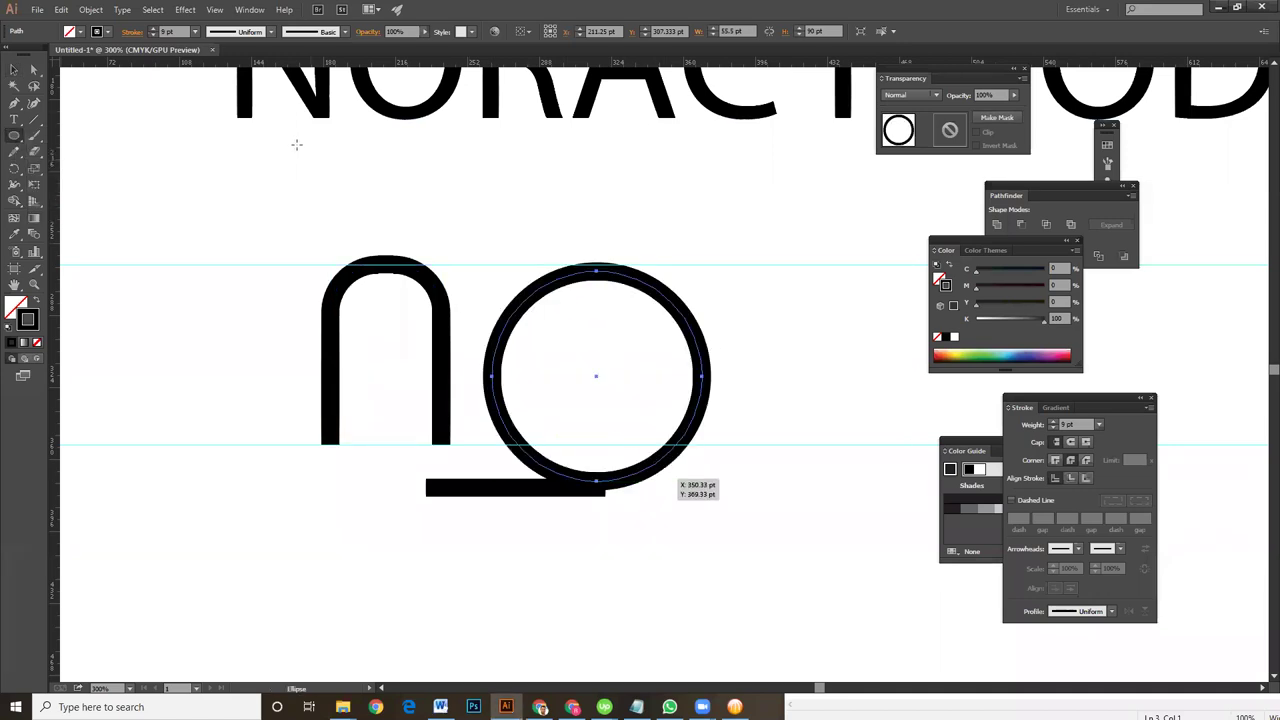
left_click(14, 69)
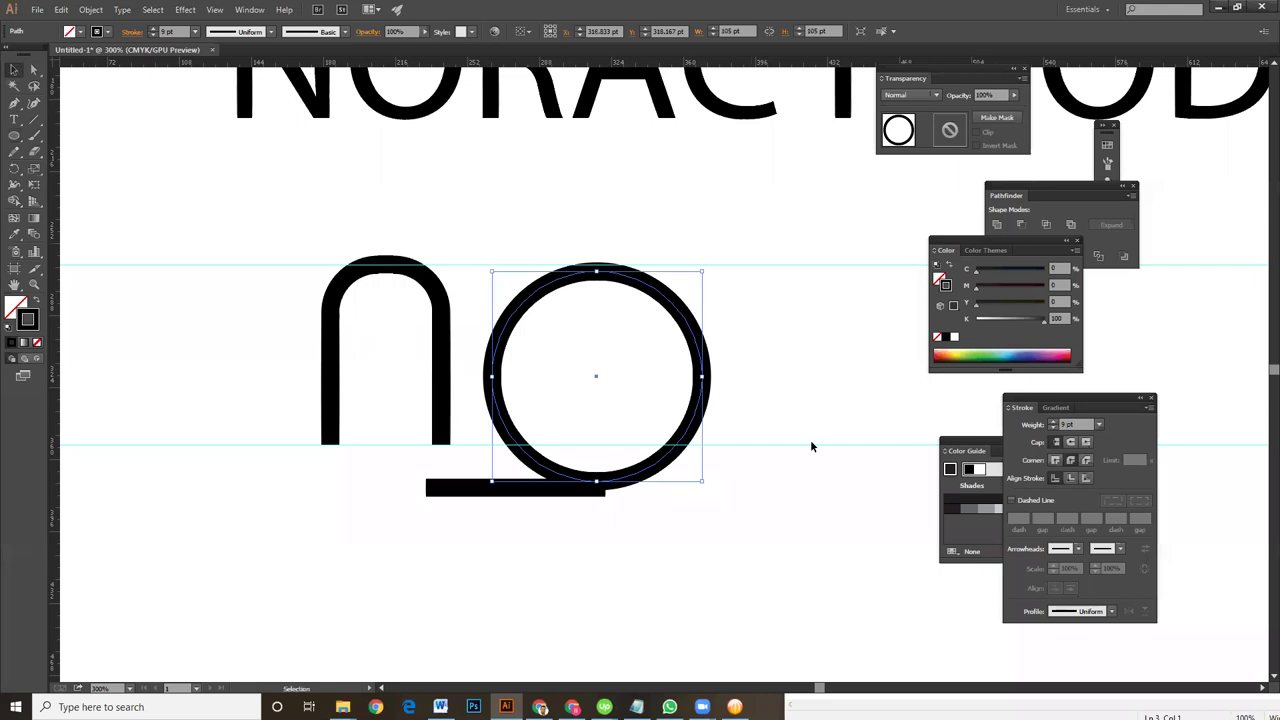
left_click(761, 478)
mouse_move(692, 428)
left_mouse_down()
mouse_move(662, 392)
mouse_move(655, 410)
left_mouse_up()
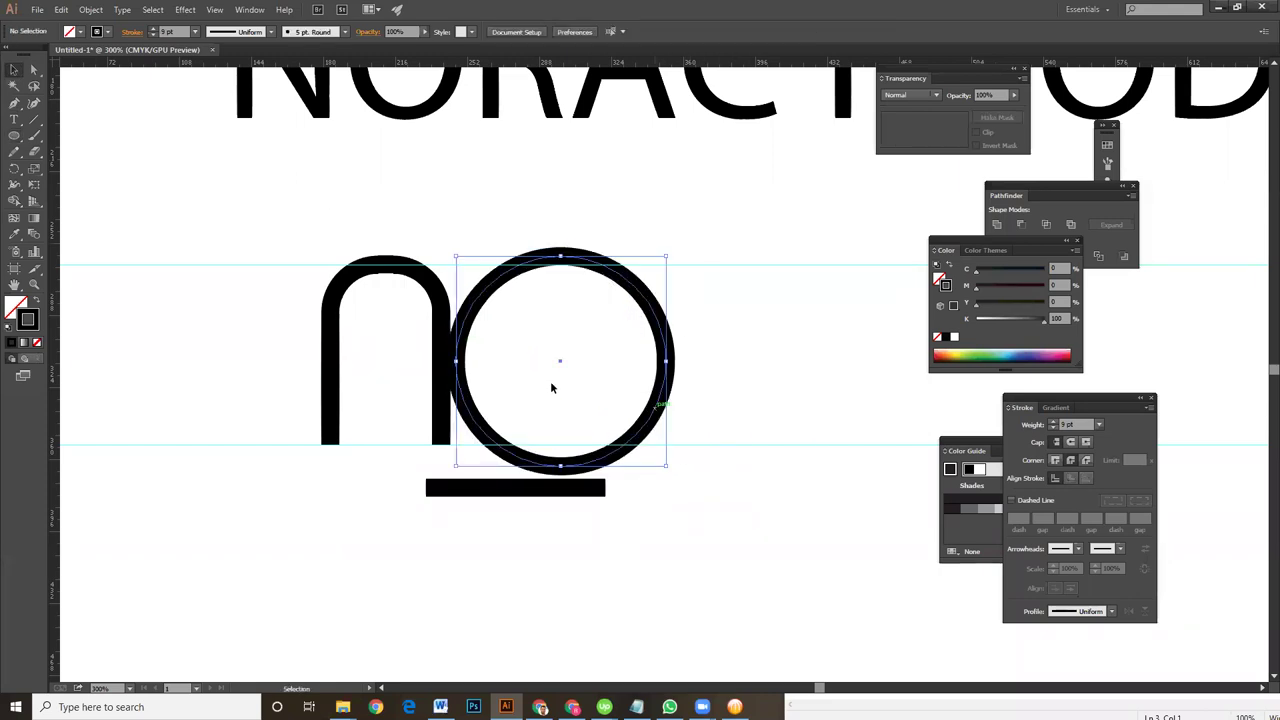
left_click(415, 283)
left_click(418, 279)
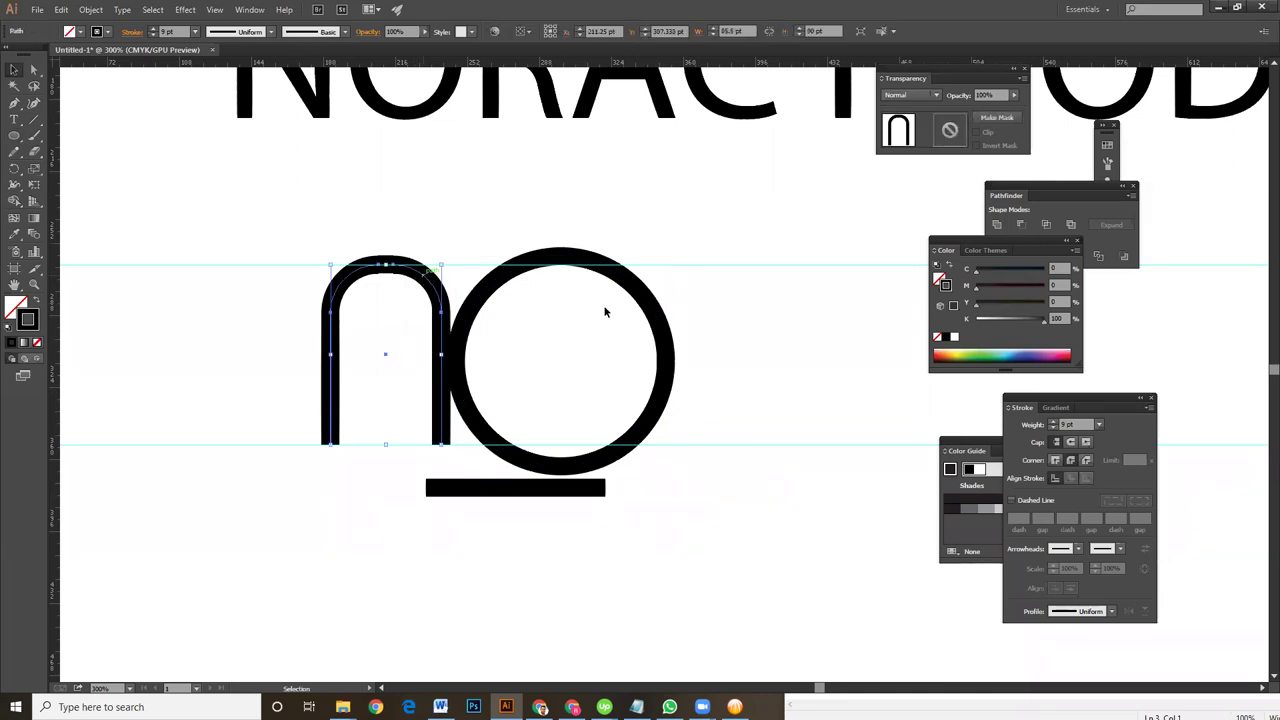
left_click(661, 333)
left_click_drag(661, 333, 671, 318)
left_click(444, 430)
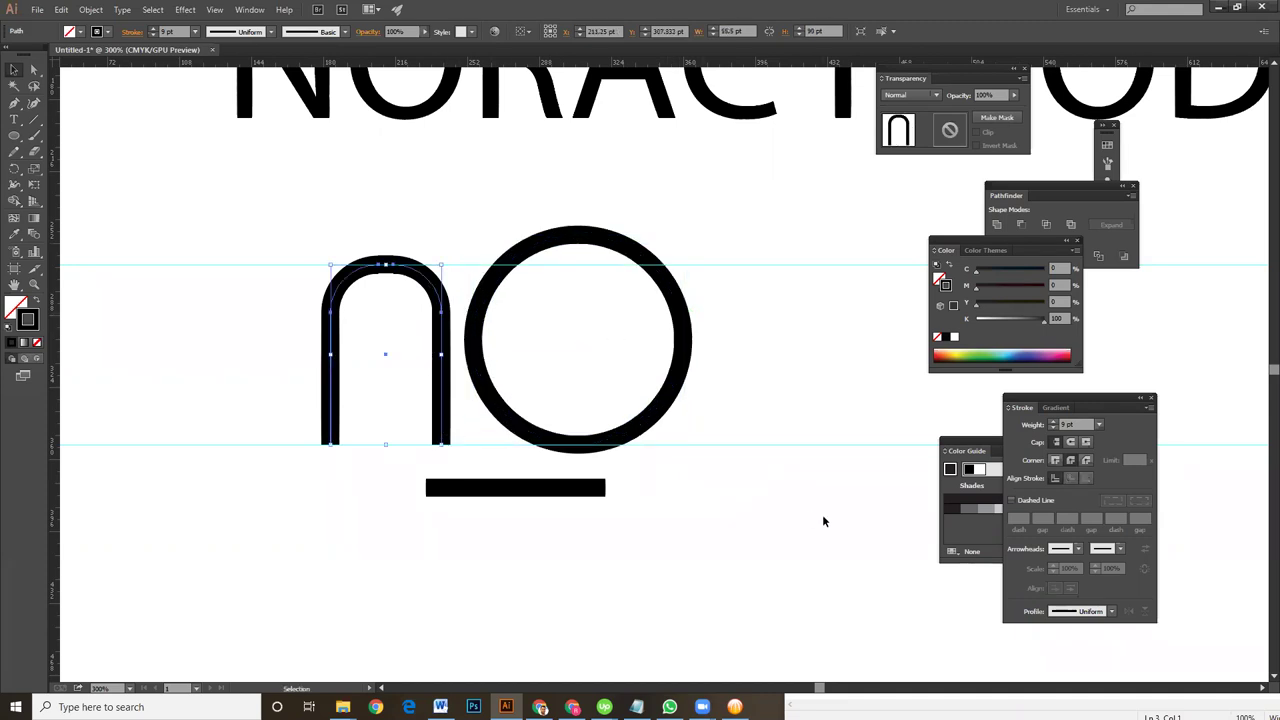
Close the bottom of the n arch with a Pen tool segment between its two ends
key("ctrl+plus")
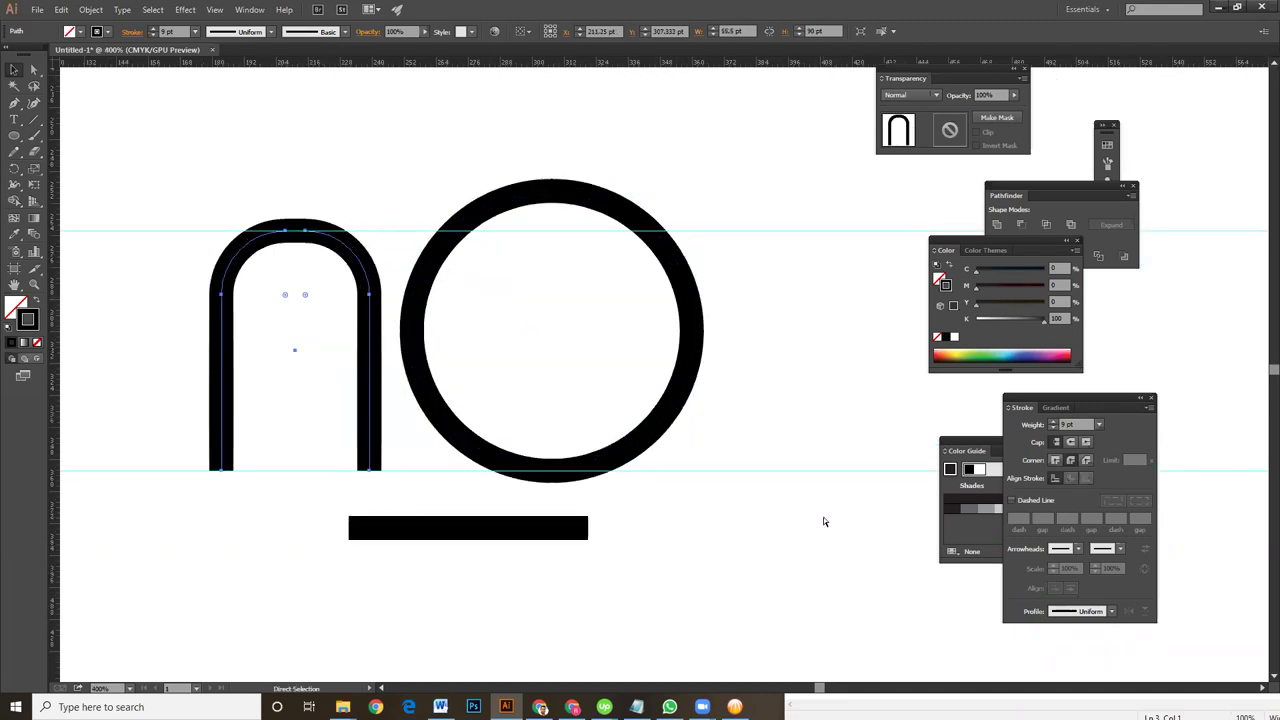
key("ctrl+plus")
left_click_drag(818, 485, 1081, 455)
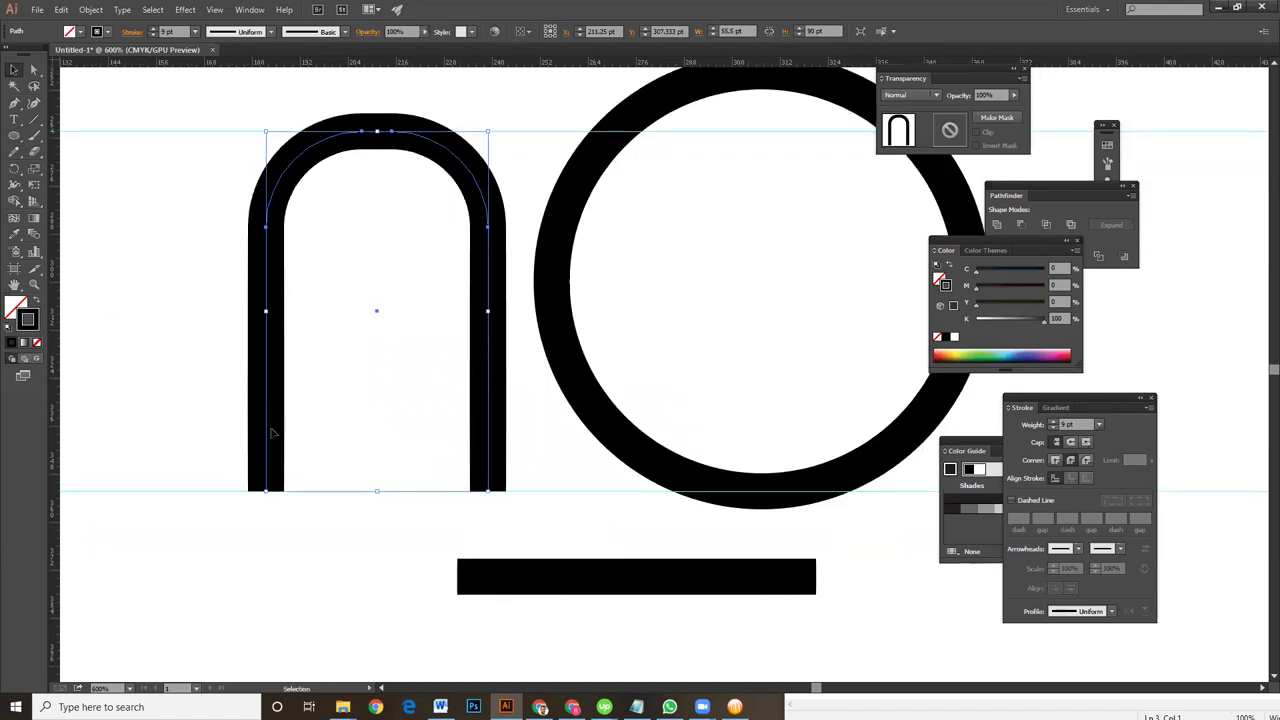
left_click(14, 118)
left_click(15, 106)
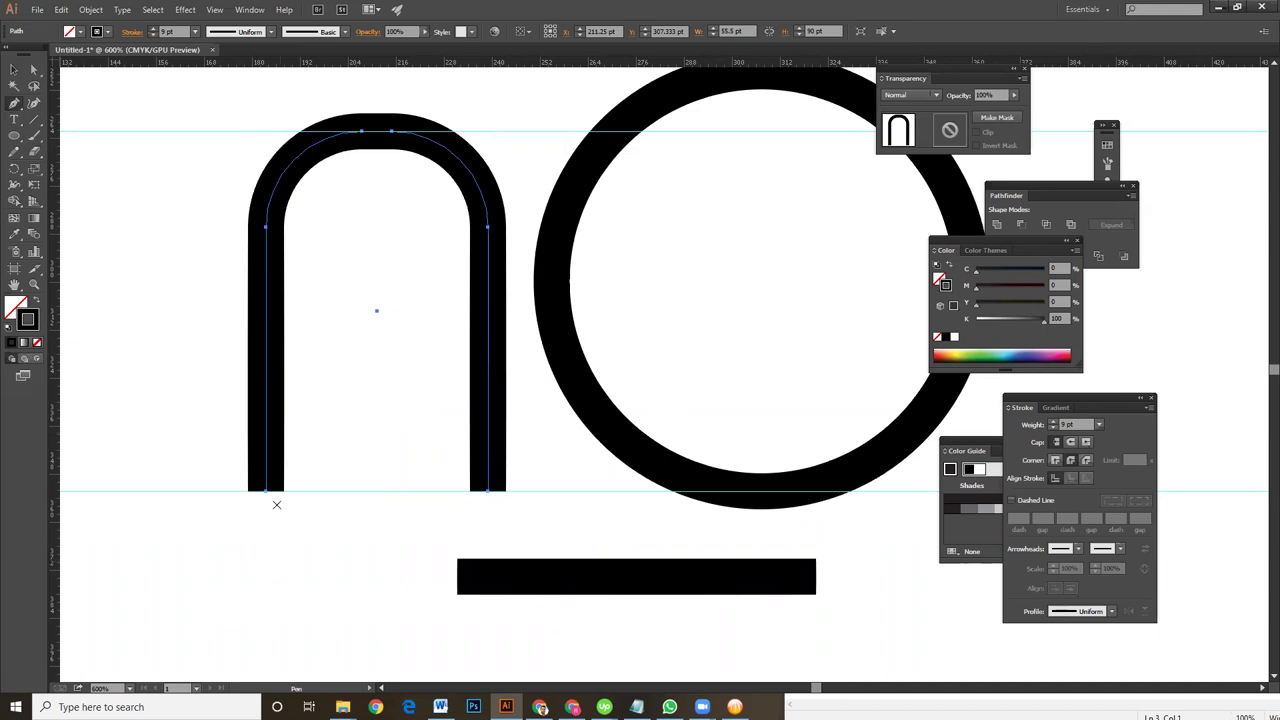
left_click(266, 491)
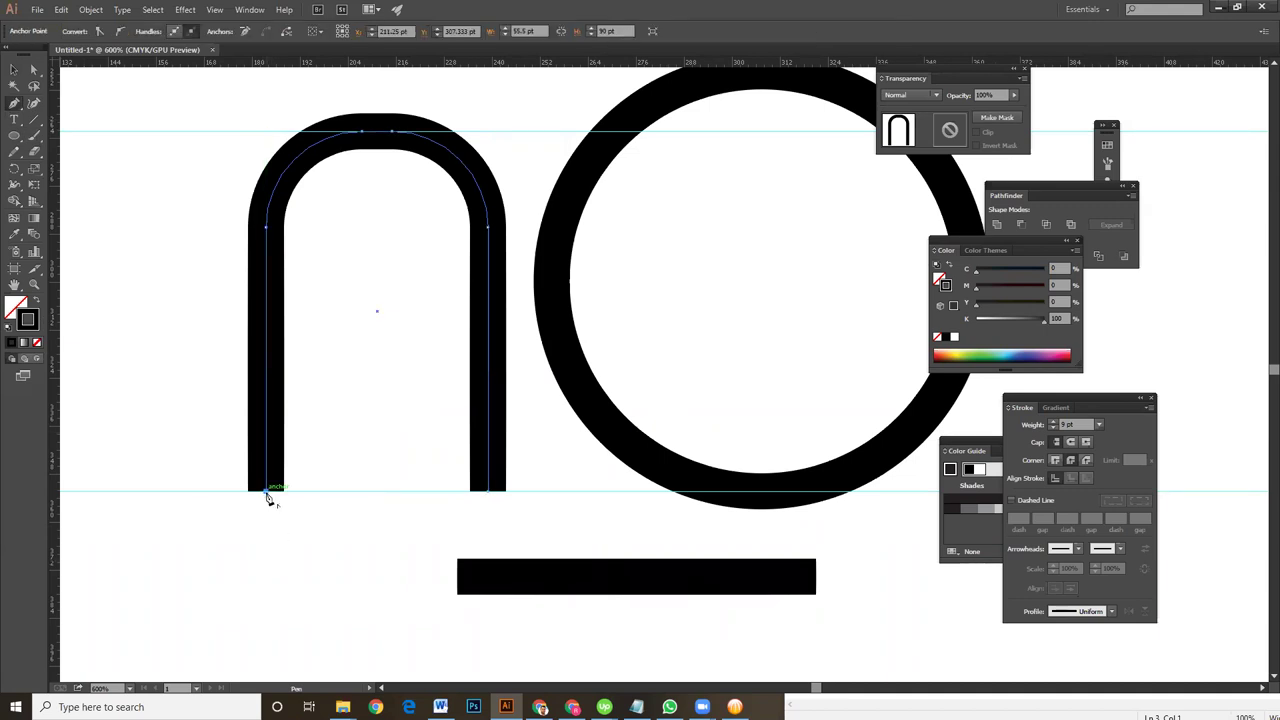
left_click(488, 491)
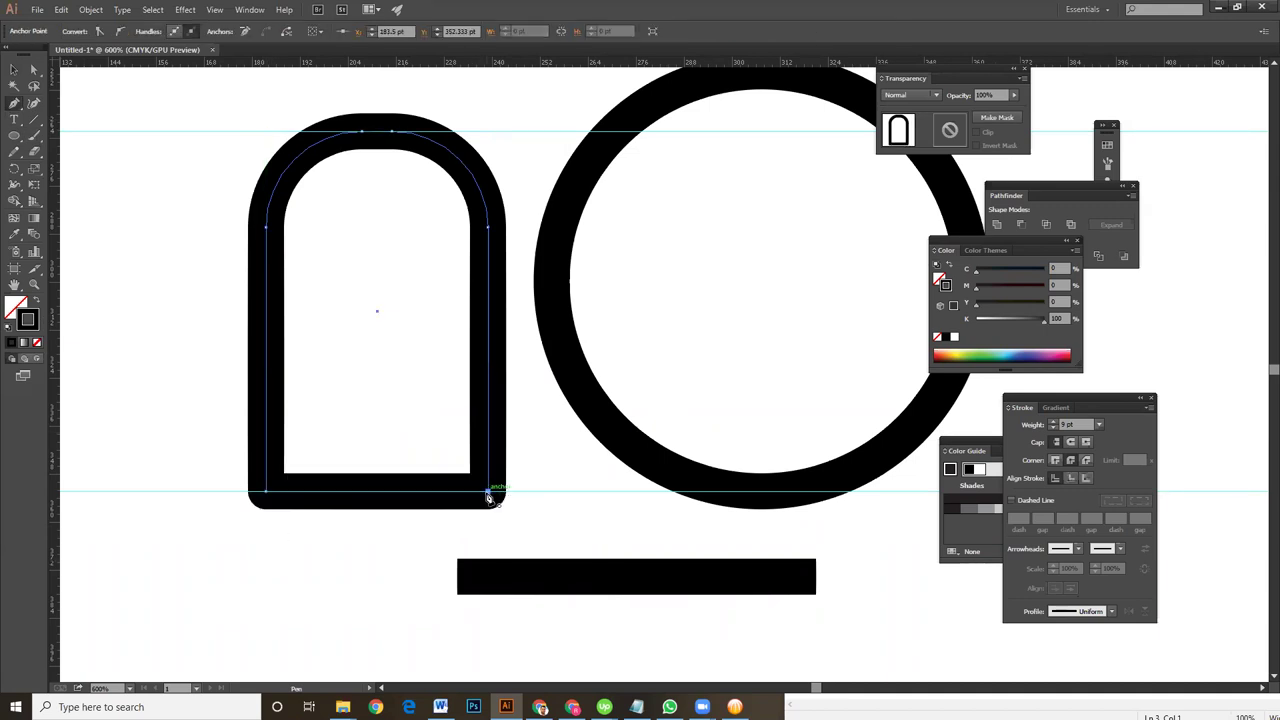
Align the arch's 9 pt stroke to the inside of its path
left_click(14, 70)
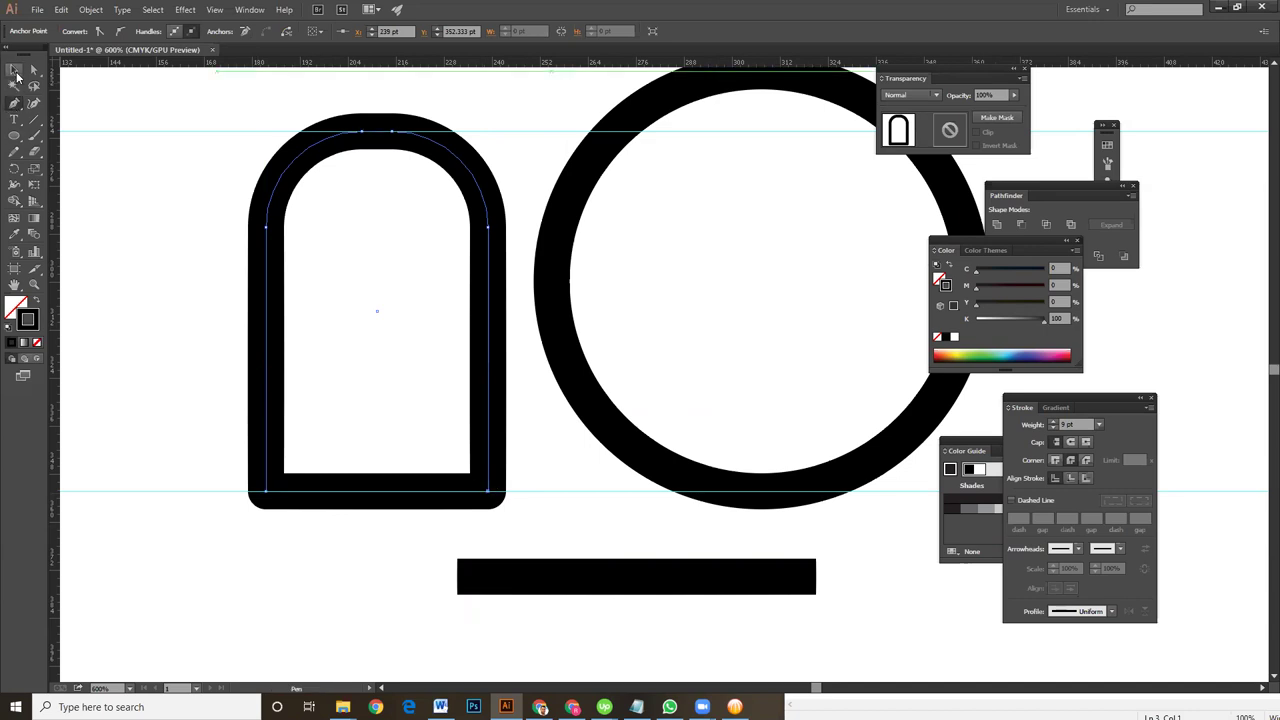
left_click(117, 206)
left_click(284, 185)
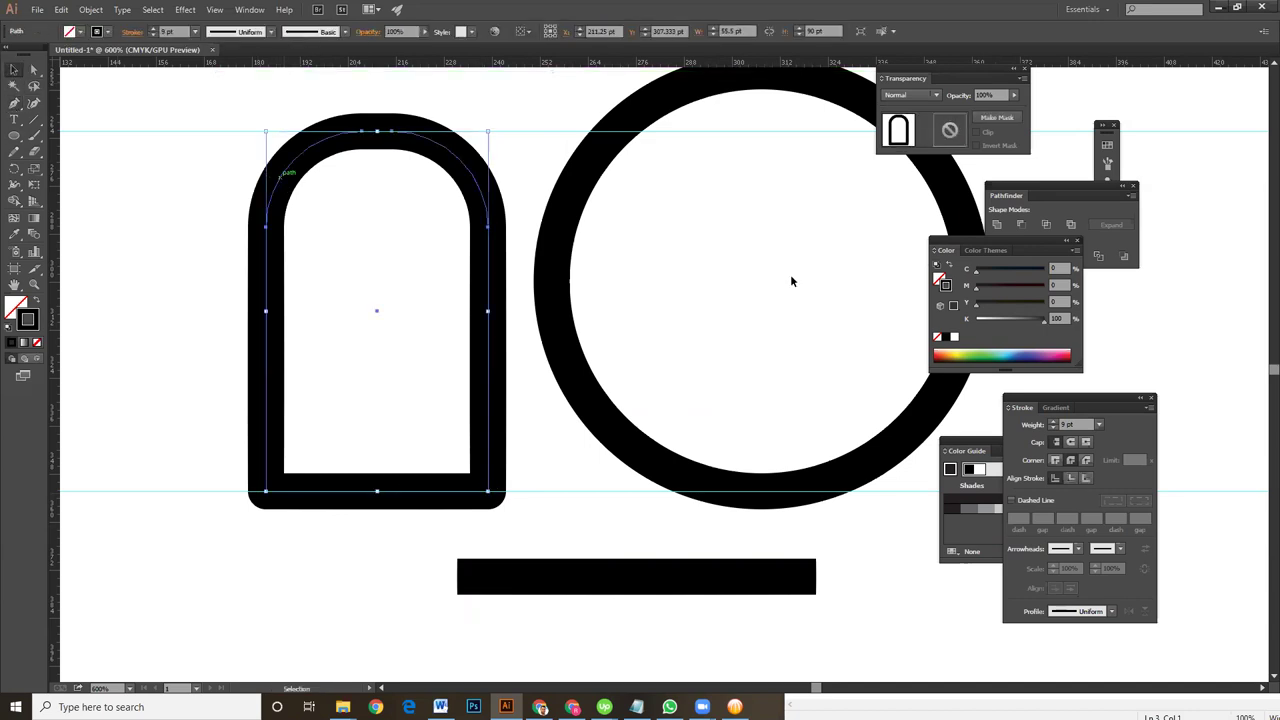
left_click(1070, 477)
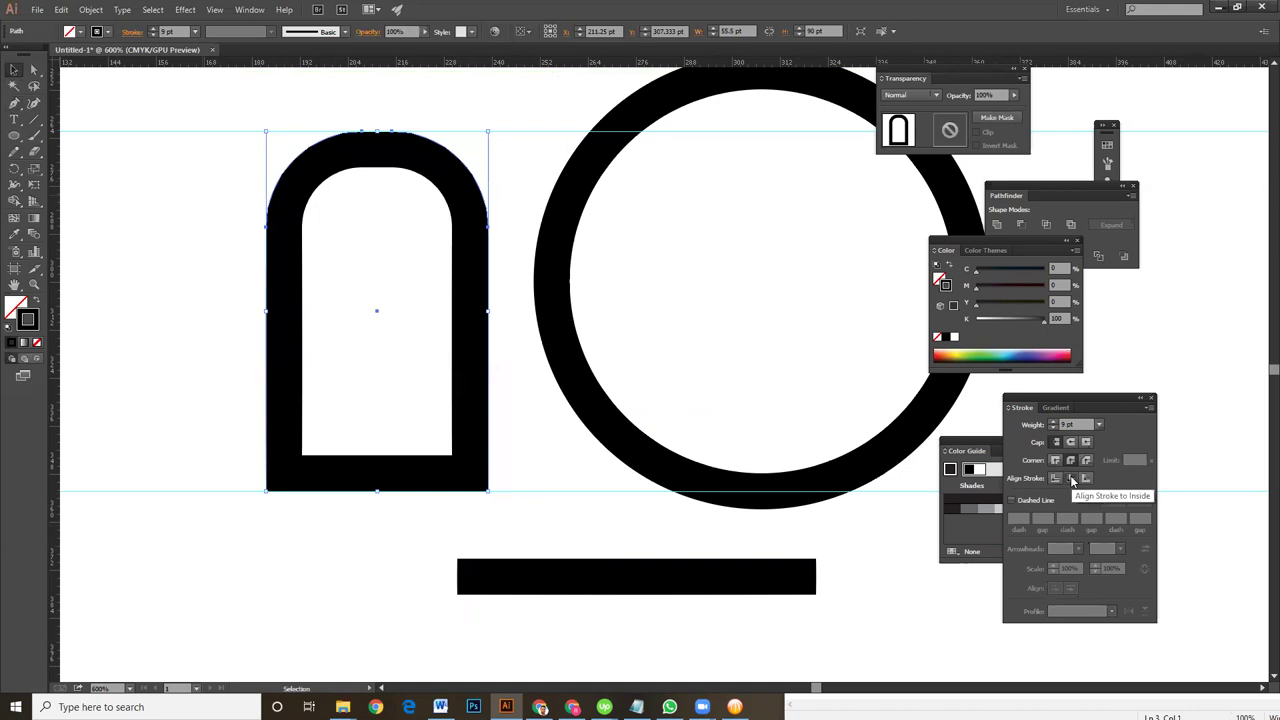
Align the circle's stroke inside and shrink it to 90 pt to fit between the guides
left_click(556, 268)
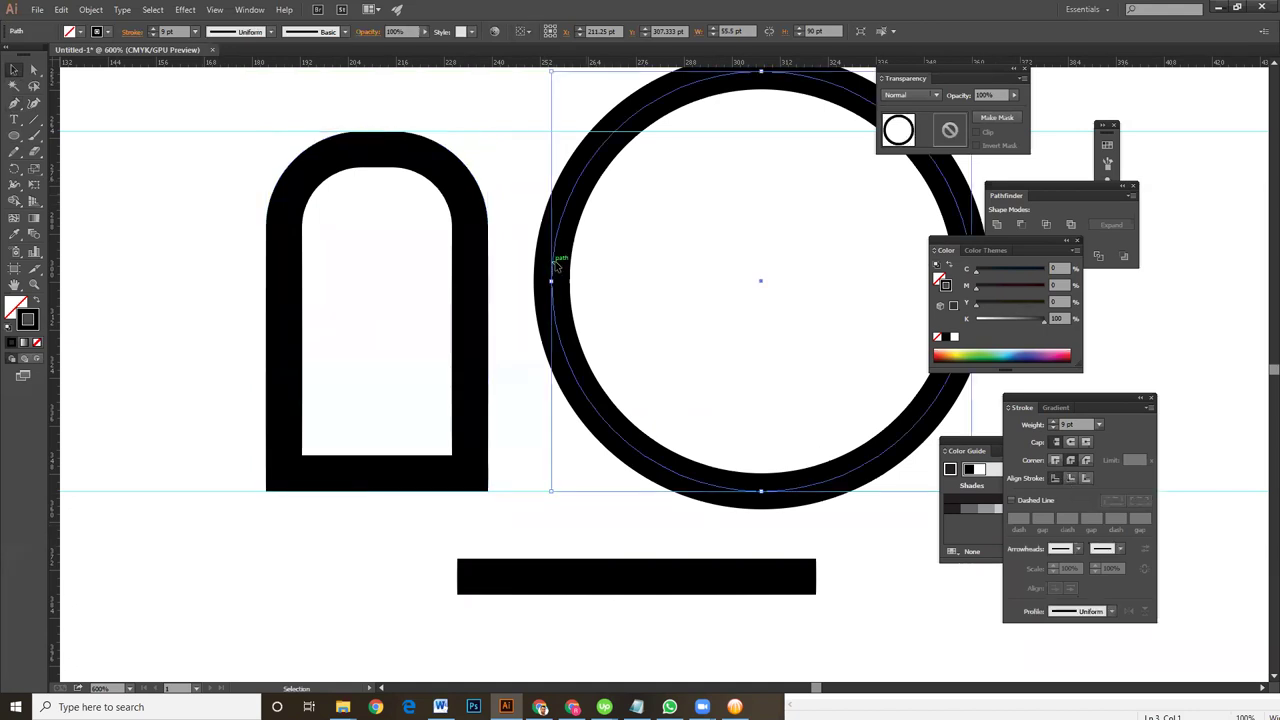
left_click(1073, 478)
left_click_drag(822, 363, 657, 409)
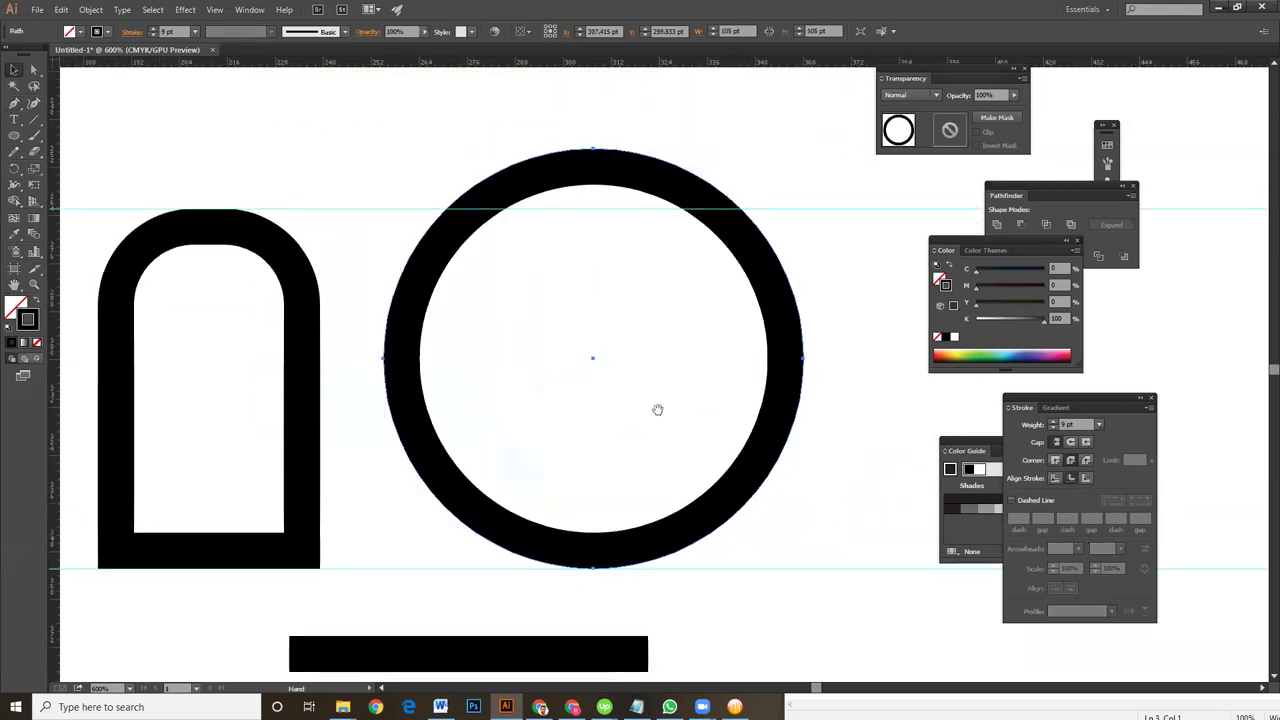
left_click_drag(793, 157, 733, 217)
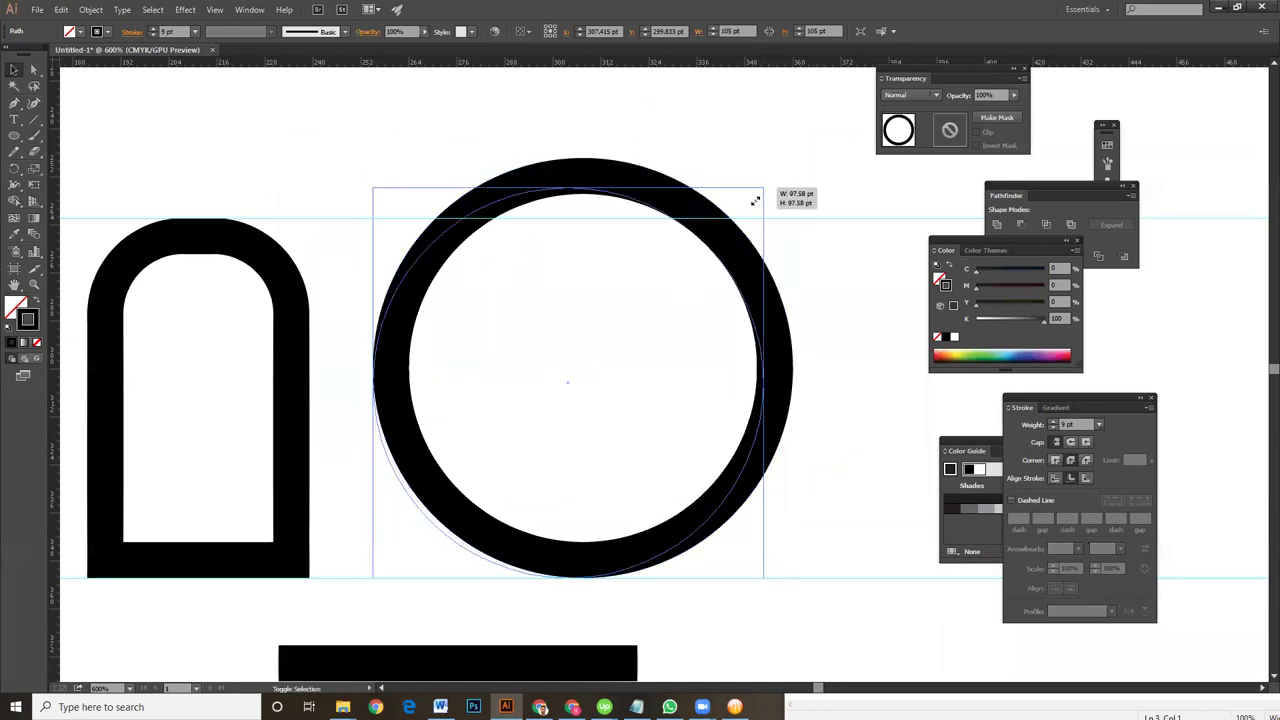
Move the circle left next to the arch and zoom to 800%
left_click_drag(707, 405, 746, 331)
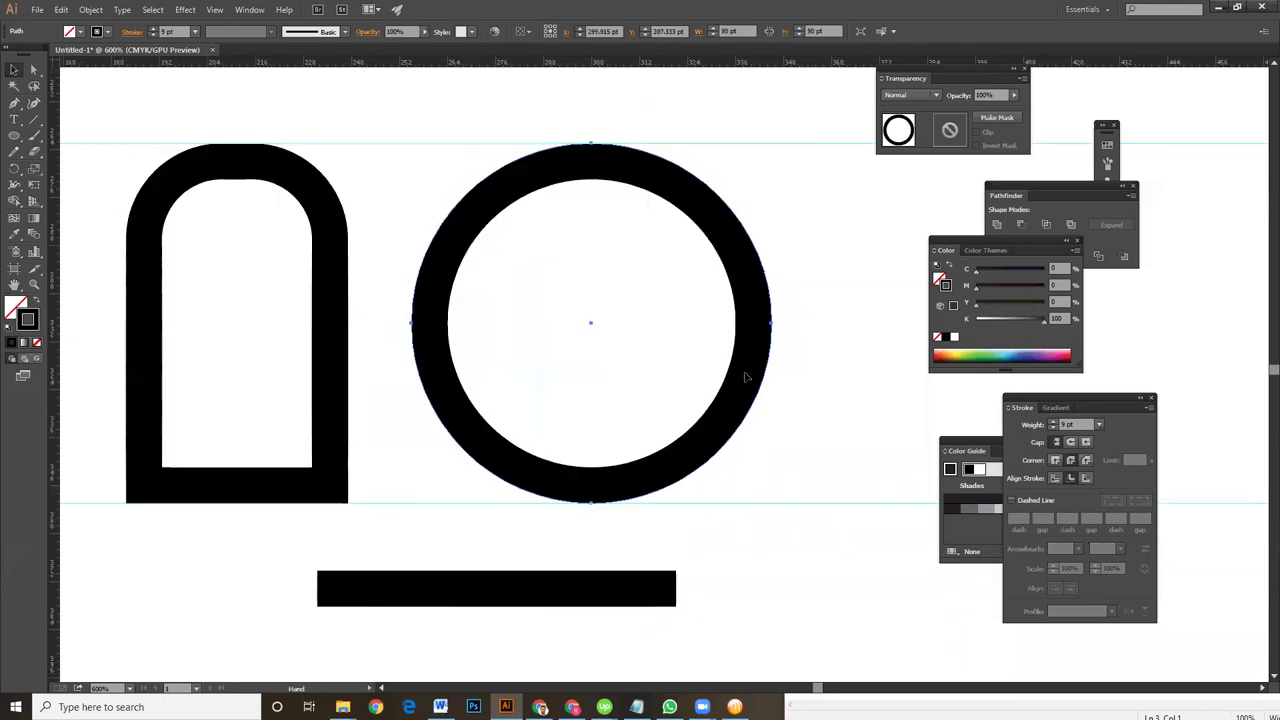
left_click_drag(688, 452, 653, 453)
left_click(267, 485)
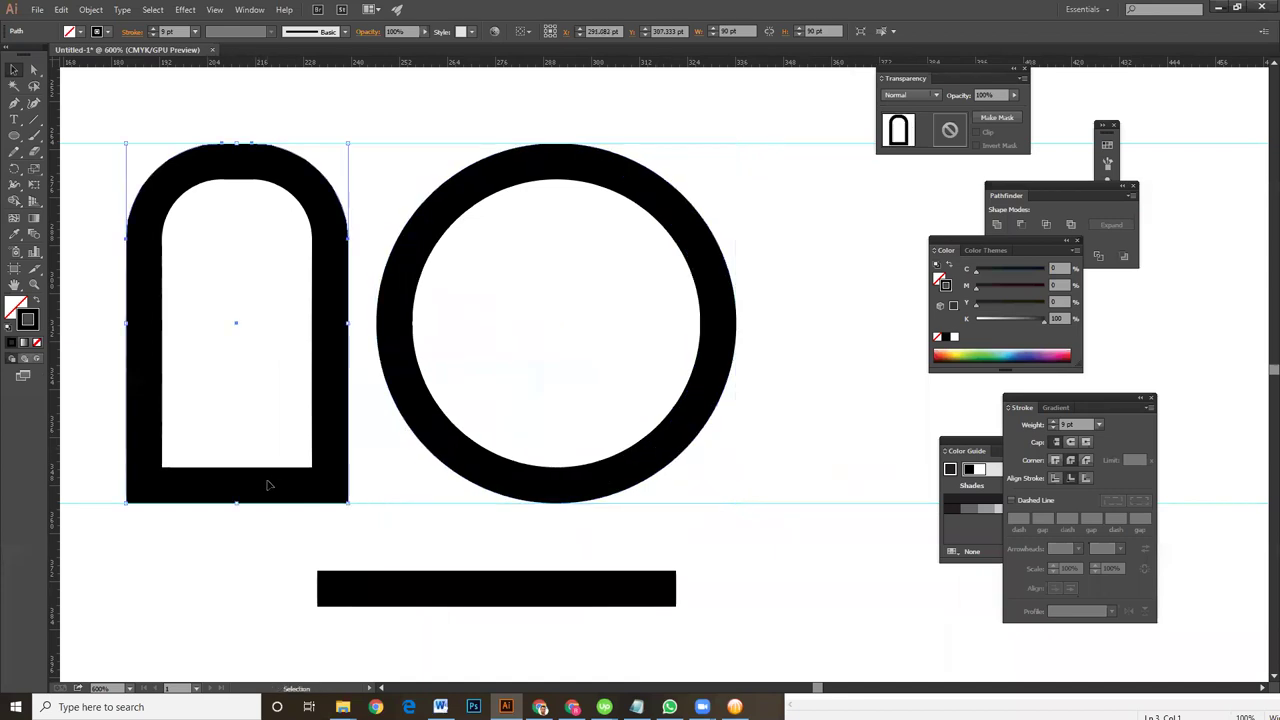
left_click(650, 476)
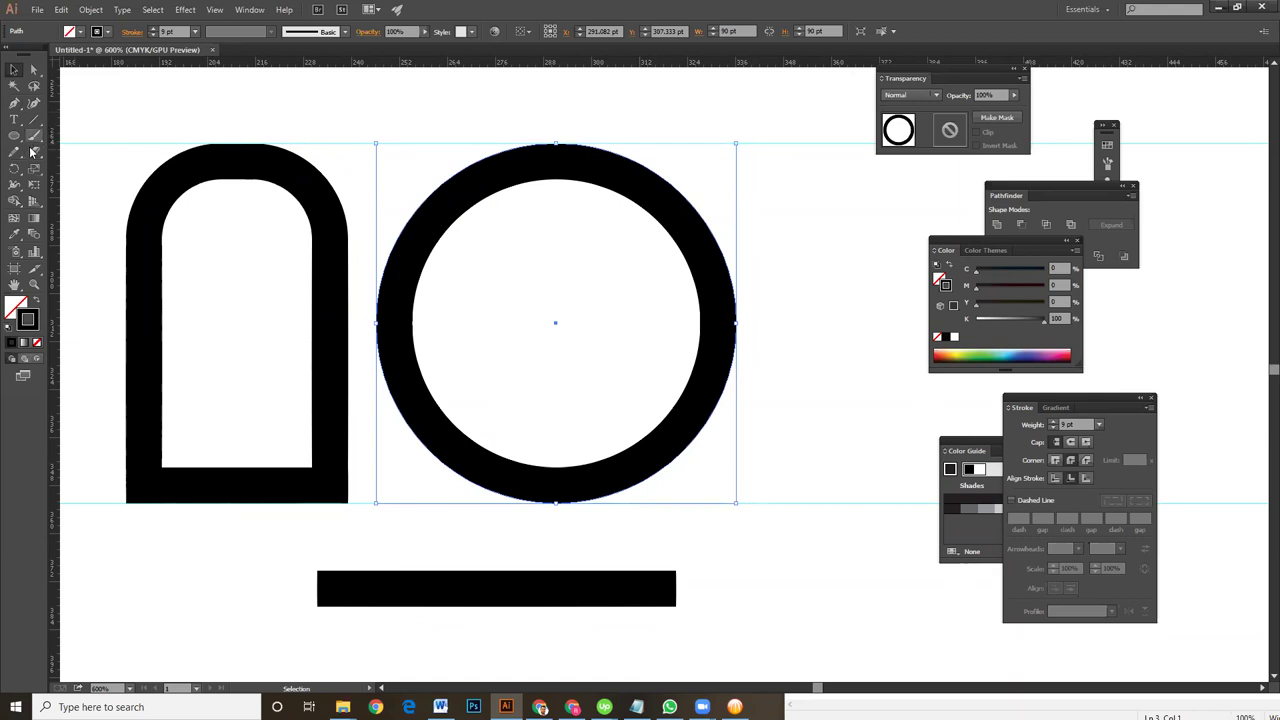
key("ctrl+plus")
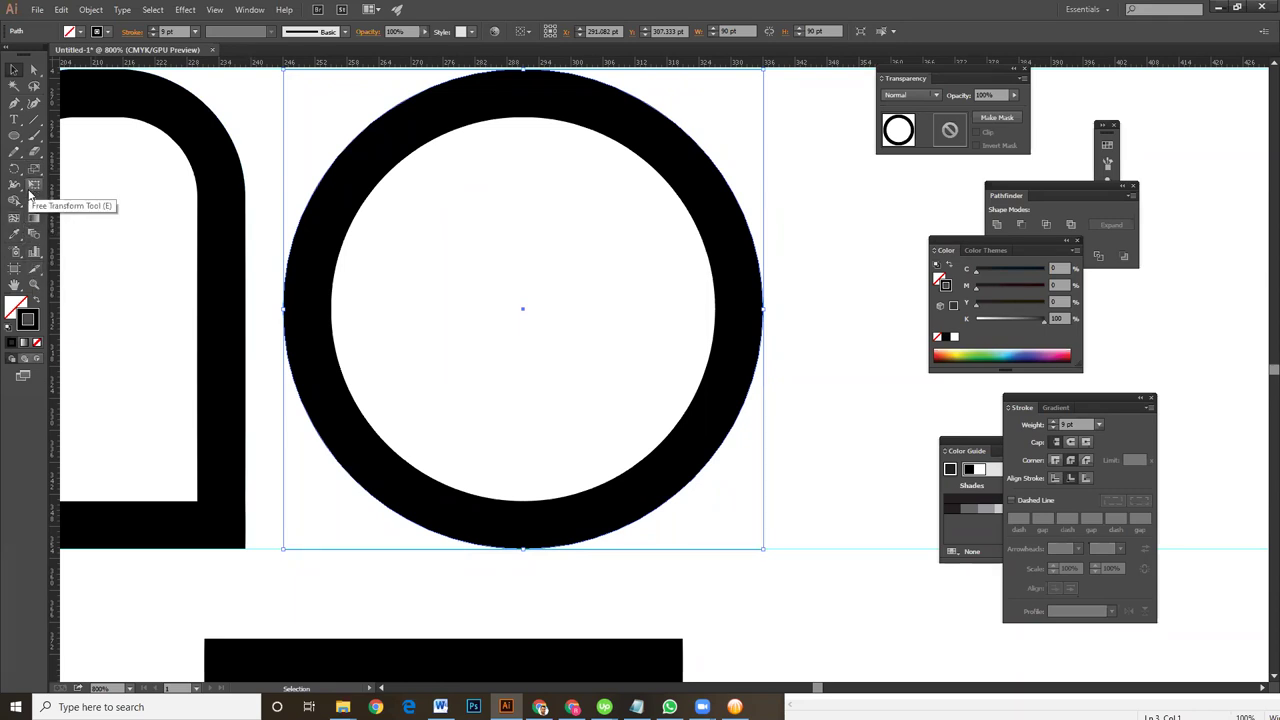
Cut the circle at its left and right anchors with the Scissors tool
left_click(34, 151)
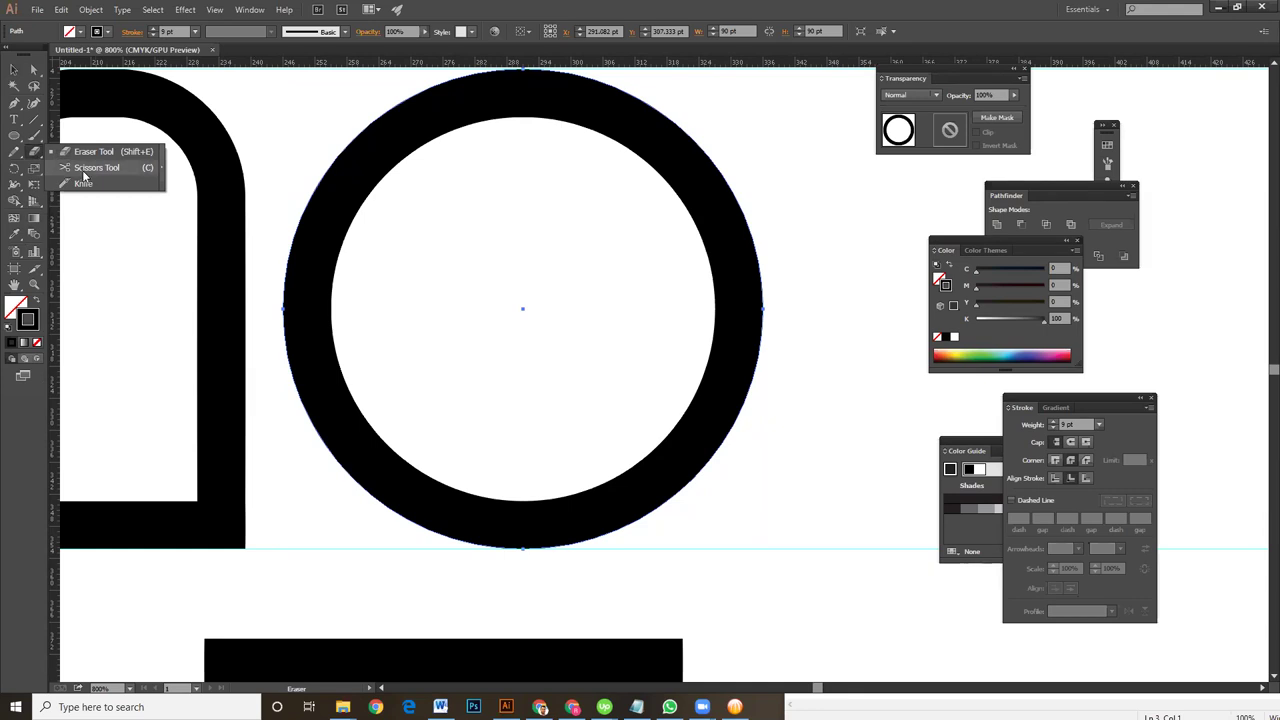
left_click(85, 168)
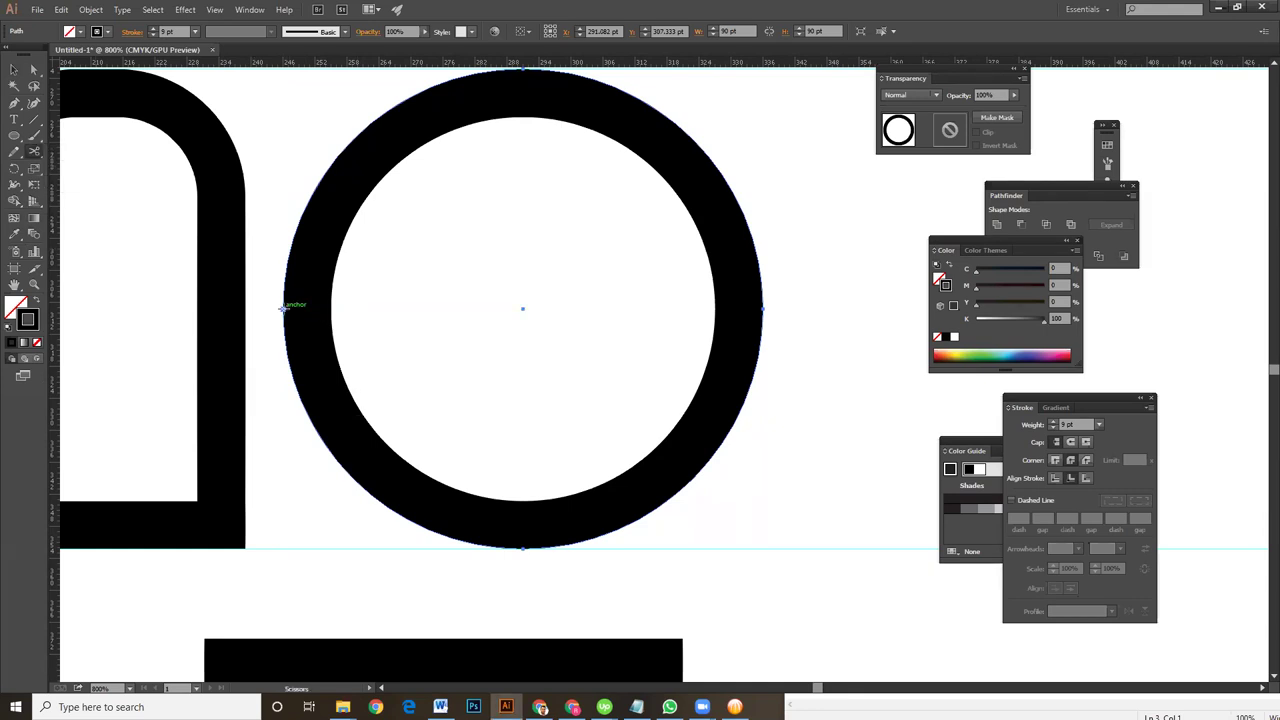
left_click(283, 307)
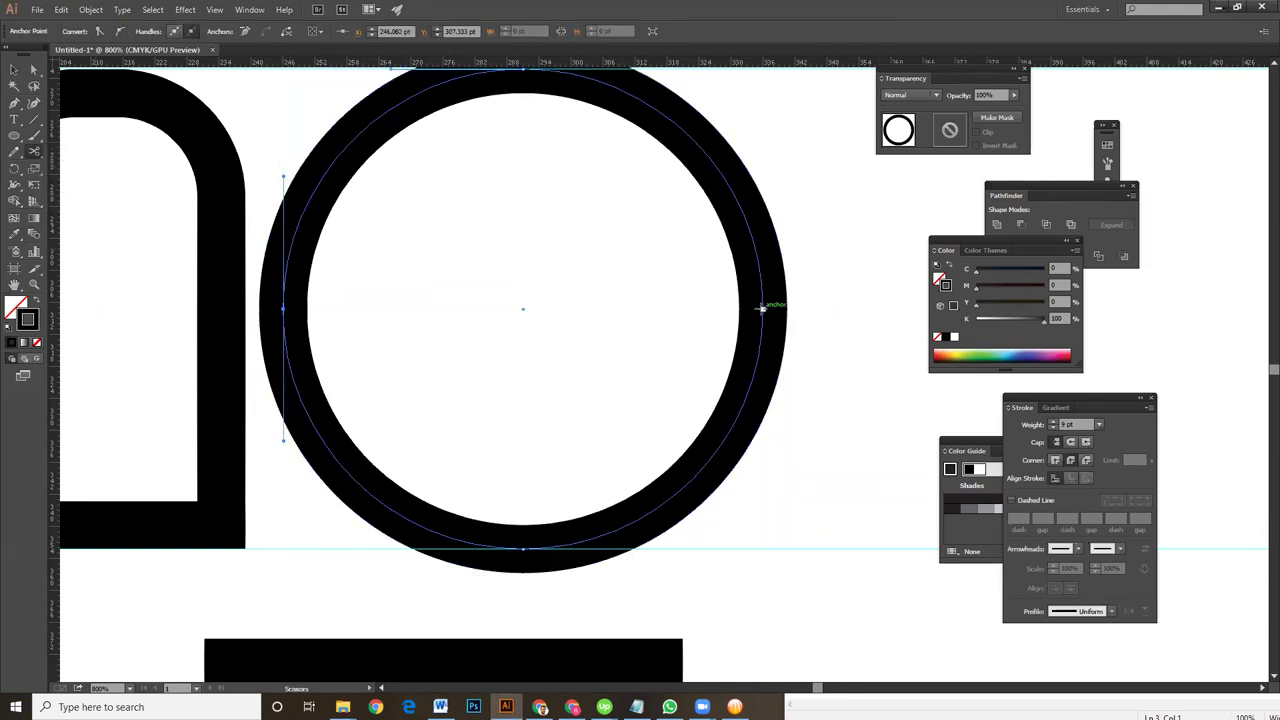
left_click(763, 307)
left_click(15, 72)
Give the circle's top arc a dashed stroke with a 4 pt dash length
left_click(805, 236)
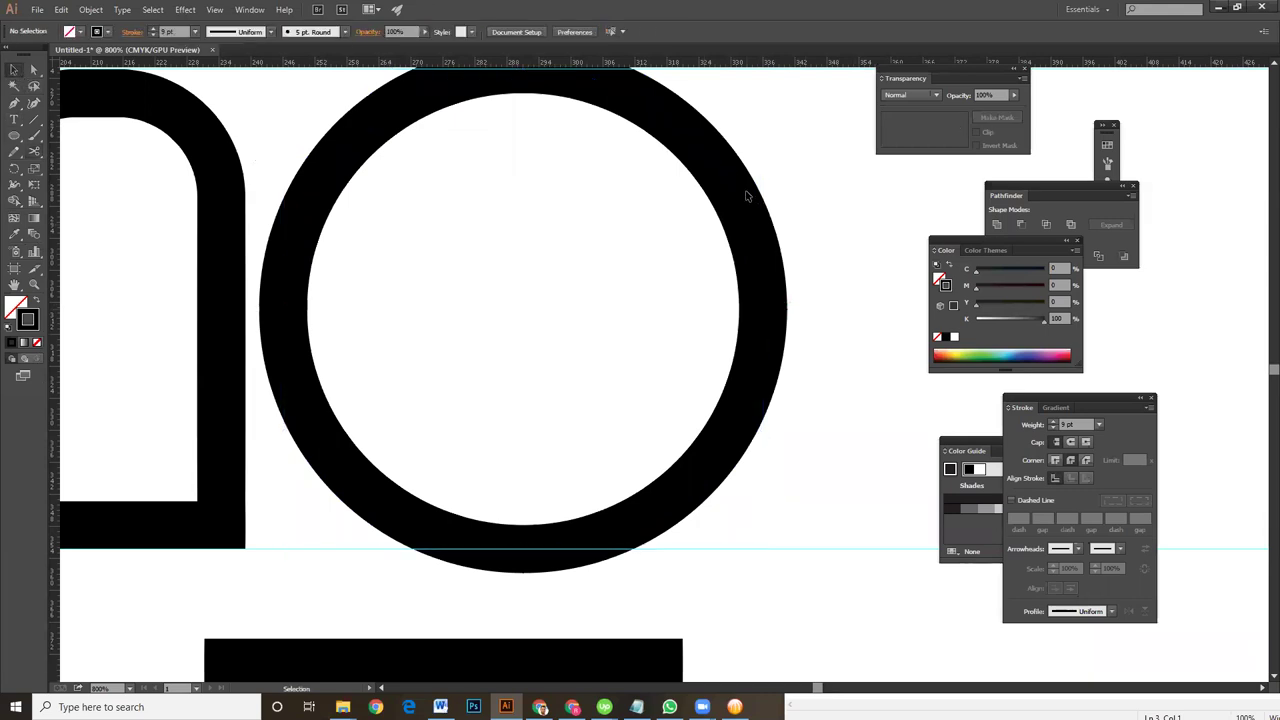
left_click(734, 190)
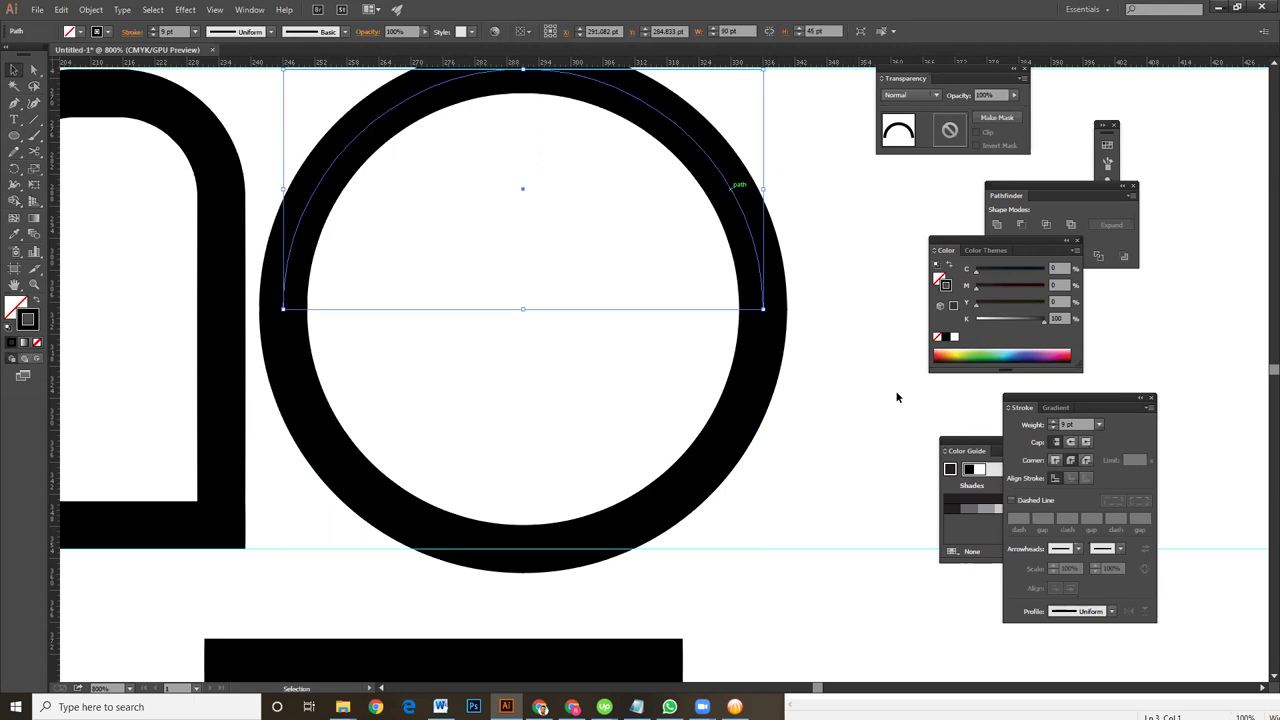
left_click(1011, 500)
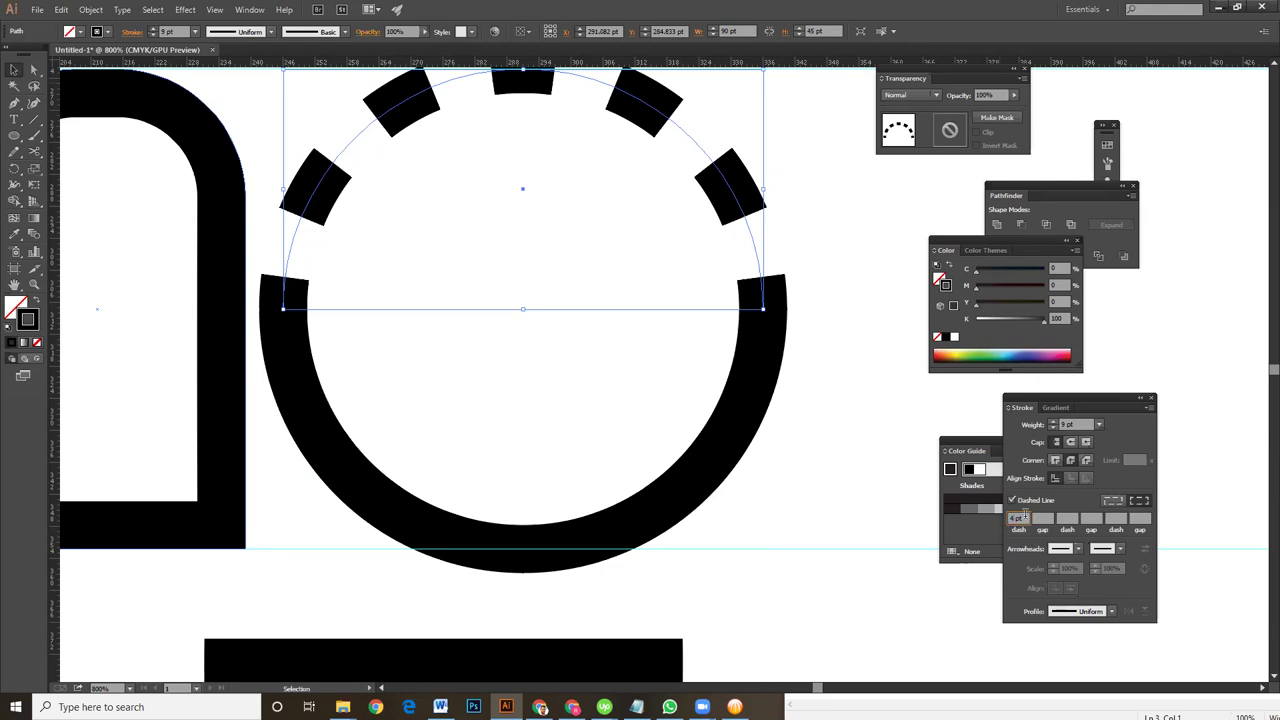
key("Return")
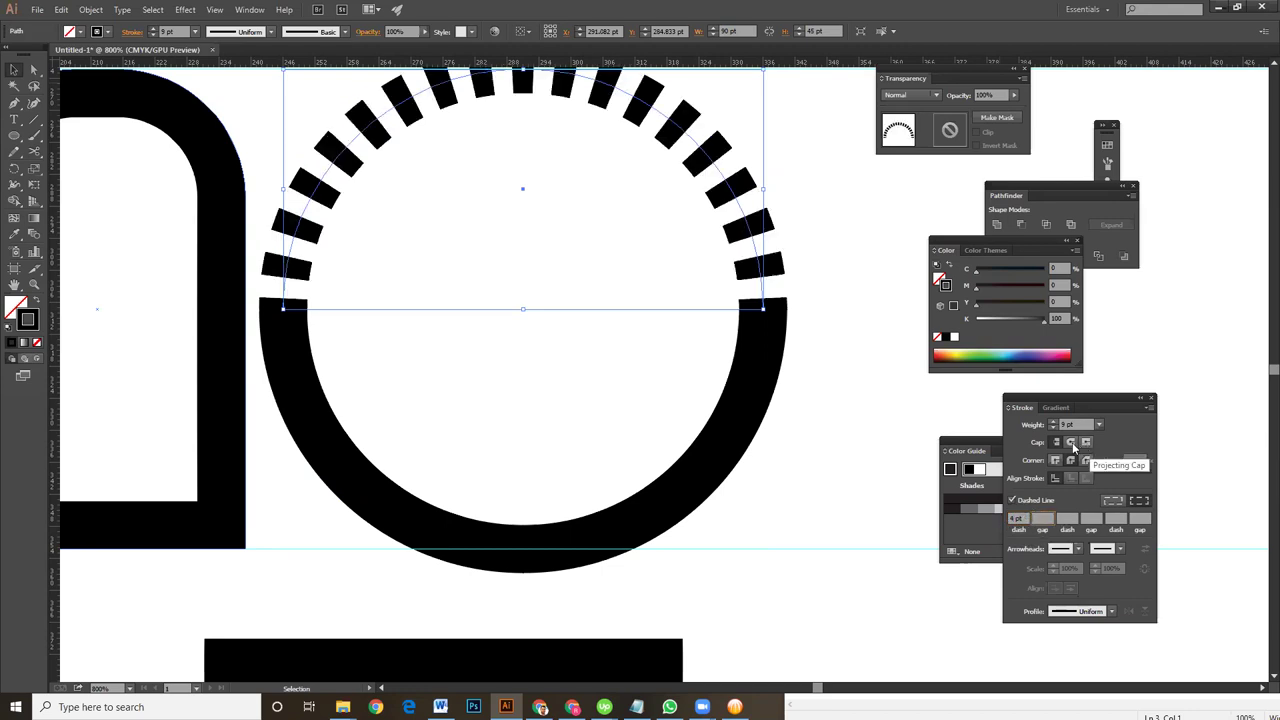
Try round caps and corners on the top arc with 2, 6 and 15 pt dash lengths
left_click(1071, 442)
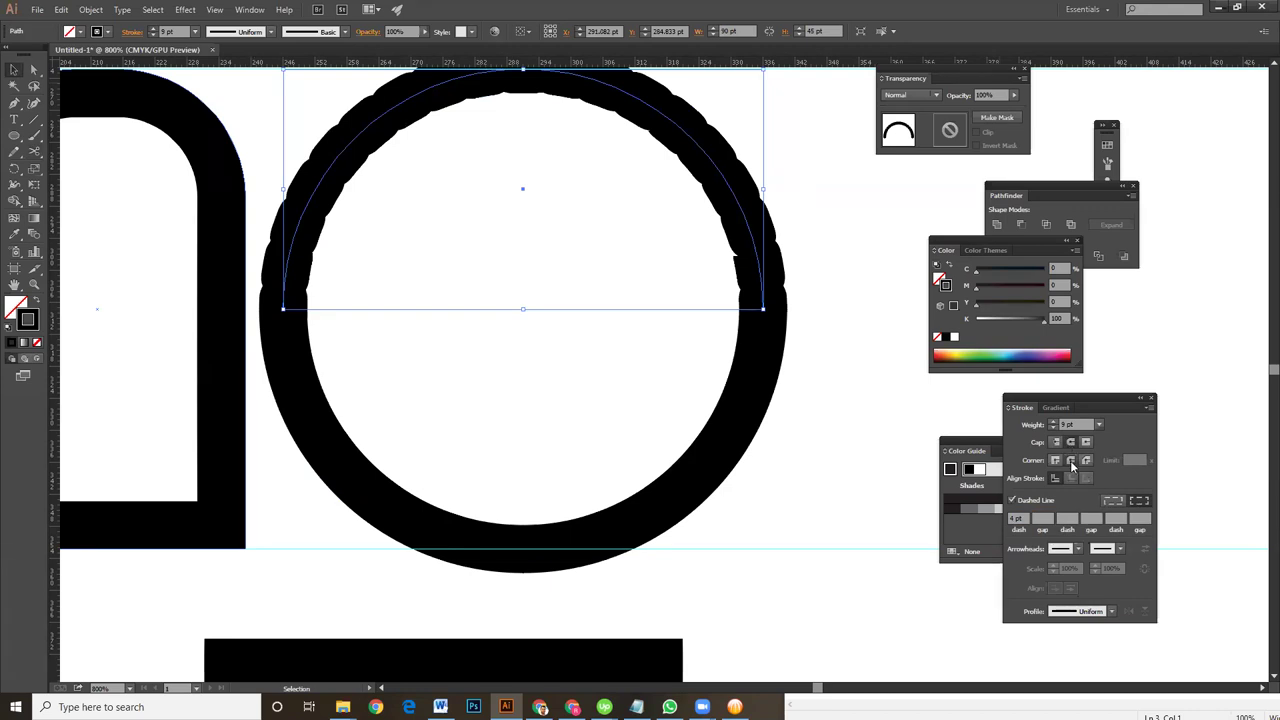
left_click(1072, 455)
key("Tab")
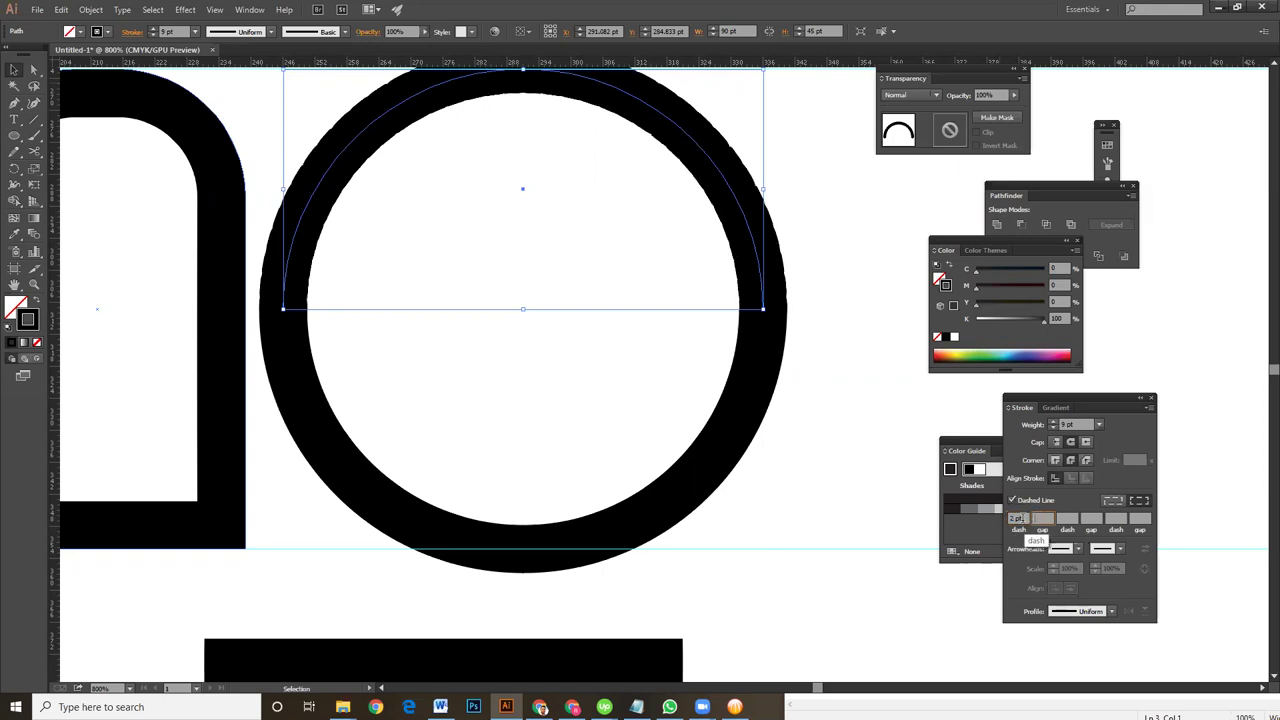
left_click(1013, 519)
type("6")
left_click(1040, 517)
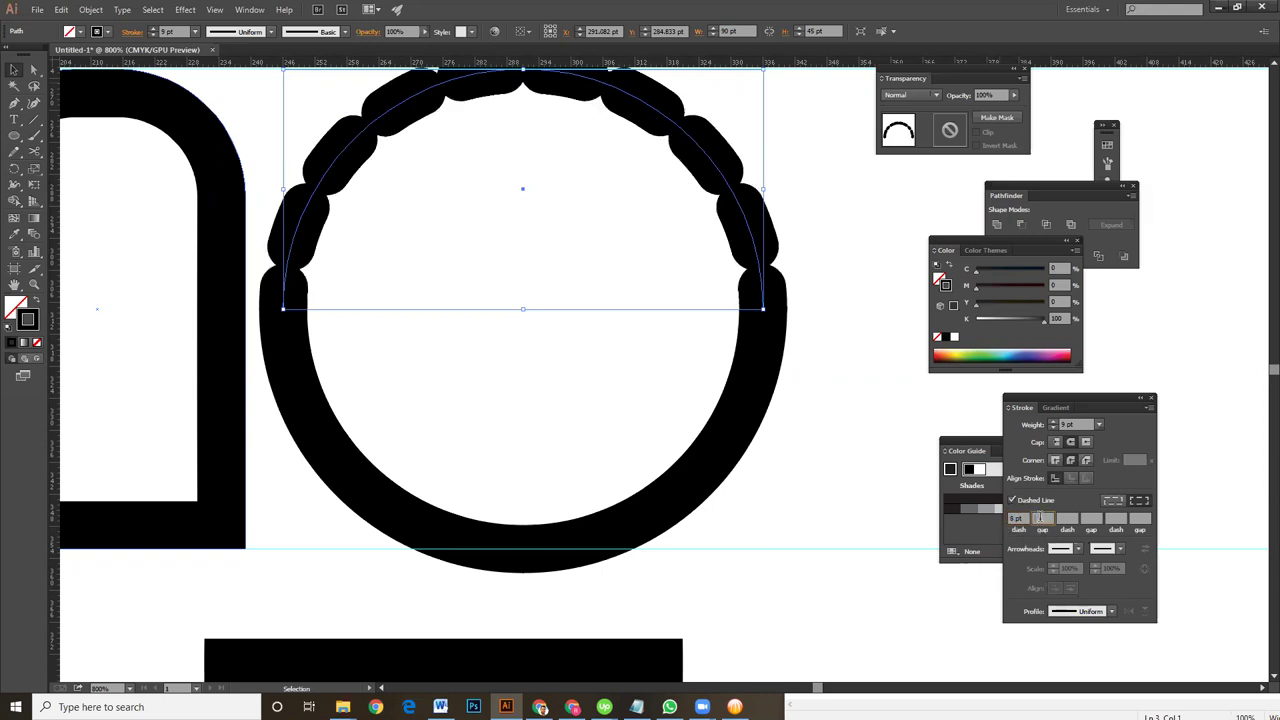
left_click(1013, 518)
left_click(1045, 518)
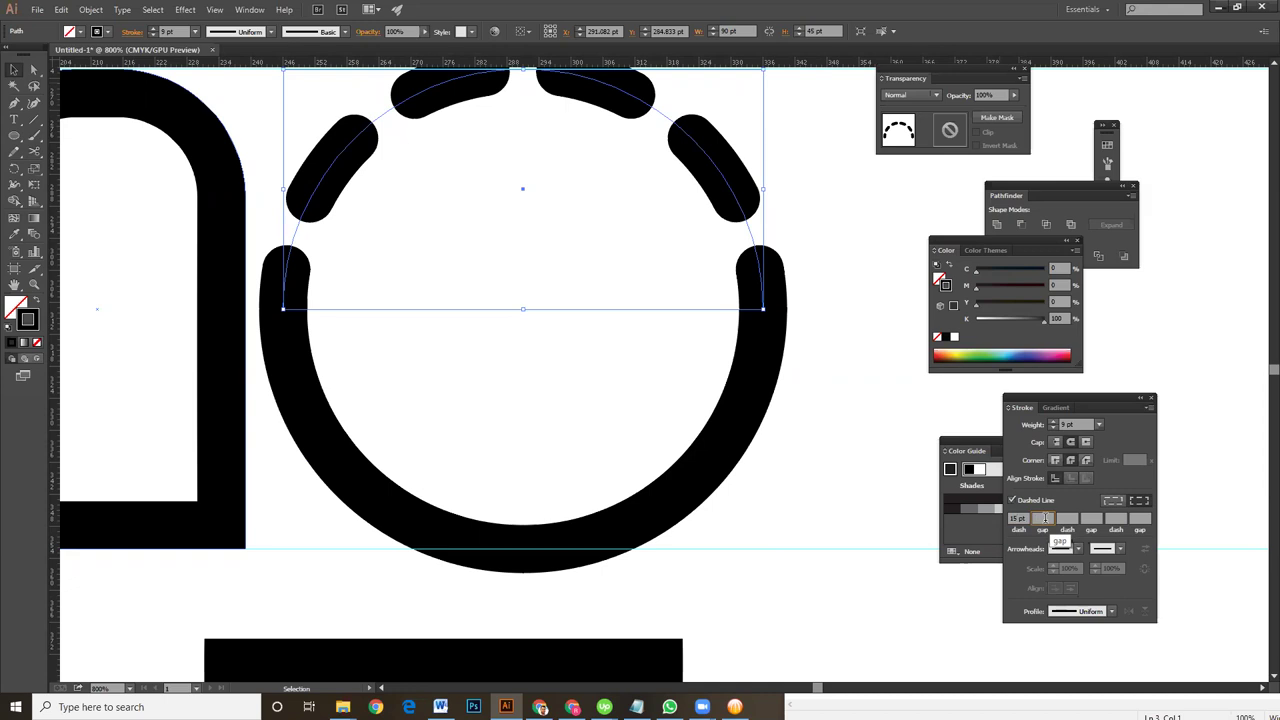
Settle on Butt Cap with a 5 pt dash, then deselect and zoom out to 600%
left_click(1055, 444)
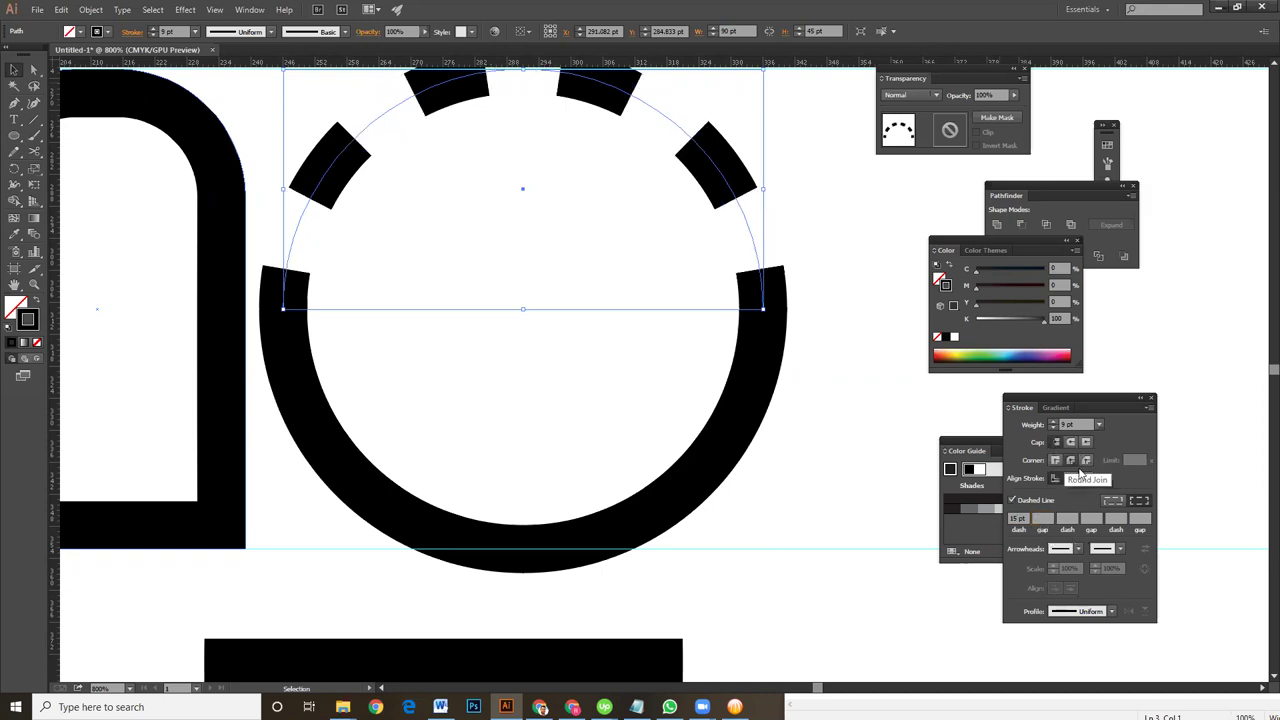
left_click(1017, 516)
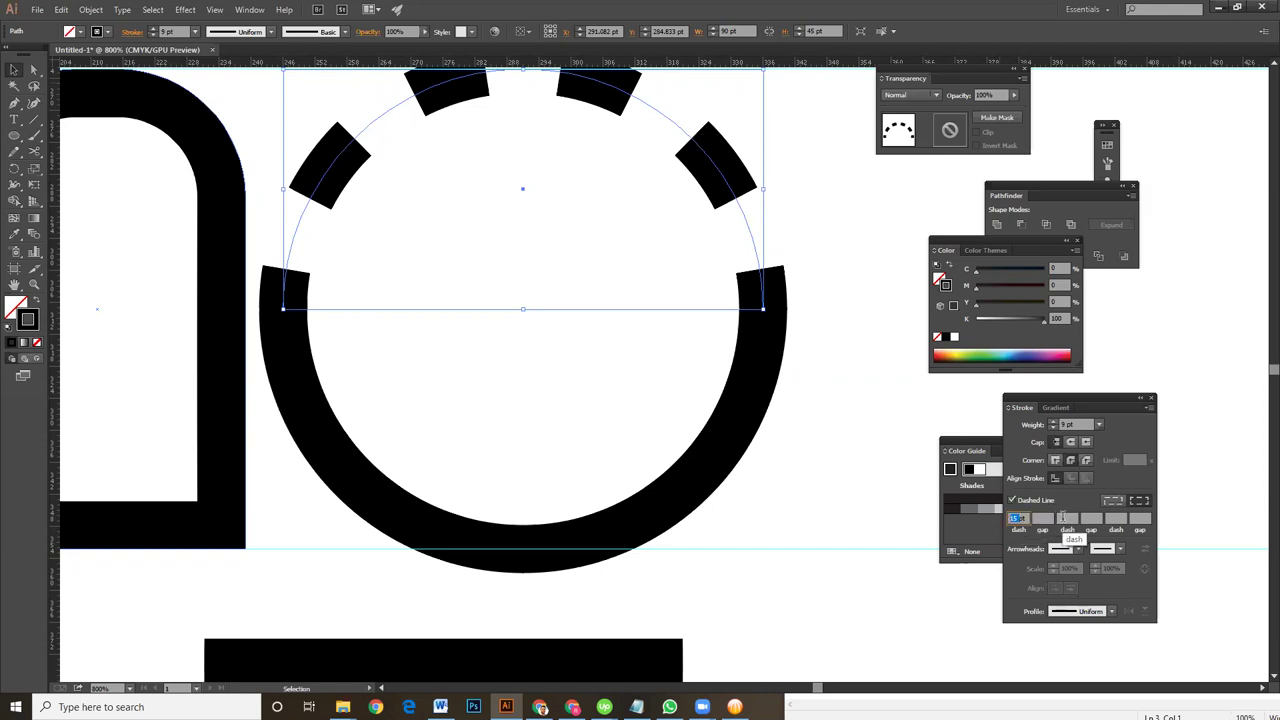
type("2")
left_click(1048, 518)
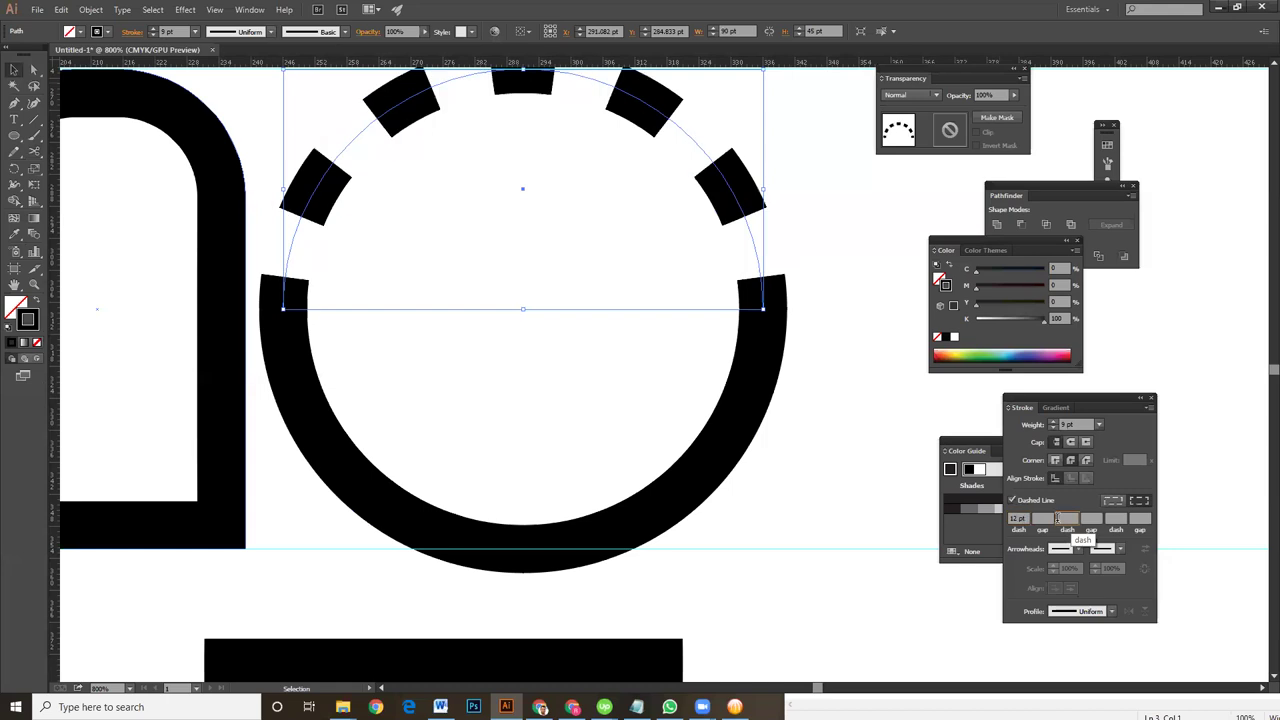
left_click(1018, 517)
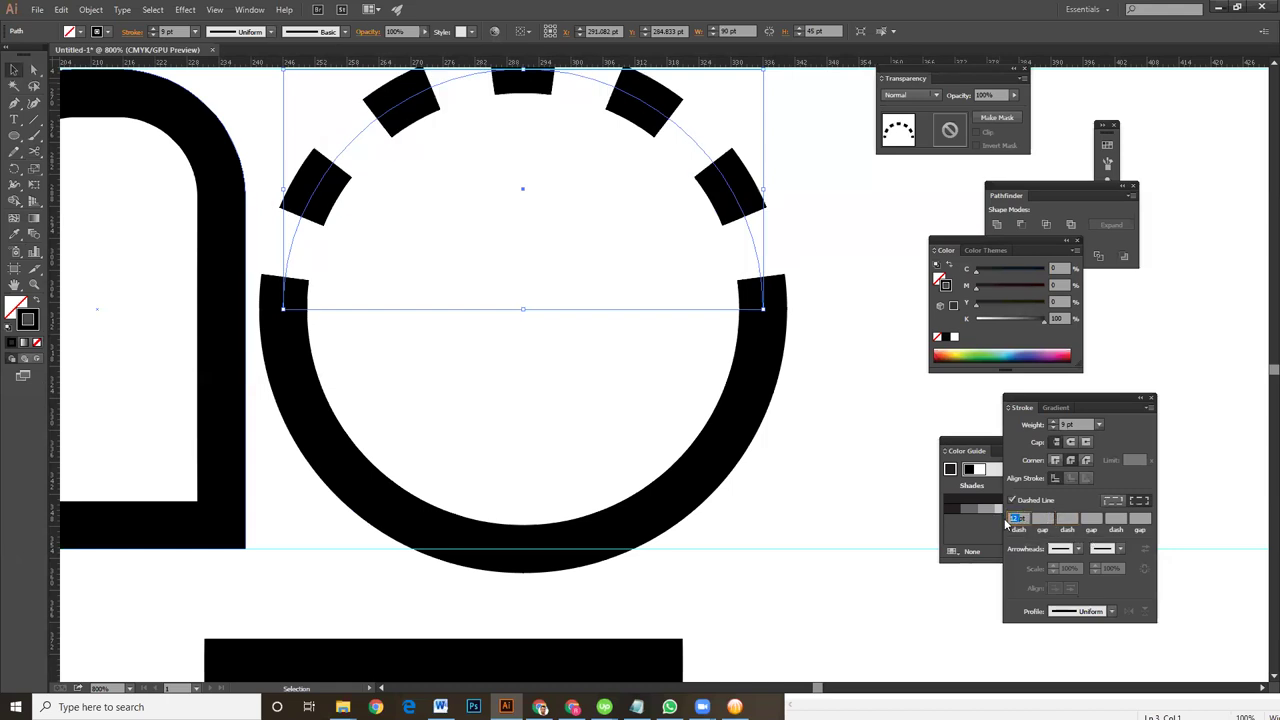
type("5")
left_click(1043, 518)
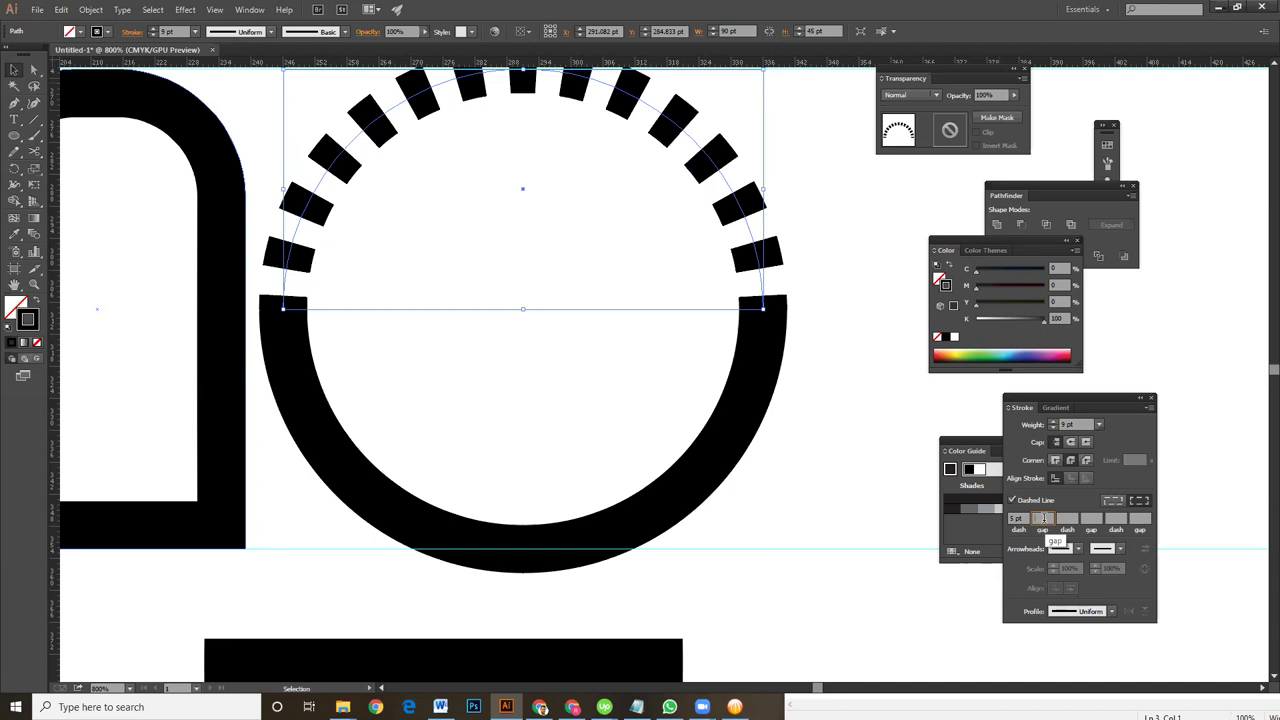
left_click(846, 441)
key("ctrl+minus")
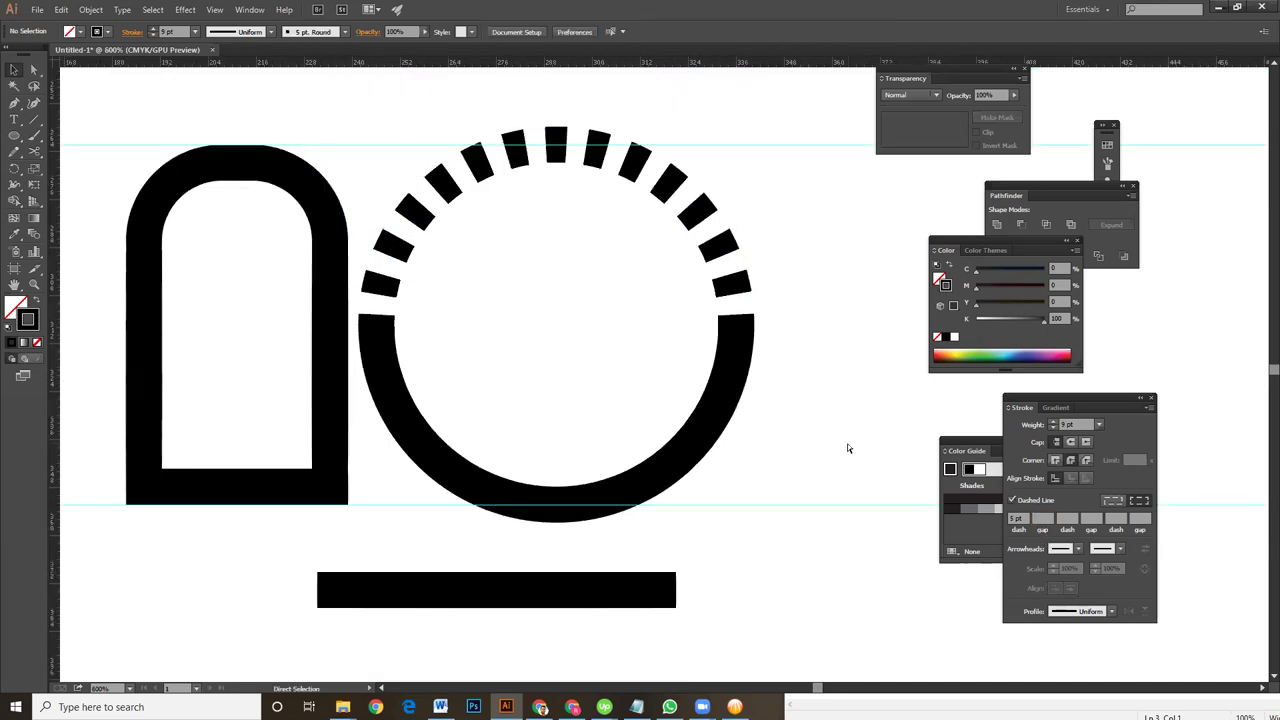
Zoom out to 400% and Alt-drag a copy of the arch to the right of the circle
key("ctrl+minus")
left_click(14, 70)
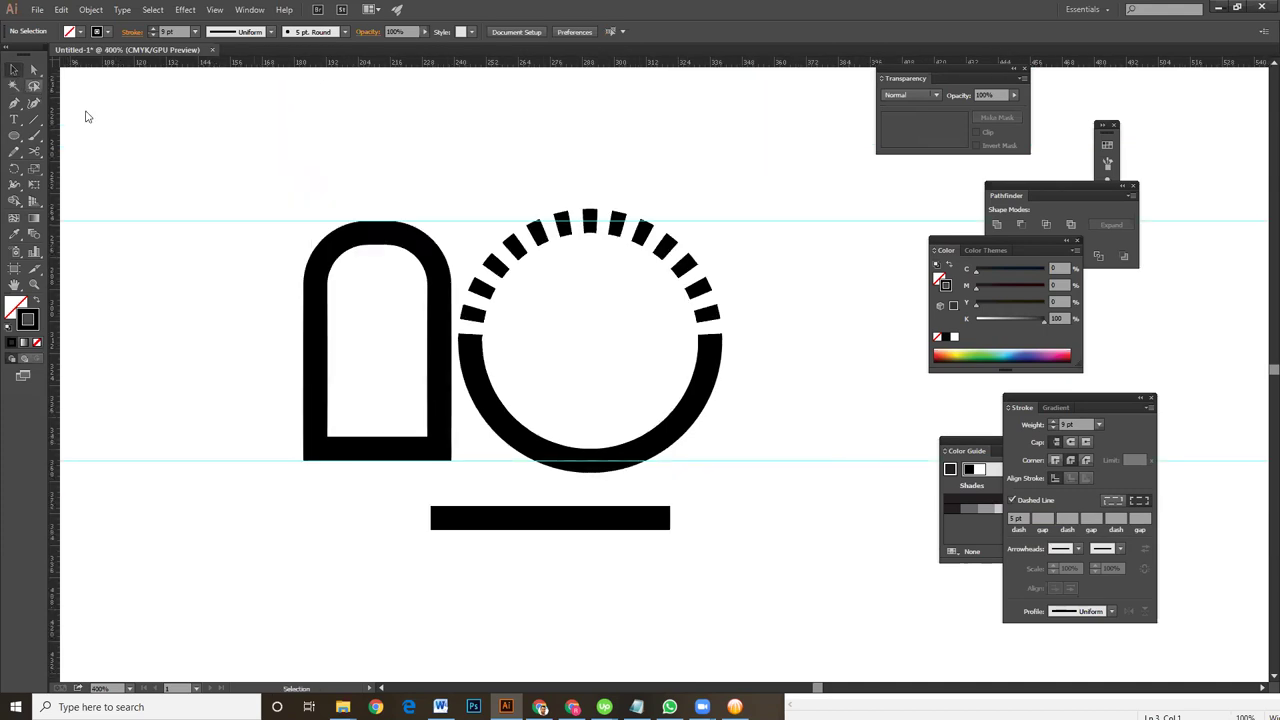
left_click(700, 294)
left_click(777, 337)
scroll(740, 440, "right", 2)
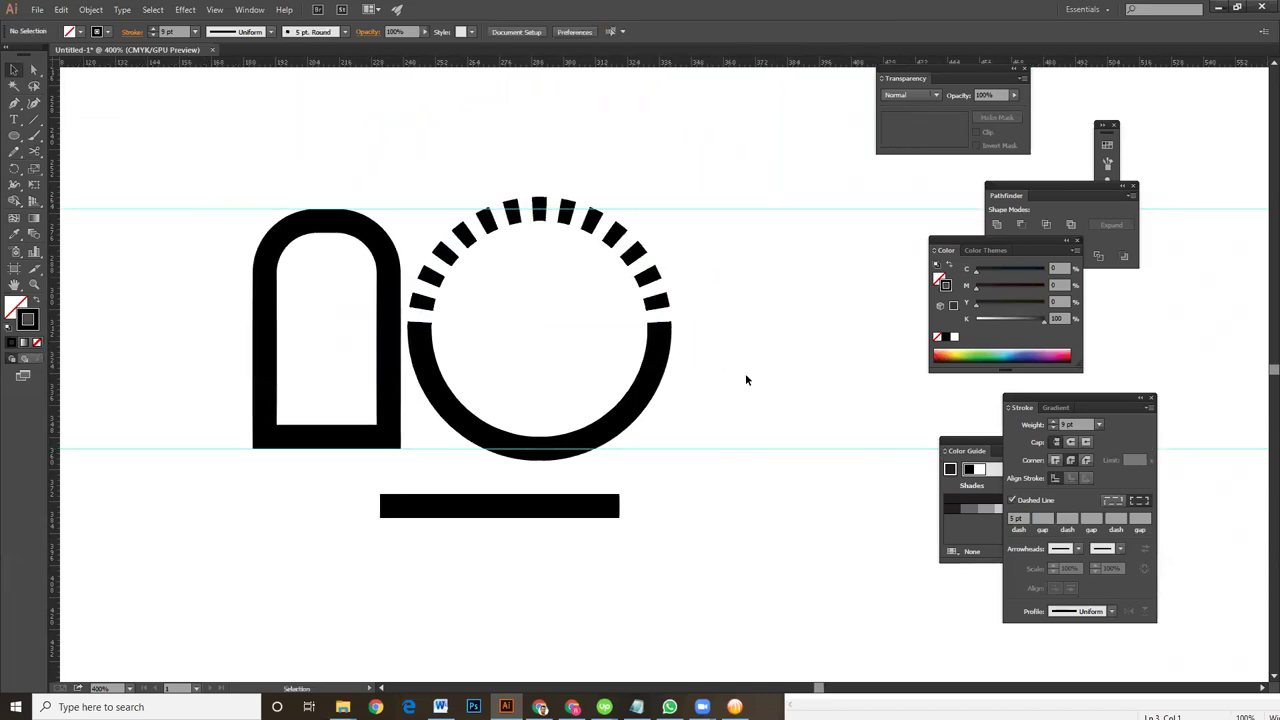
left_click(290, 238)
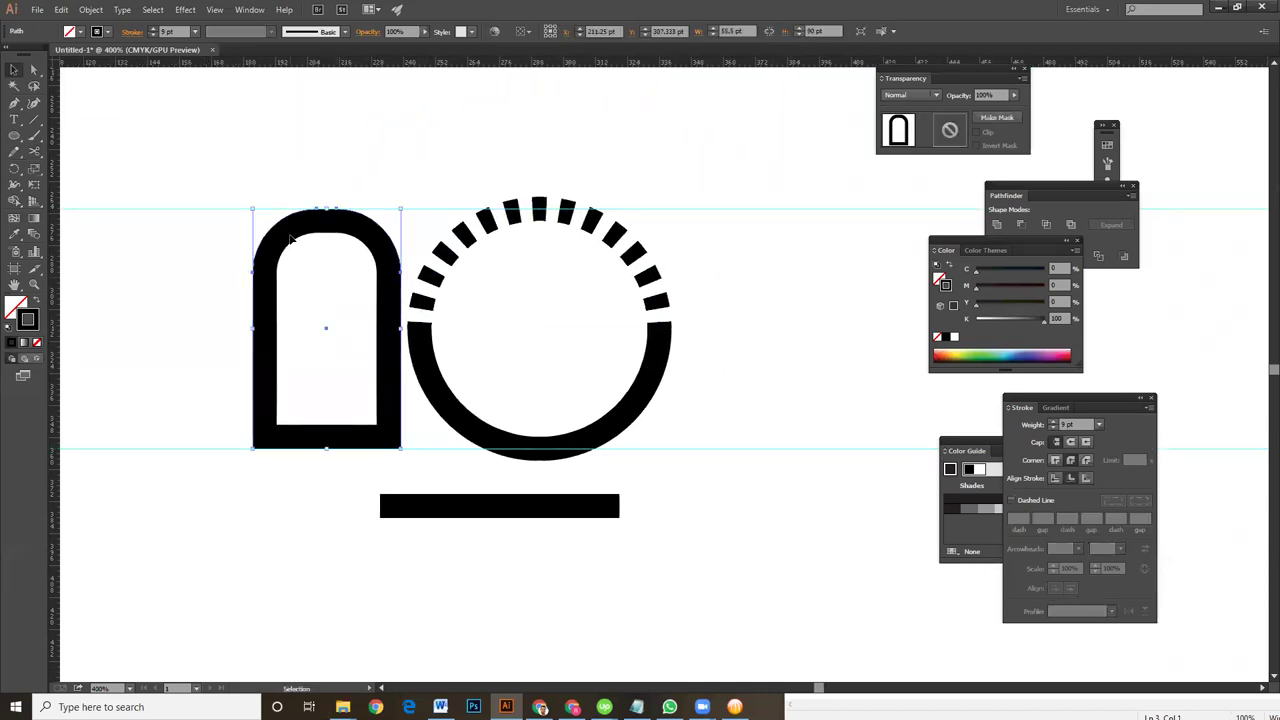
left_click_drag(290, 238, 724, 235)
scroll(733, 355, "right", 2)
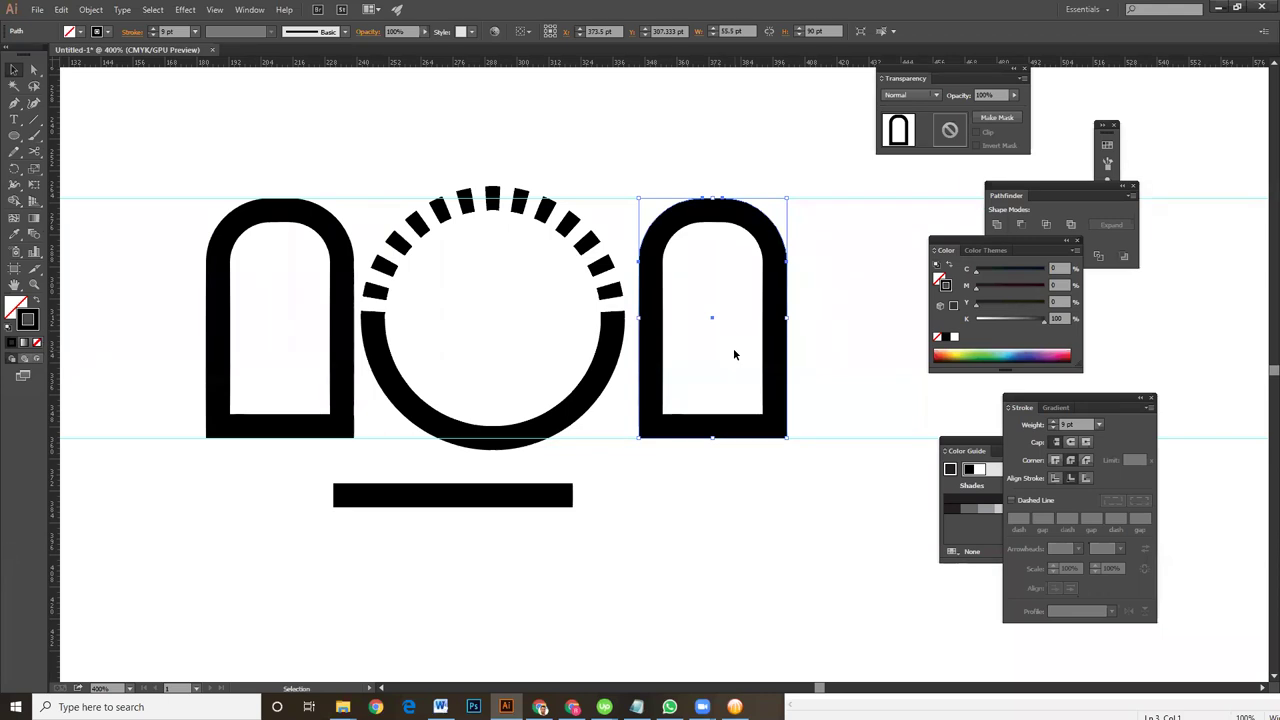
Duplicate the left arch to the lower left and expand its stroke via Object > Expand Appearance
left_click(328, 235)
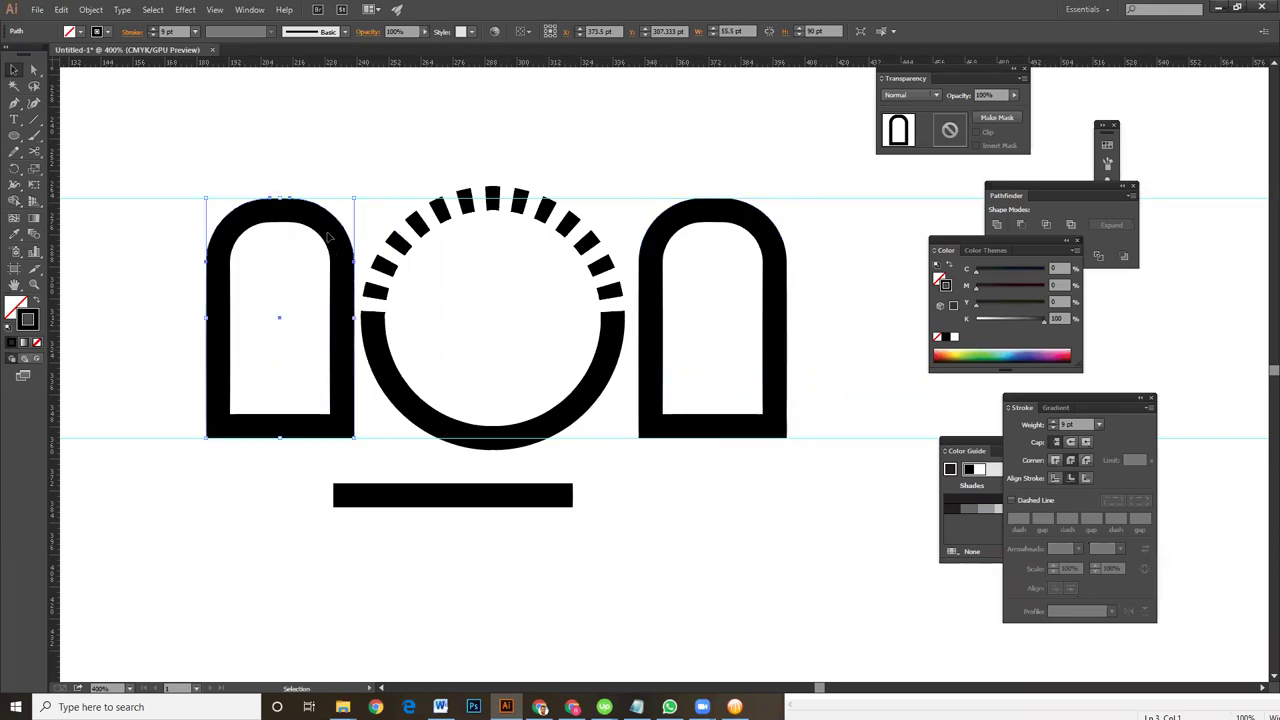
left_click_drag(299, 320, 241, 628)
left_click(342, 340)
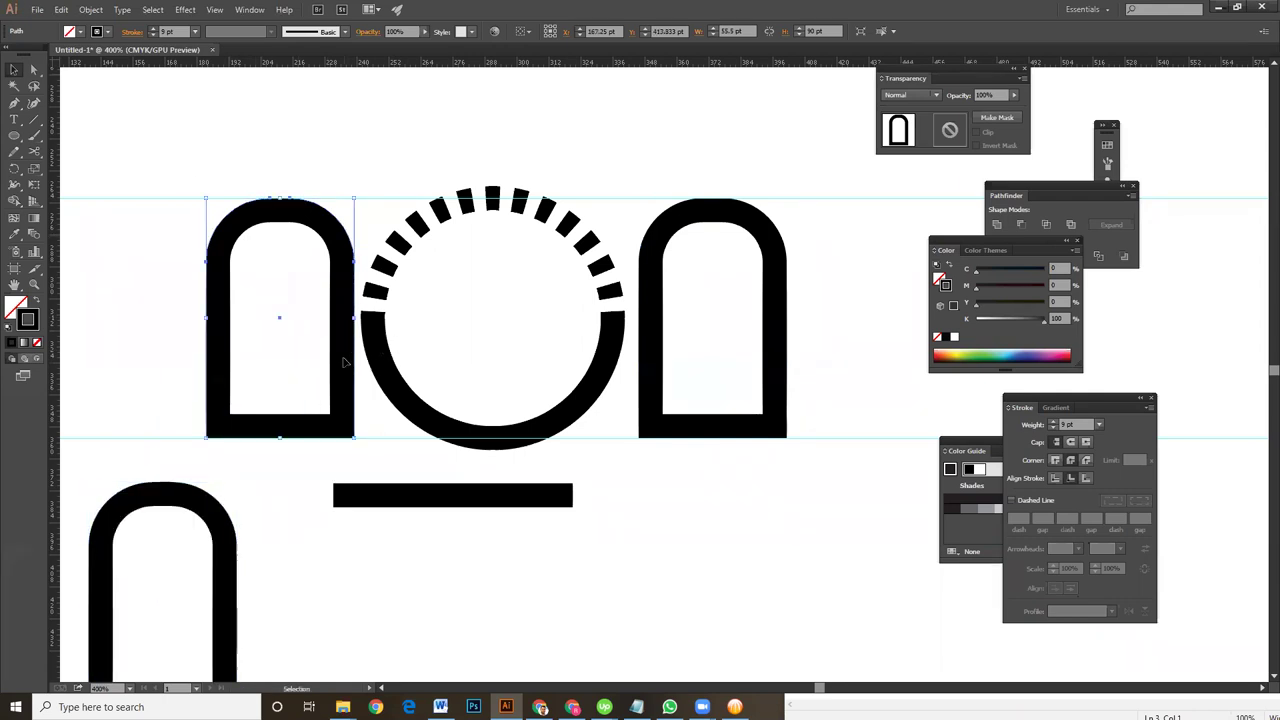
left_click(91, 9)
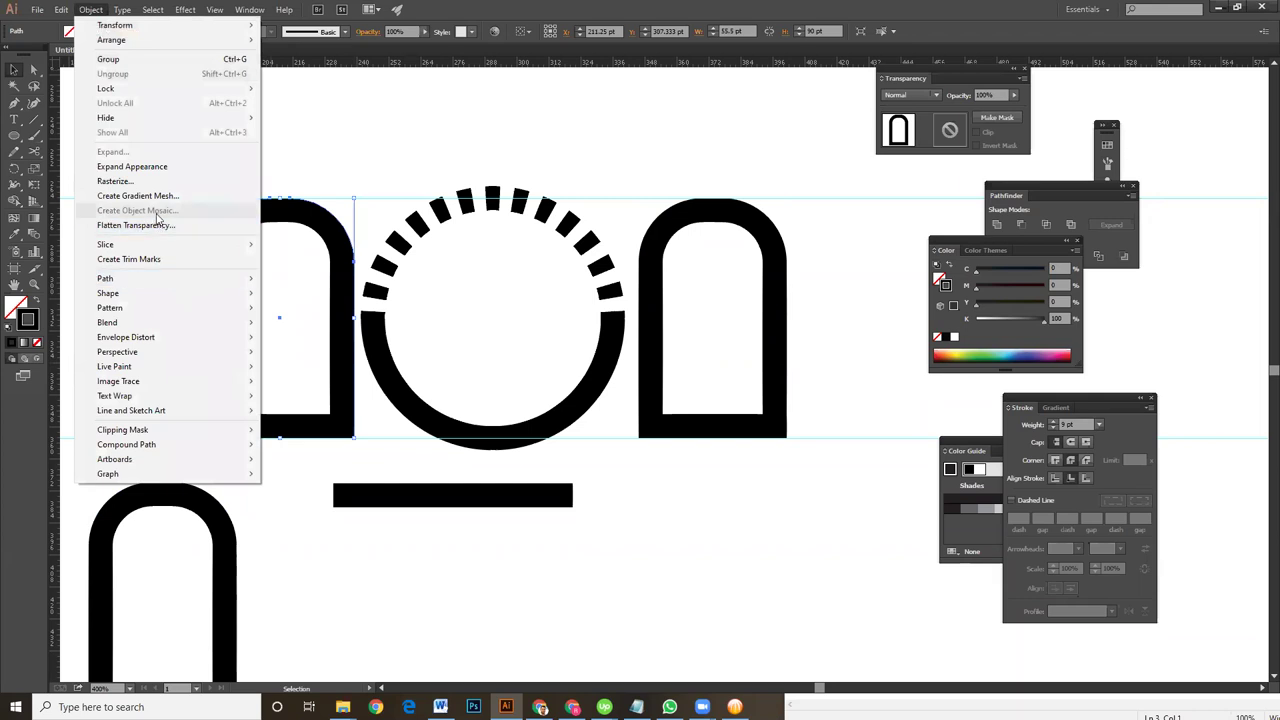
left_click(131, 166)
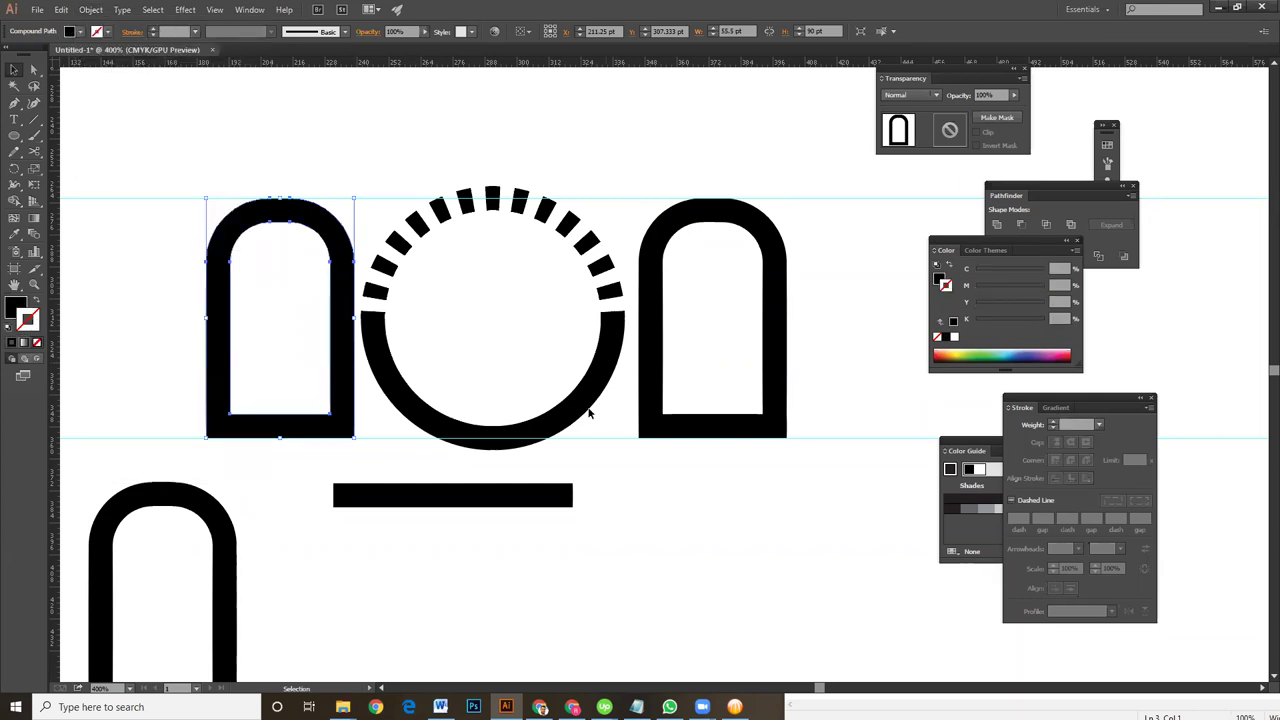
Zoom in on the left arch and undo the expand so it is a stroked path again
key("a")
key("ctrl+plus")
scroll(293, 428, "up", 1)
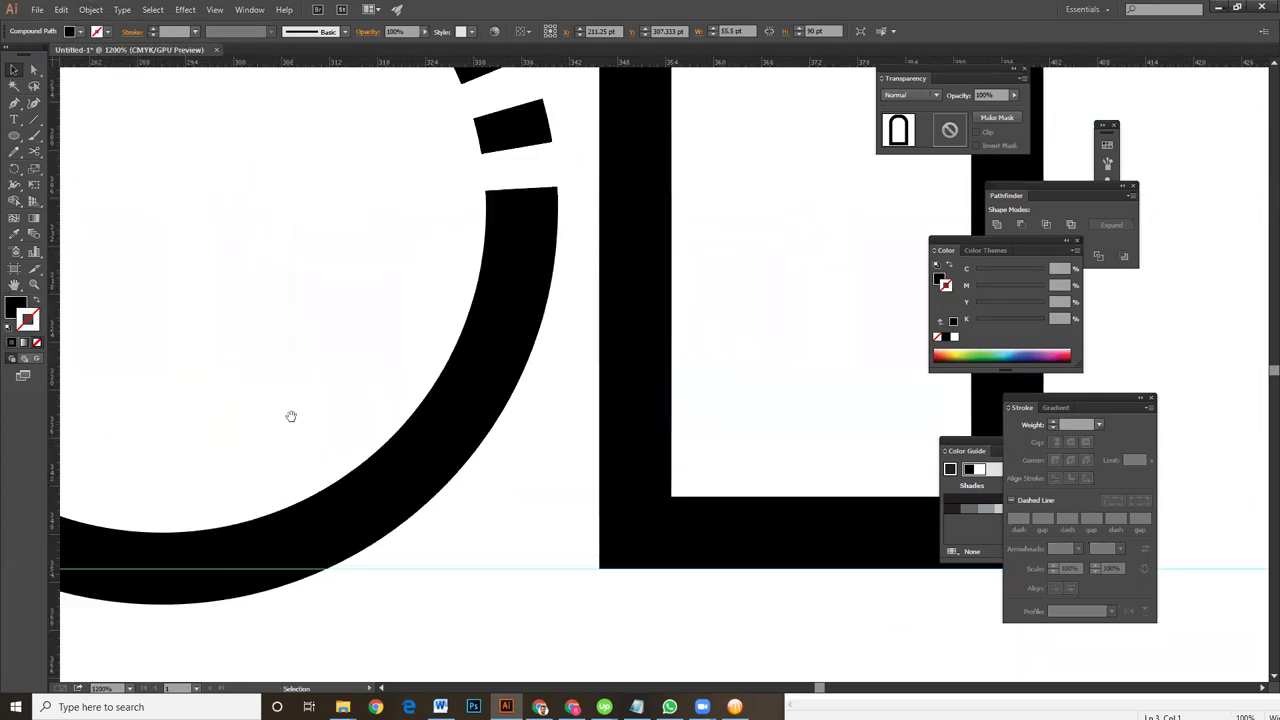
scroll(290, 420, "left", 3)
scroll(290, 420, "left", 3)
scroll(300, 412, "up", 1)
key("ctrl+z")
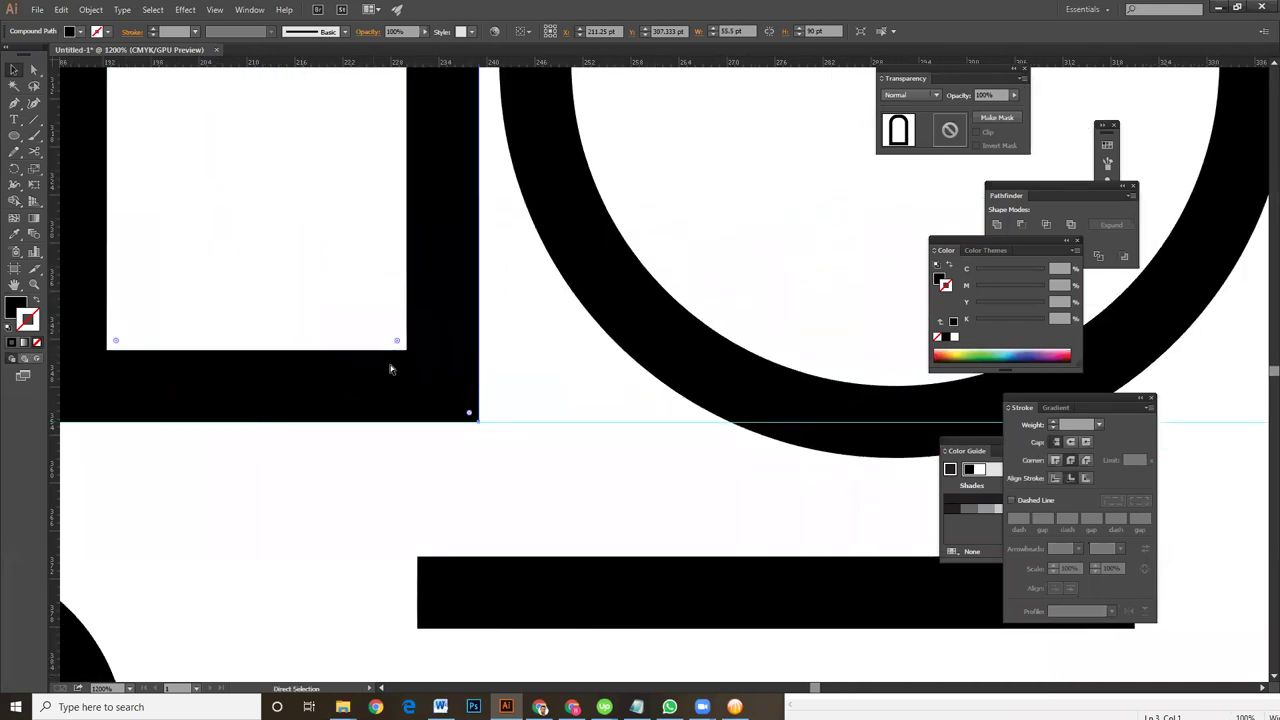
left_click_drag(384, 403, 566, 414)
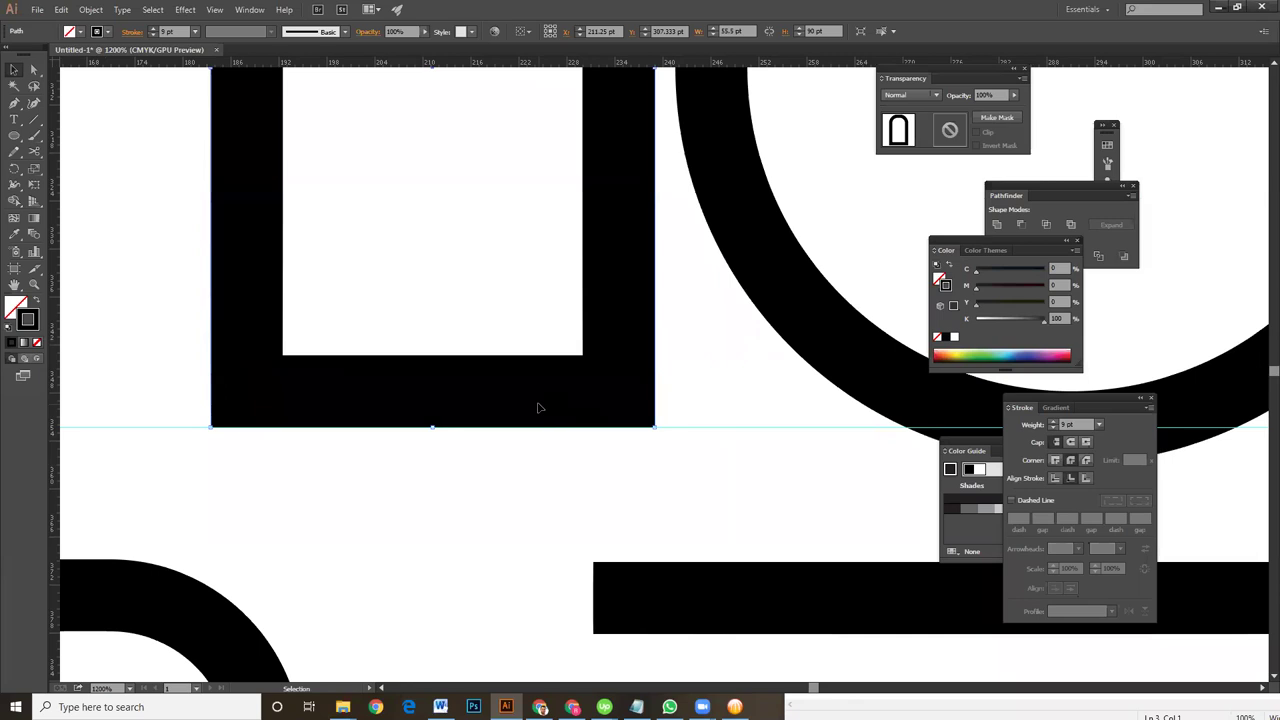
Delete the left arch's bottom segment with Direct Selection, then zoom out
key("p")
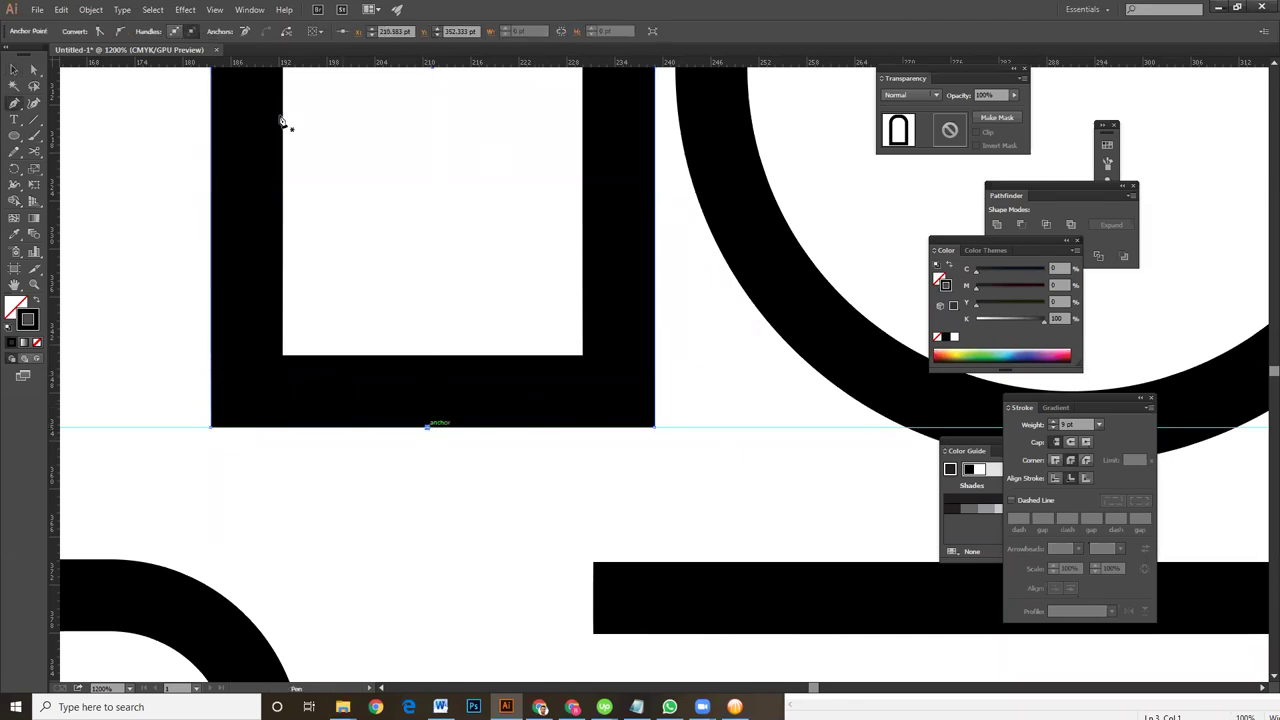
key("a")
left_click_drag(475, 461, 398, 416)
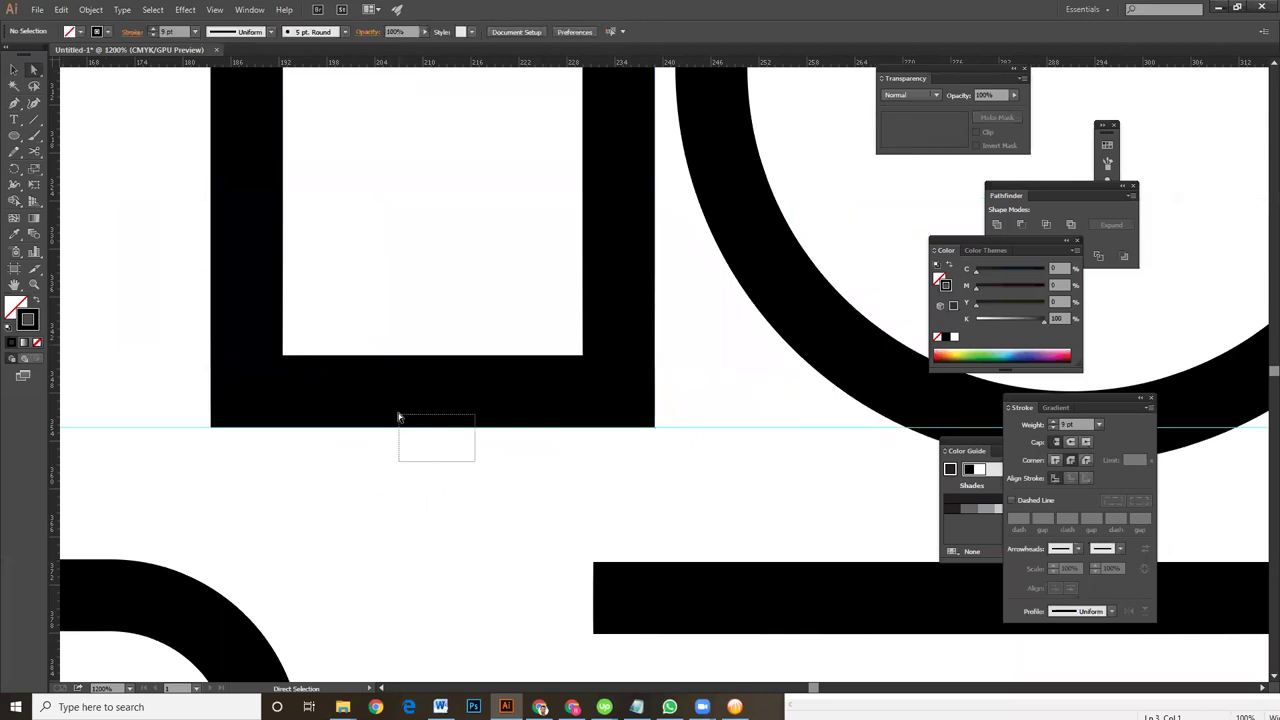
key("Delete")
key("v")
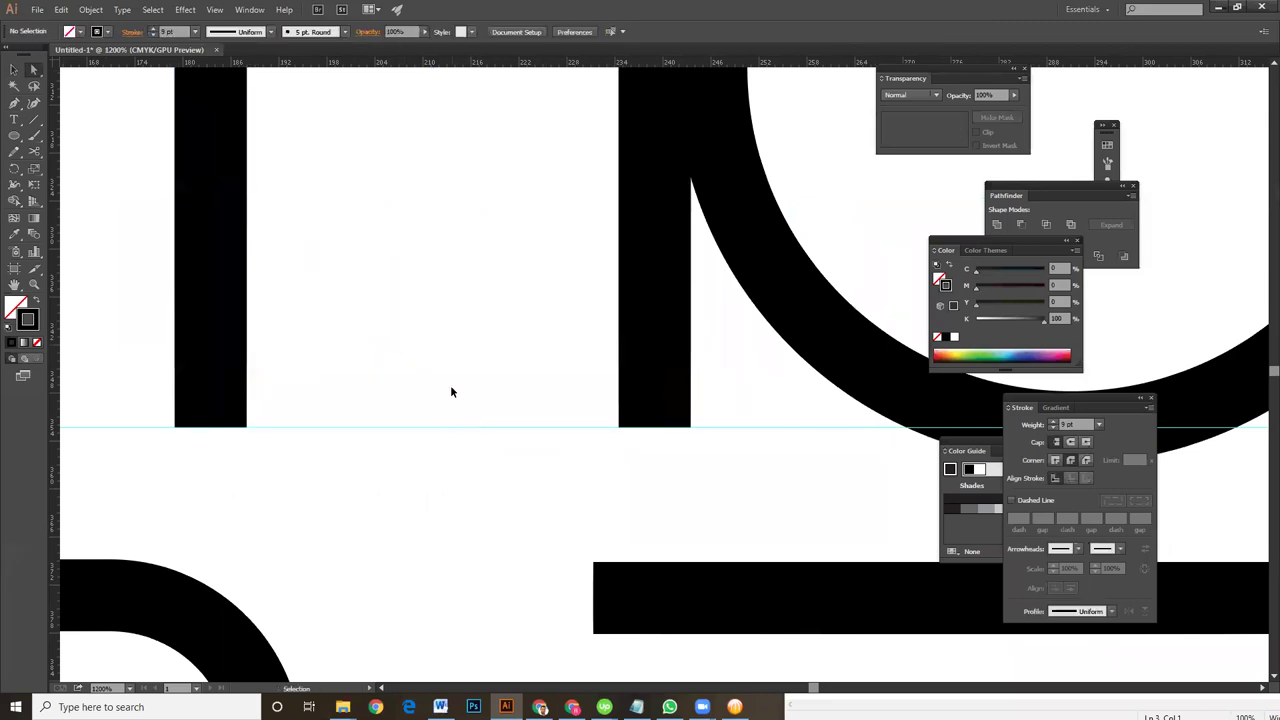
key("ctrl+minus")
key("ctrl+minus")
key("ctrl+minus")
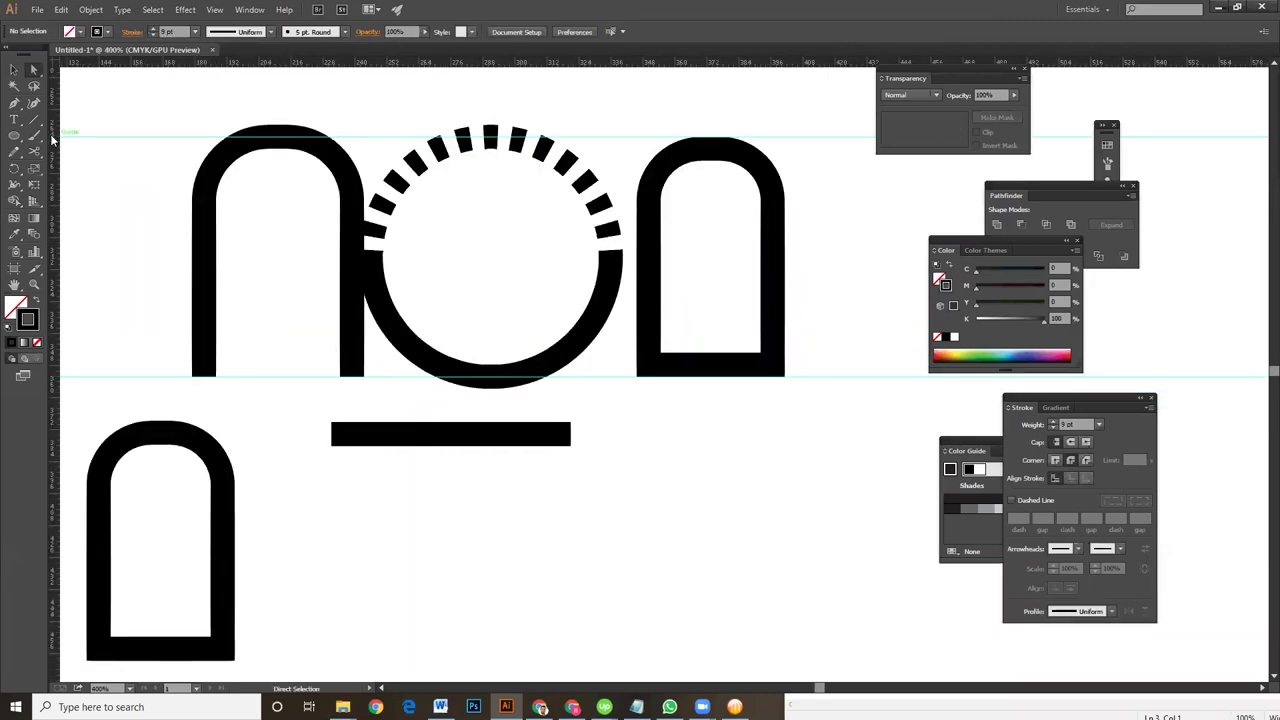
Select the right arch beside the o and recentre the view on it
left_click(14, 70)
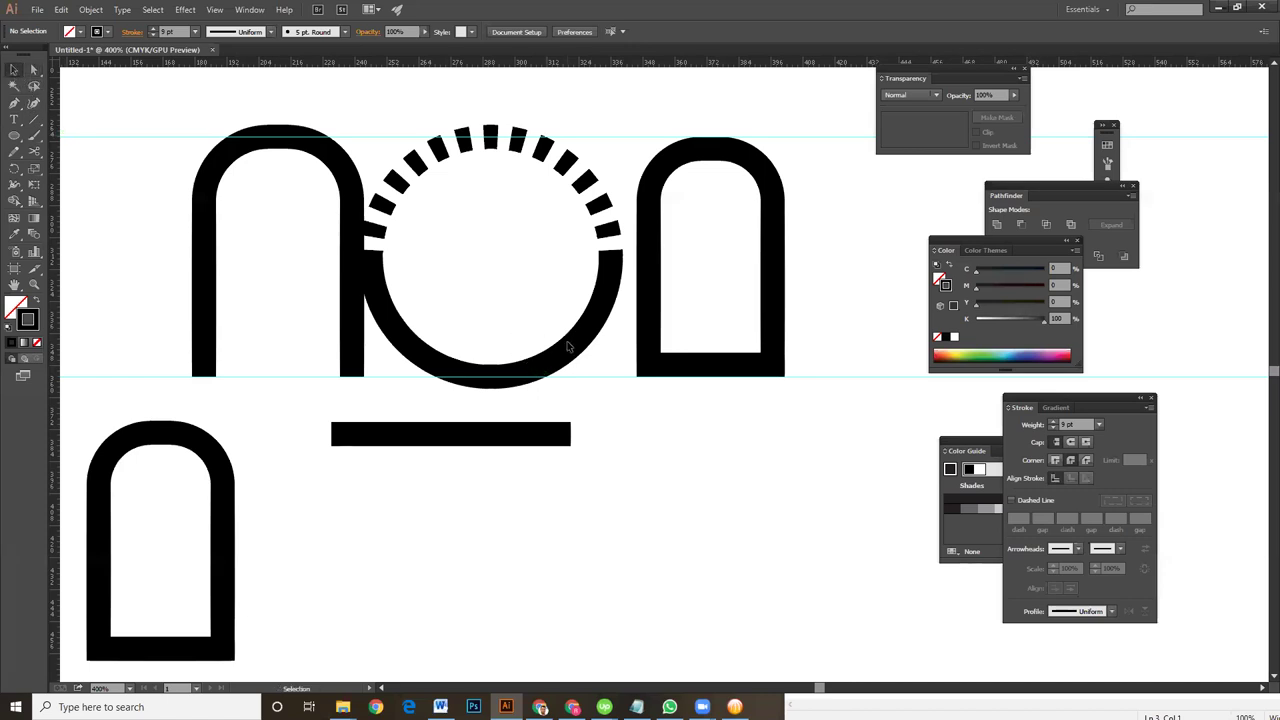
left_click(567, 346)
left_click(607, 237, "shift")
key("a")
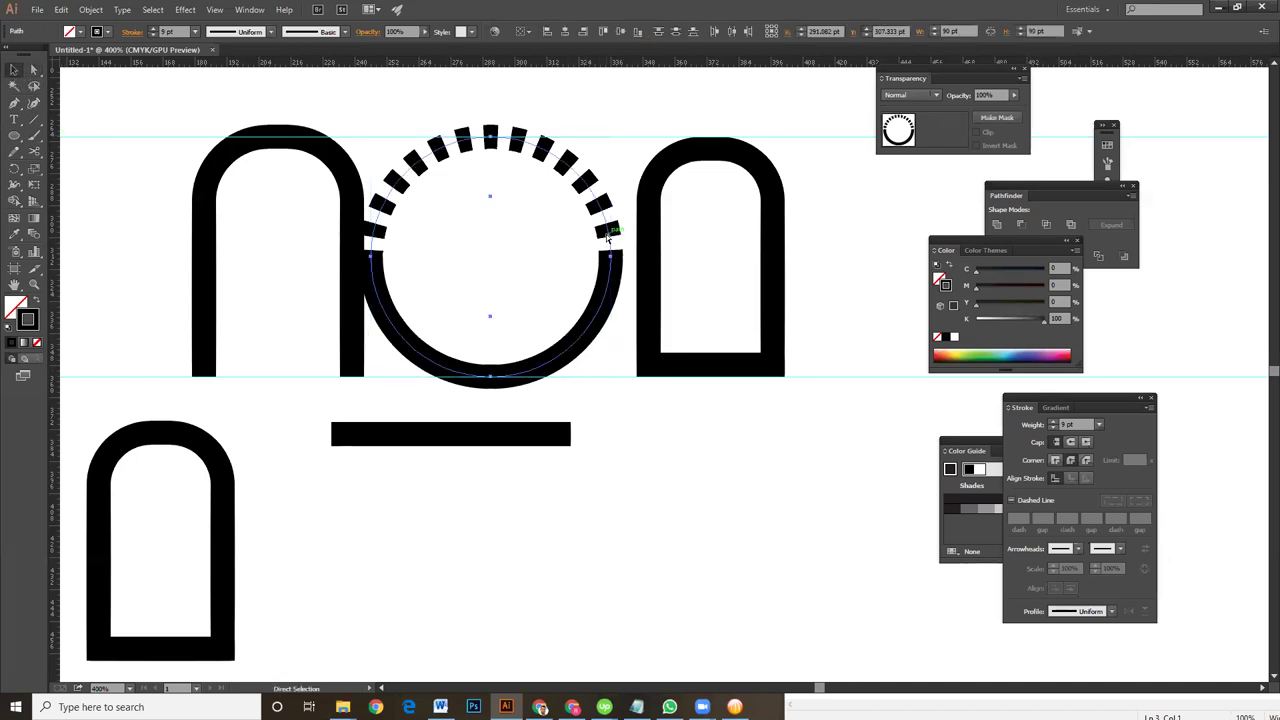
key("v")
left_click(720, 403)
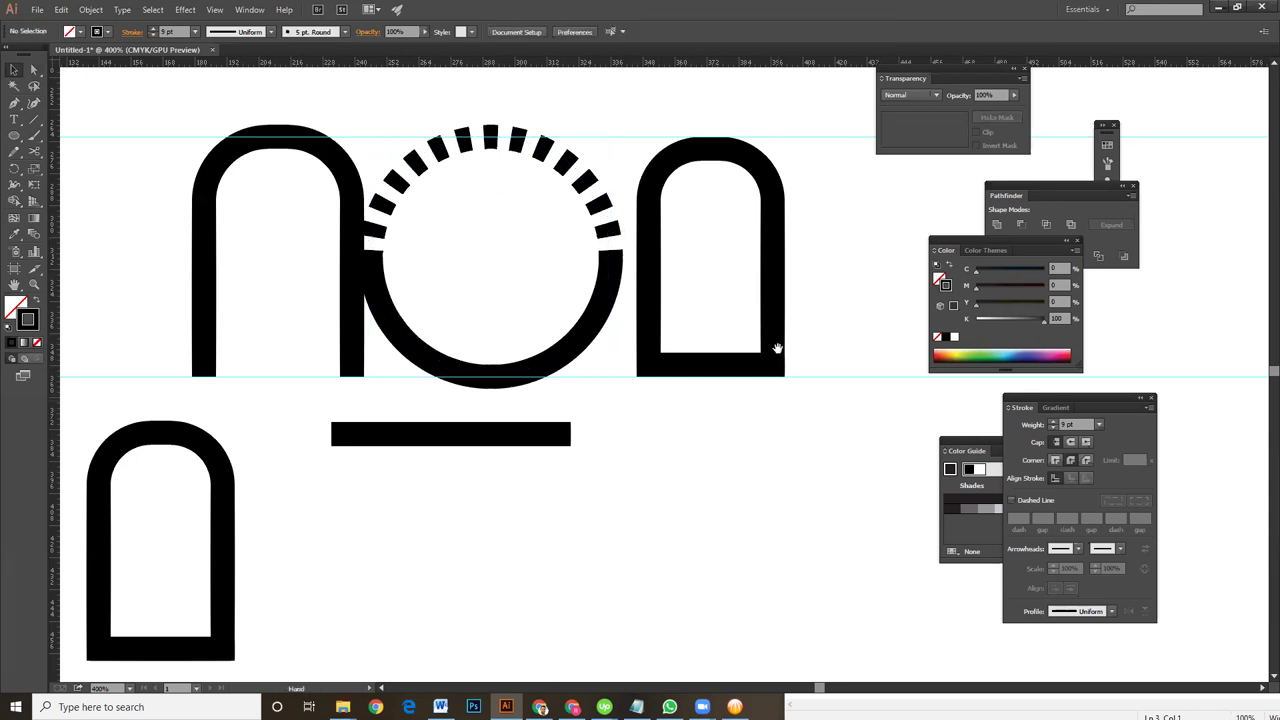
left_click(778, 350)
left_click_drag(769, 394, 731, 403)
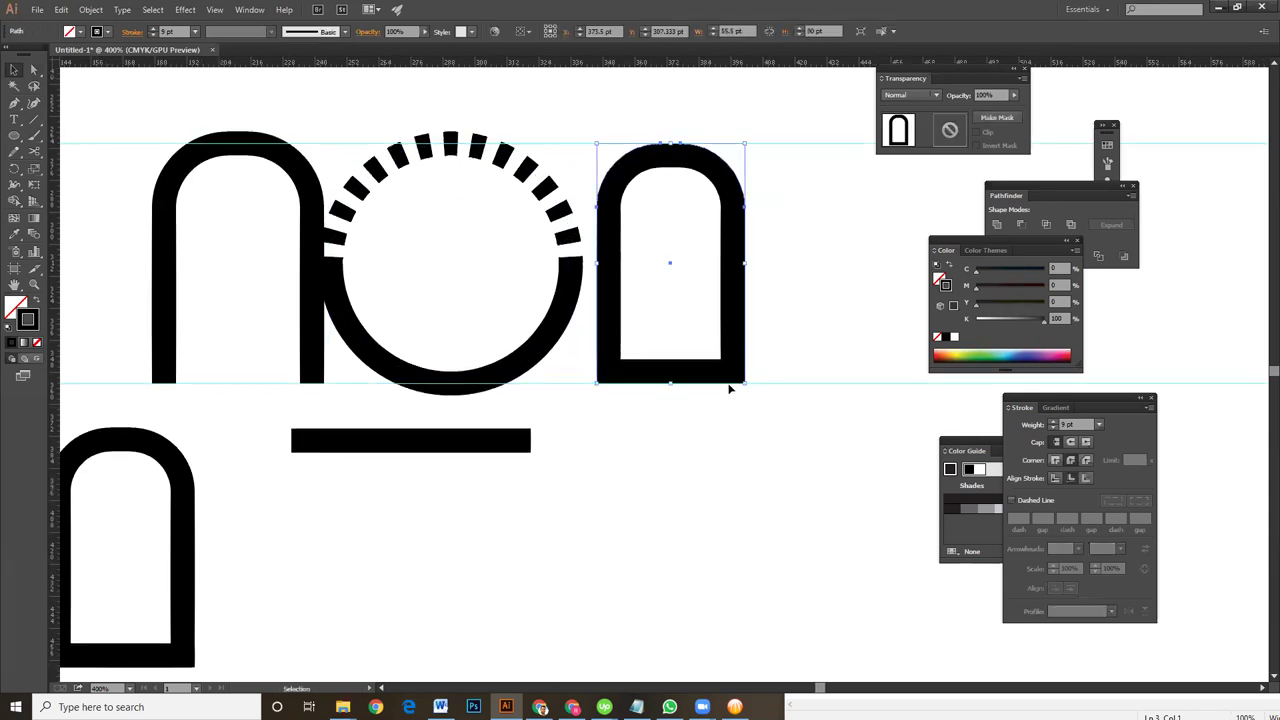
Delete the right arch's right side and bottom leg, leaving an r shape
key("a")
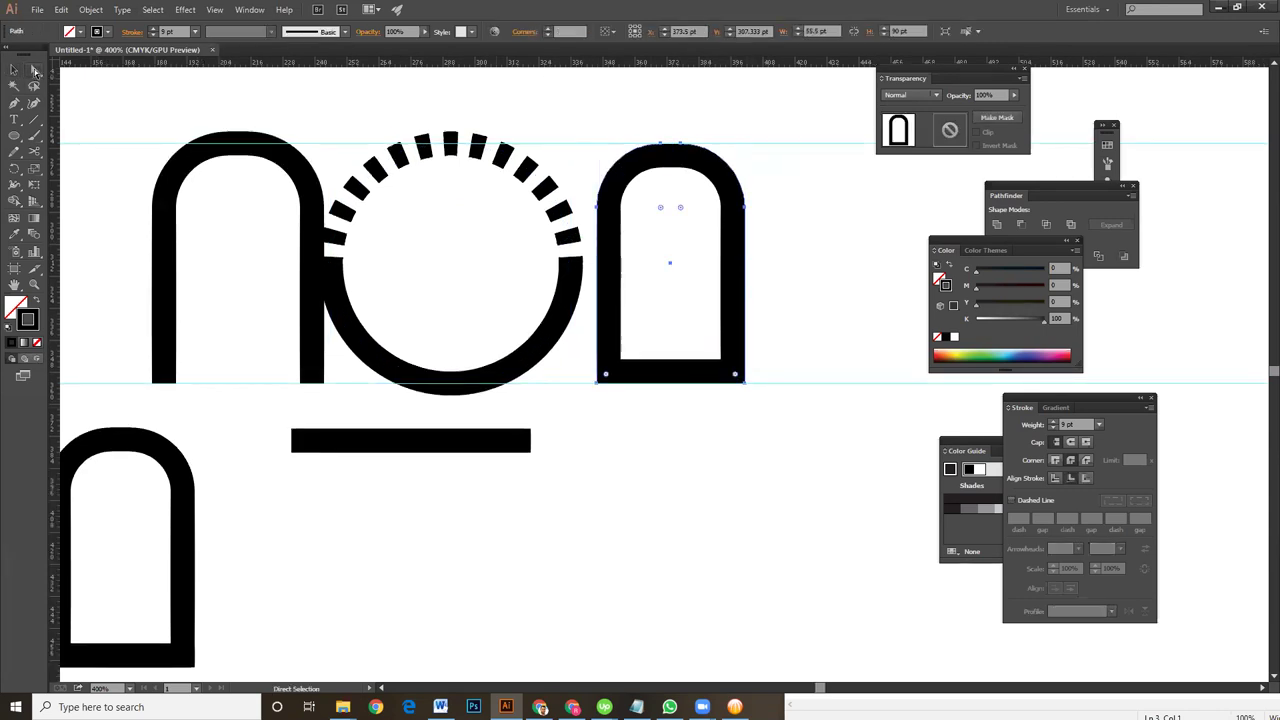
left_click(743, 230)
key("Delete")
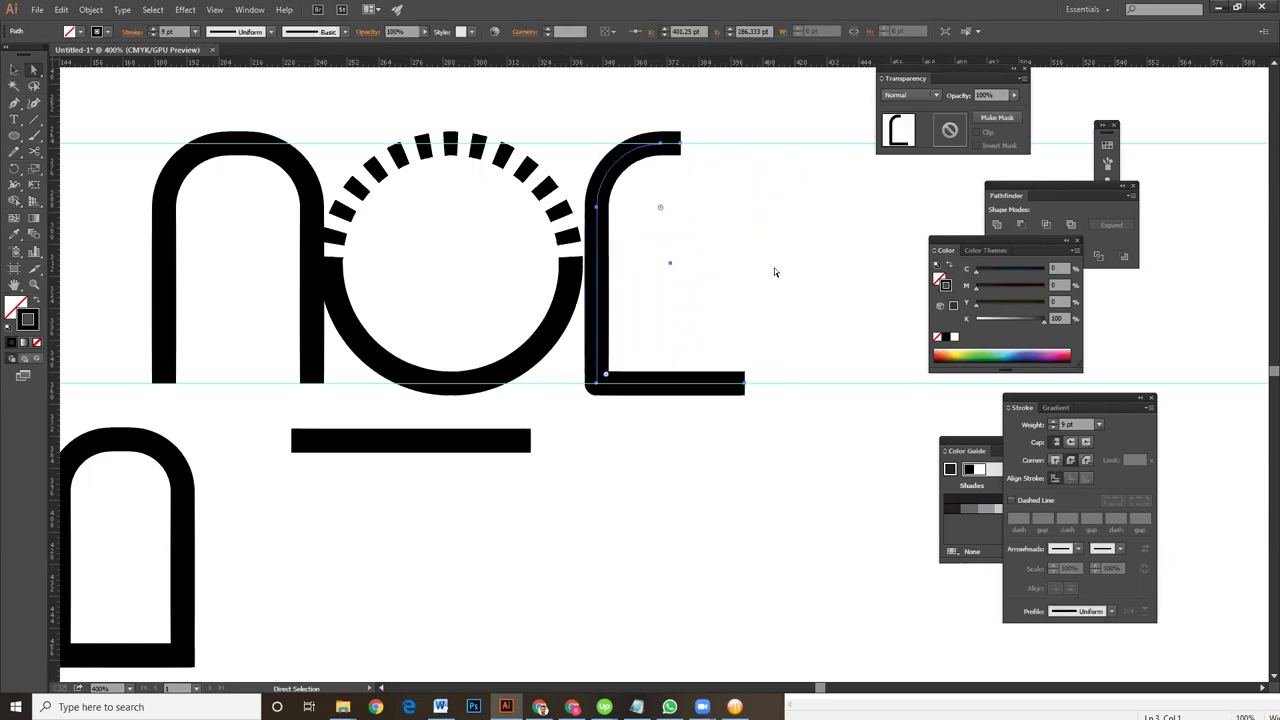
left_click_drag(767, 355, 720, 406)
key("Delete")
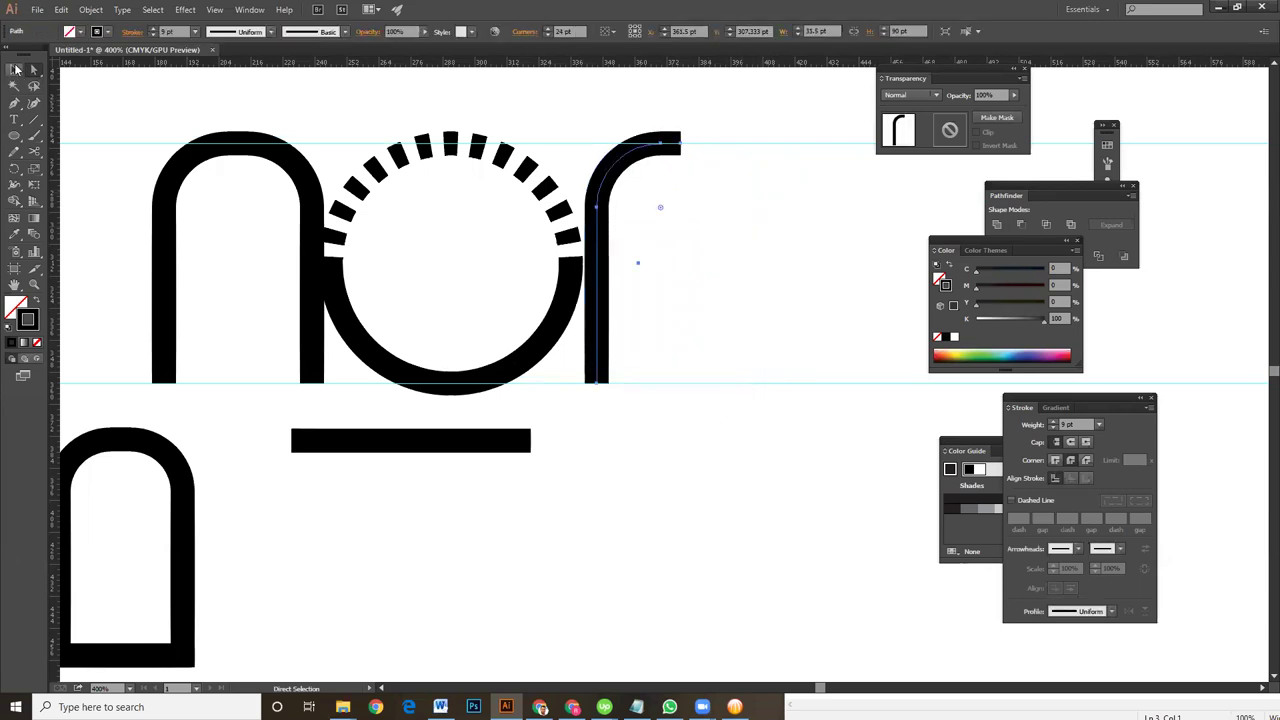
left_click_drag(596, 293, 622, 291)
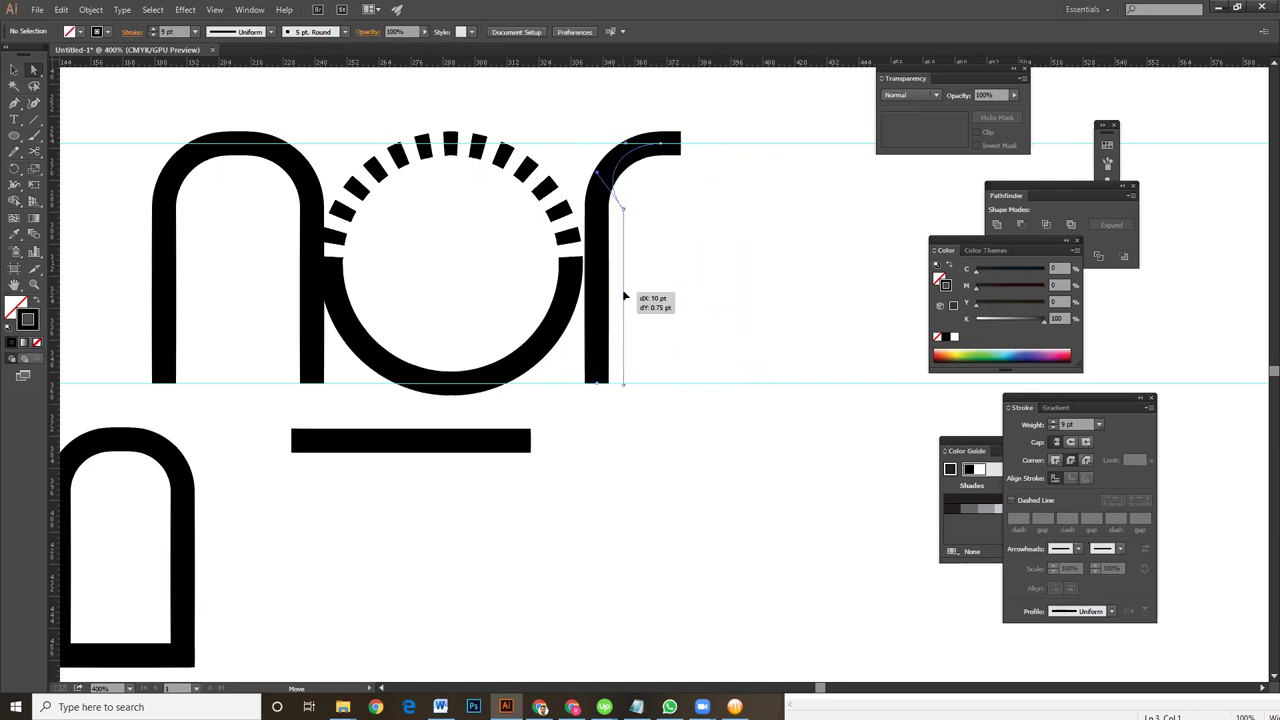
key("ctrl+z")
Shift the r slightly right of the o with the Selection tool
left_click(14, 70)
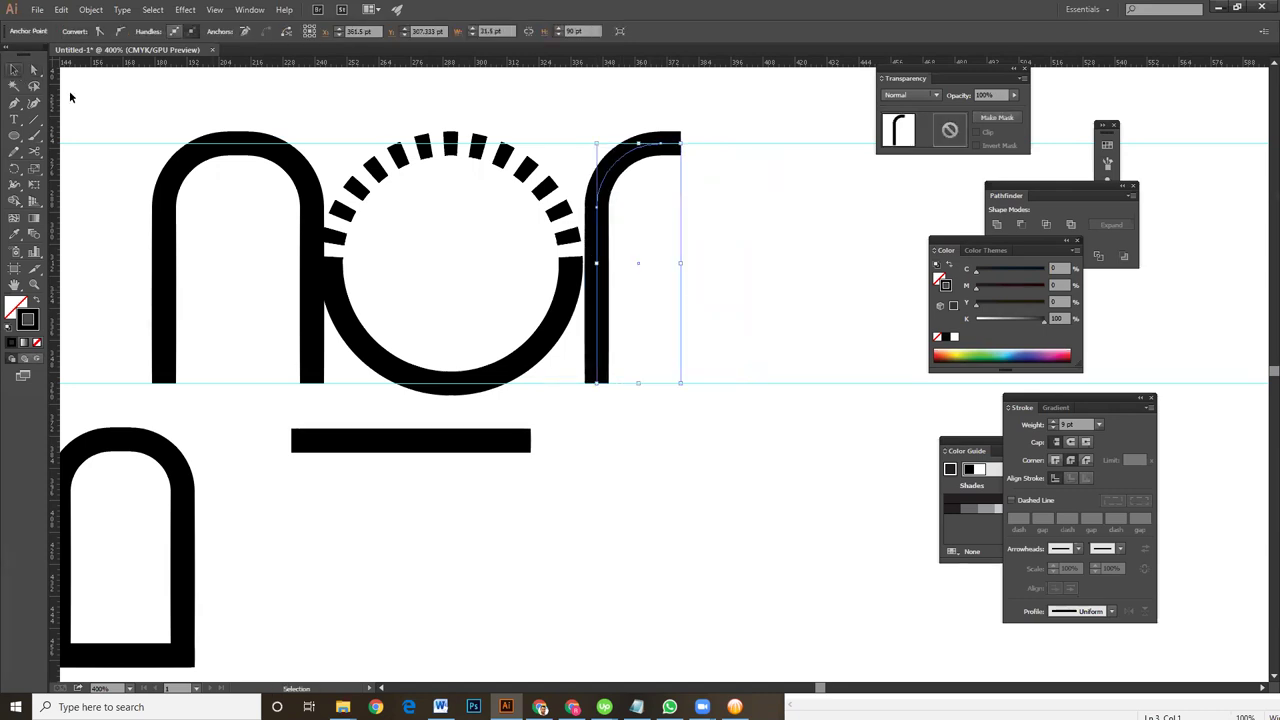
left_click(657, 218)
left_click_drag(606, 185, 658, 189)
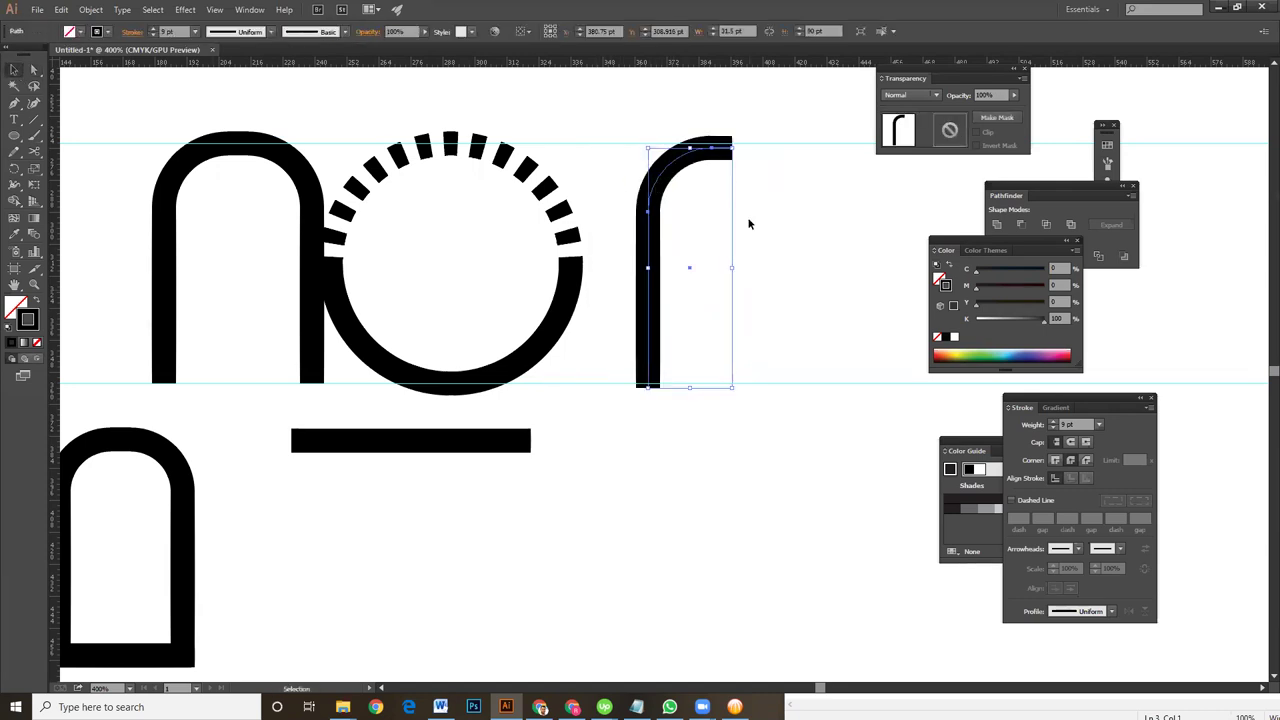
left_click(773, 230)
left_click_drag(783, 303, 697, 306)
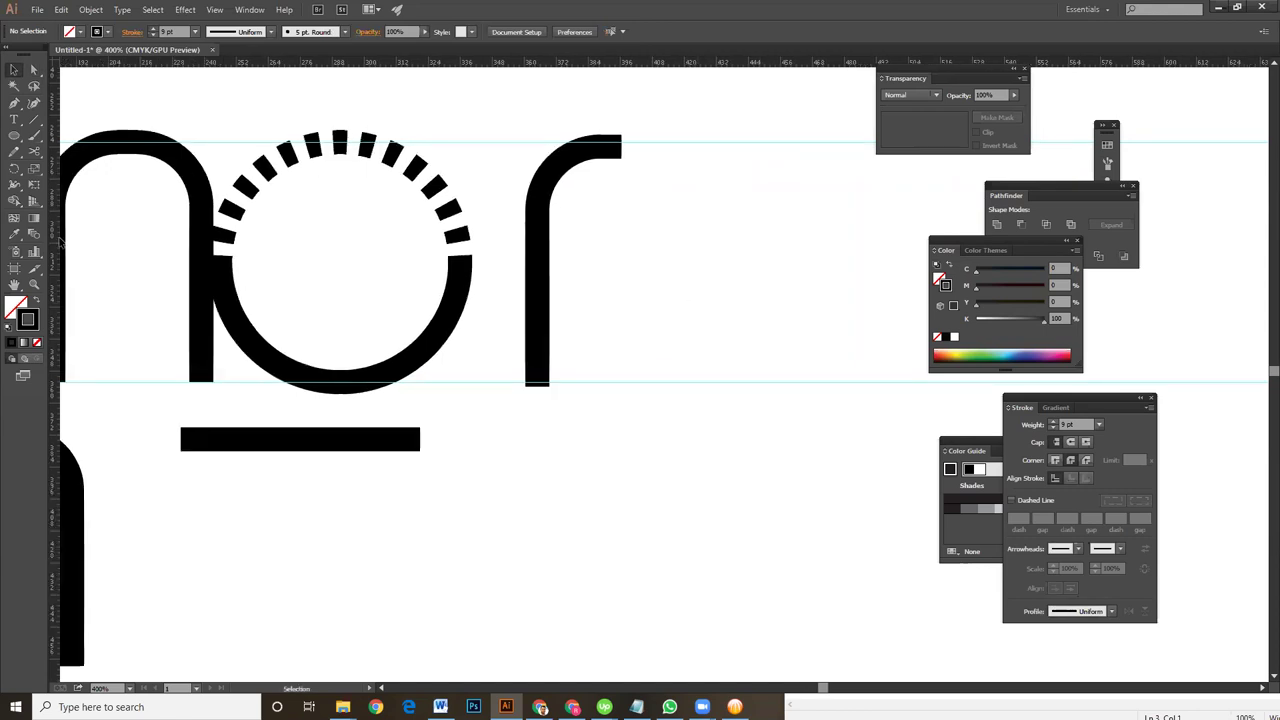
Draw a 90 pt circle right of the r and nudge it up onto the guides
left_click(14, 135)
left_click_drag(659, 147, 814, 385)
key("v")
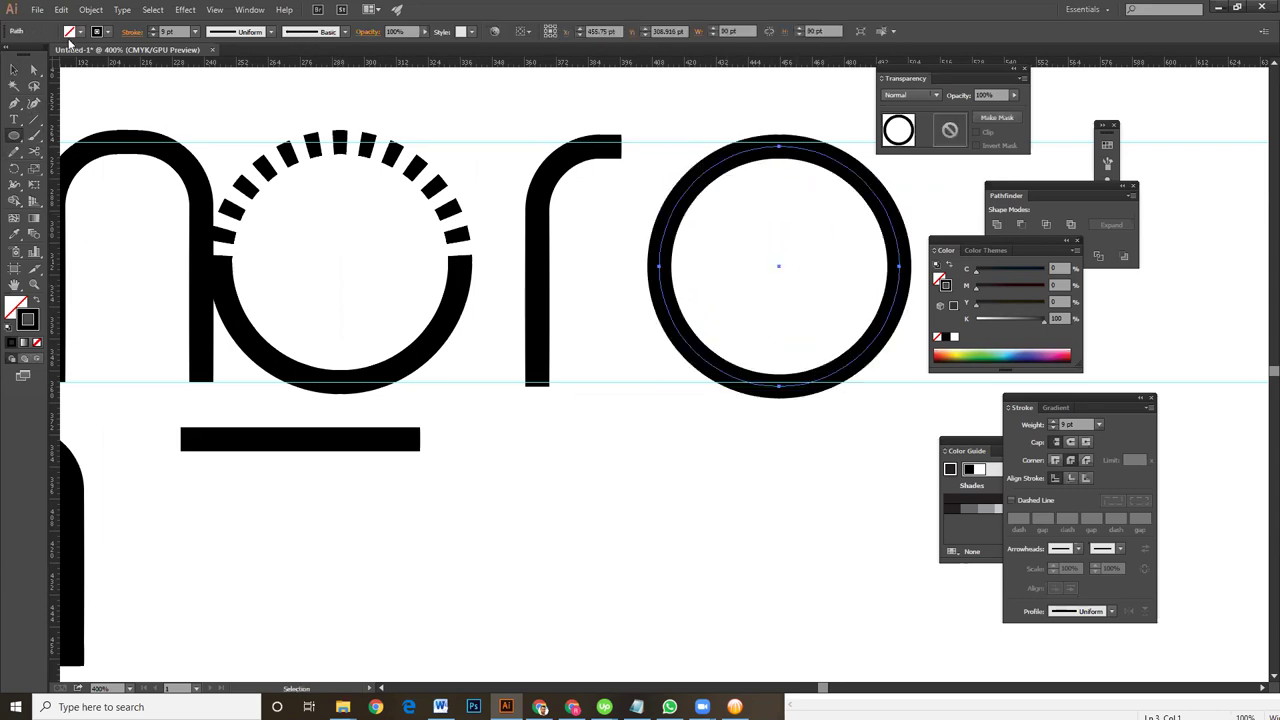
left_click(734, 423)
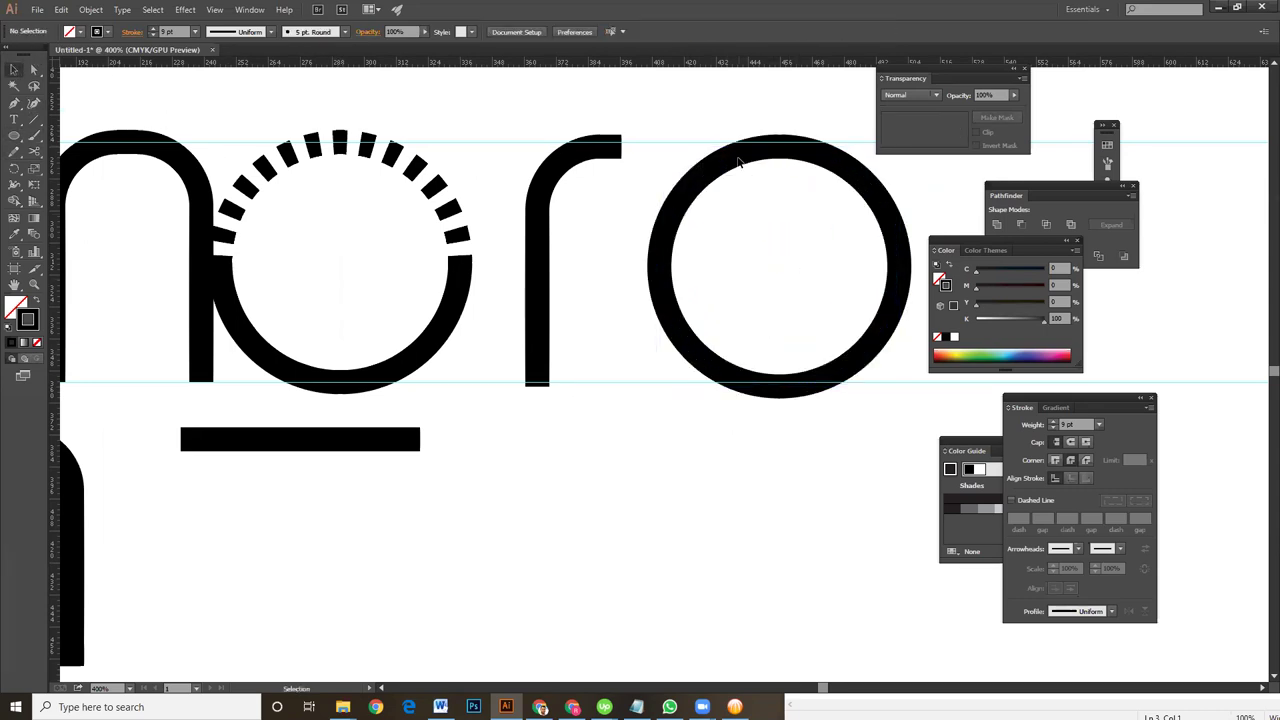
left_click_drag(739, 157, 734, 151)
left_click_drag(714, 284, 638, 259)
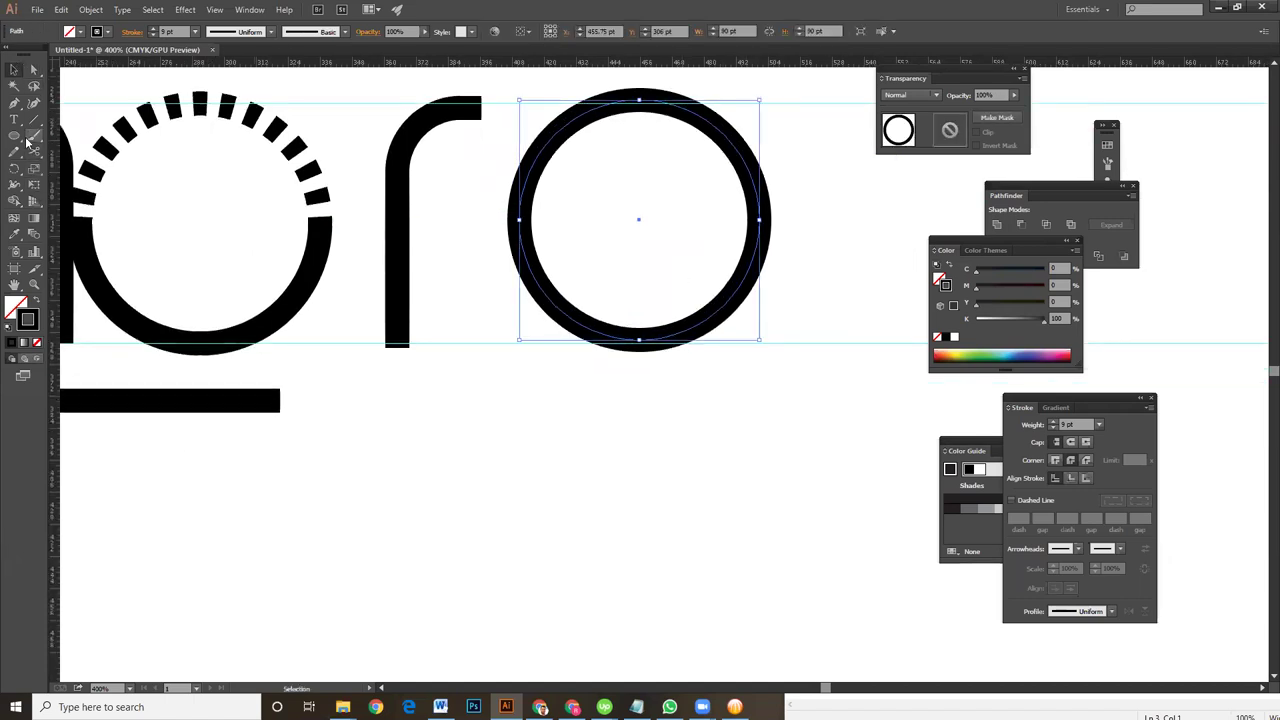
Pen a vertical stem on the circle's right side and nudge it one step right
key("p")
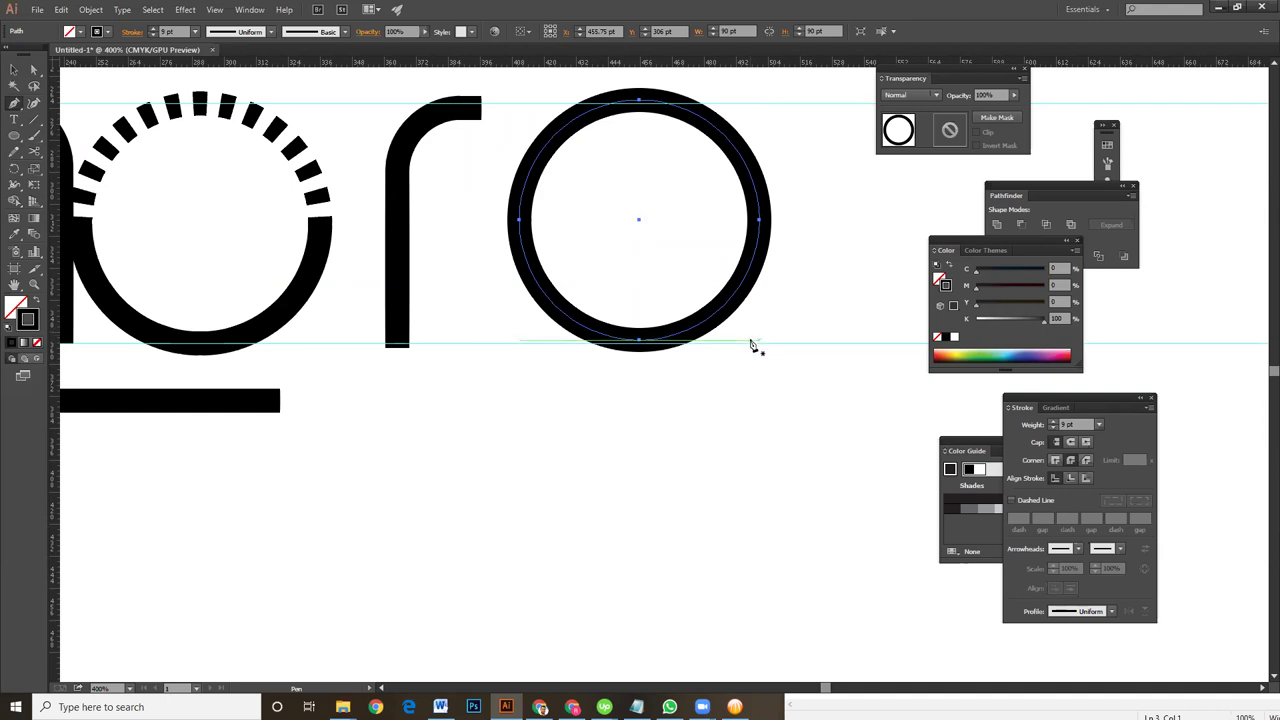
mouse_move(749, 342)
left_mouse_down()
mouse_move(762, 280)
mouse_move(800, 221)
left_mouse_up()
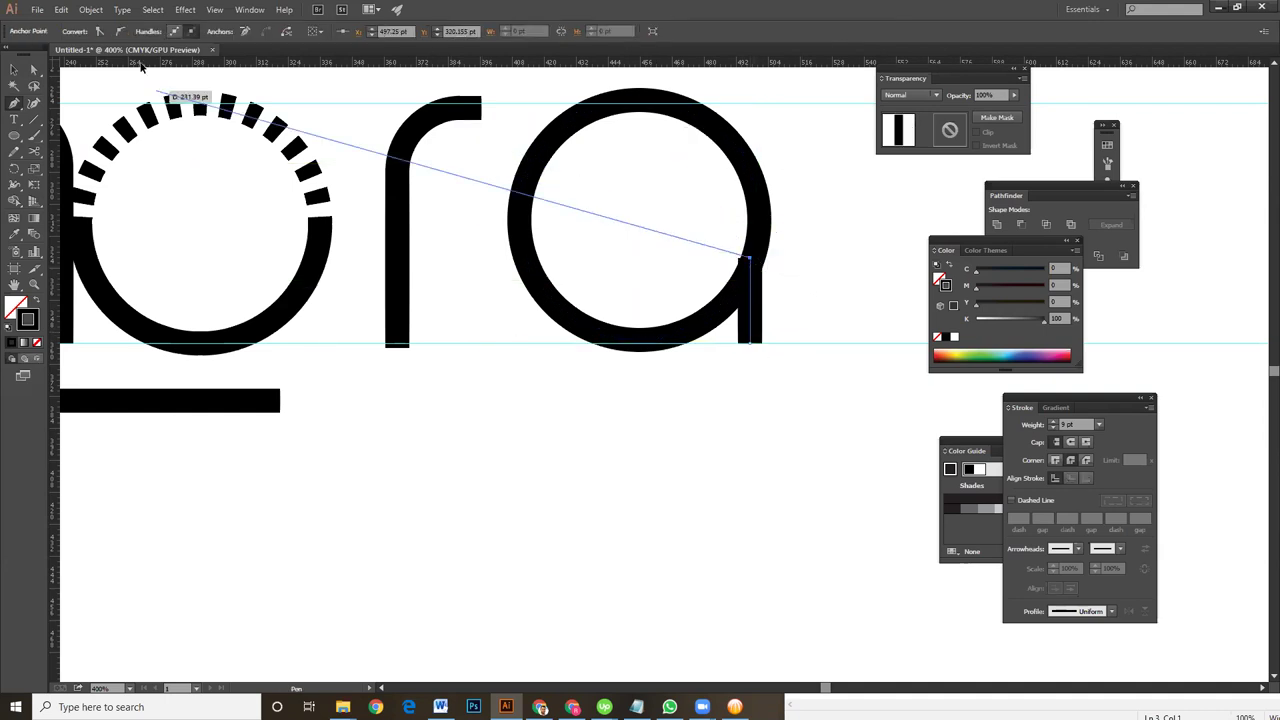
left_click(14, 70)
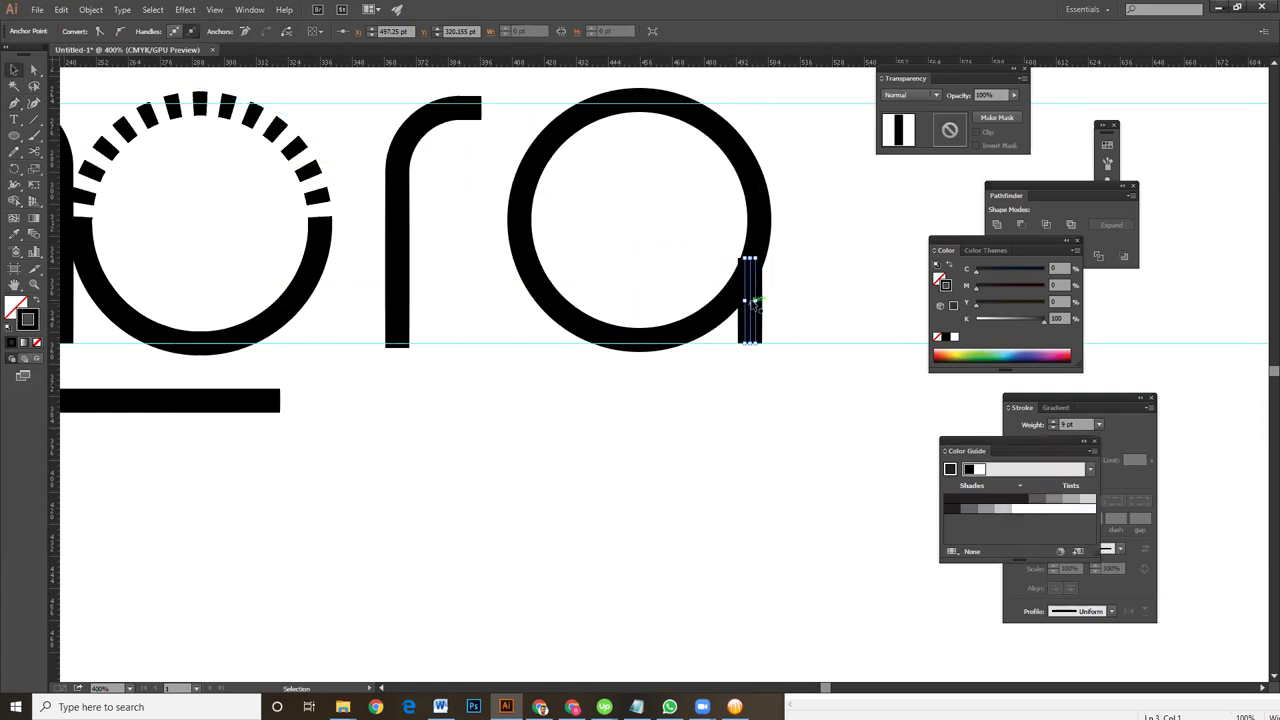
left_click(750, 260)
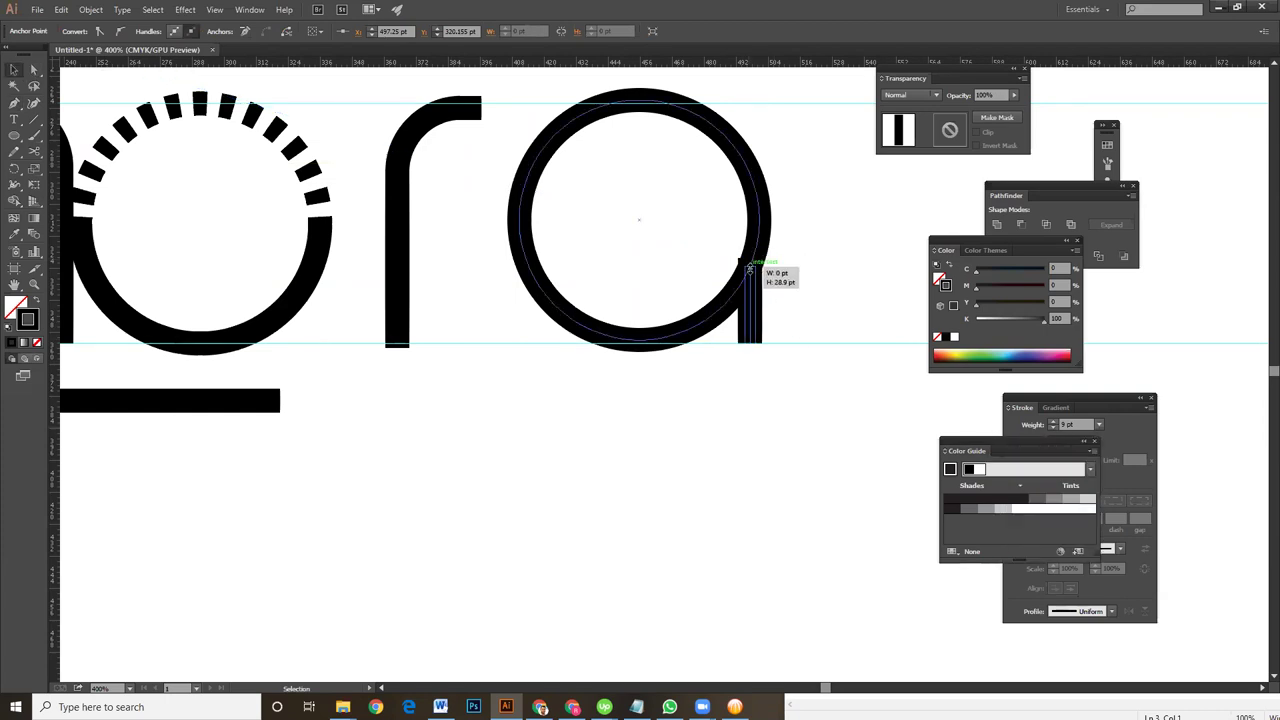
left_click(840, 314)
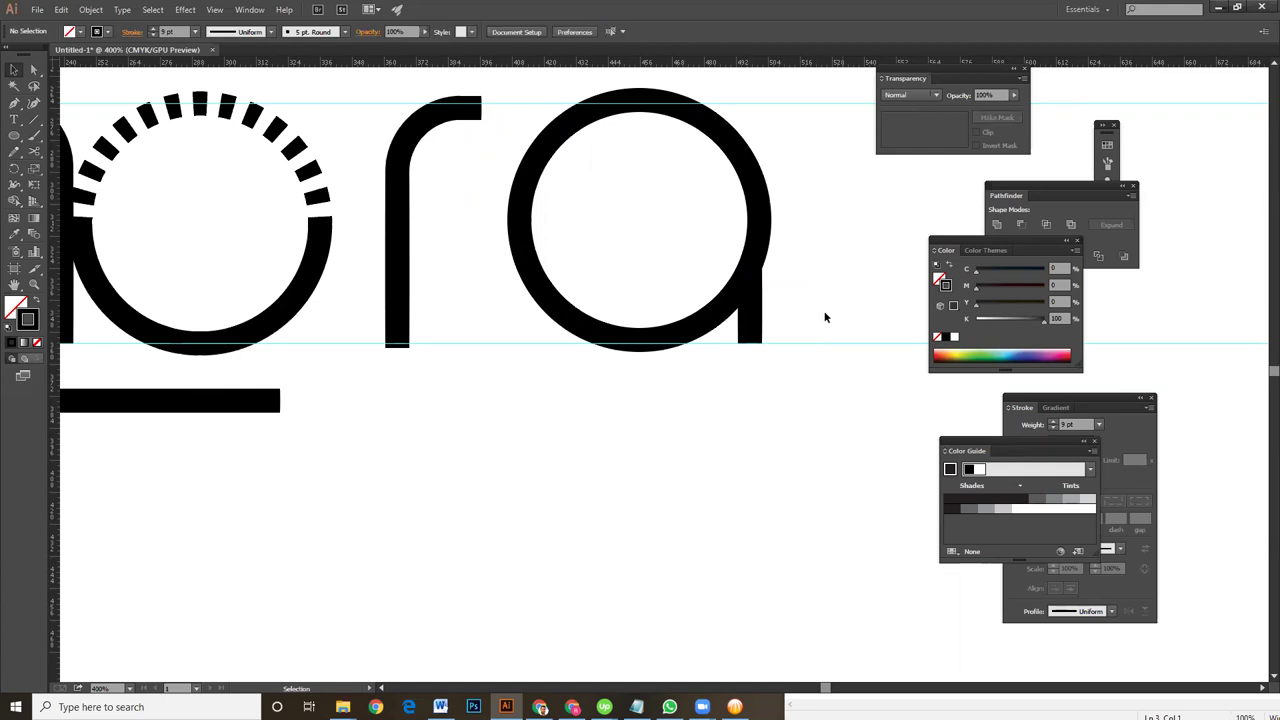
left_click(755, 310)
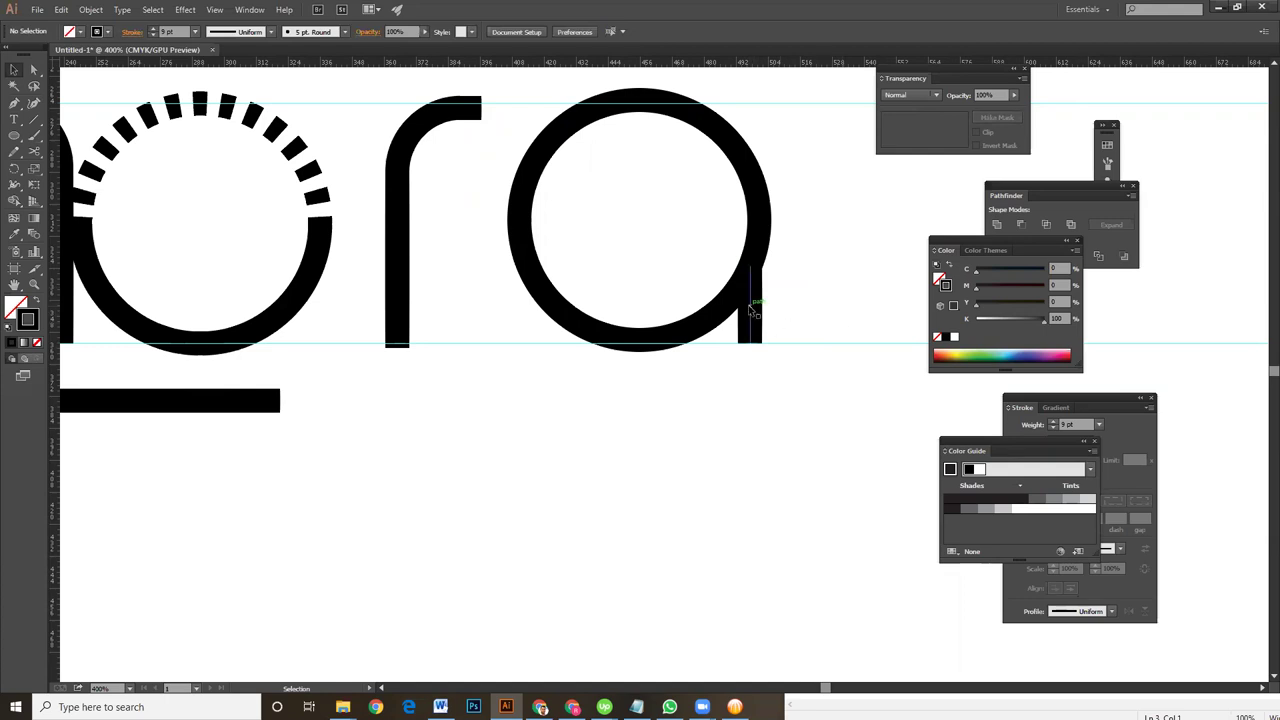
key("Right")
left_click(814, 308)
key("ctrl+plus")
key("ctrl+plus")
key("ctrl+plus")
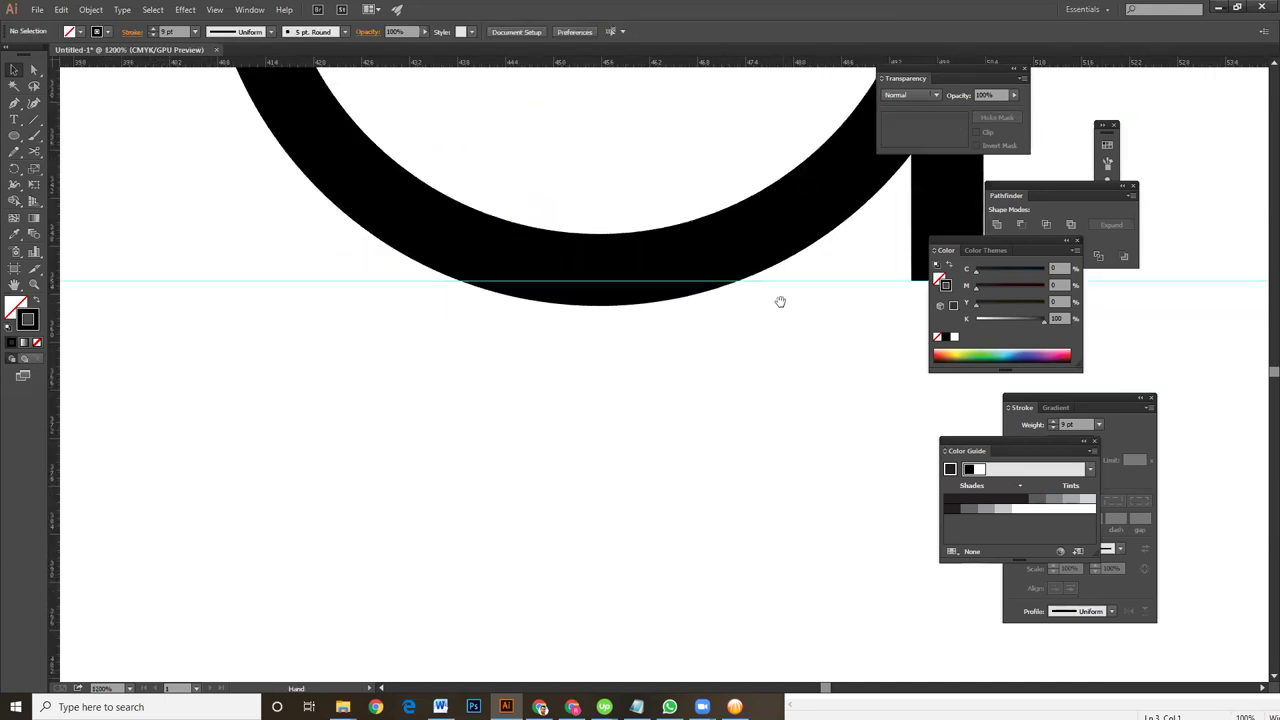
Lengthen the a's stem upward and nudge it right
left_click_drag(780, 300, 617, 640)
left_click_drag(808, 624, 701, 627)
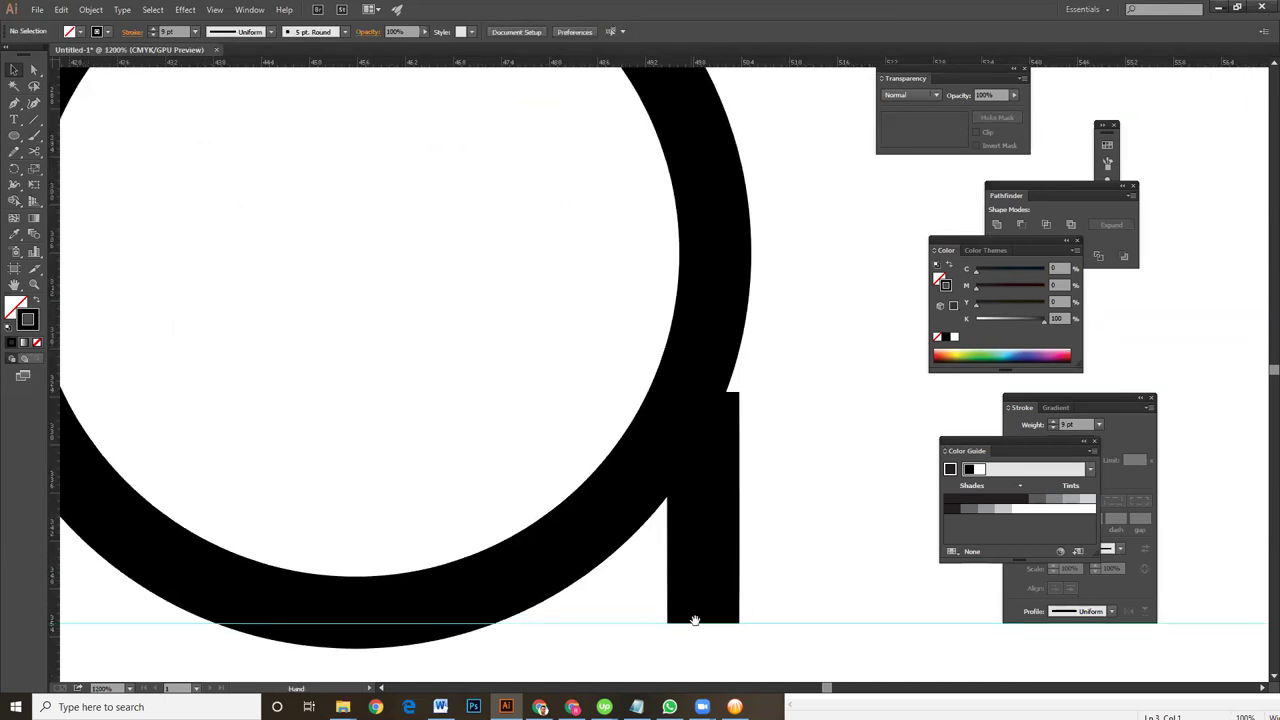
left_click(704, 536)
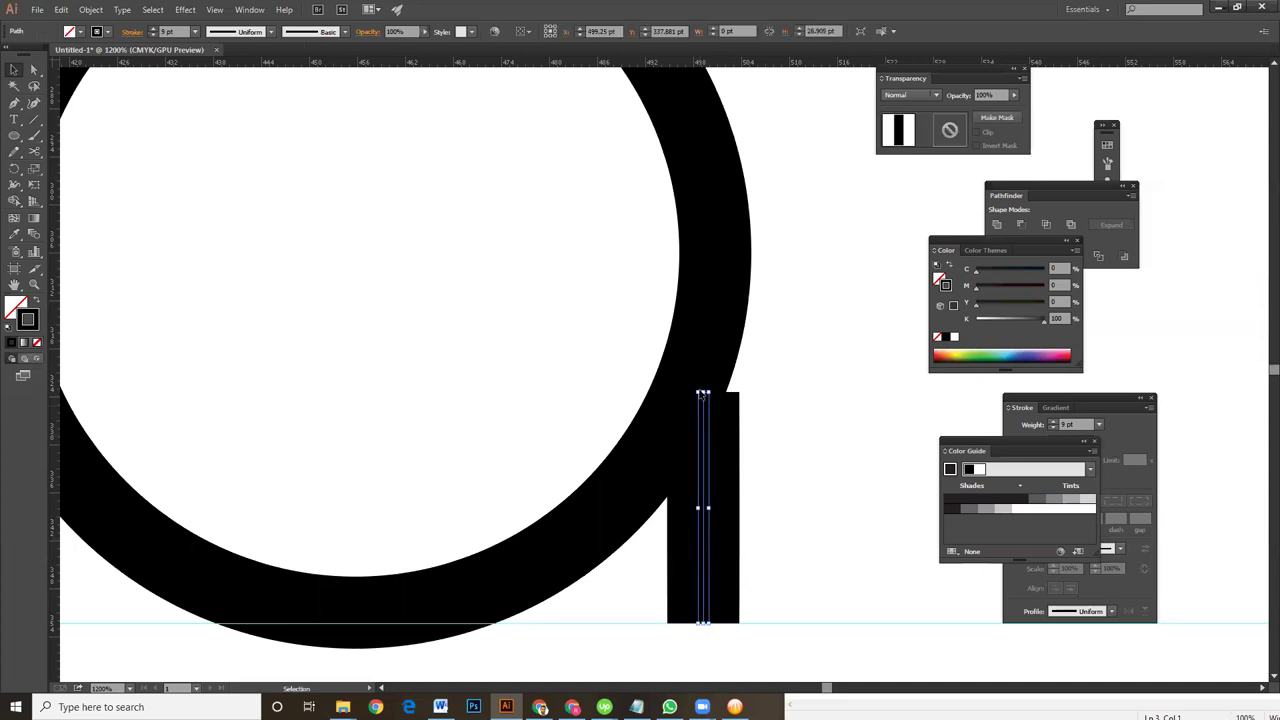
left_click_drag(703, 394, 713, 317)
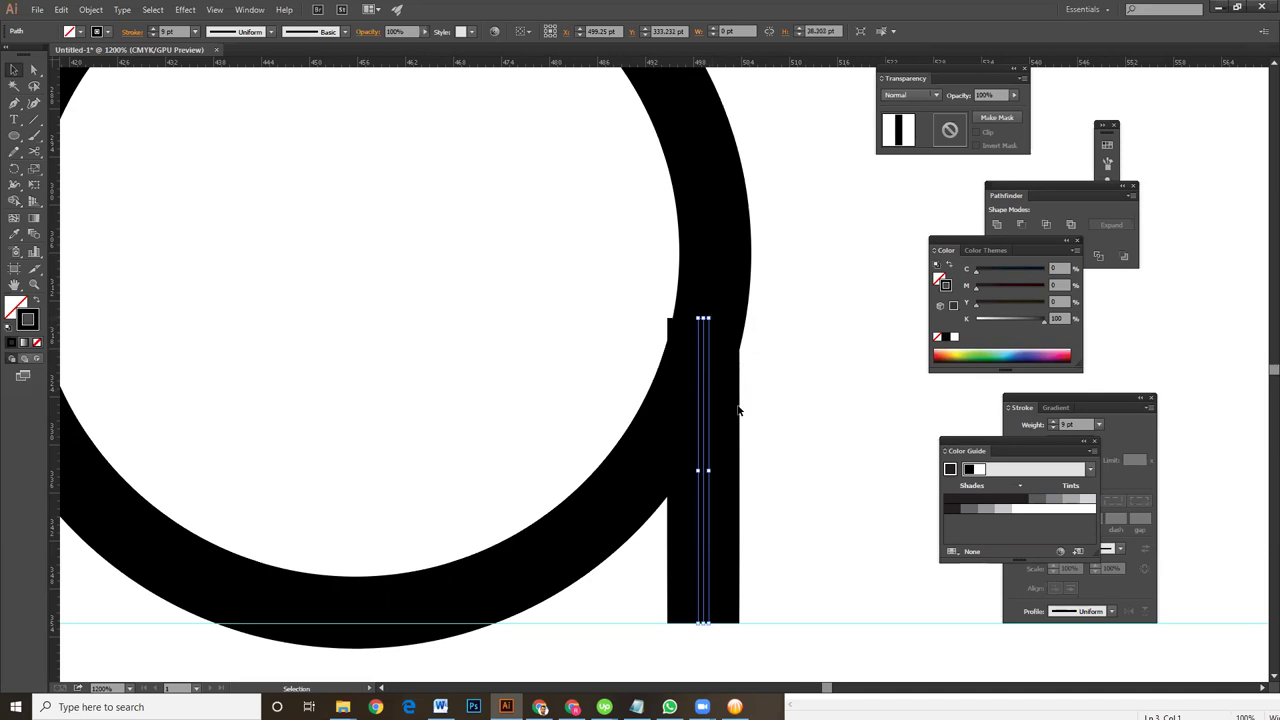
key("Right")
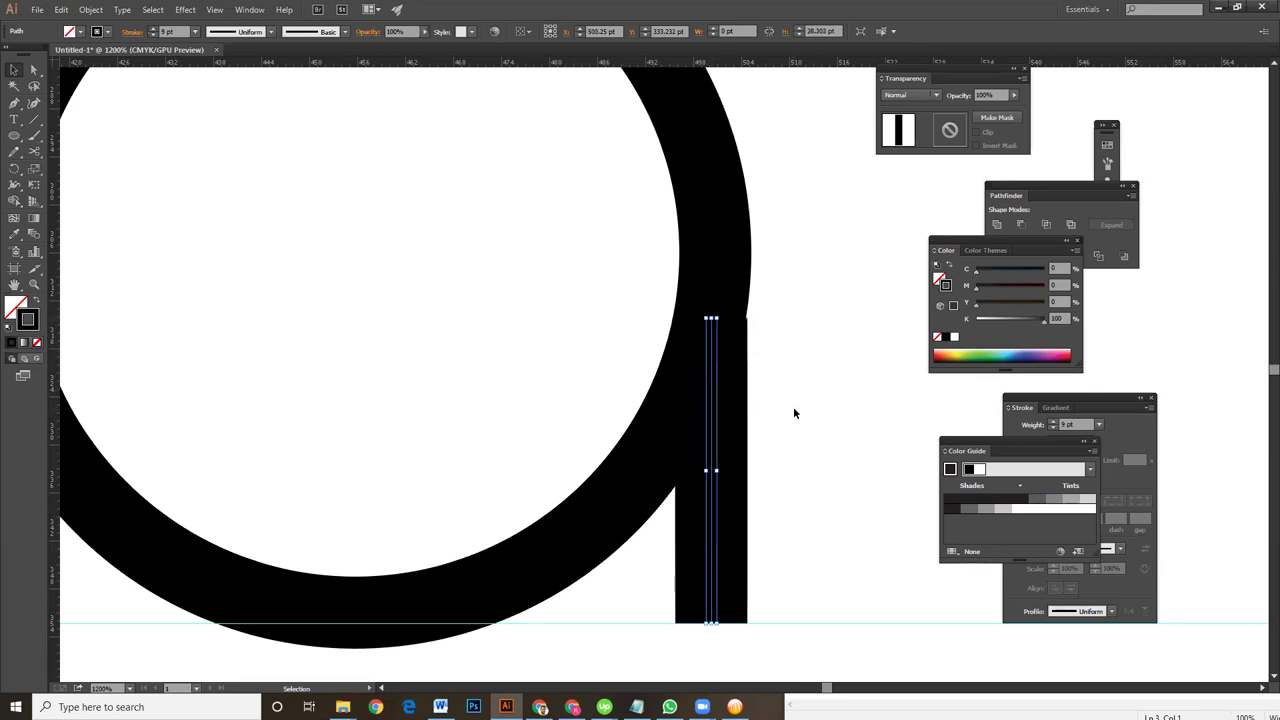
left_click(757, 400)
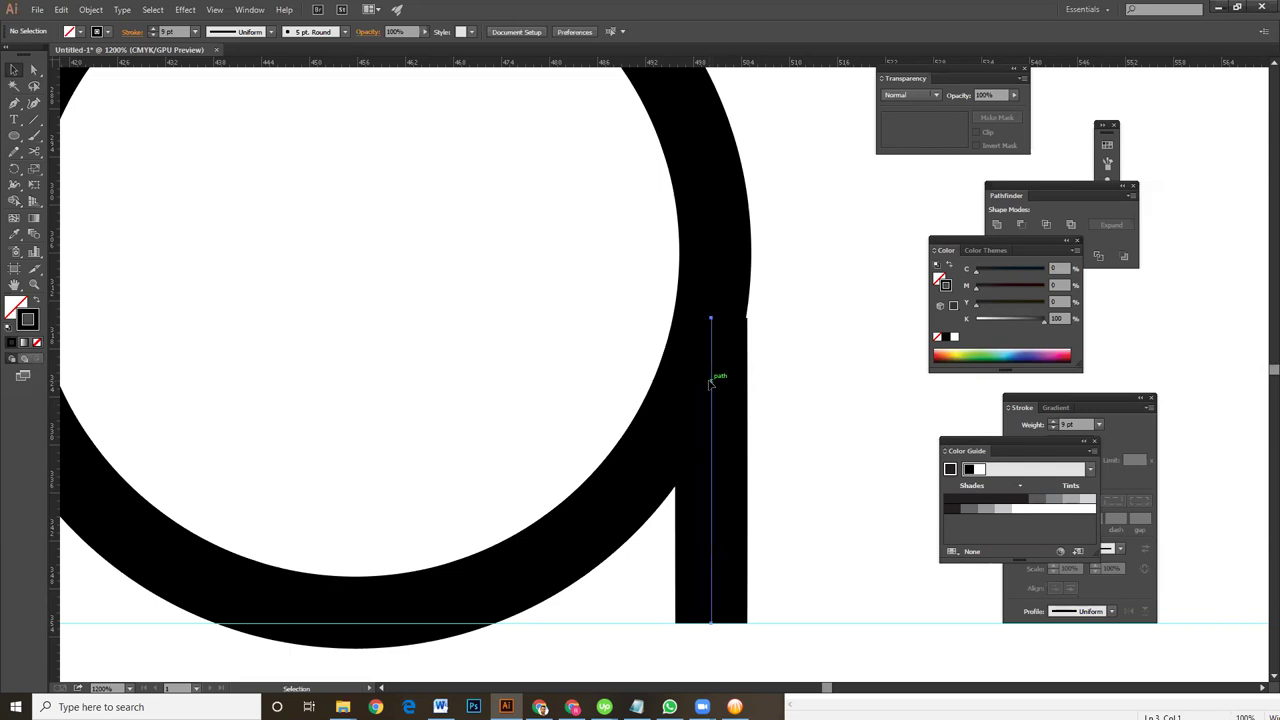
Stretch the stem's top higher and nudge it right again
left_click(712, 368)
left_click_drag(712, 316, 710, 282)
left_click(789, 337)
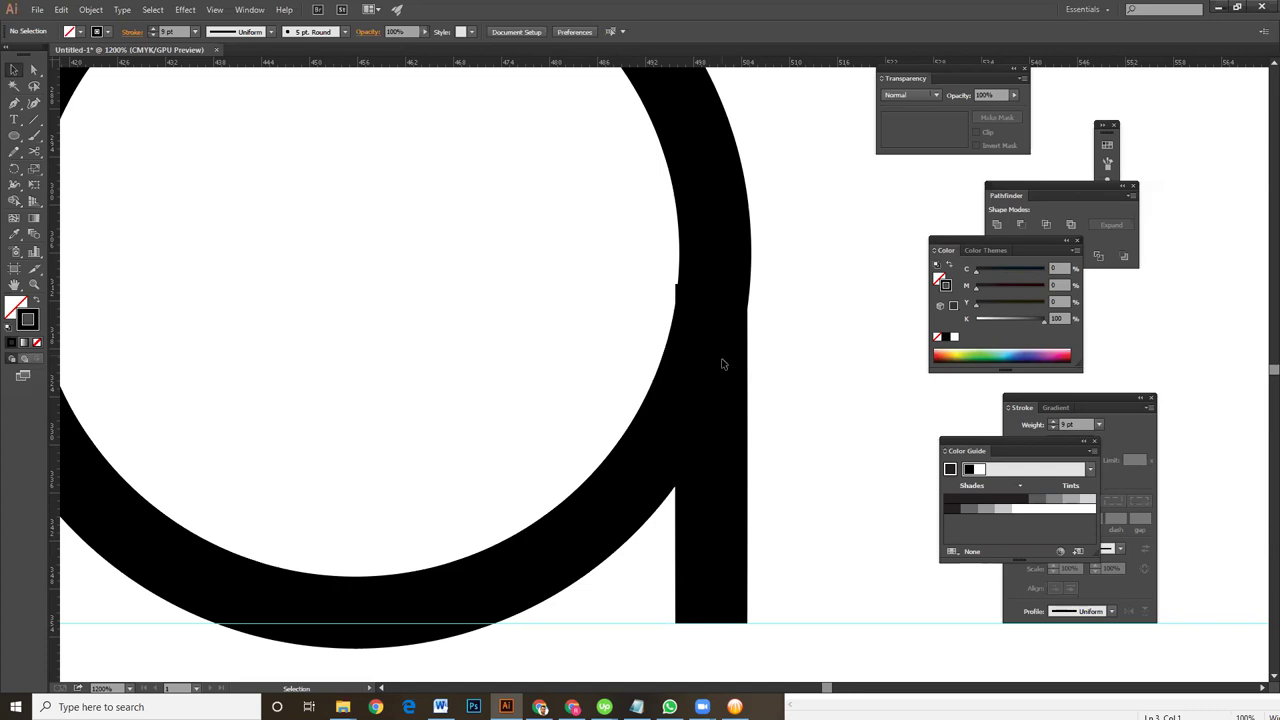
left_click(715, 364)
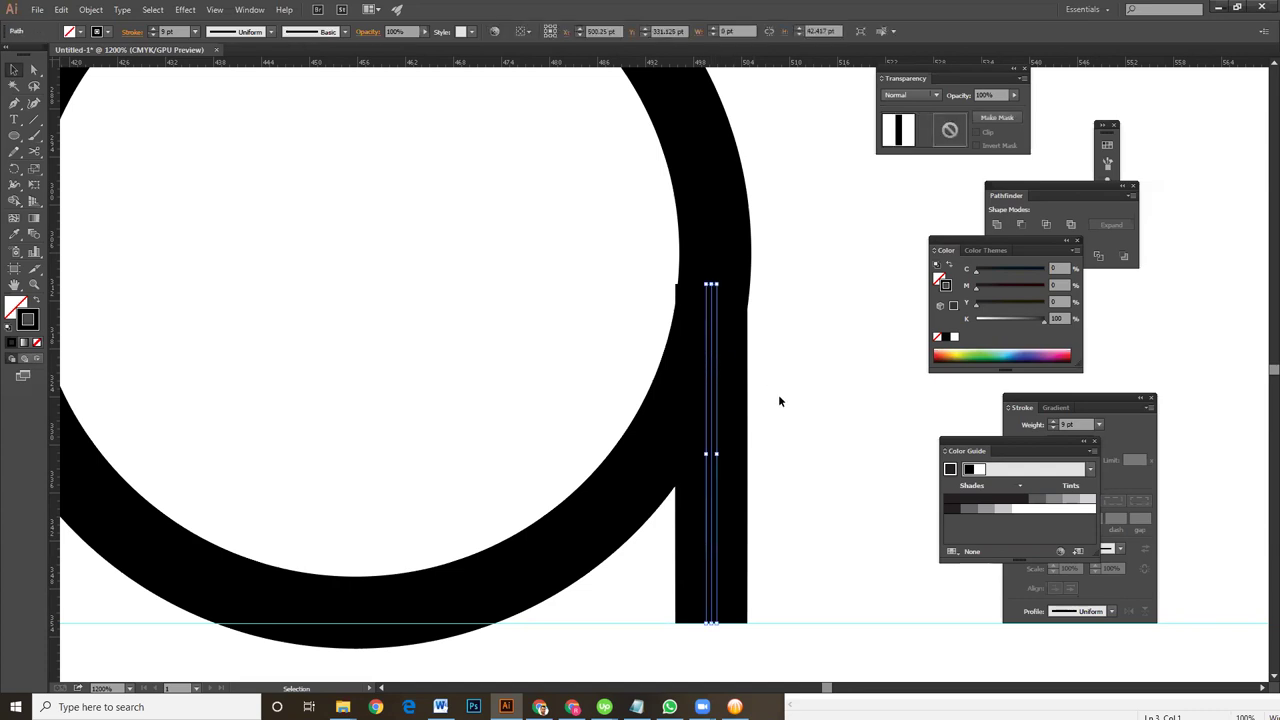
key("Right")
left_click(806, 445)
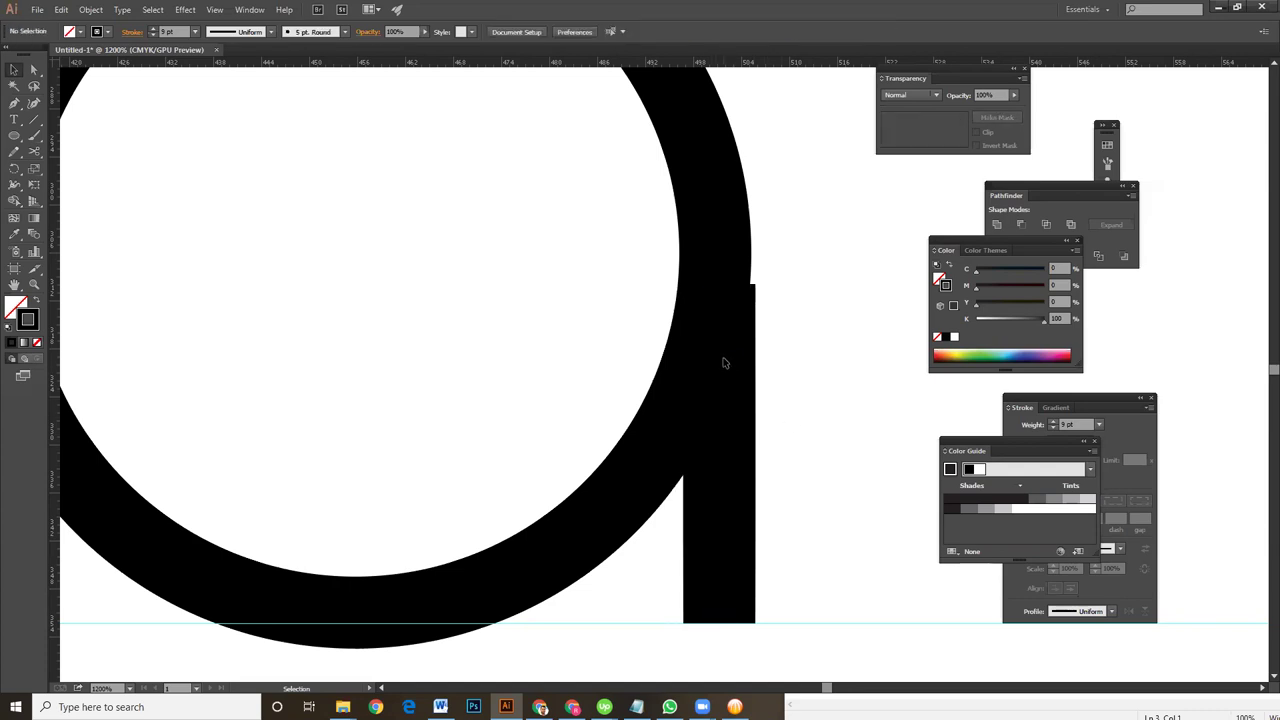
Extend the stem to mid-bowl and nudge it left flush with the bowl
left_click(723, 362)
scroll(724, 365, "up", 2)
left_click_drag(727, 370, 725, 276)
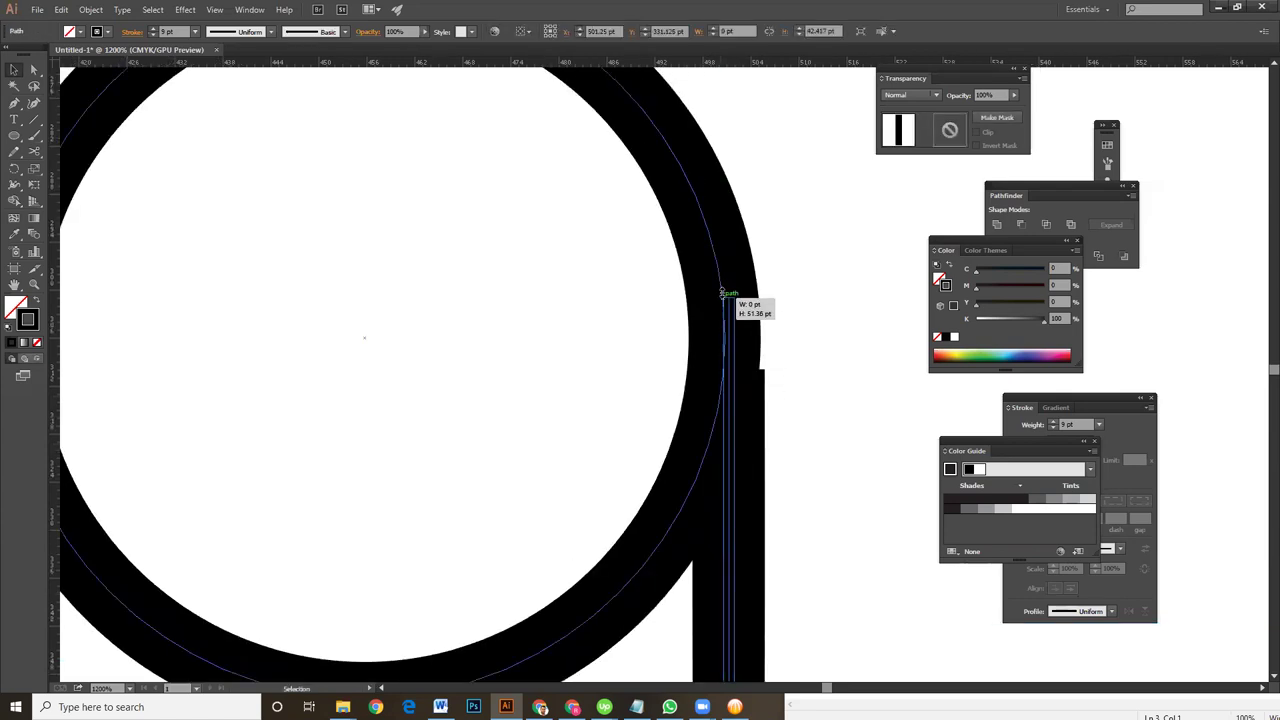
left_click(782, 314)
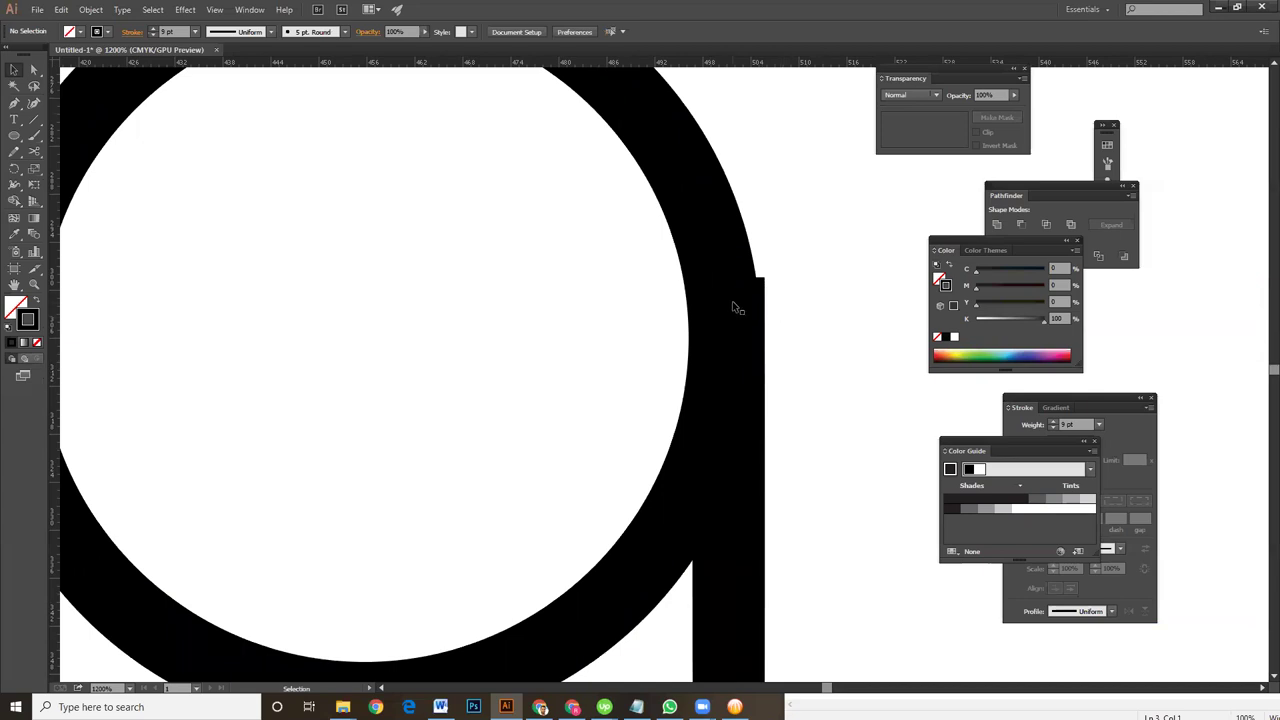
left_click(729, 306)
key("Left")
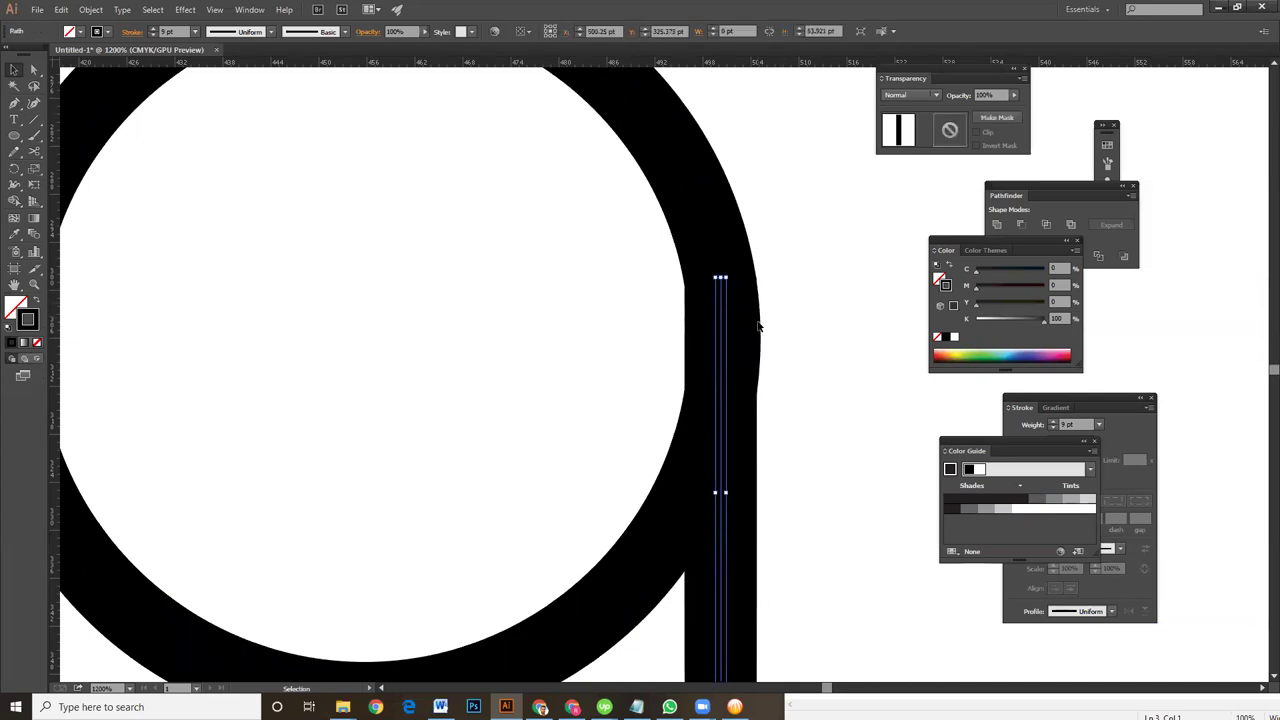
left_click(810, 348)
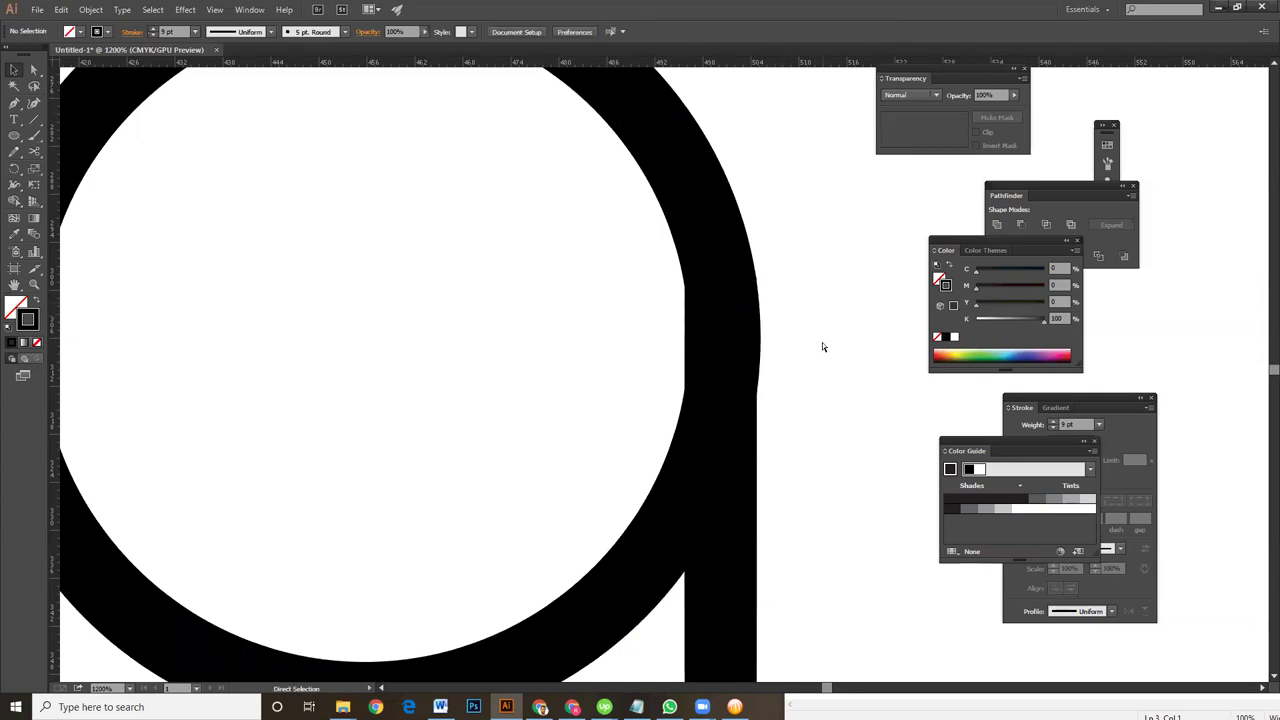
key("ctrl+minus")
key("ctrl+minus")
key("ctrl+minus")
key("ctrl+minus")
key("ctrl+minus")
Draw a 93 pt o circle between the guides after the a
key("ctrl+plus")
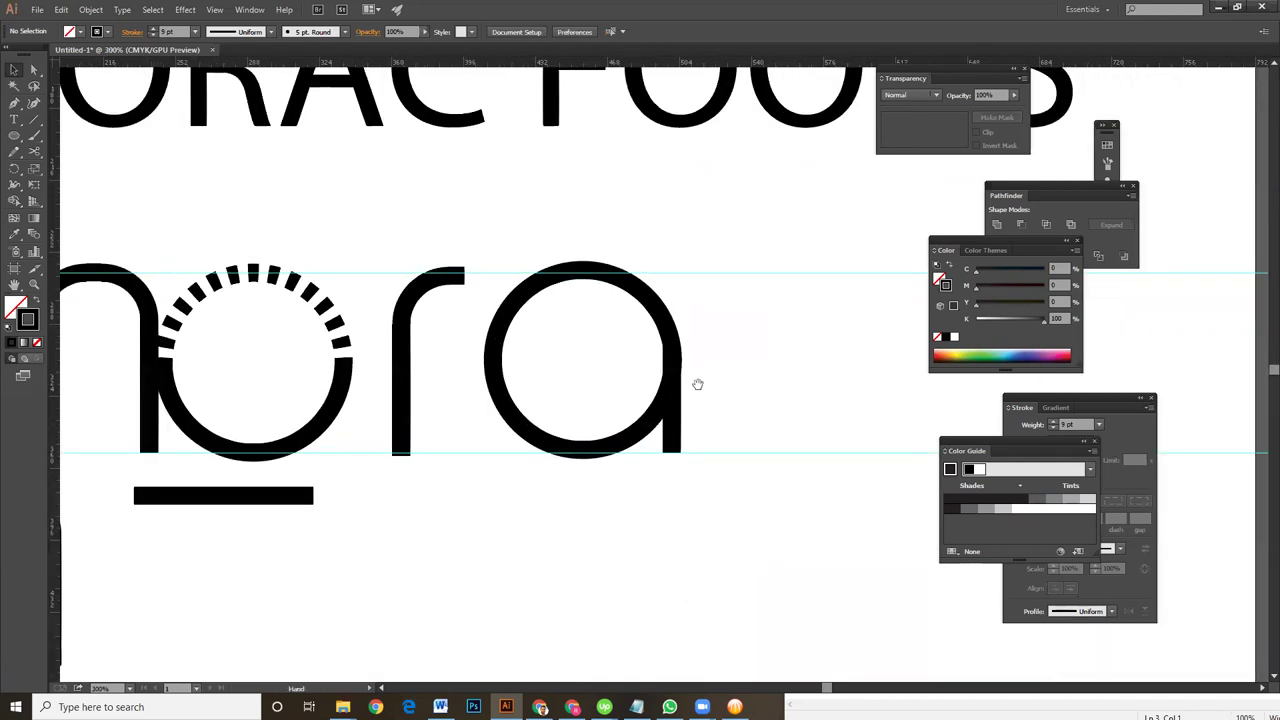
left_click_drag(694, 380, 516, 356)
key("l")
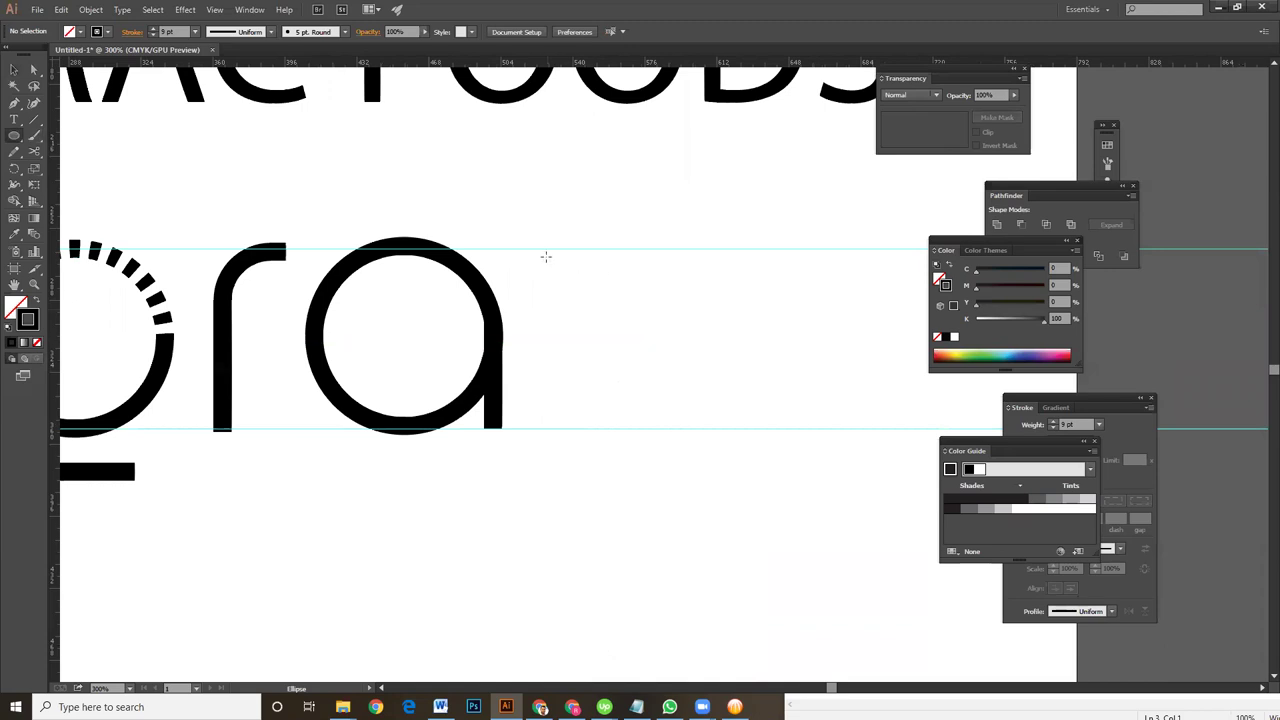
left_click_drag(546, 250, 733, 437)
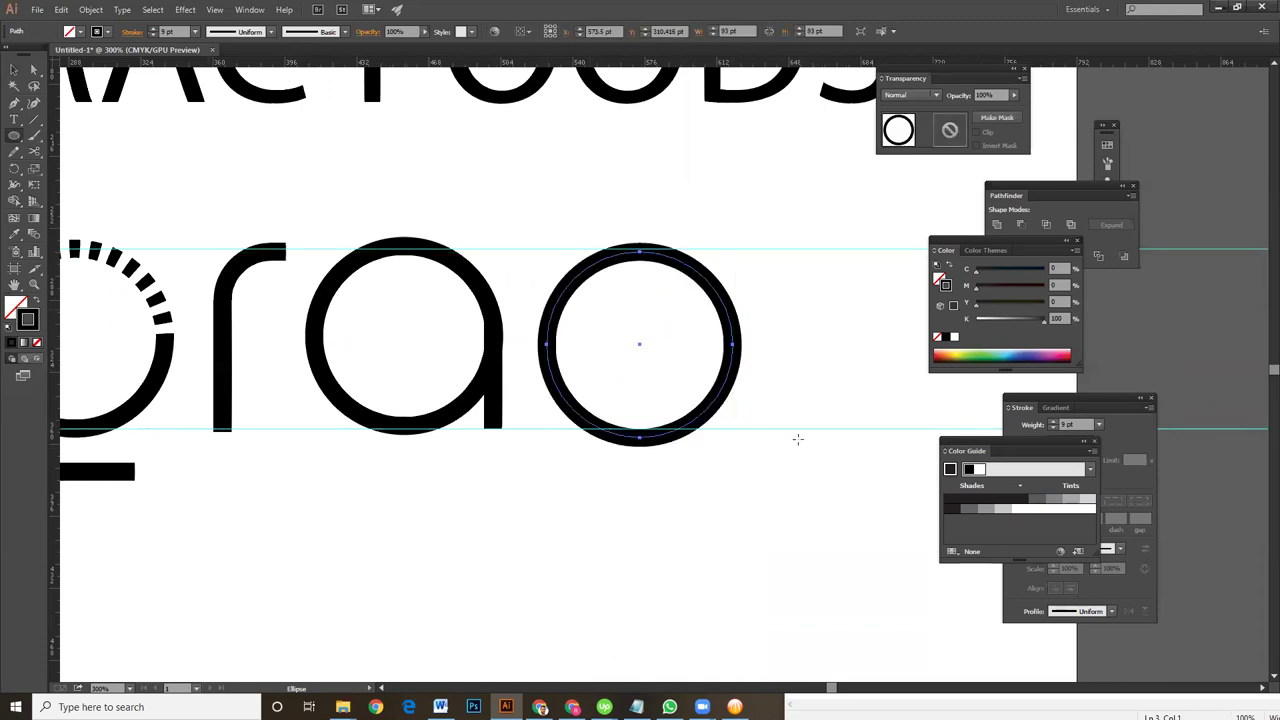
Draw a small rectangle overlapping the o's right side
left_click(13, 136)
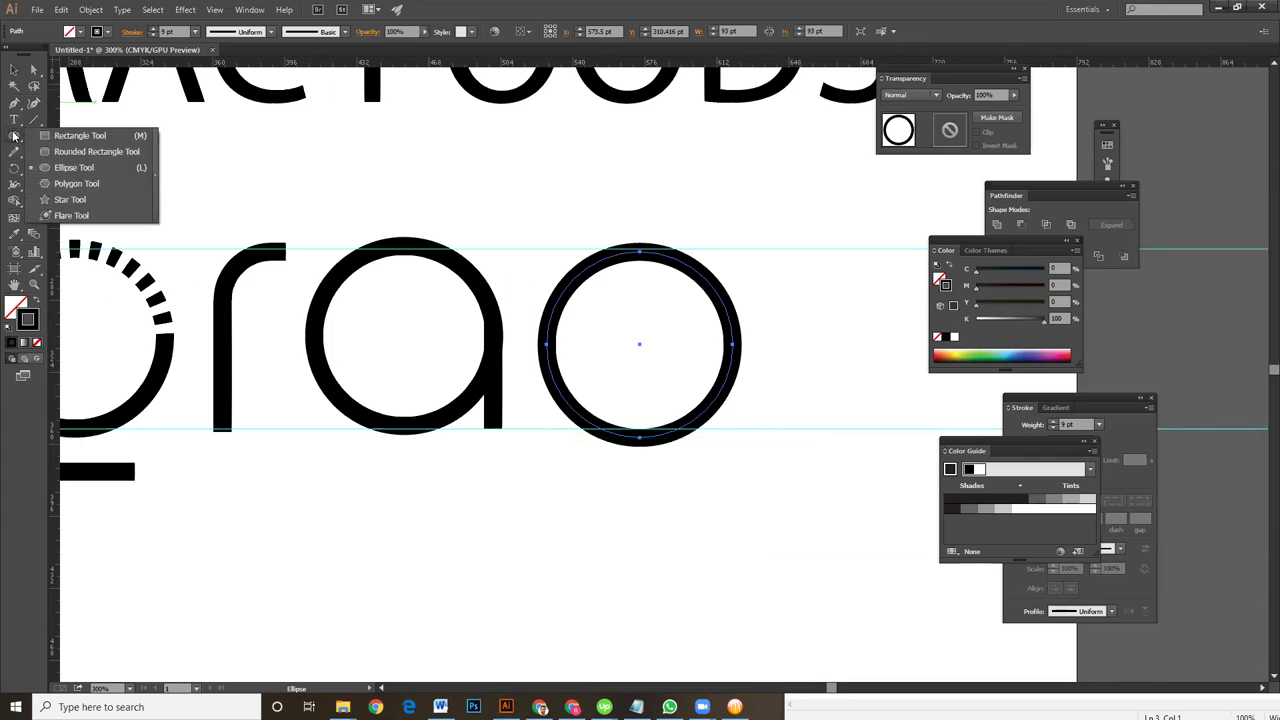
left_click(64, 168)
mouse_move(760, 326)
left_mouse_down()
mouse_move(705, 358)
mouse_move(700, 384)
left_mouse_up()
key("ctrl+z")
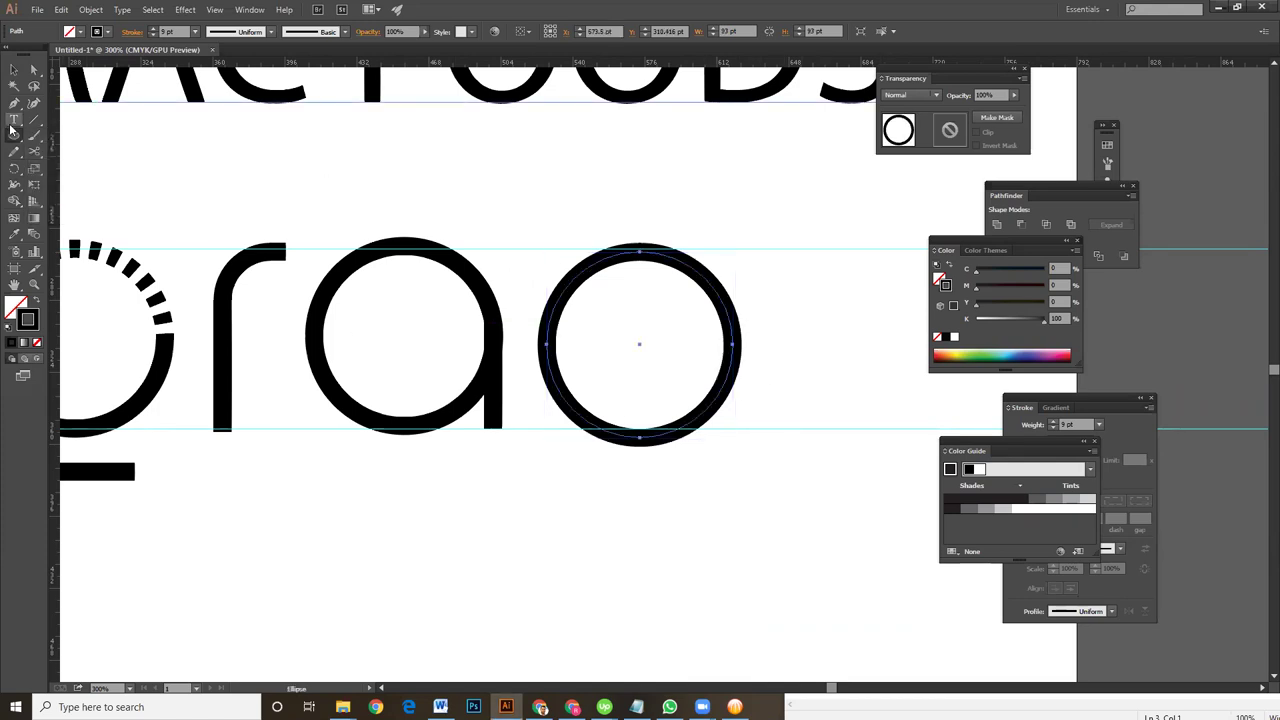
left_click_drag(11, 140, 80, 133)
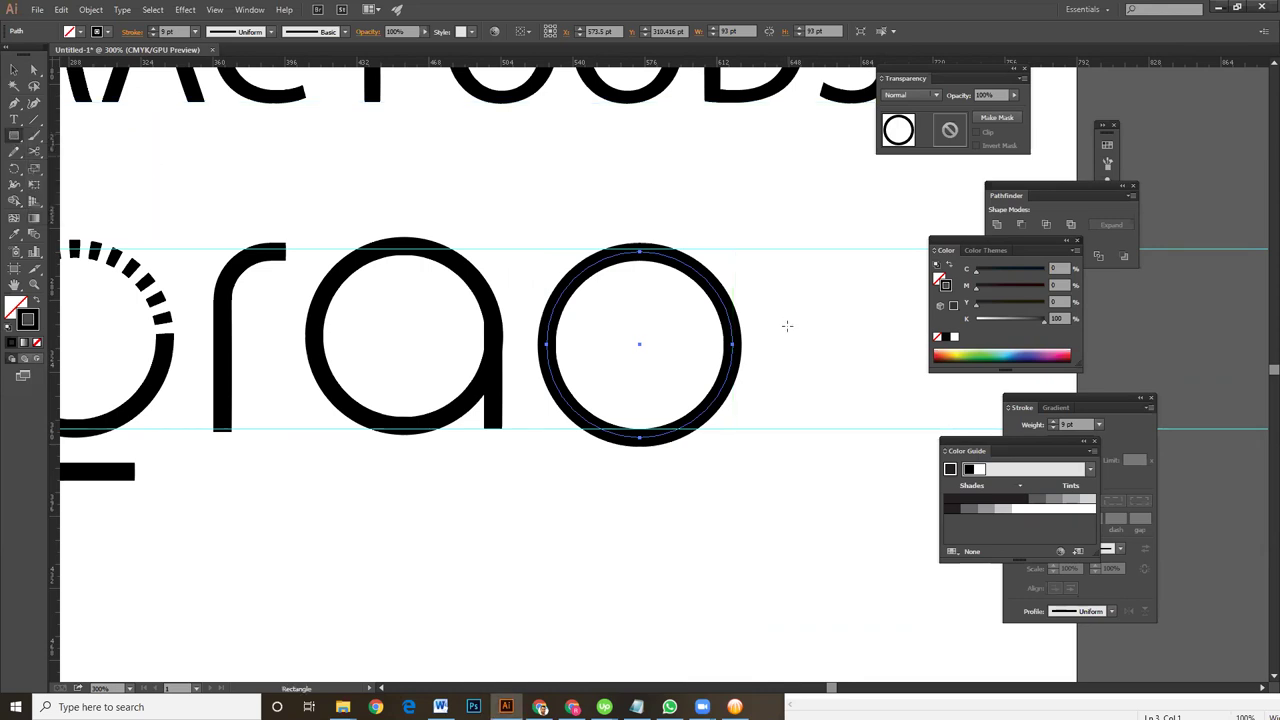
left_click_drag(772, 322, 696, 358)
Fill the rectangle black and try Pathfinder Minus Front on both shapes, then undo
key("v")
left_click(36, 302)
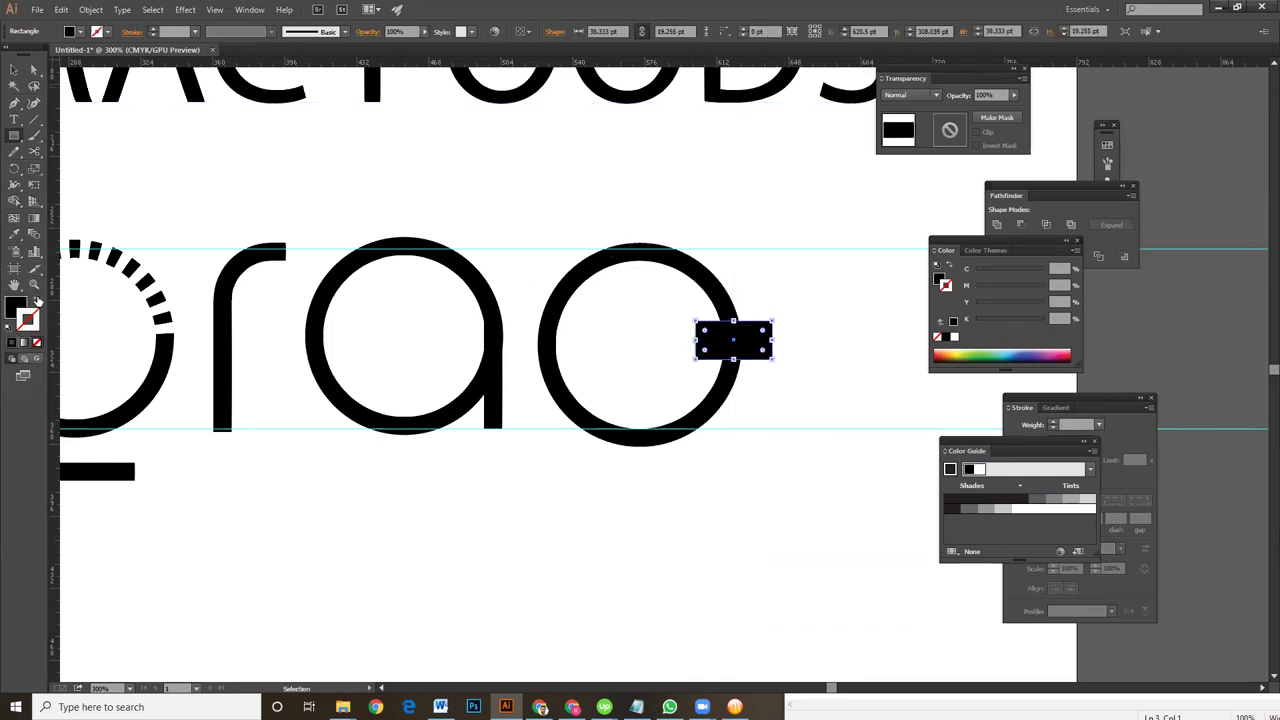
left_click(13, 70)
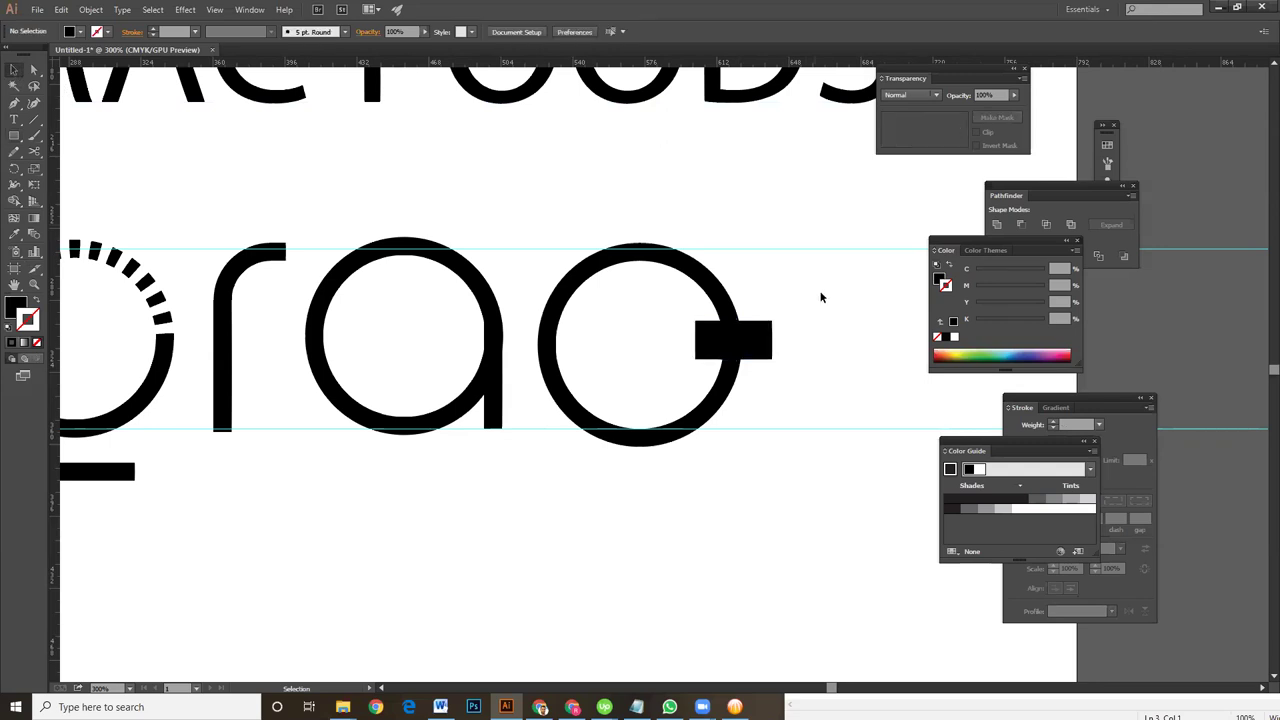
left_click_drag(820, 291, 690, 372)
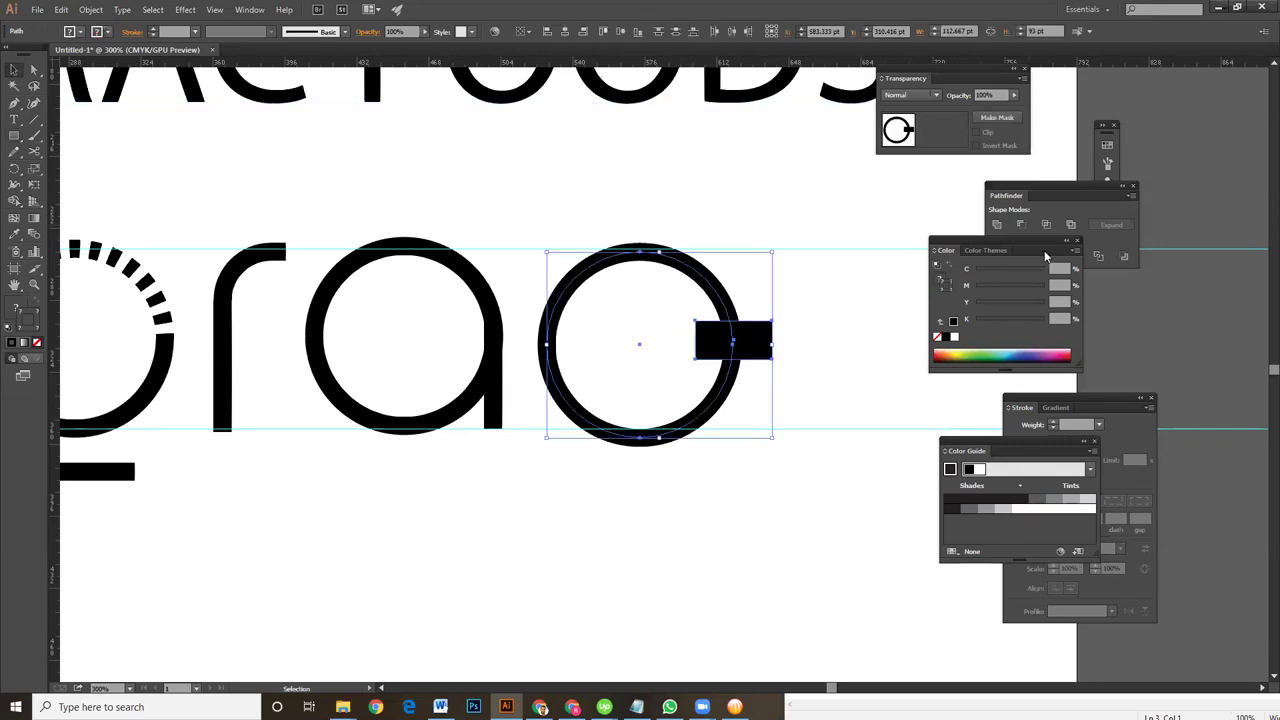
left_click(1051, 195)
left_click(1020, 224)
key("a")
key("v")
key("ctrl+z")
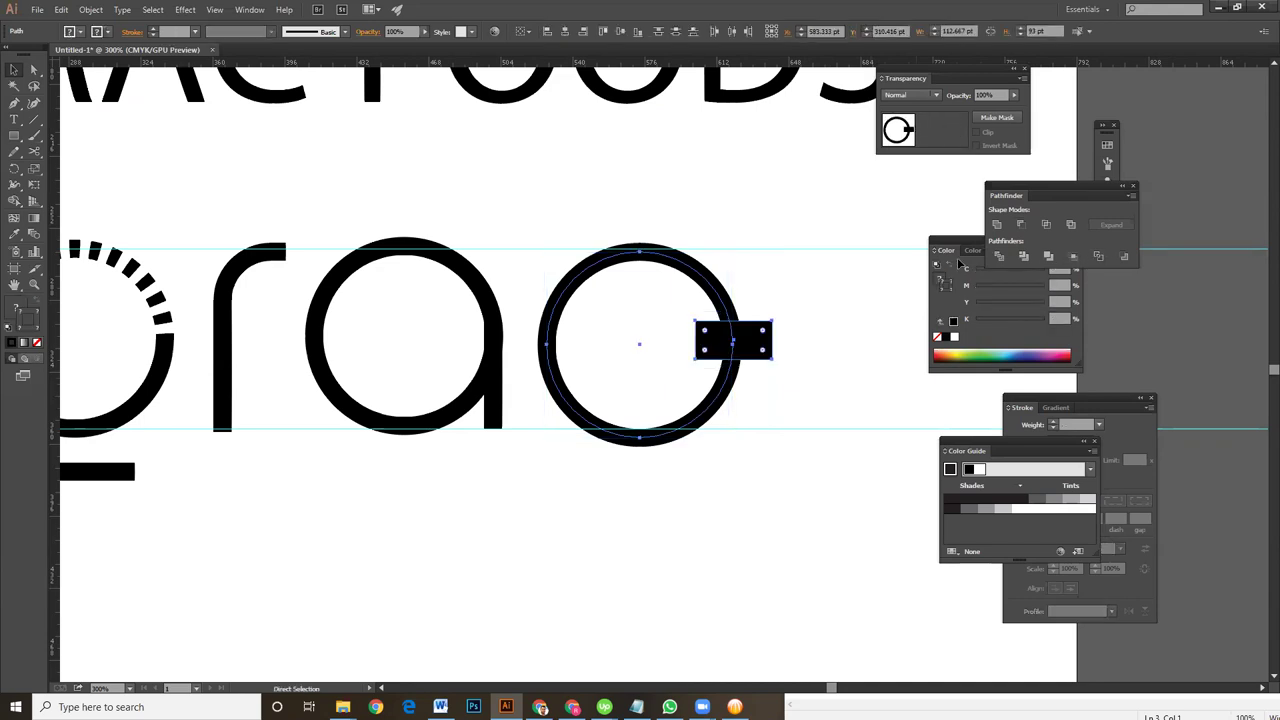
Reposition the rectangle on the o's right edge and fill the circle solid black
left_click(783, 295)
left_click(720, 350)
left_click(783, 342)
mouse_move(760, 340)
left_mouse_down()
mouse_move(883, 407)
mouse_move(718, 357)
left_mouse_up()
left_click(748, 372)
left_click(738, 368)
left_click(785, 361)
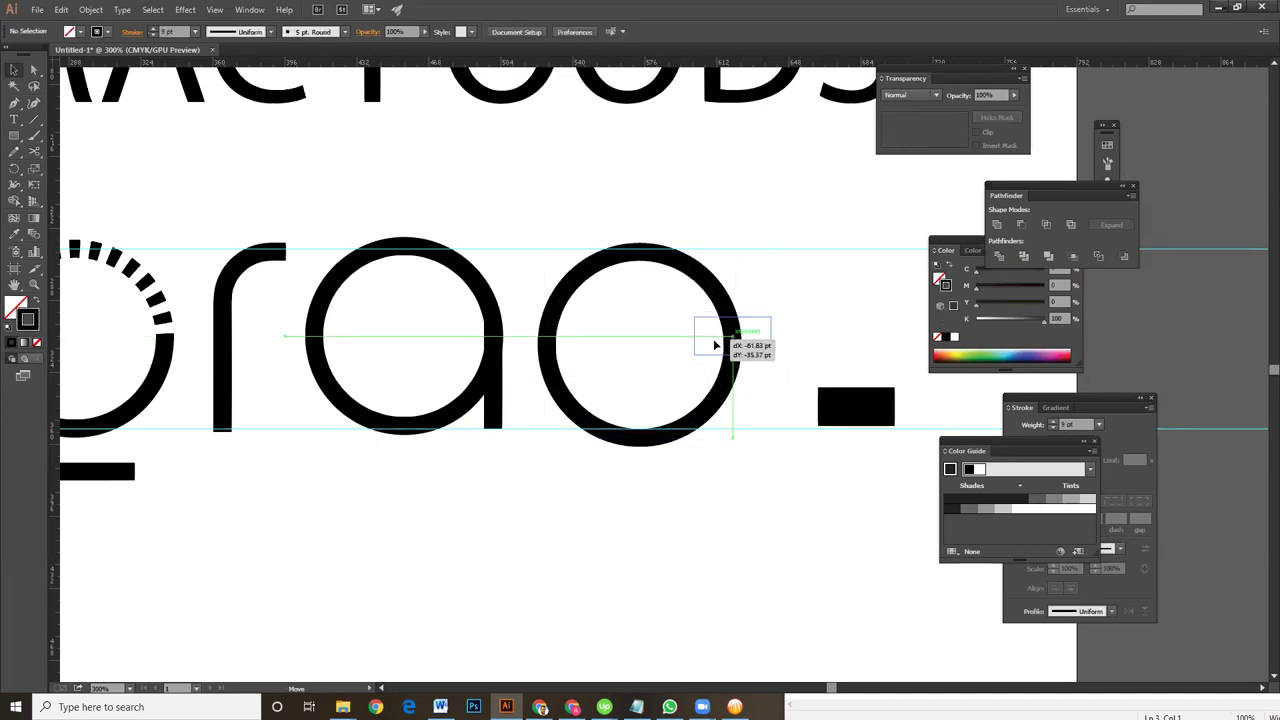
left_click_drag(798, 305, 731, 366)
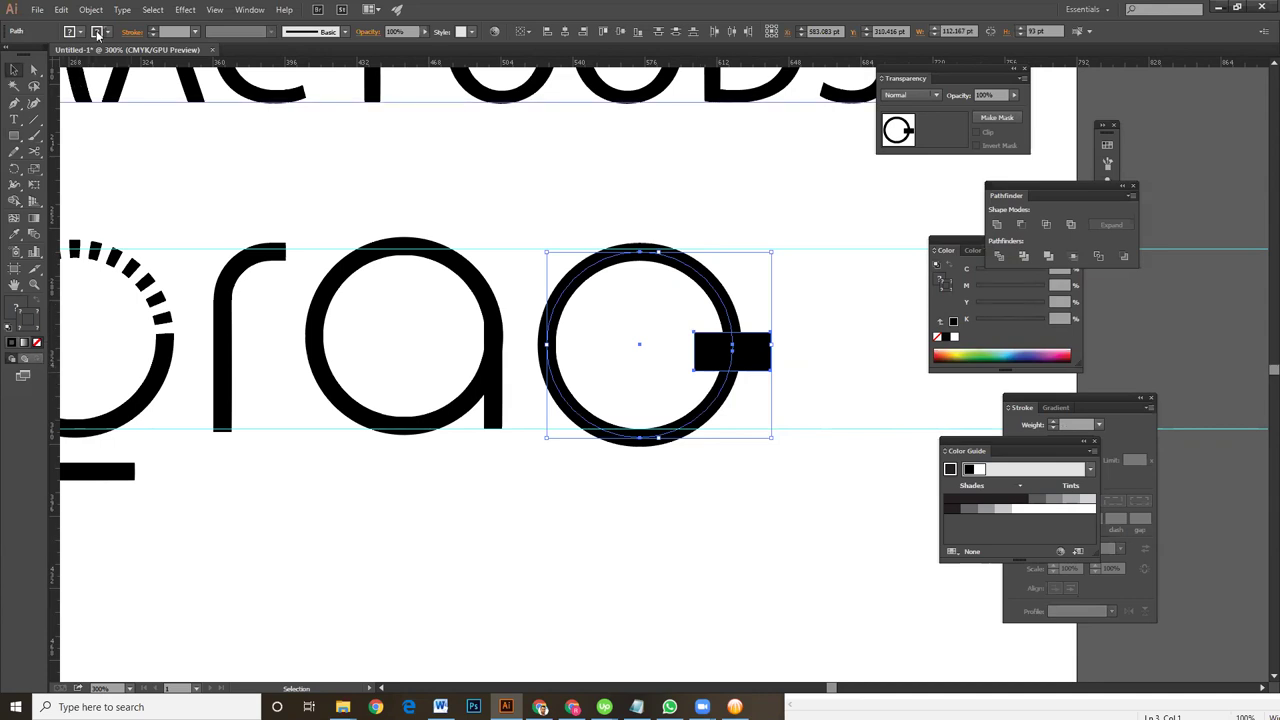
left_click(725, 297)
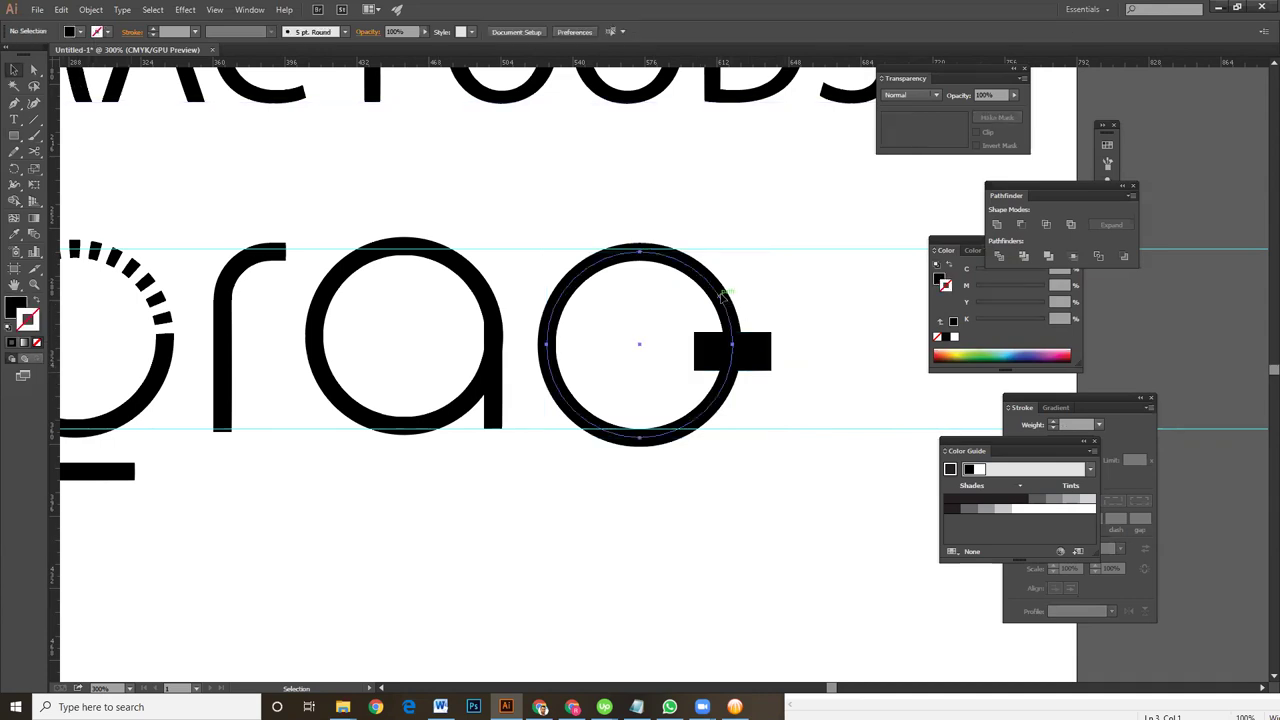
left_click(37, 302)
Subtract the rectangle from the circle with Minus Front and swap the notched shape's fill and stroke
left_click_drag(807, 317, 655, 405)
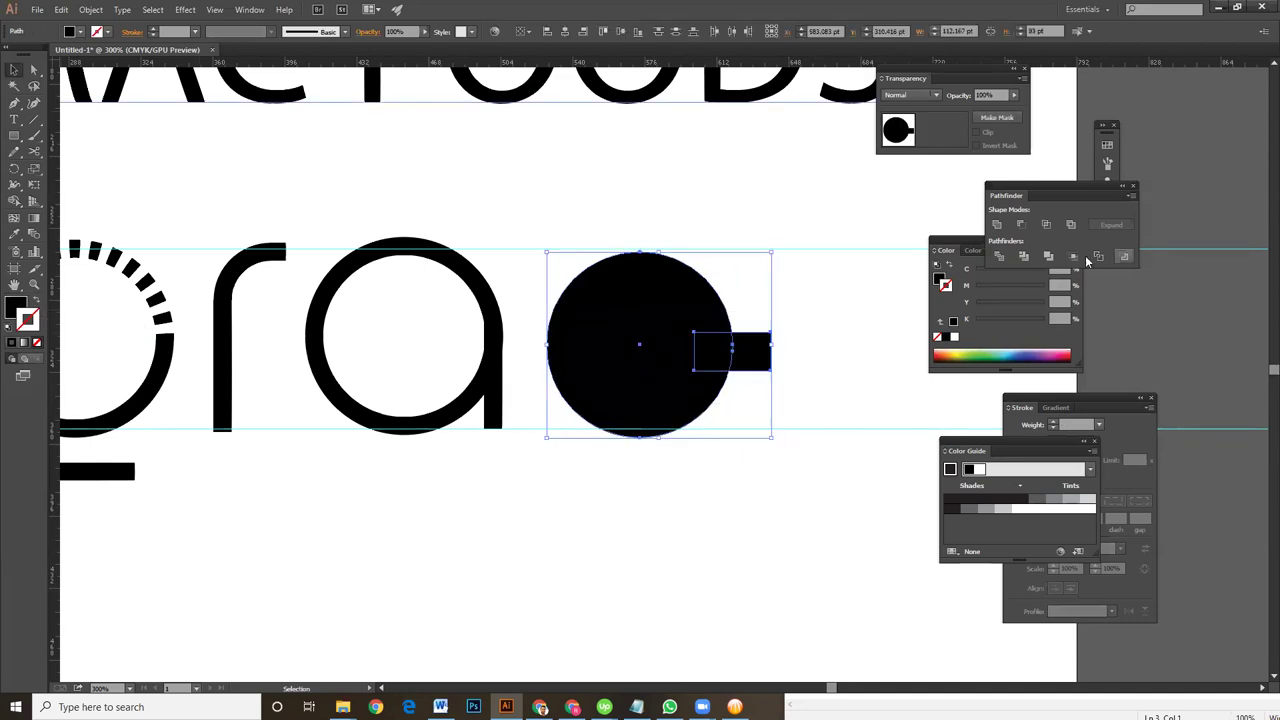
key("a")
left_click_drag(810, 375, 829, 356)
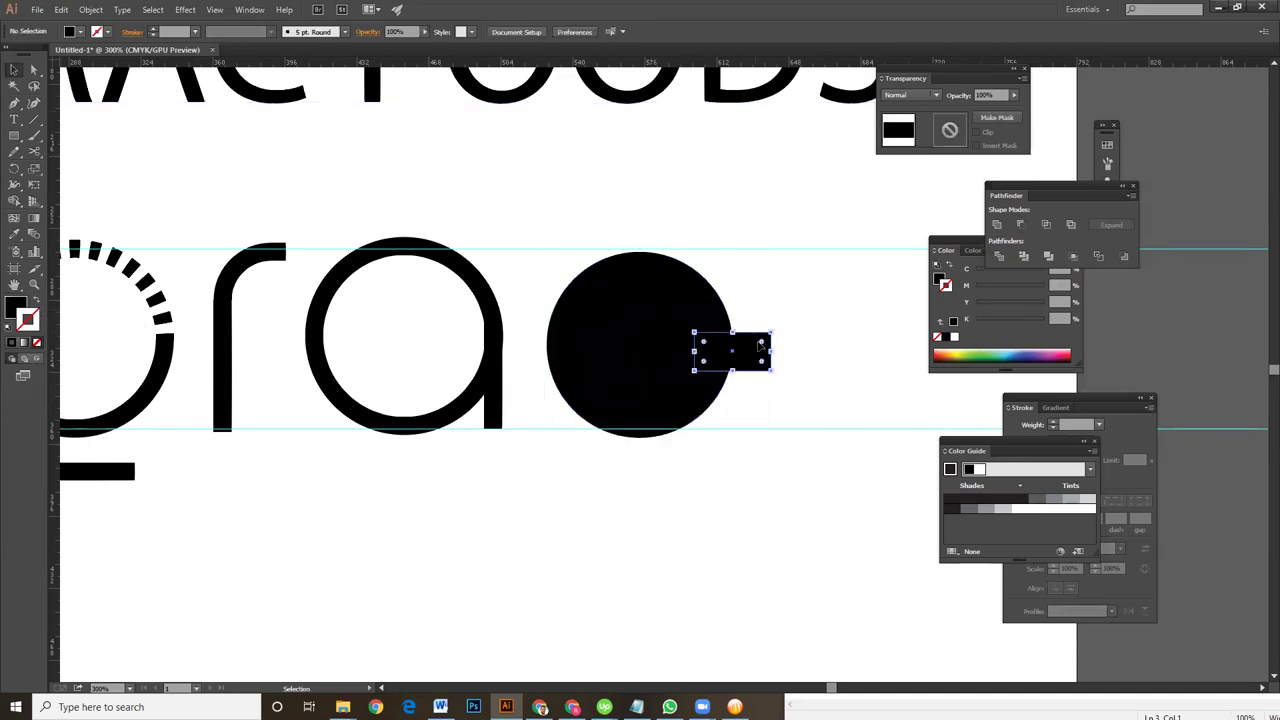
key("ctrl+z")
key("v")
left_click_drag(826, 309, 676, 372)
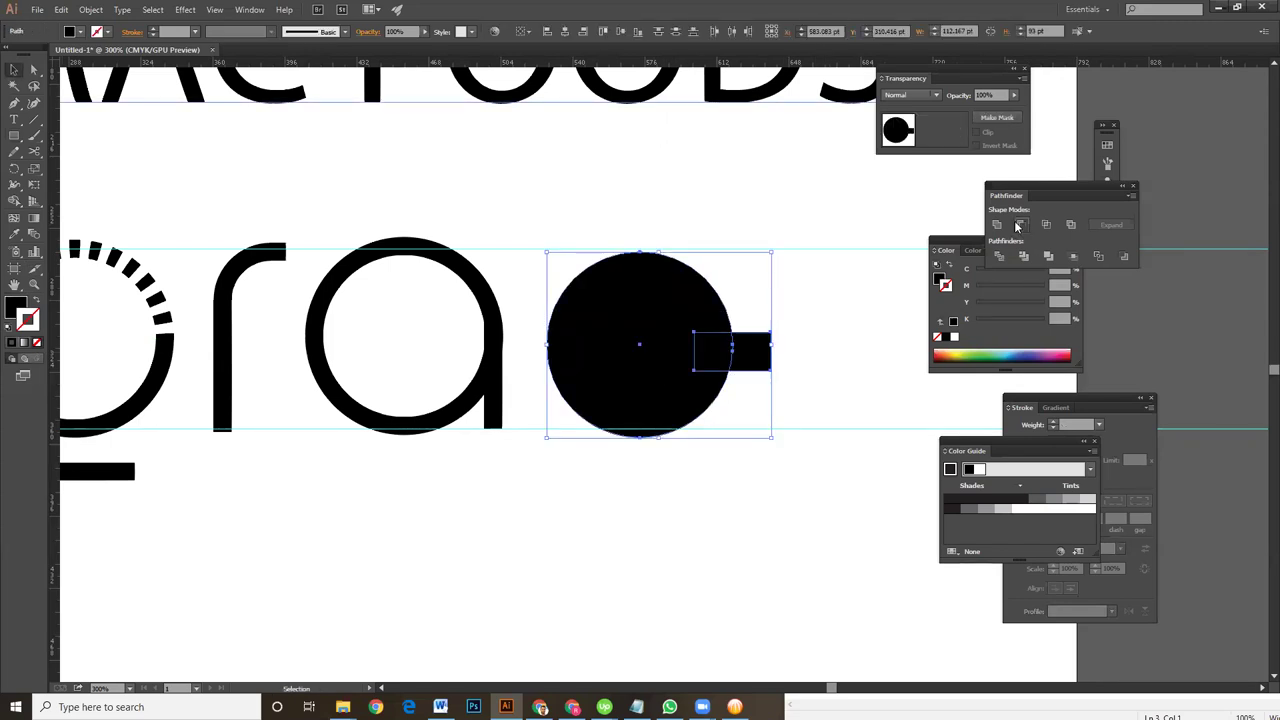
left_click(1018, 225)
left_click(756, 362)
left_click(701, 316)
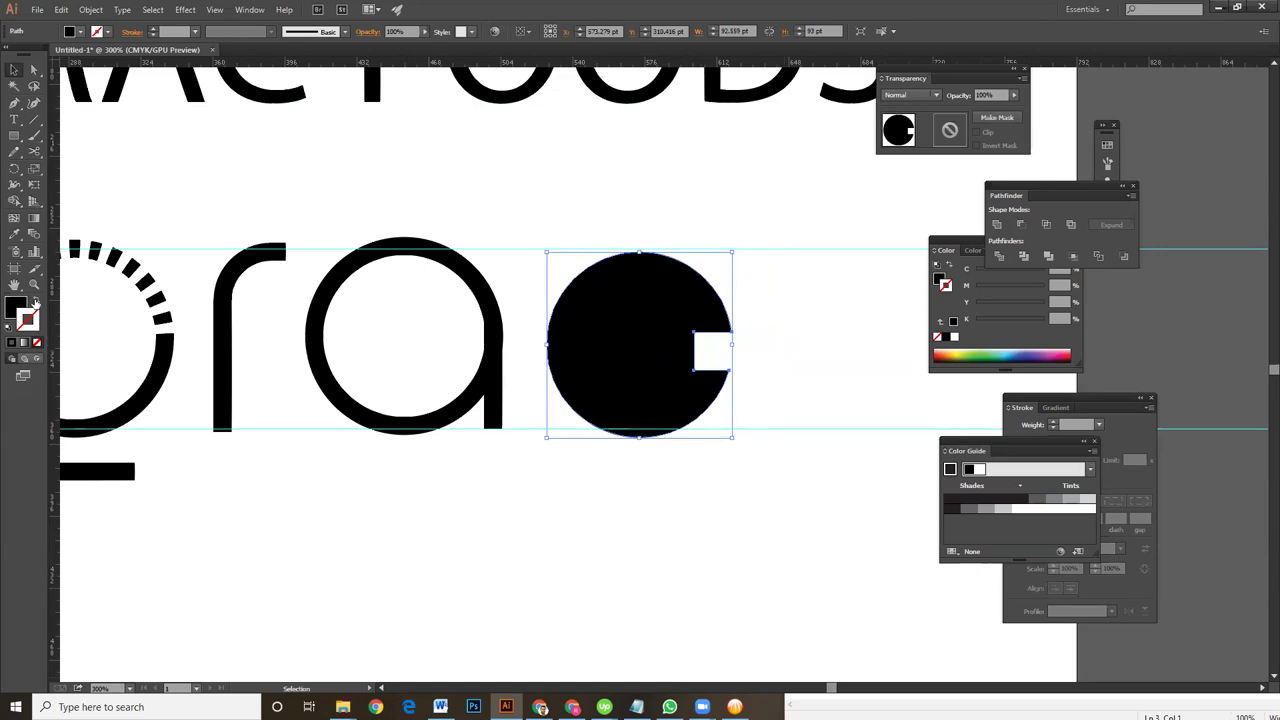
left_click(35, 302)
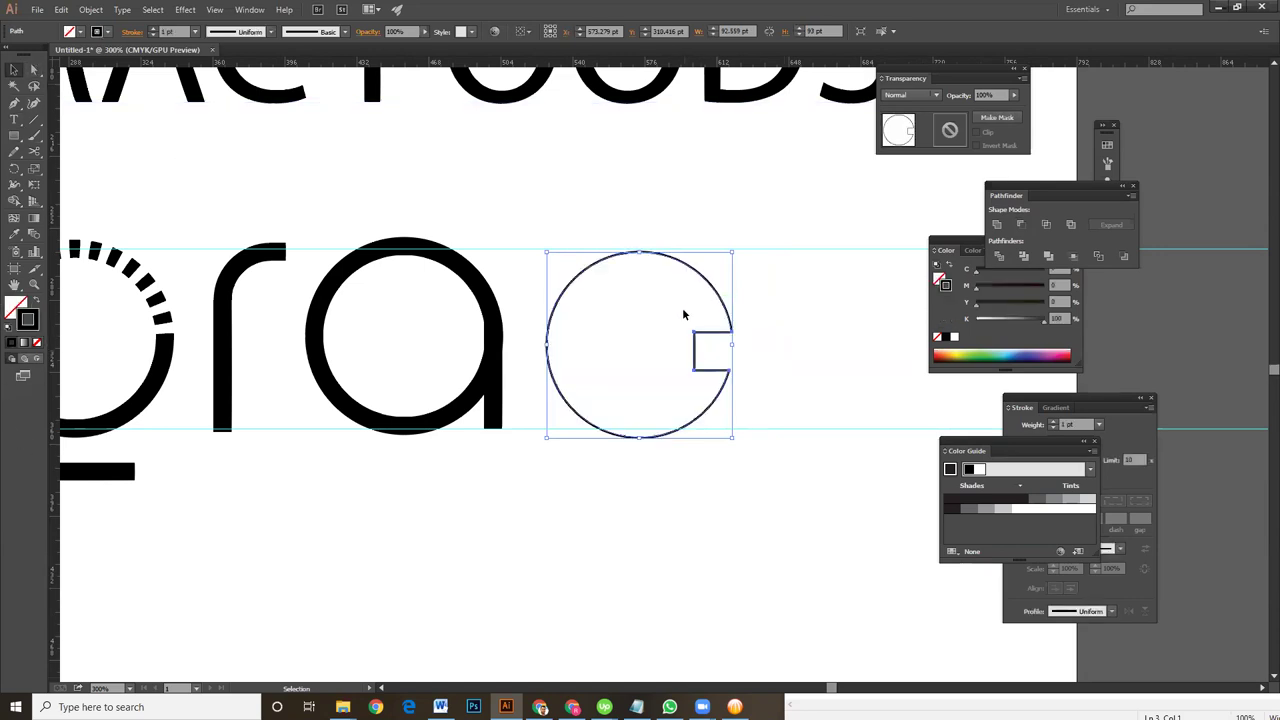
Delete the notch segments from the c outline, leaving an open circular arc
key("Delete")
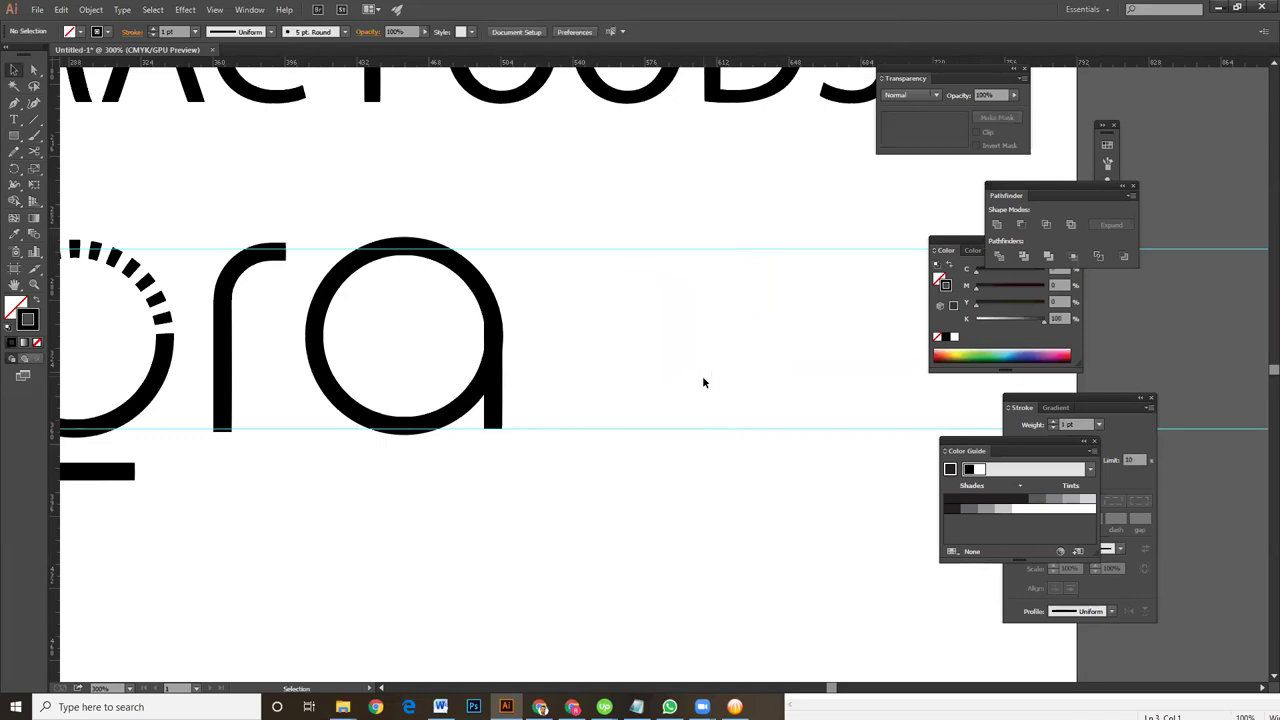
key("ctrl+z")
left_click(34, 69)
left_click_drag(667, 327, 713, 372)
key("Delete")
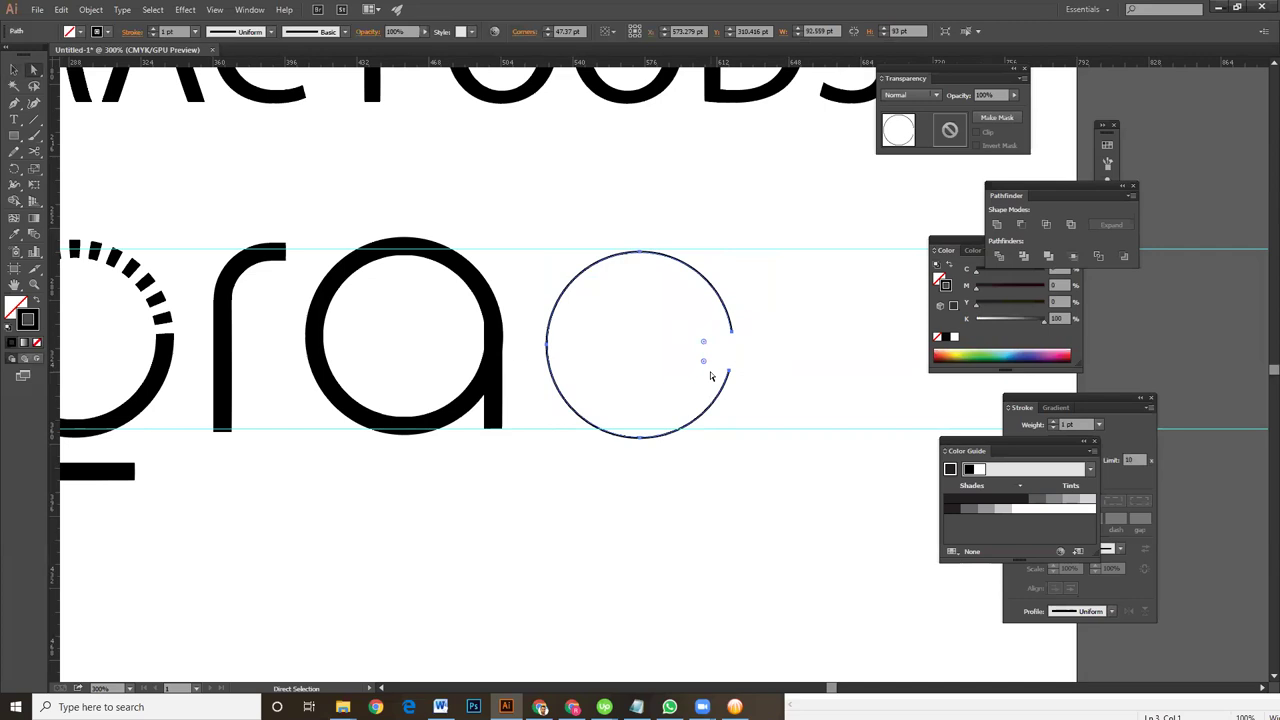
Raise the c's stroke weight to 9 pt to match the other letters
left_click(153, 29)
left_click(153, 29)
left_click(153, 29)
left_click(153, 29)
left_click(153, 29)
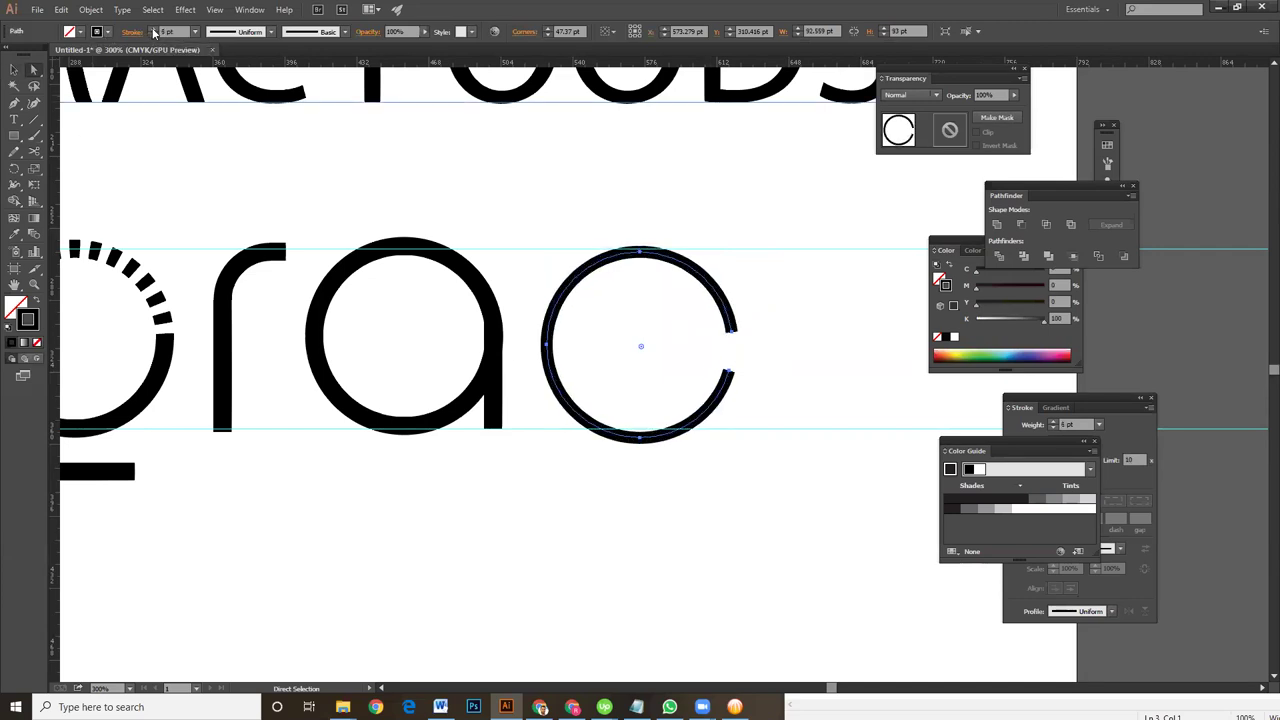
left_click(153, 29)
left_click(153, 29)
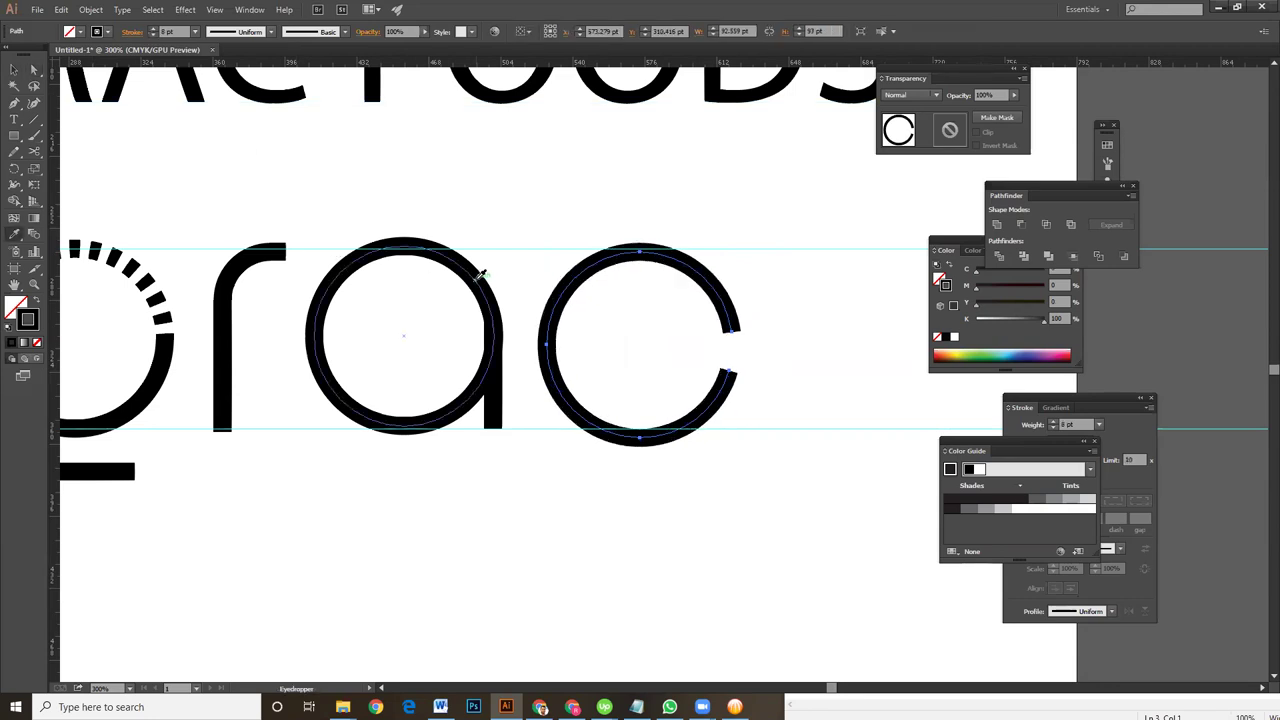
left_click(14, 69)
left_click(810, 389)
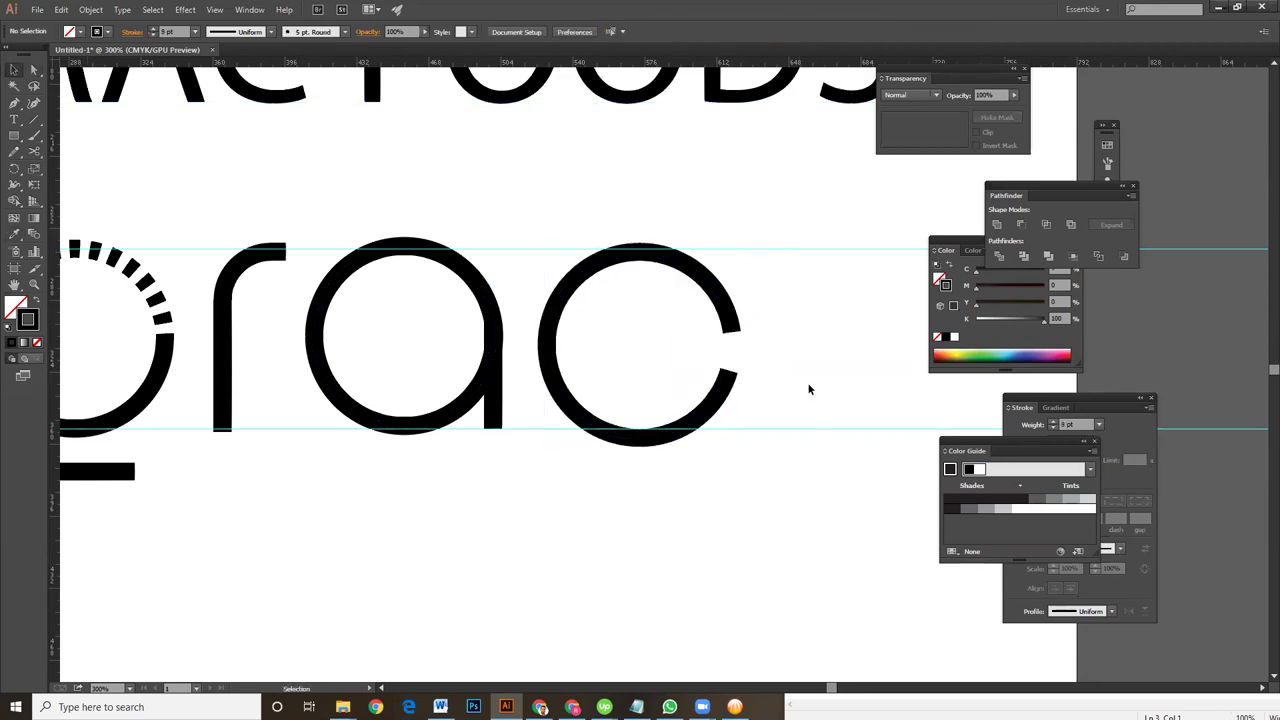
left_click_drag(796, 419, 709, 418)
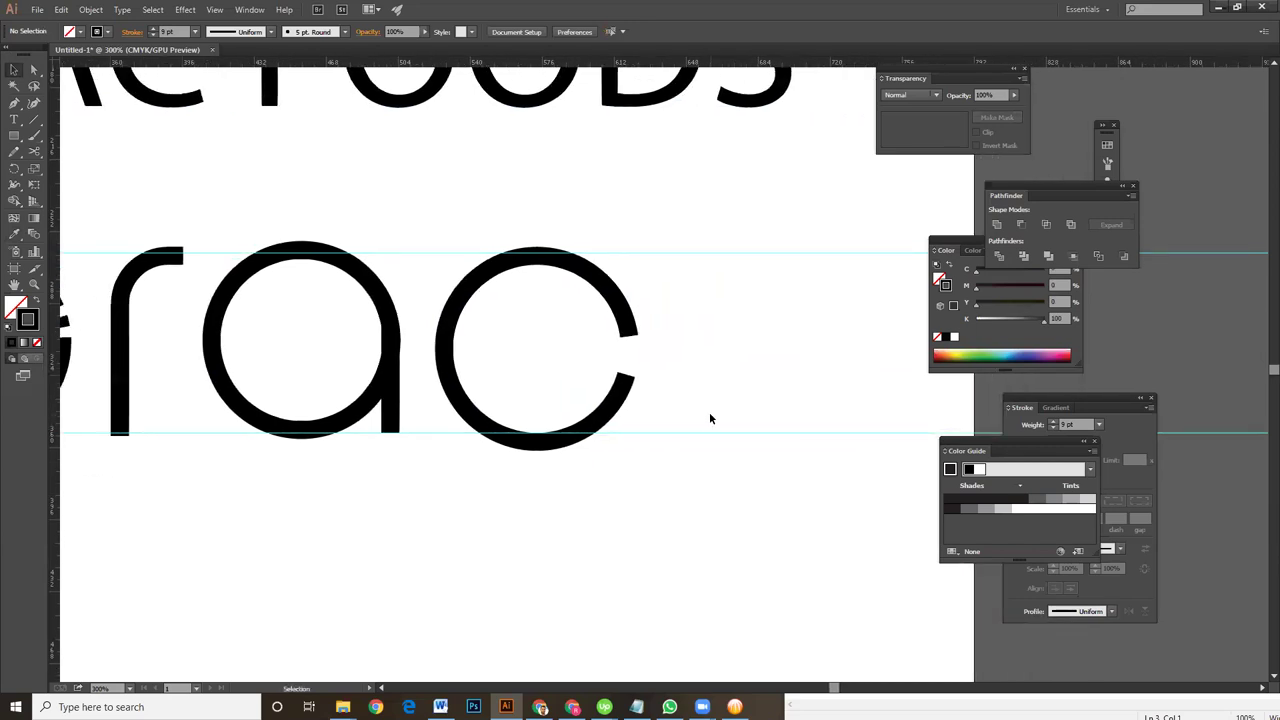
mouse_move(574, 523)
left_mouse_down()
mouse_move(563, 503)
mouse_move(785, 502)
left_mouse_up()
scroll(785, 502, "down", 2)
scroll(785, 505, "down", 1)
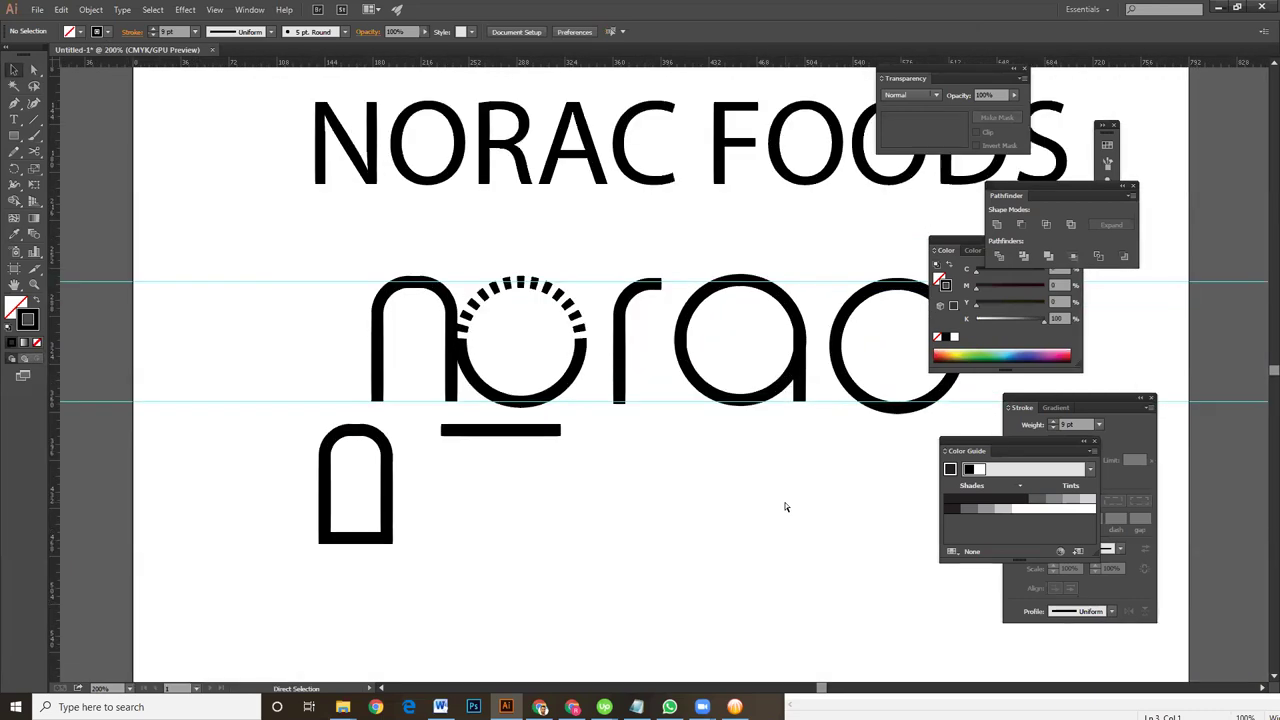
scroll(785, 506, "up", 3)
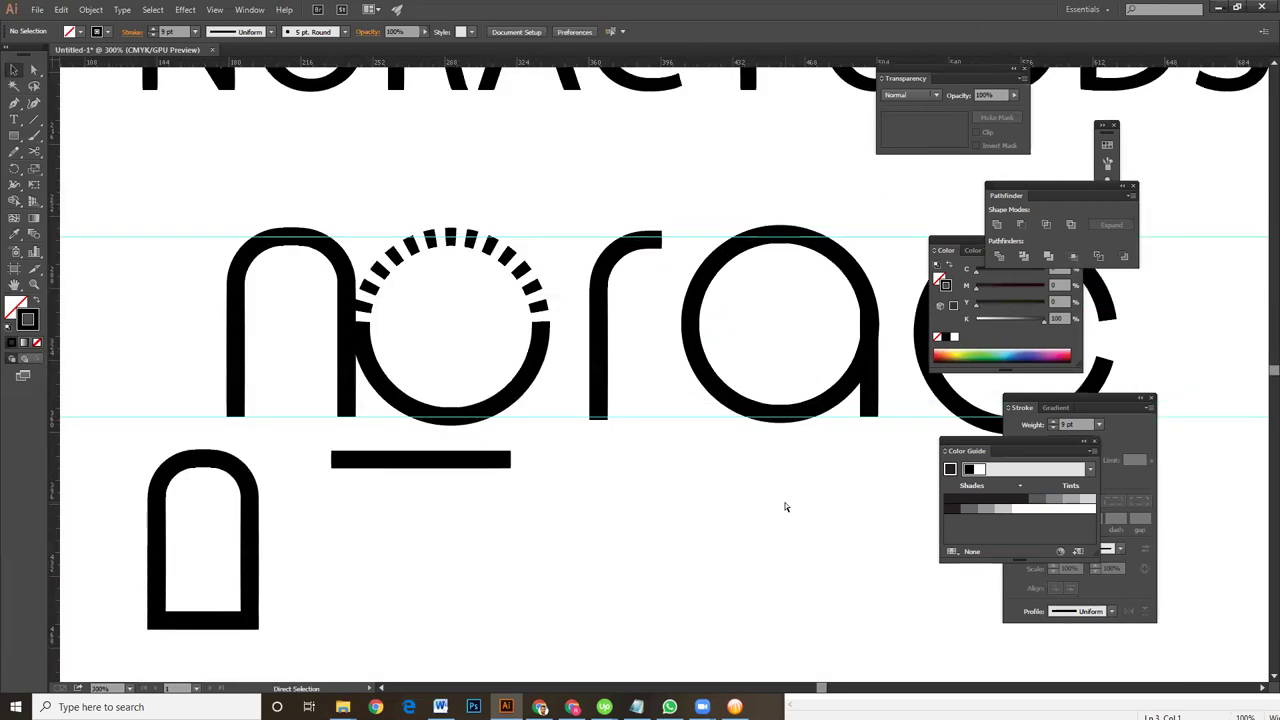
left_click(523, 391)
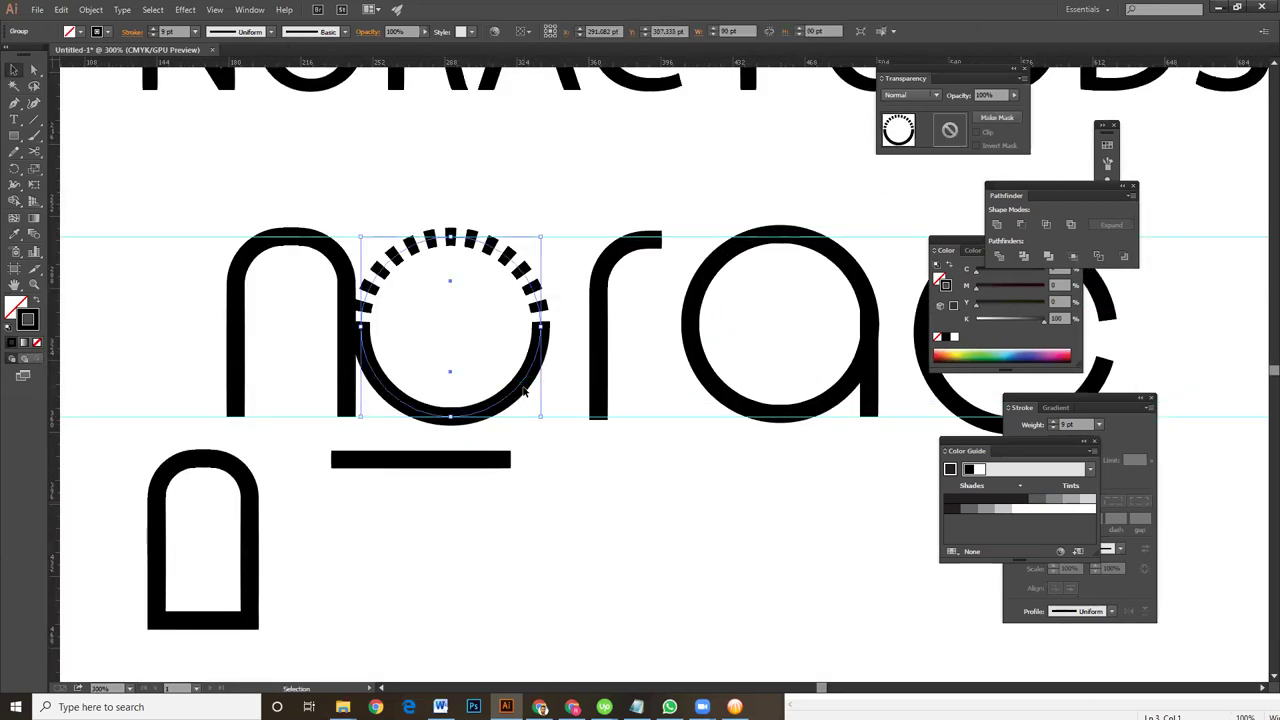
left_click(343, 264)
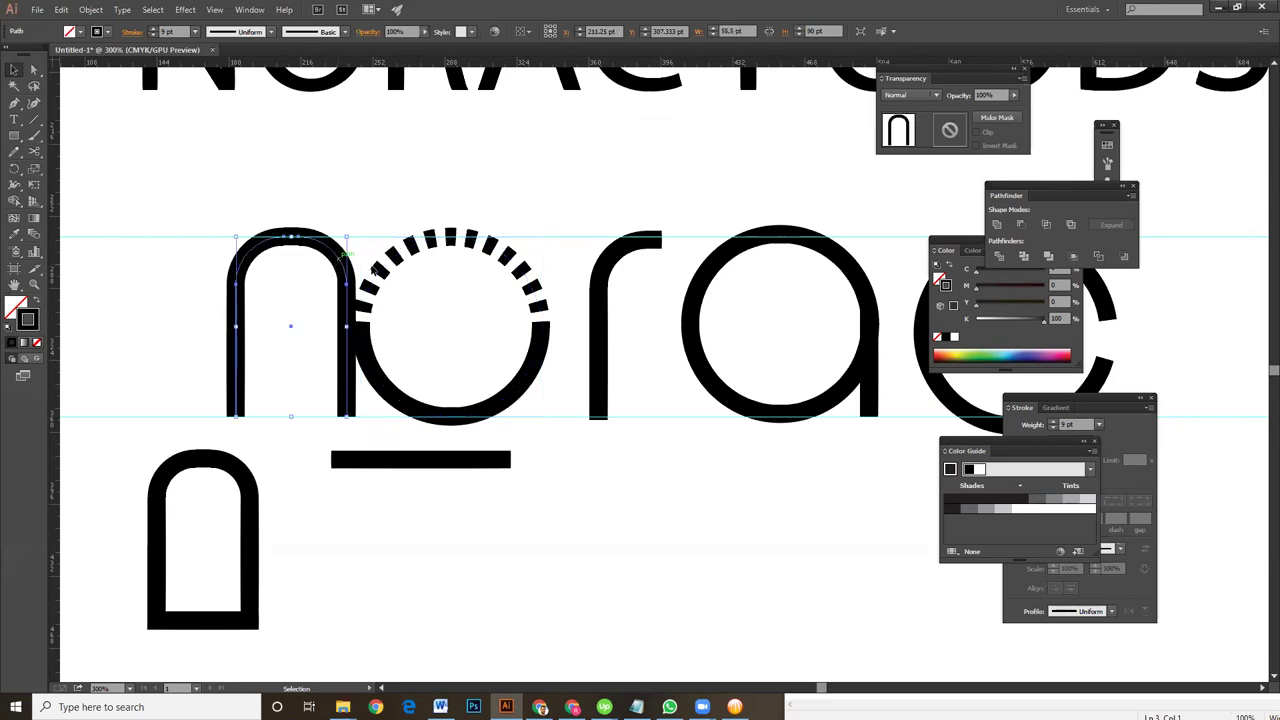
left_click(616, 256)
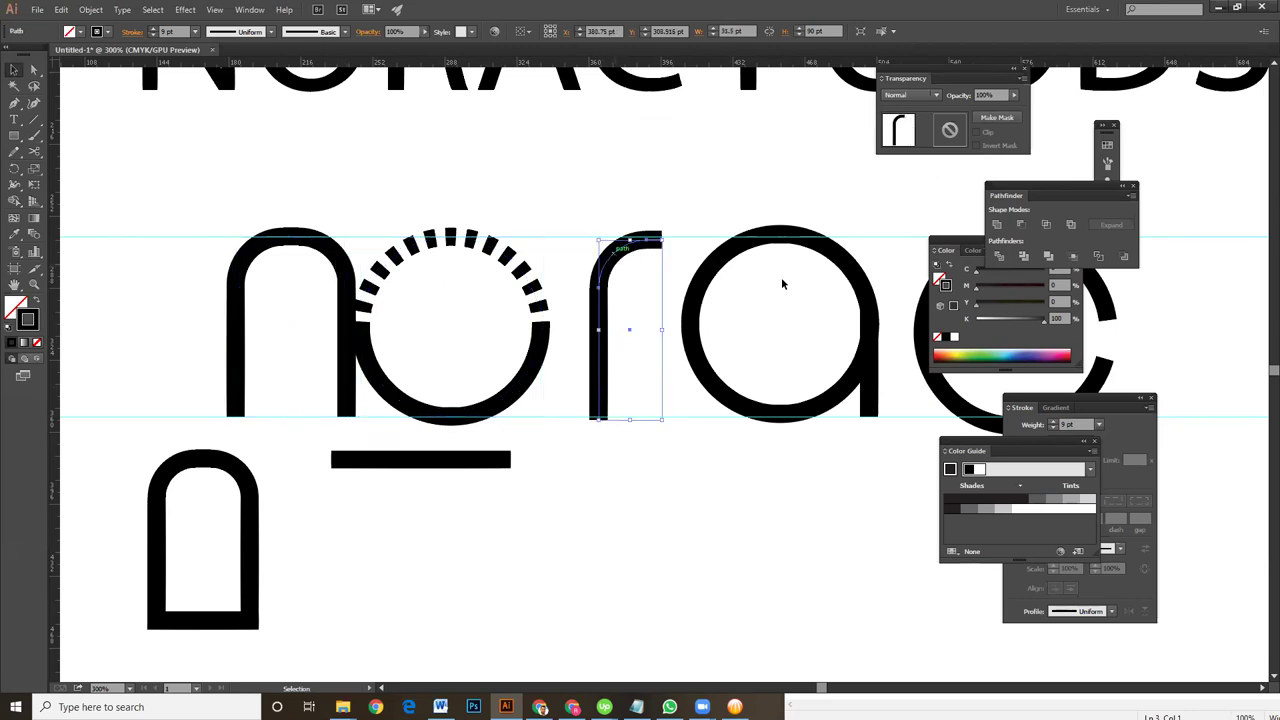
left_click(729, 254)
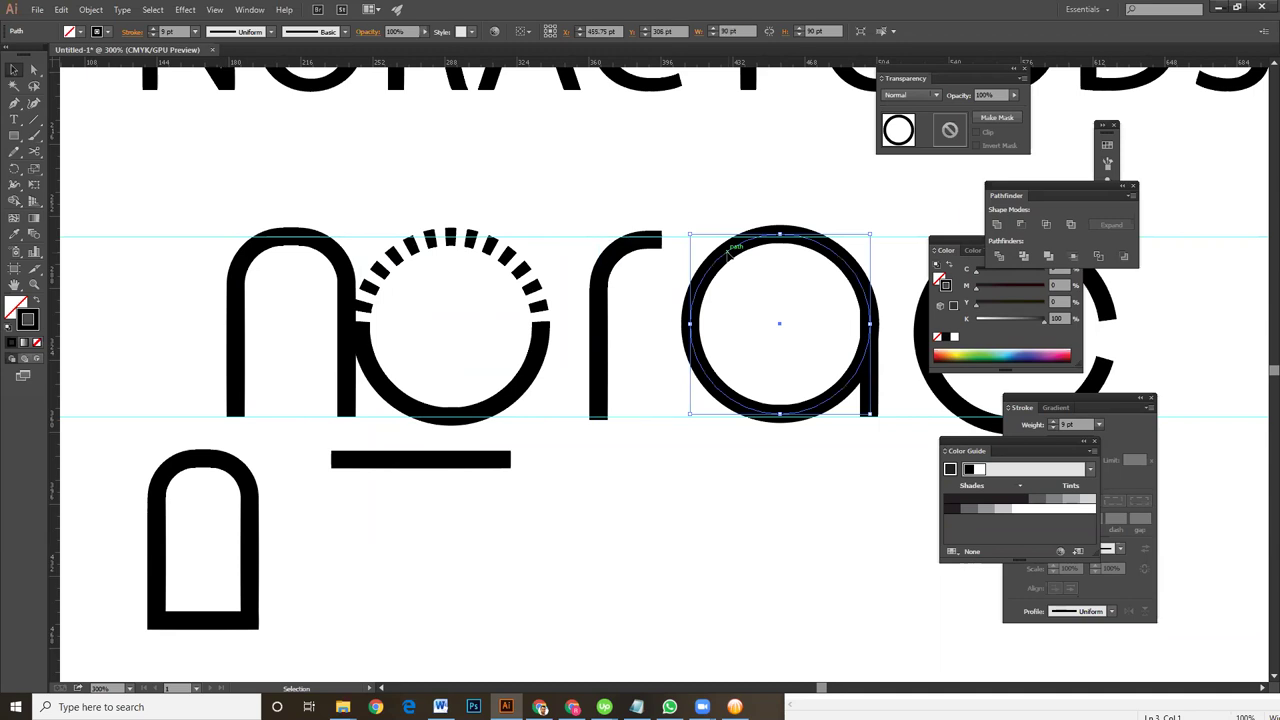
scroll(620, 350, "right", 3)
left_click(649, 392)
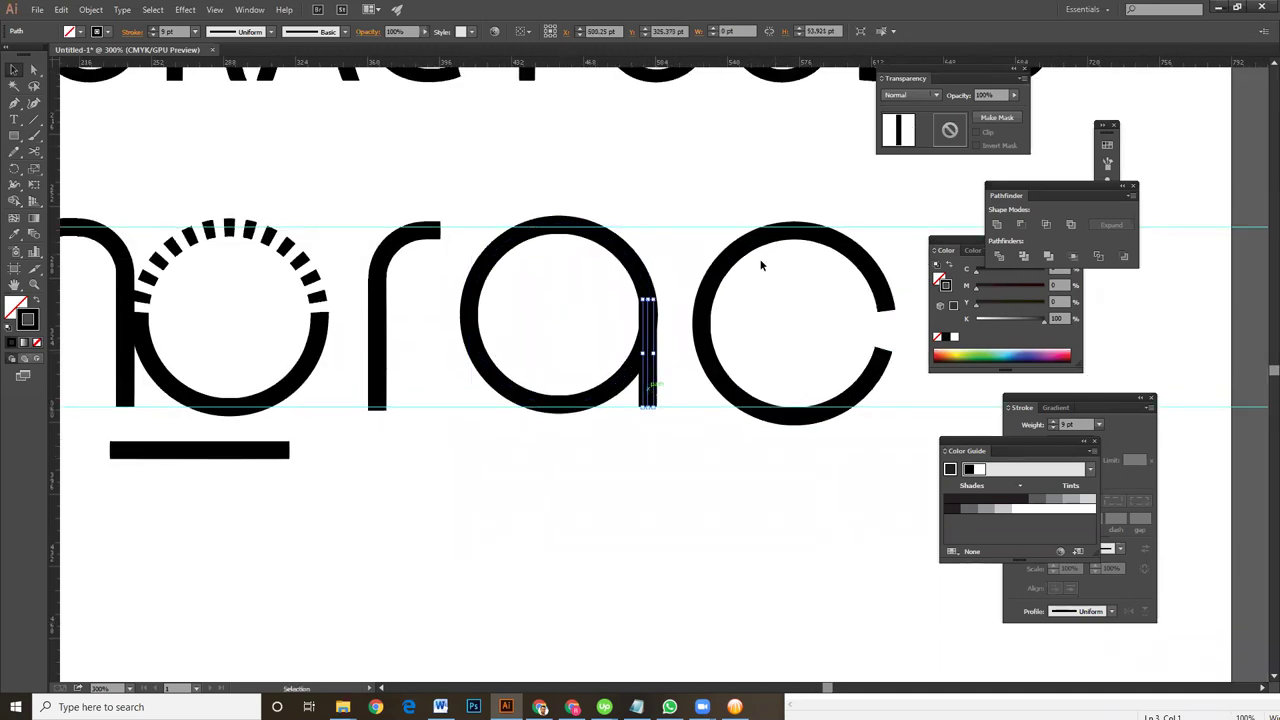
left_click(718, 268)
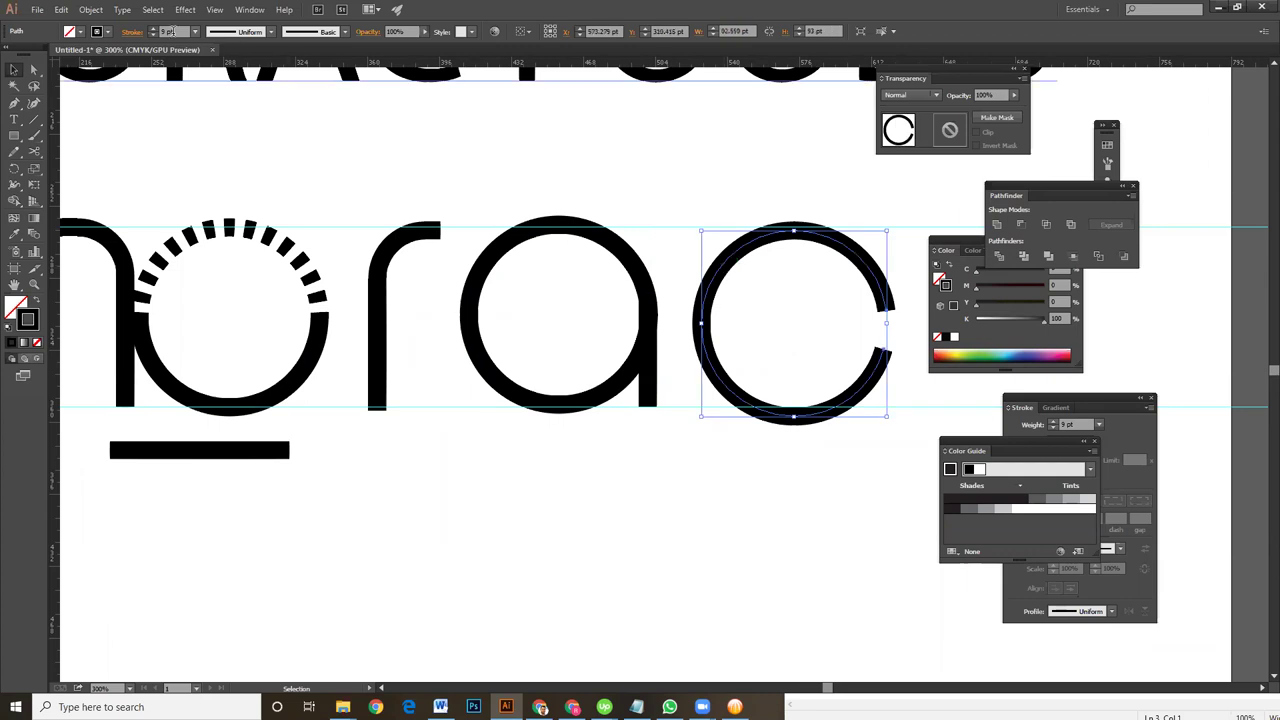
left_click(570, 637)
key("ctrl+plus")
key("ctrl+plus")
In Outline view, move the a's stem right onto the edge of its circle
key("ctrl+plus")
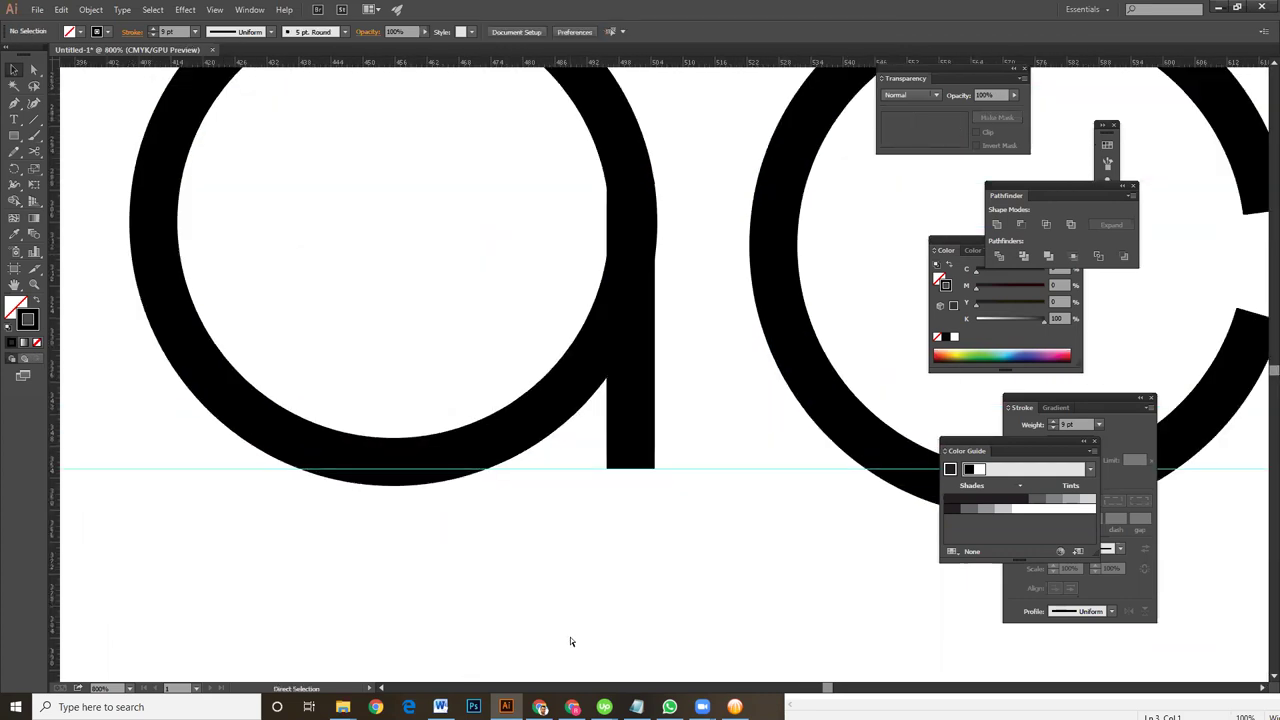
key("ctrl+plus")
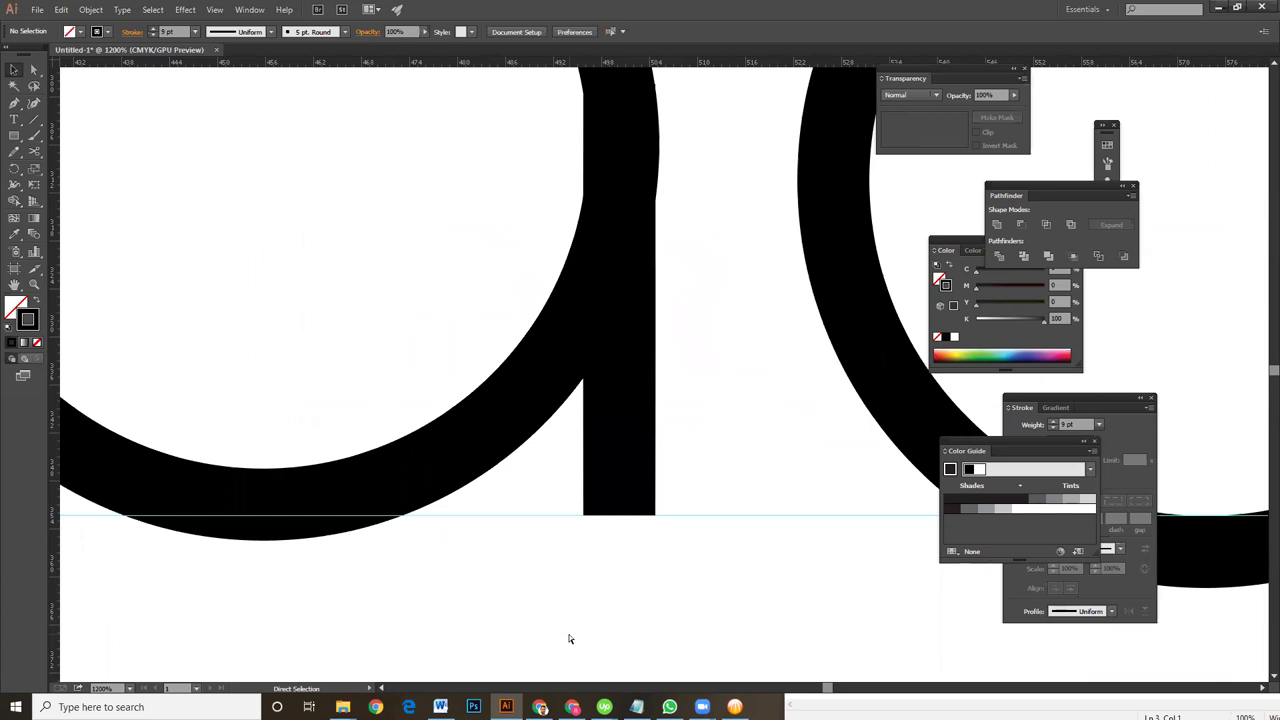
left_click(622, 456)
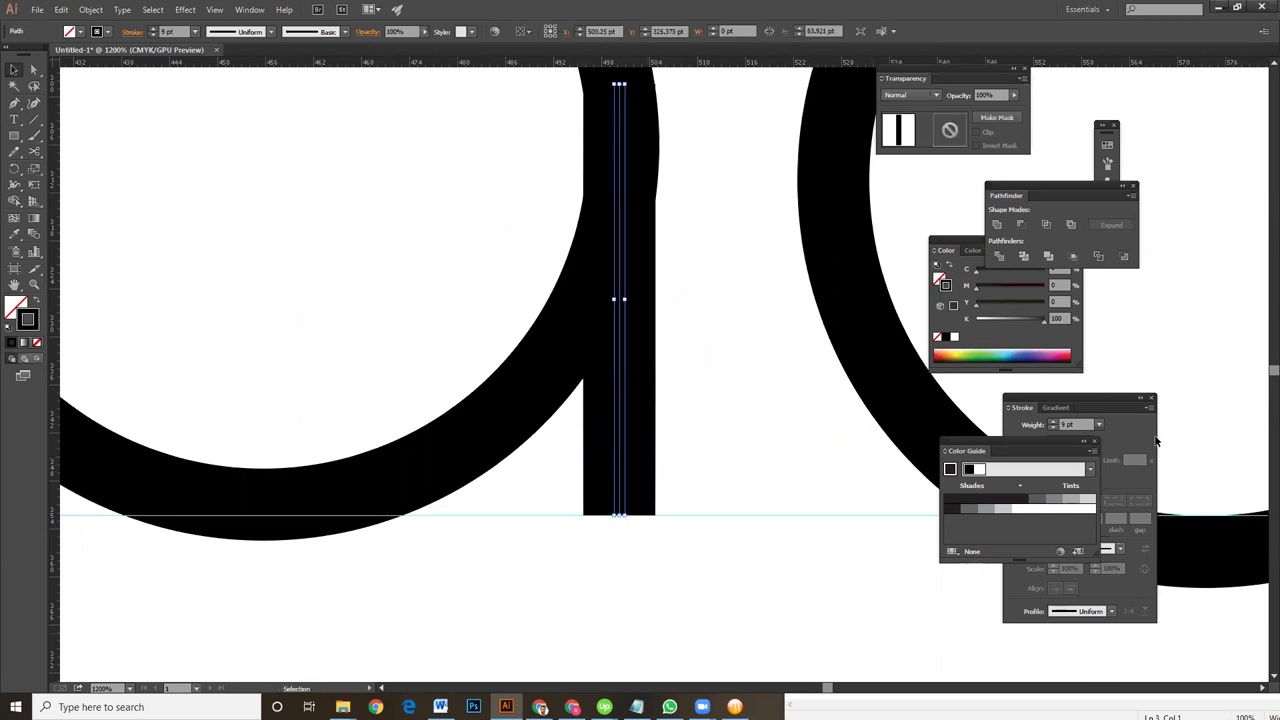
left_click(1108, 405)
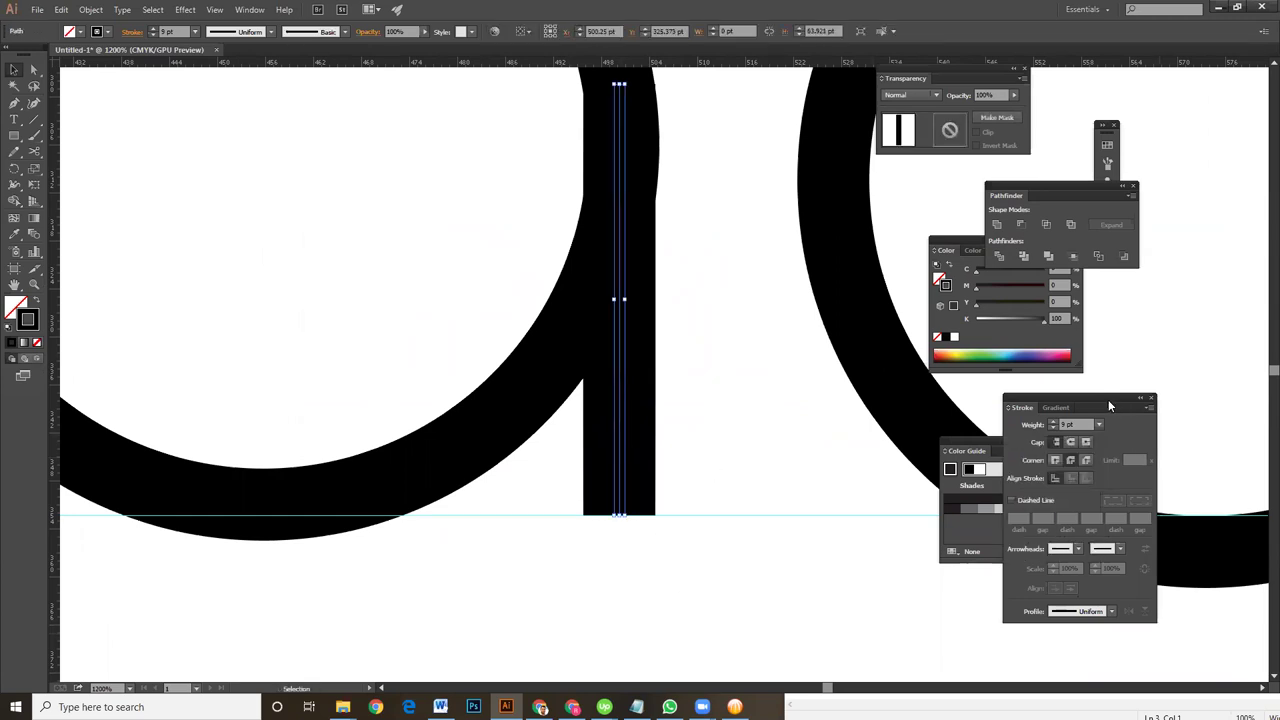
left_click(658, 340)
left_click_drag(714, 355, 706, 409)
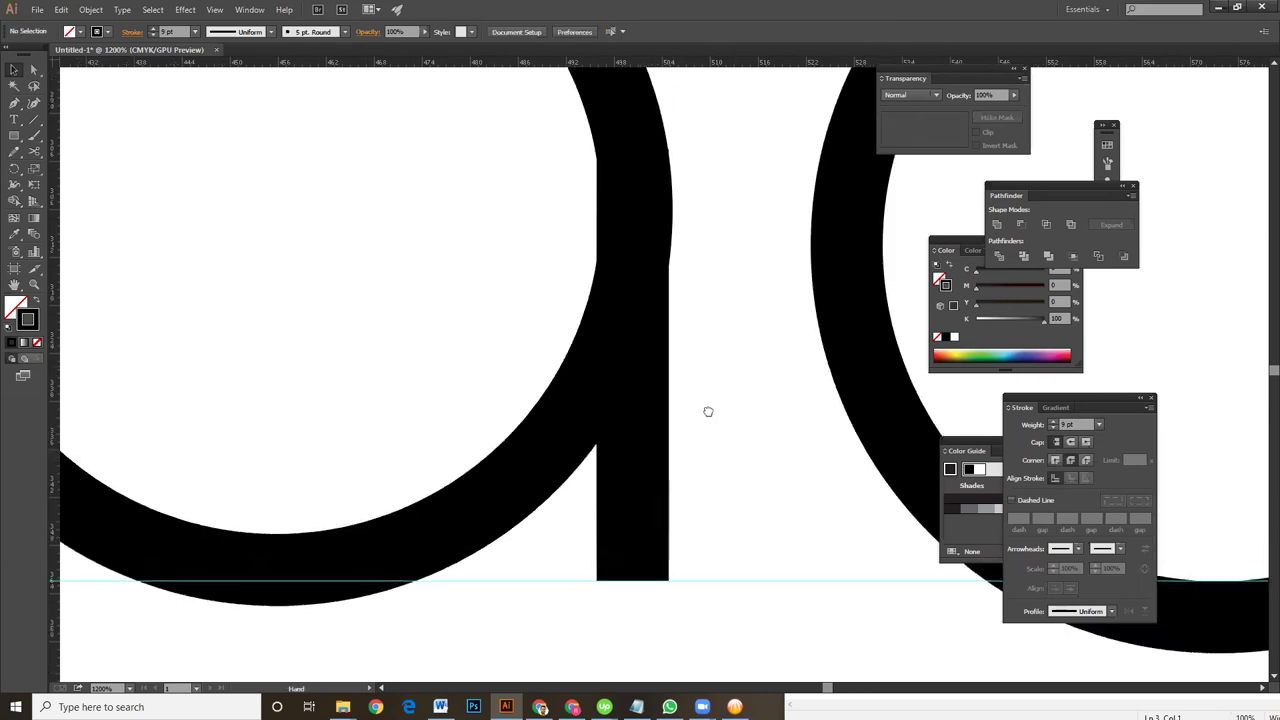
key("ctrl+y")
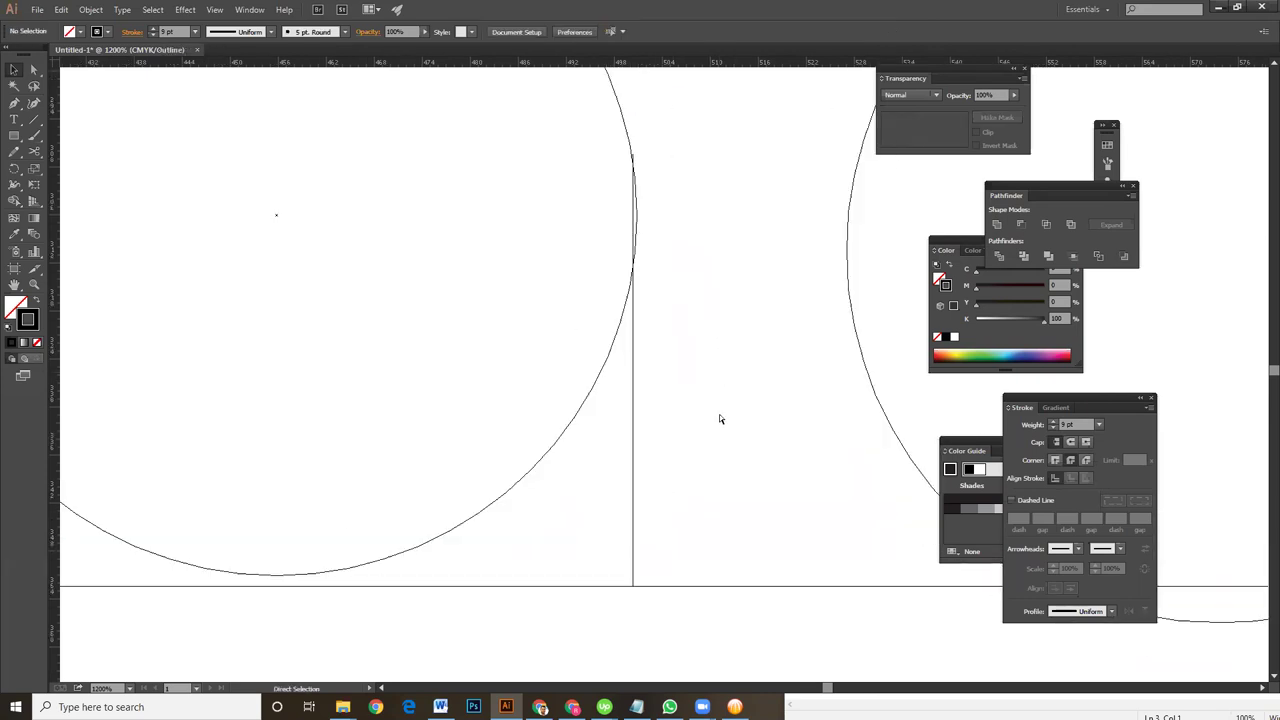
key("v")
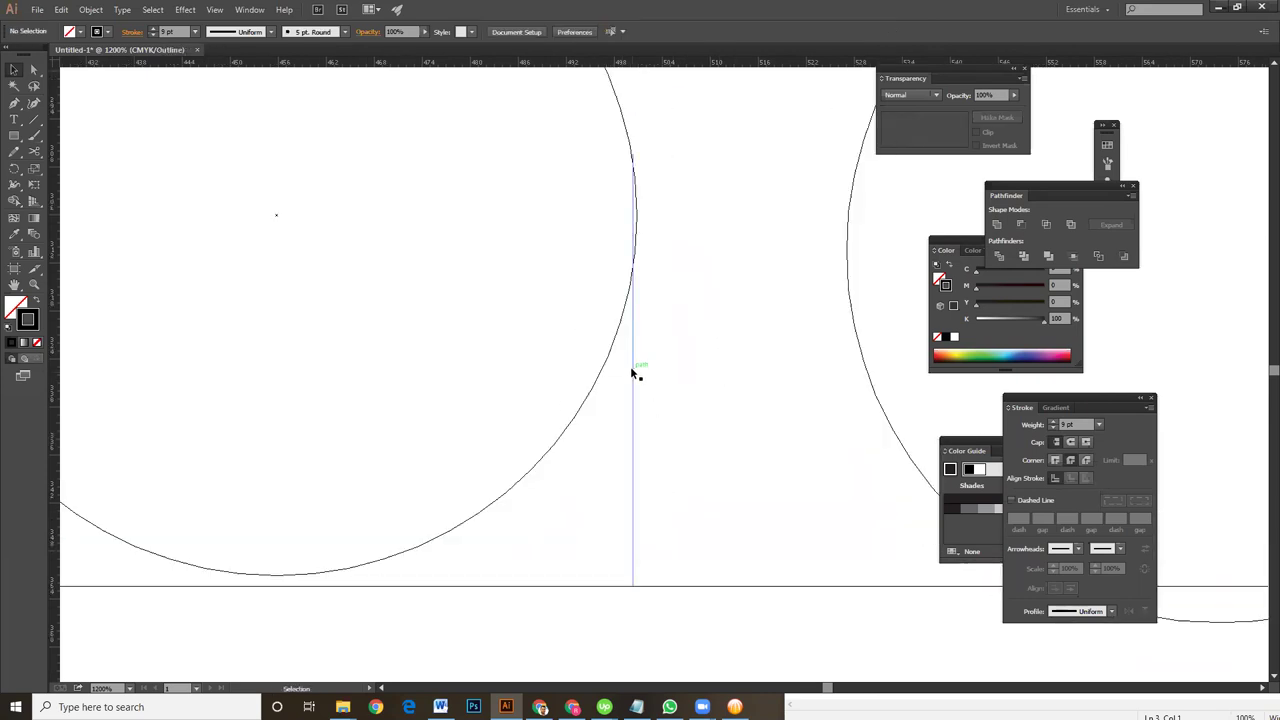
left_click_drag(634, 372, 639, 372)
left_click(686, 370)
Lower the stem's top anchor by 5.25 pt where it meets the bowl
left_click(34, 70)
left_click(638, 157)
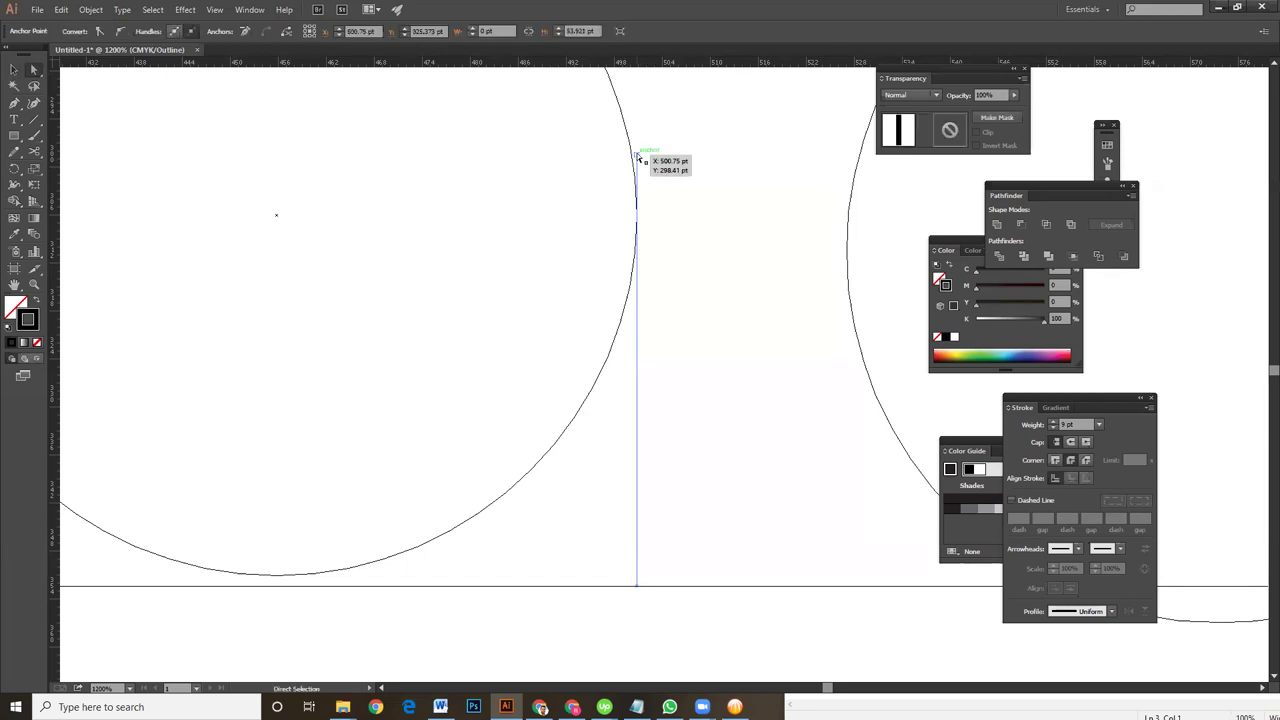
mouse_move(650, 145)
left_mouse_down()
mouse_move(630, 166)
mouse_move(636, 208)
left_mouse_up()
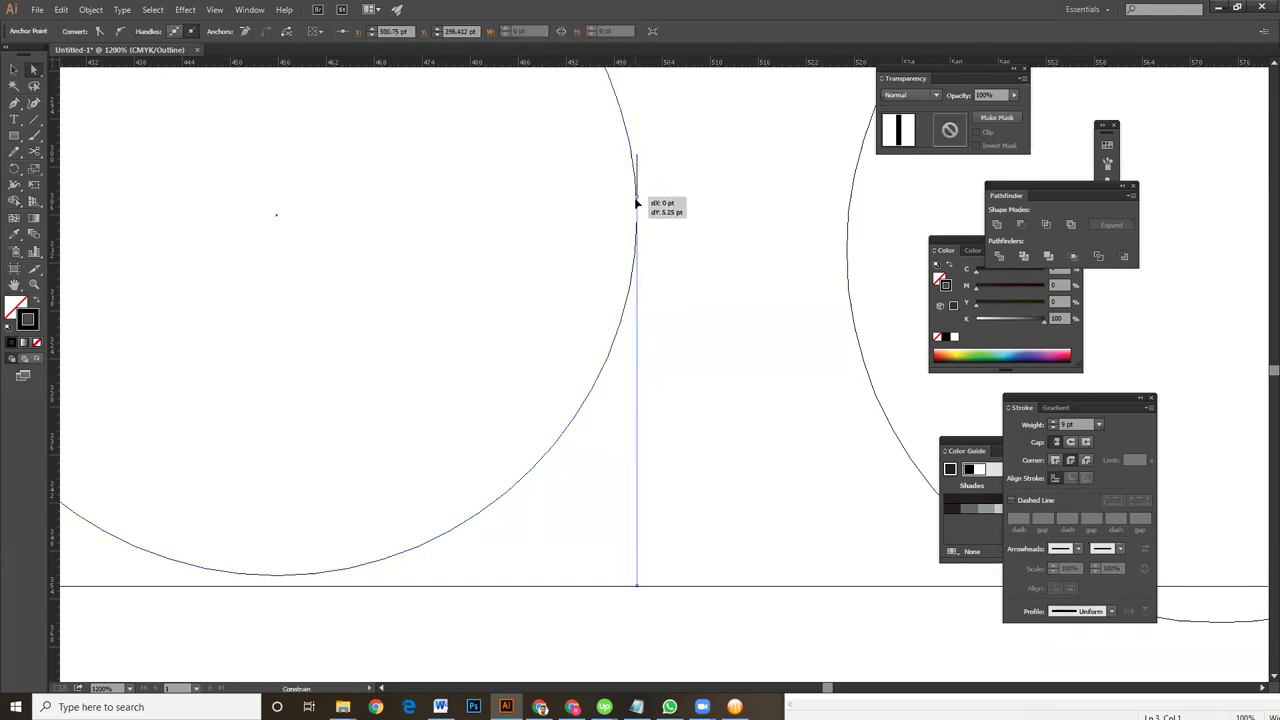
left_click(685, 207)
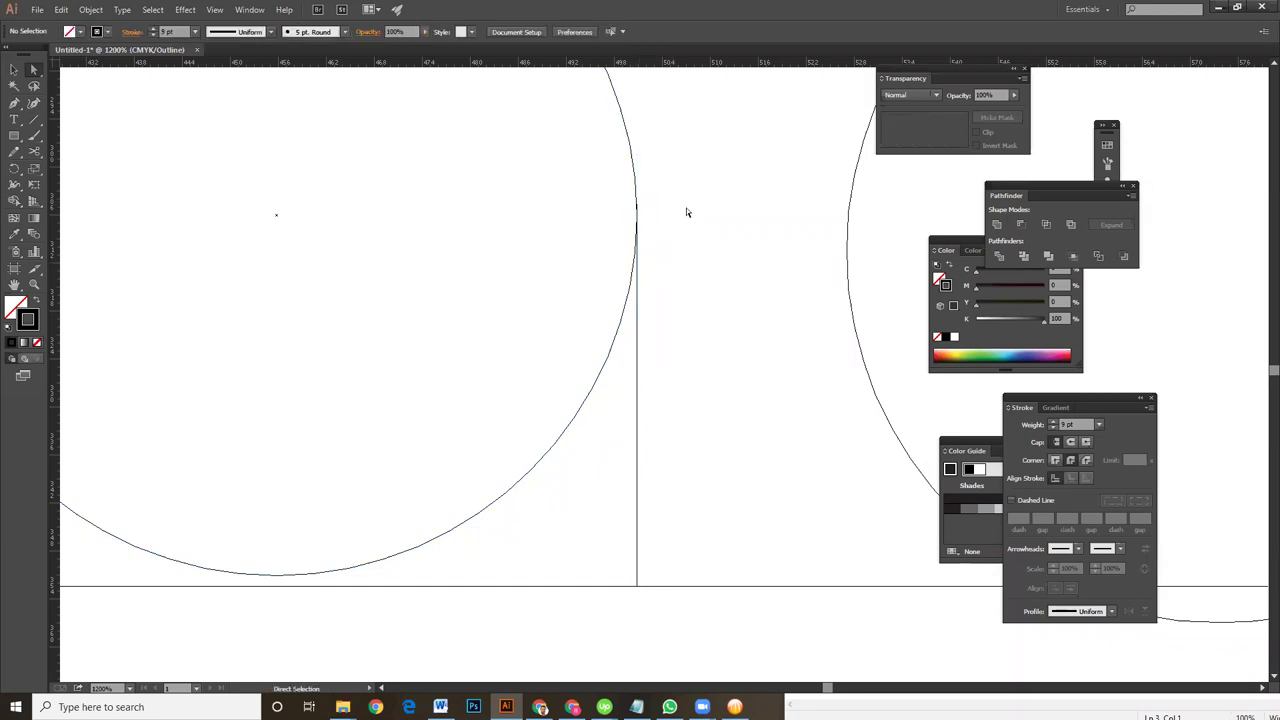
key("ctrl+y")
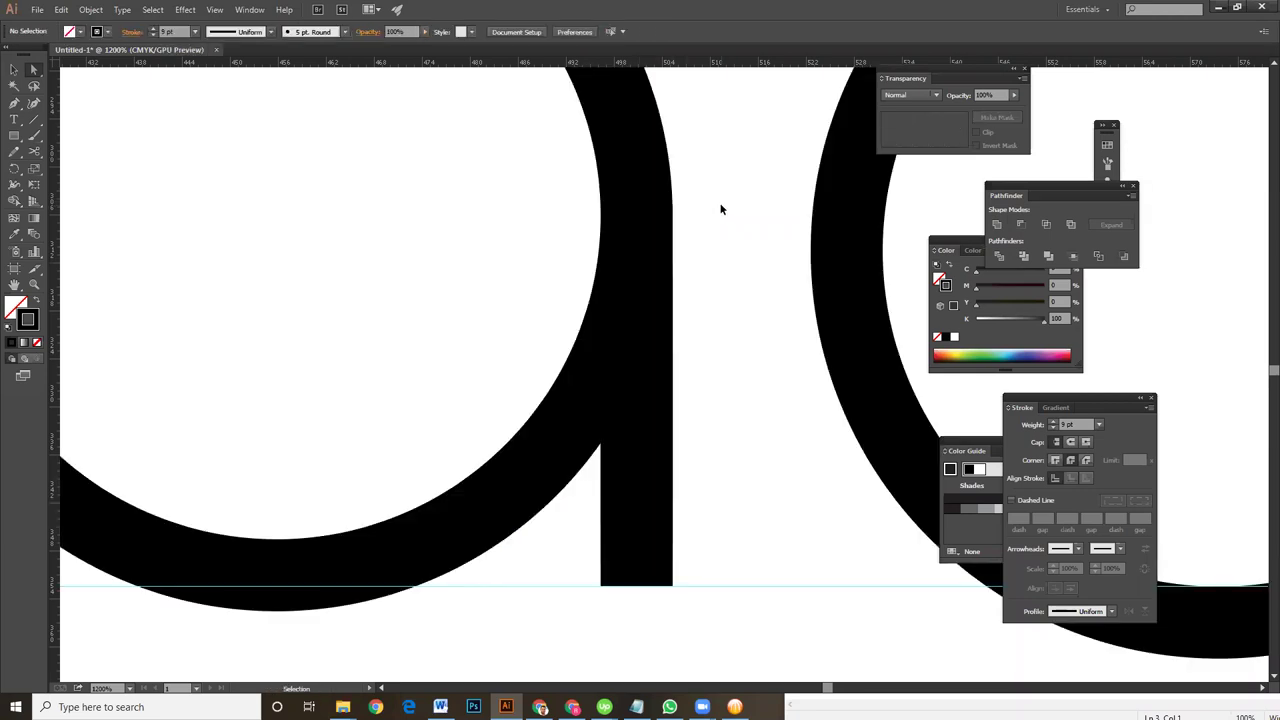
key("ctrl+minus")
key("ctrl+minus")
key("ctrl+minus")
key("ctrl+minus")
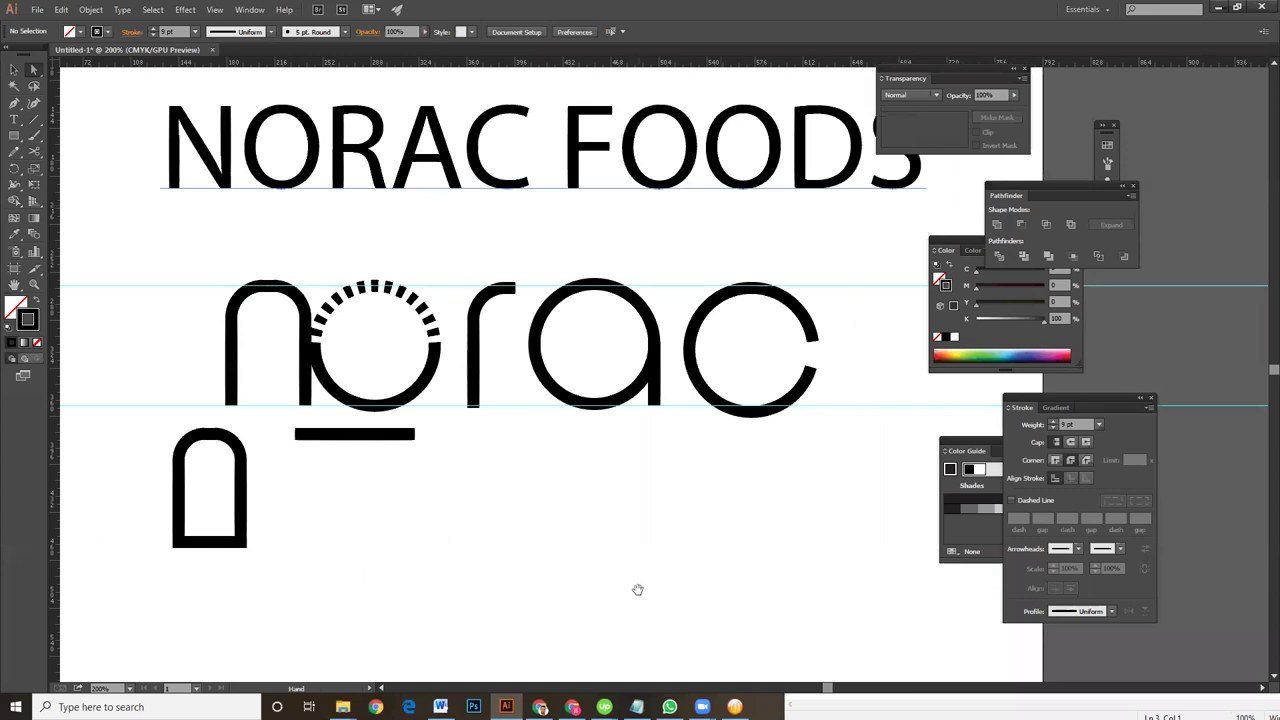
Resize the n arch's height to fit between the guides
left_click_drag(634, 591, 651, 523)
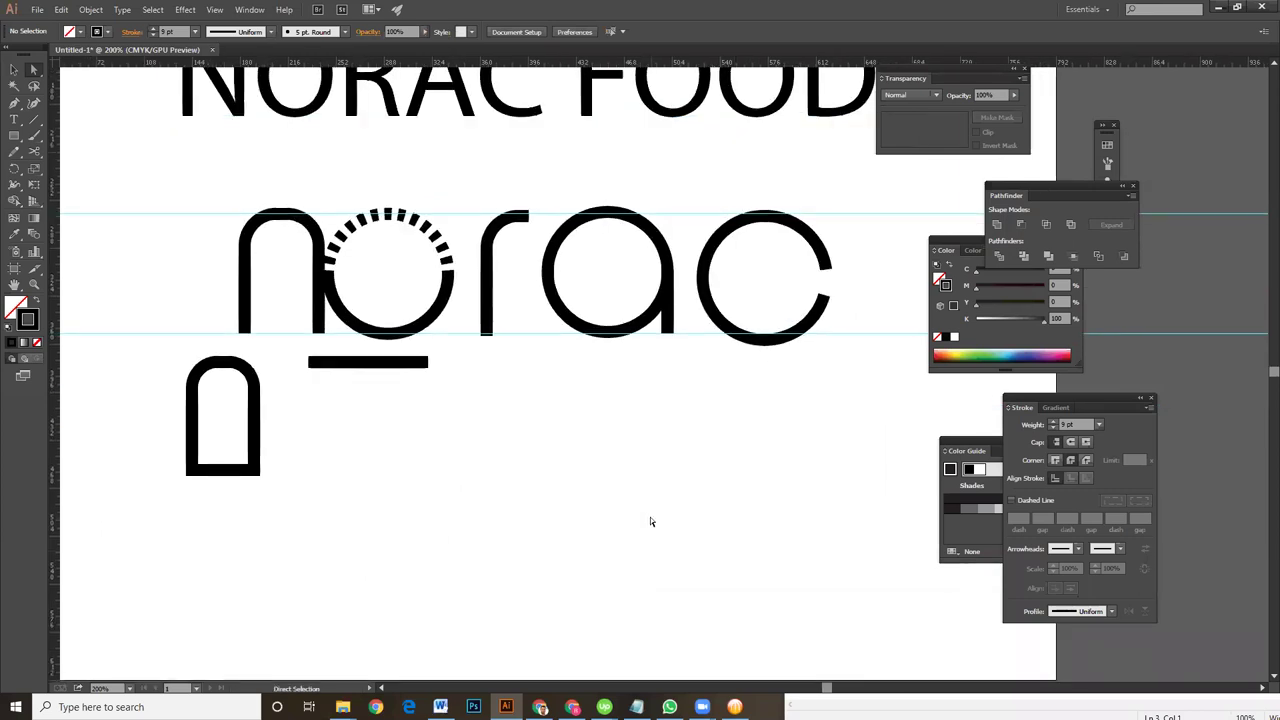
key("v")
scroll(442, 403, "down", 2)
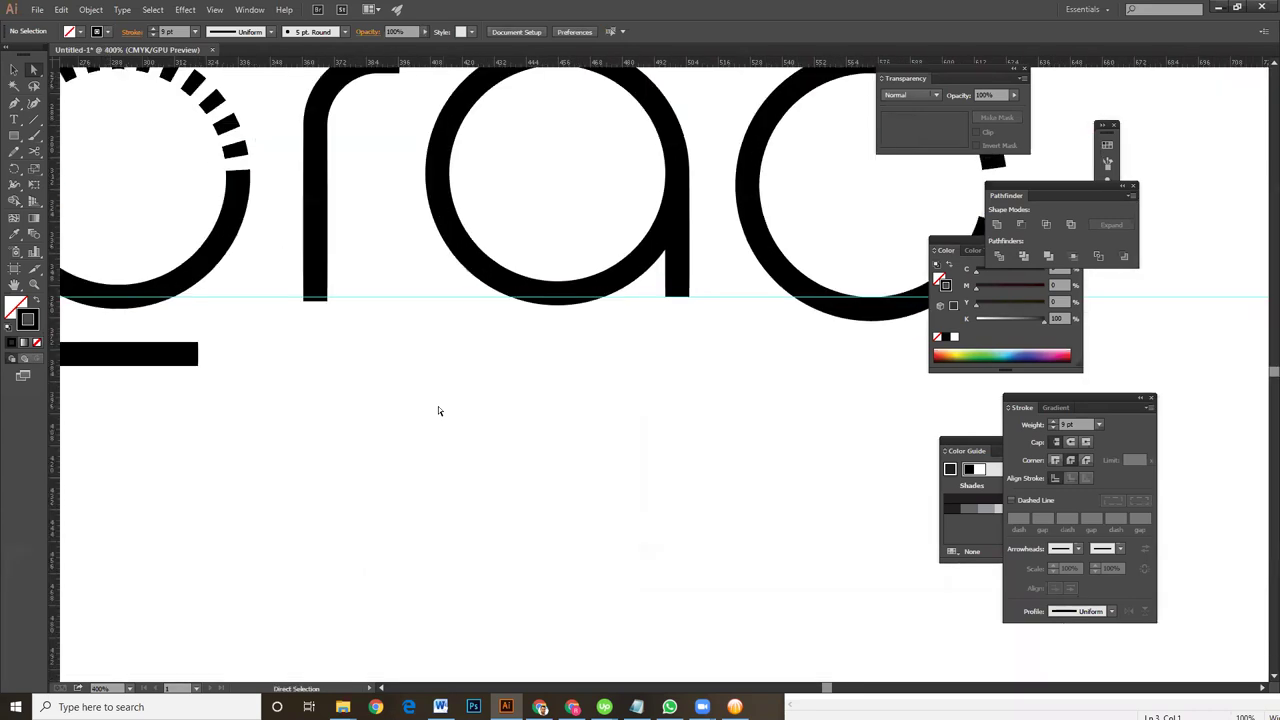
key("ctrl+equal")
scroll(438, 406, "left", 3)
left_click(14, 69)
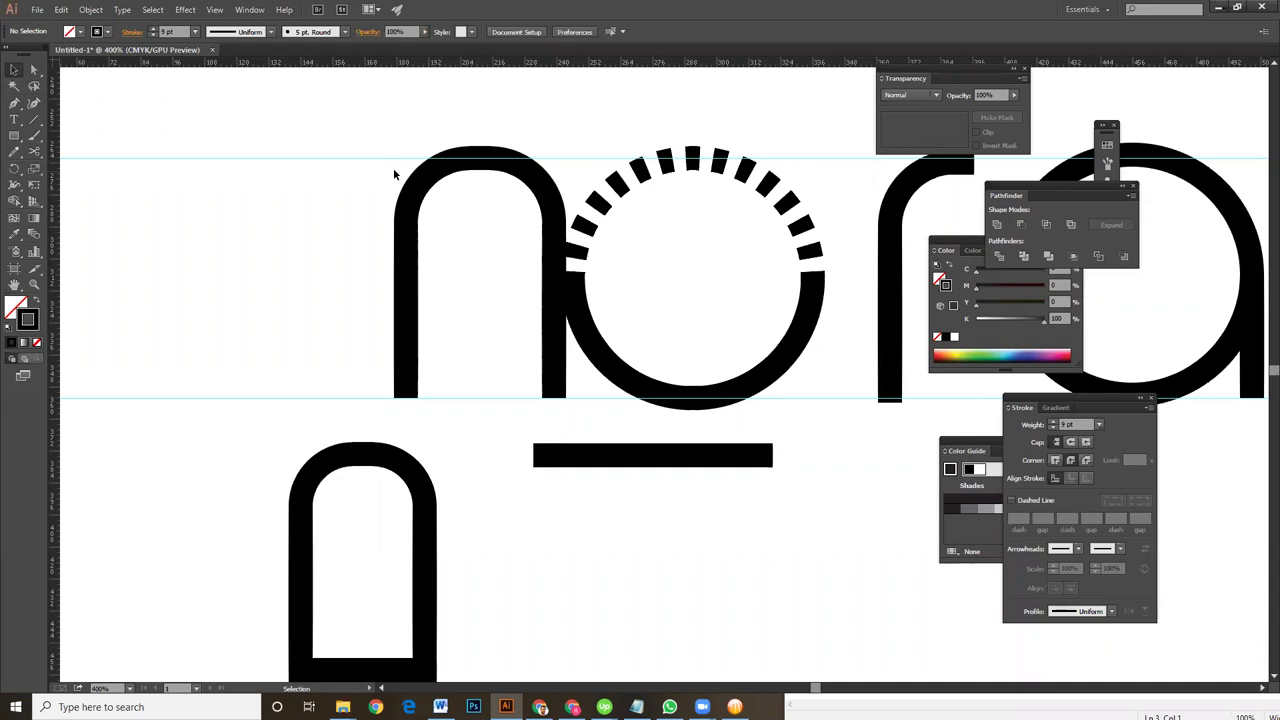
left_click(405, 200)
left_click_drag(483, 162, 480, 171)
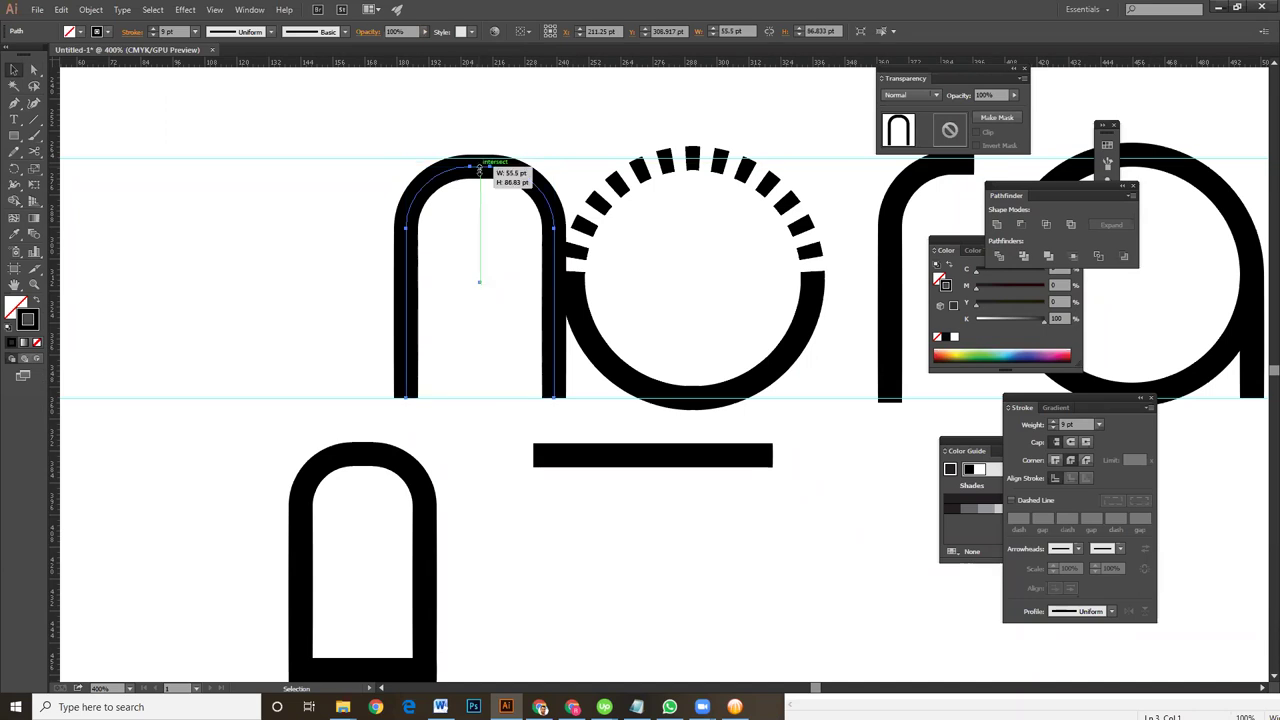
left_click(487, 270)
Scale the dashed-top o group down from its corners to sit between the guides
scroll(487, 270, "right", 3)
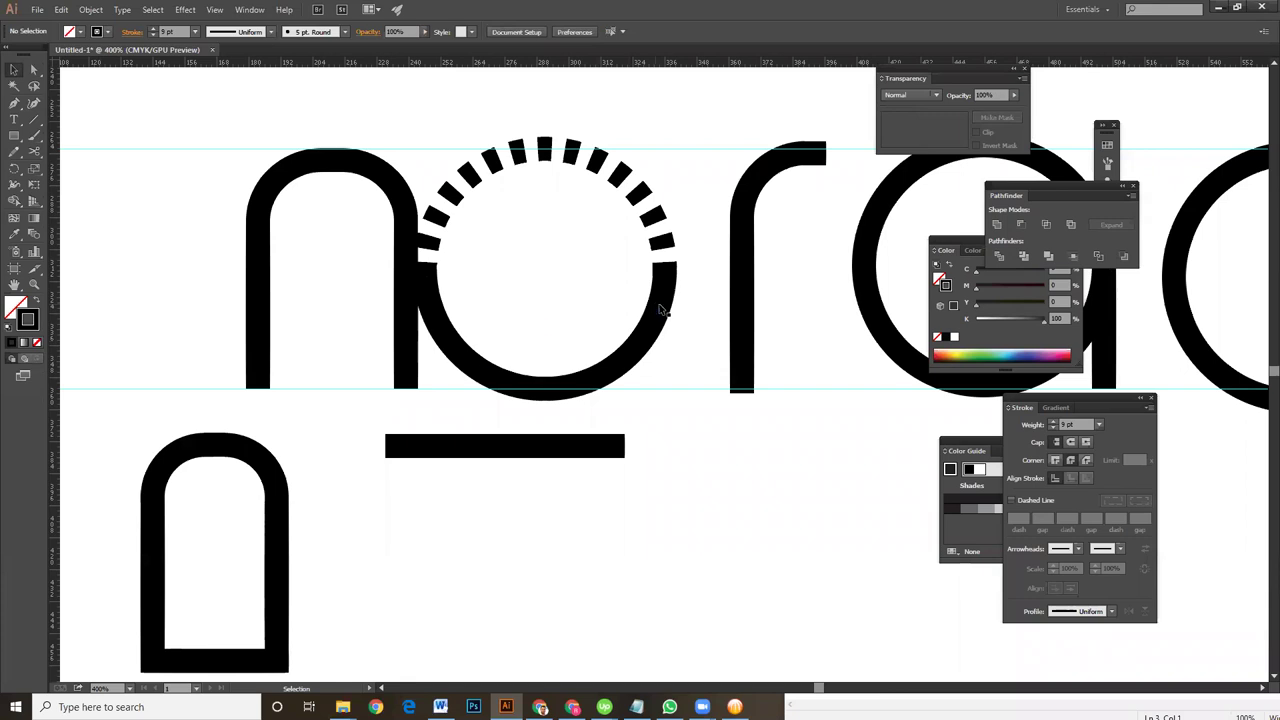
left_click(665, 268)
left_click_drag(686, 217, 609, 277)
key("ctrl+z")
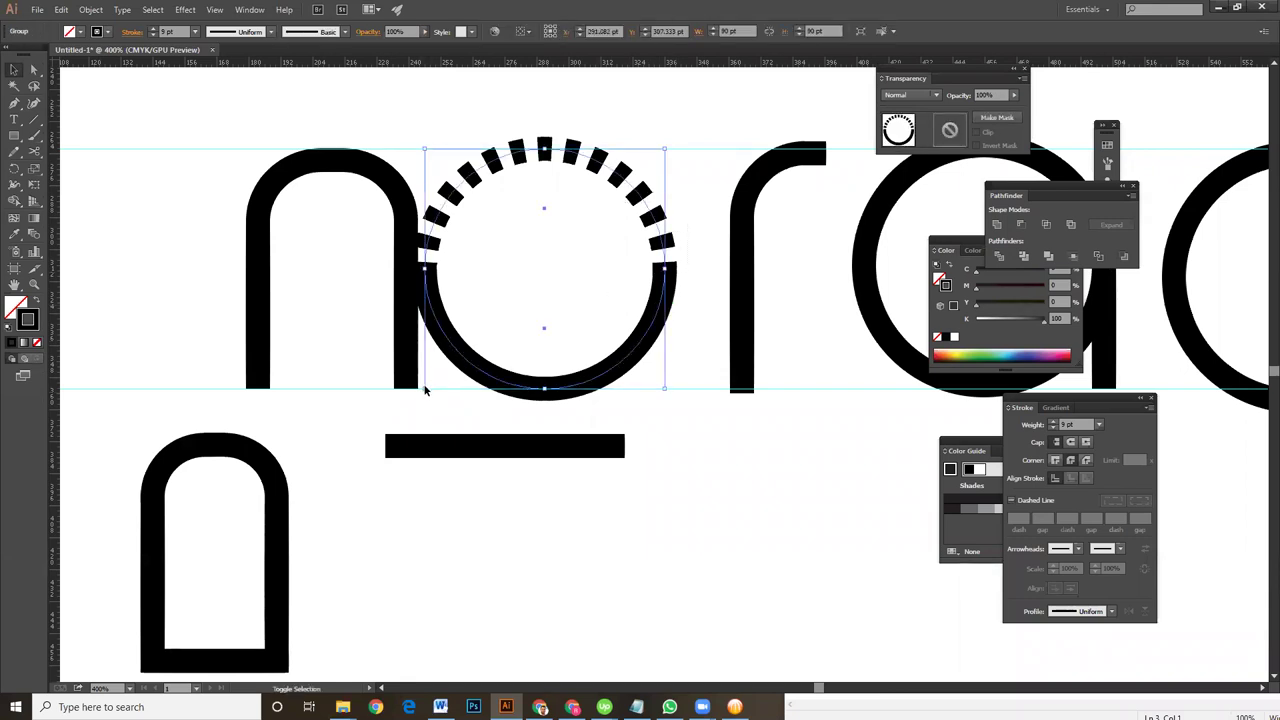
left_click_drag(424, 388, 433, 381)
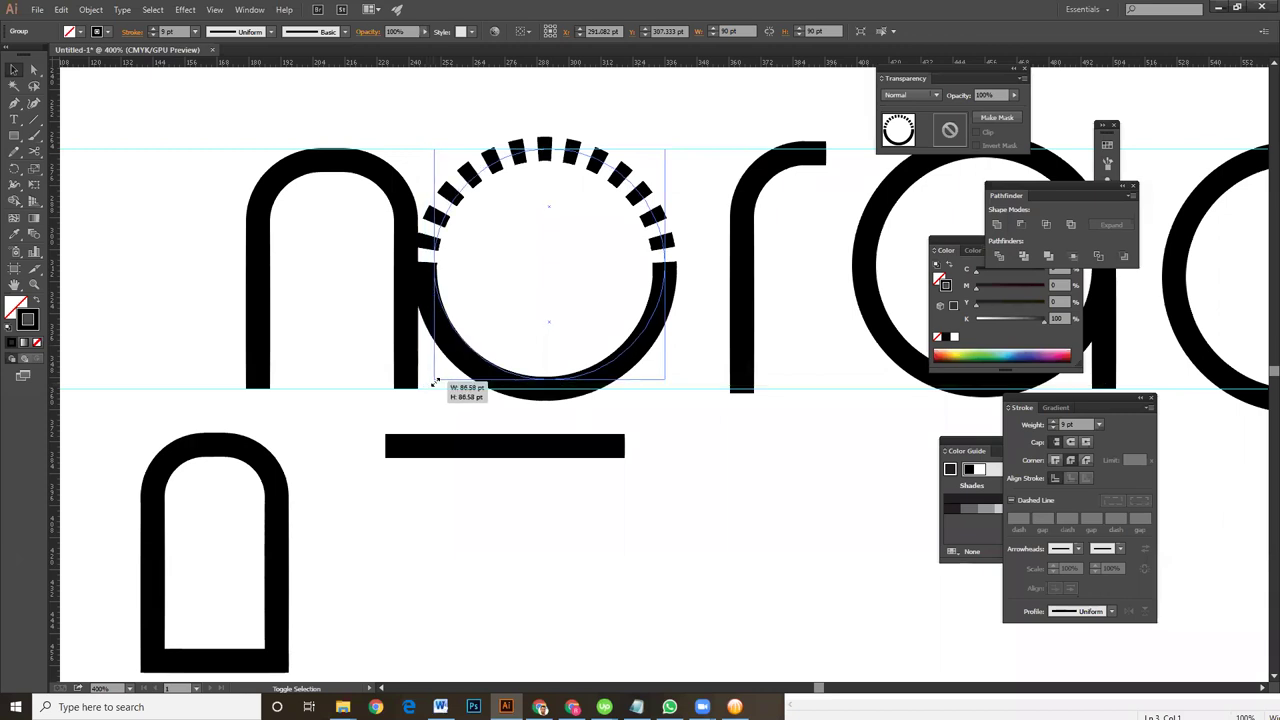
left_click_drag(665, 149, 652, 167)
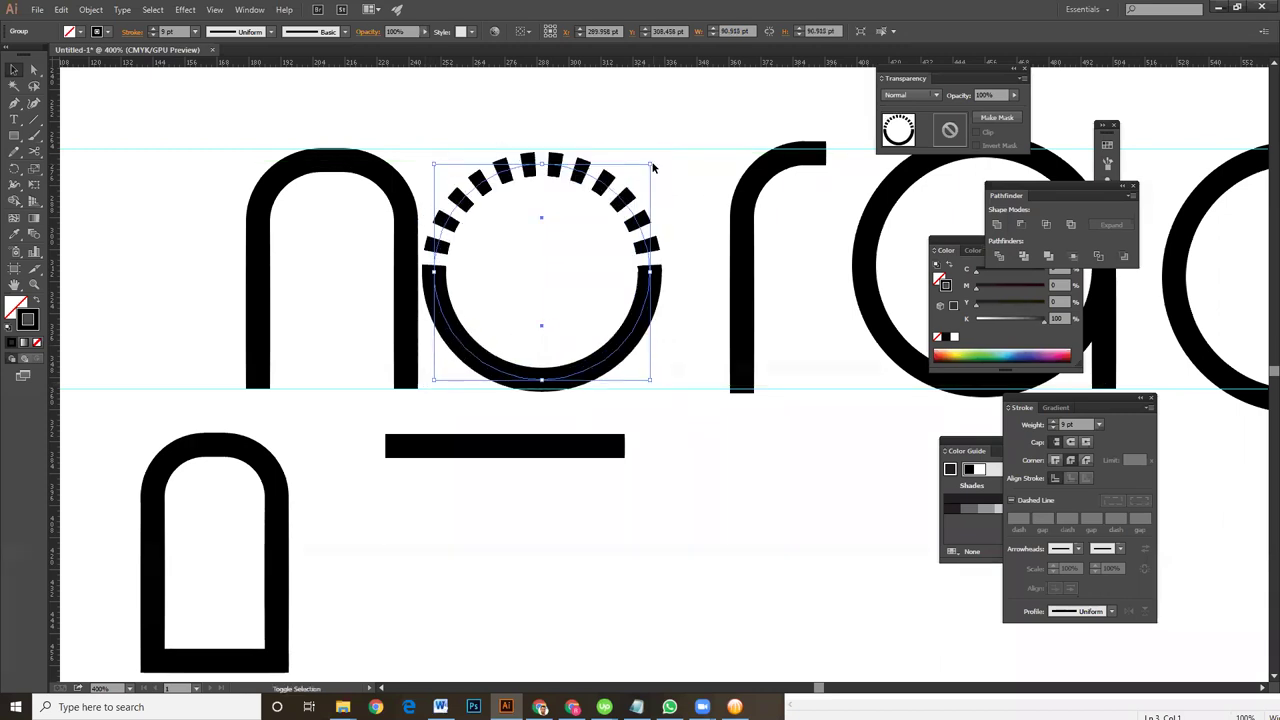
left_click_drag(433, 381, 437, 378)
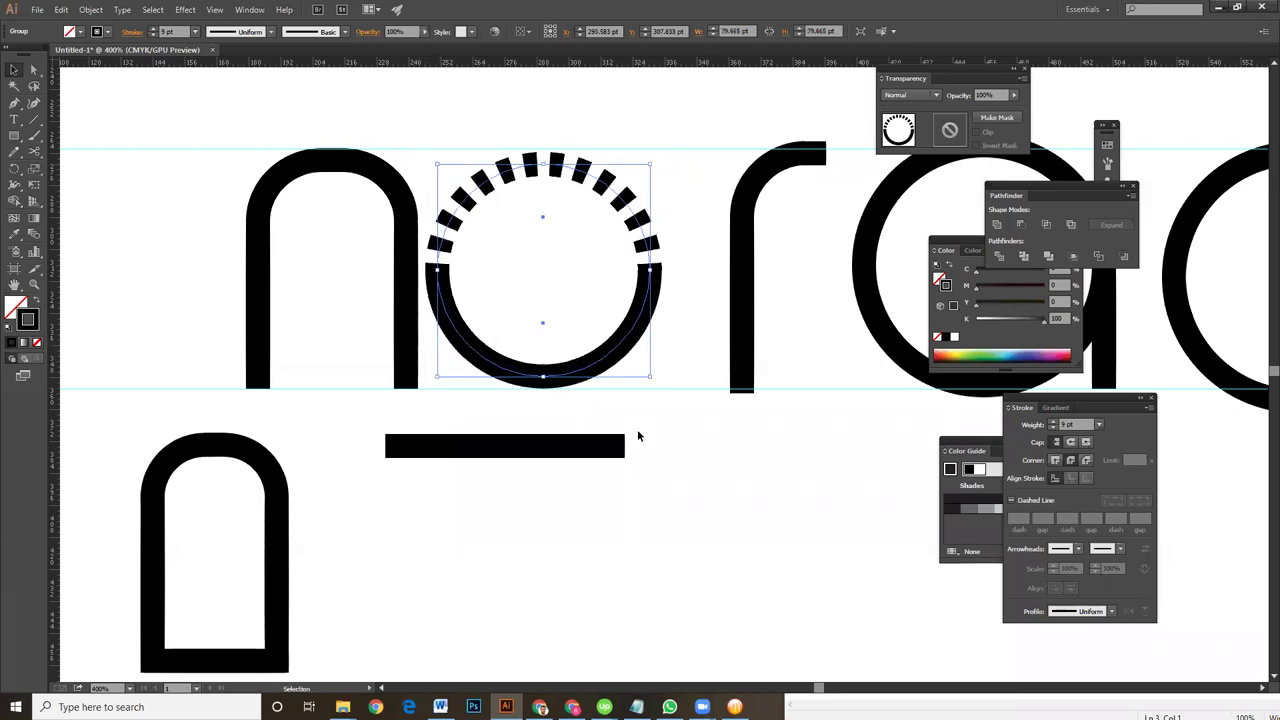
Nudge the dashed o three steps right and drag the r left toward it
key("Right")
key("Right")
key("Right")
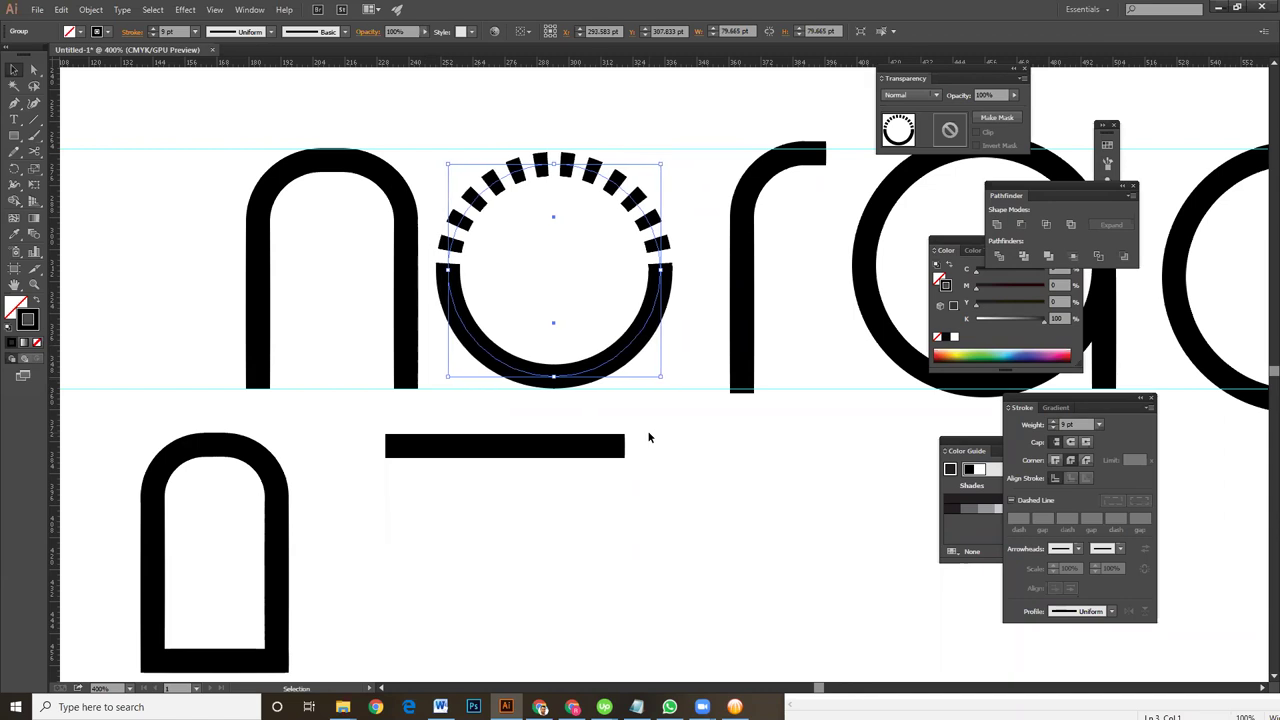
key("Right")
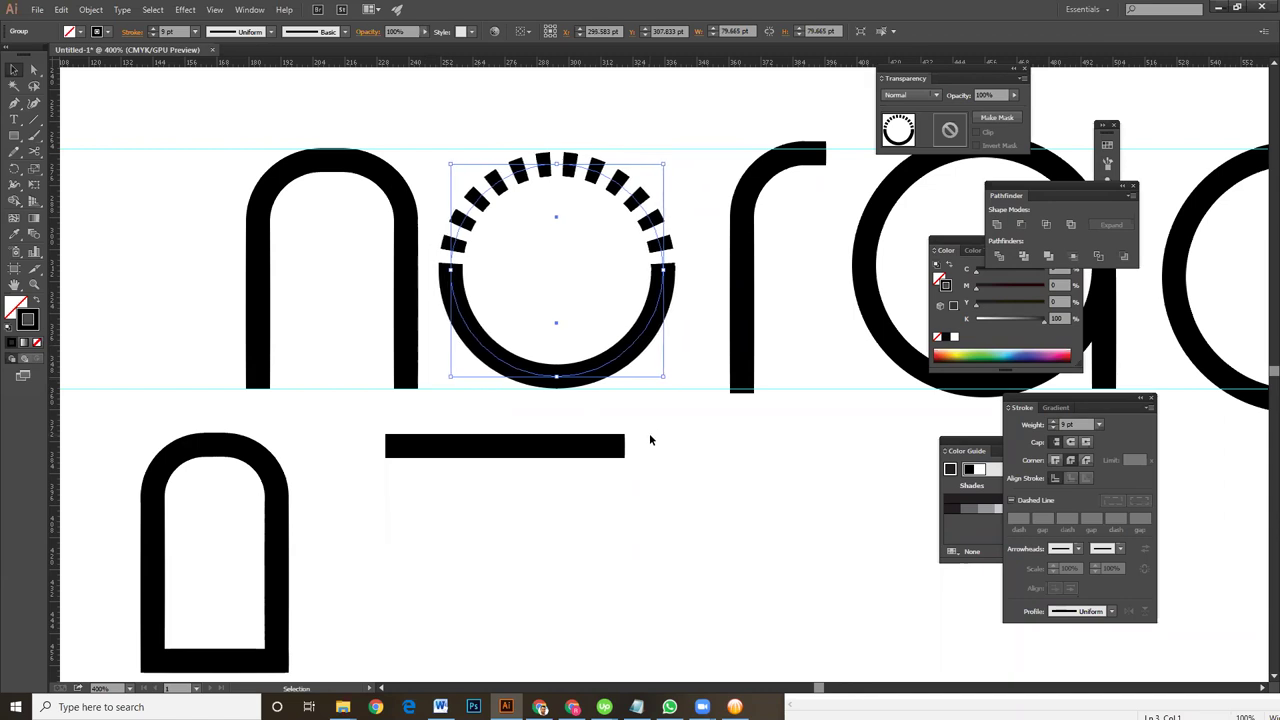
key("Right")
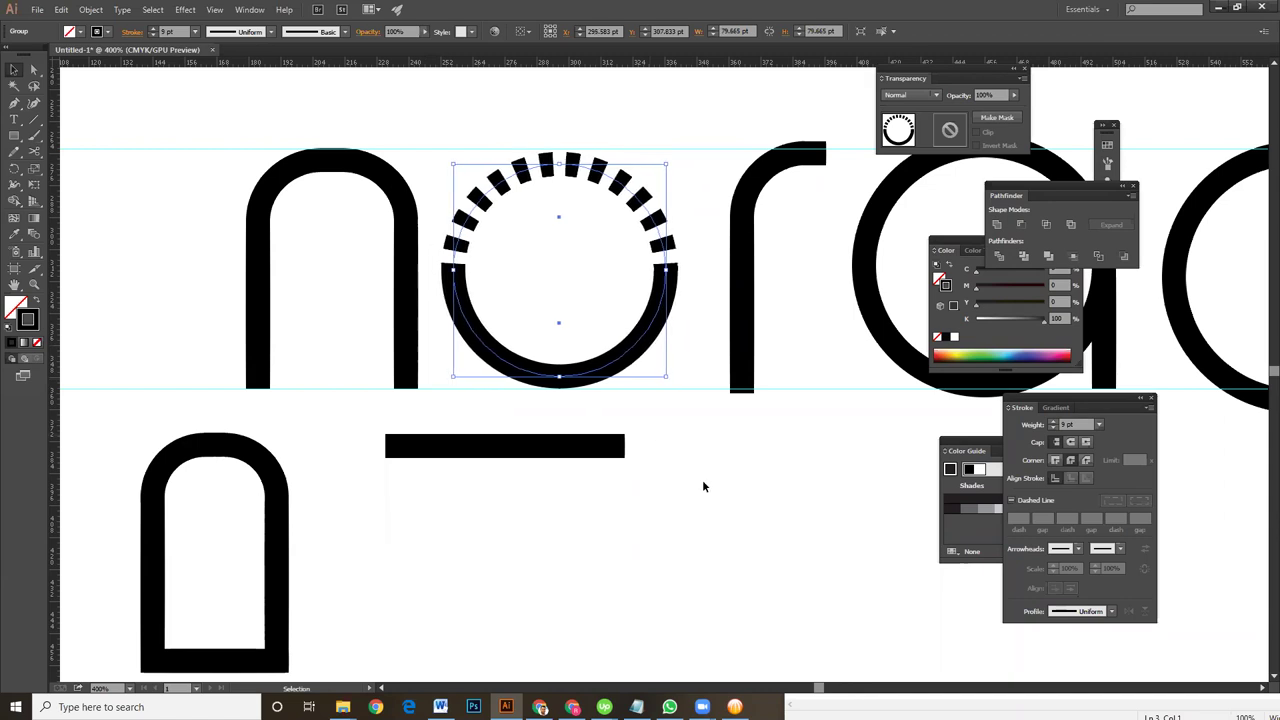
left_click(704, 480)
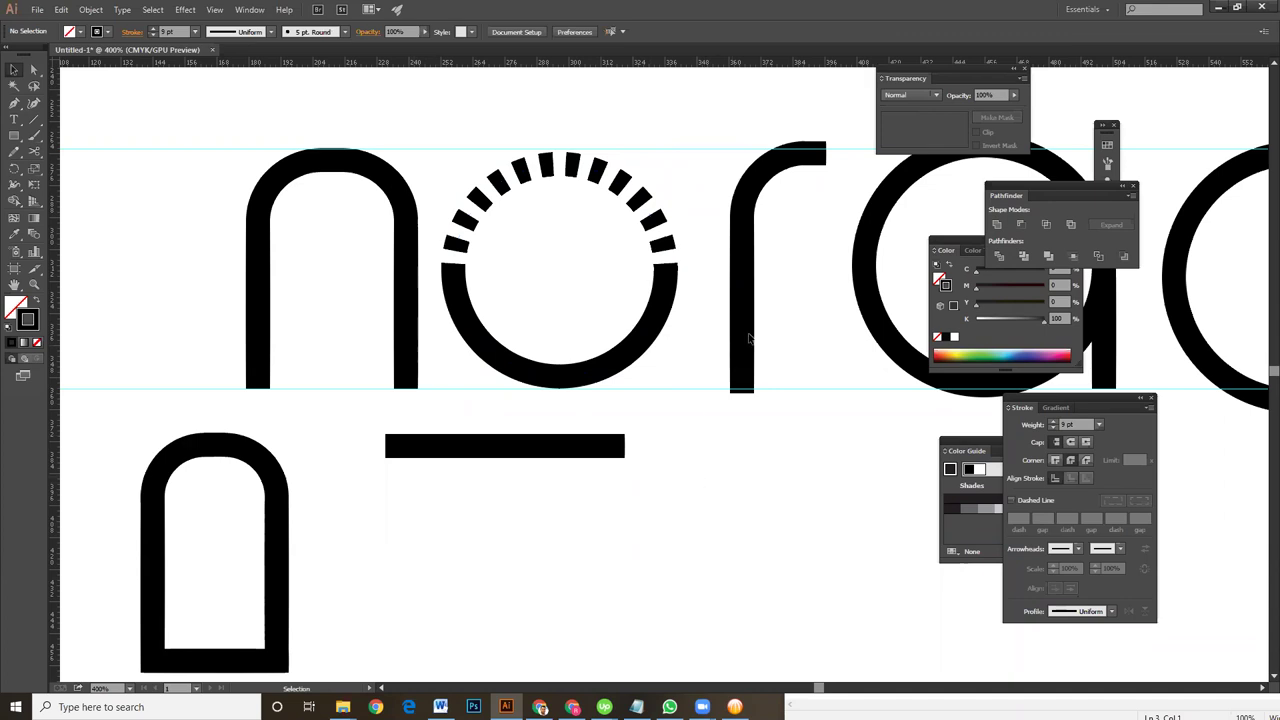
left_click_drag(748, 338, 709, 320)
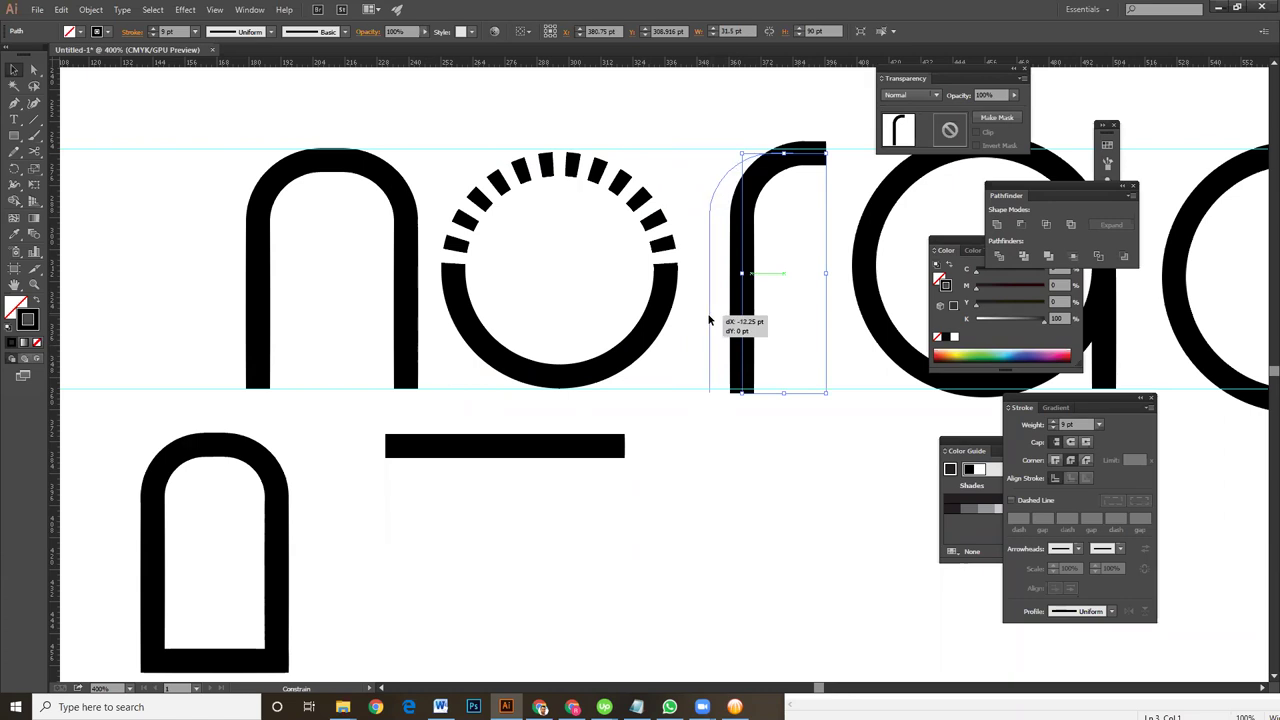
Marquee-select the a and move it slightly left
left_click(731, 443)
left_click_drag(854, 439, 346, 486)
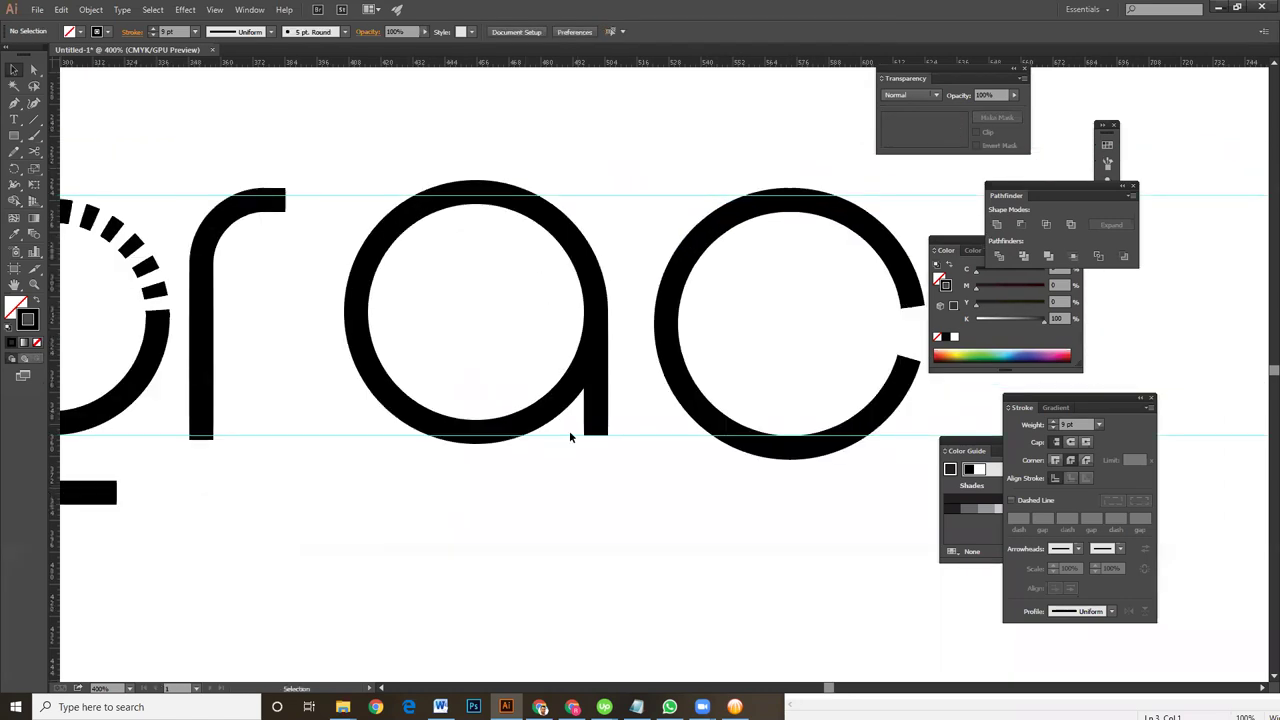
left_click_drag(278, 351, 606, 408)
mouse_move(356, 342)
left_mouse_down()
mouse_move(533, 342)
mouse_move(509, 337)
left_mouse_up()
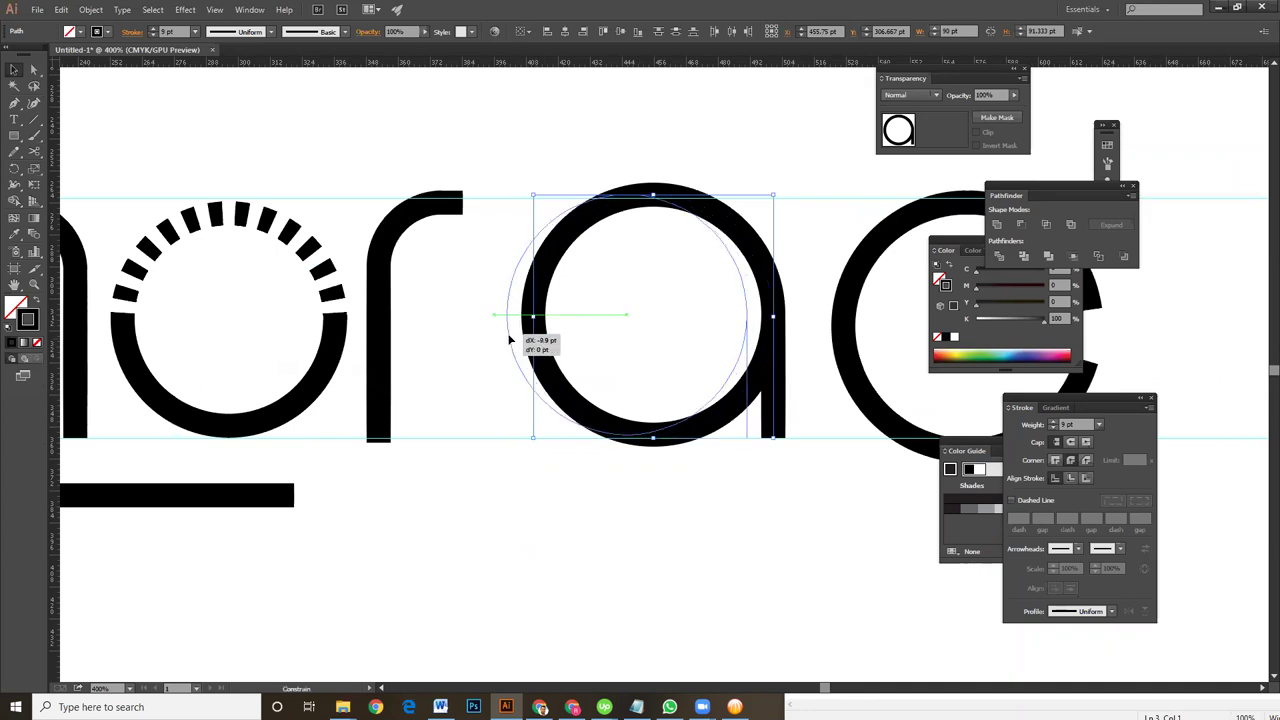
Move the c left toward the a and shrink it to about 85 pt
left_click_drag(726, 540, 390, 500)
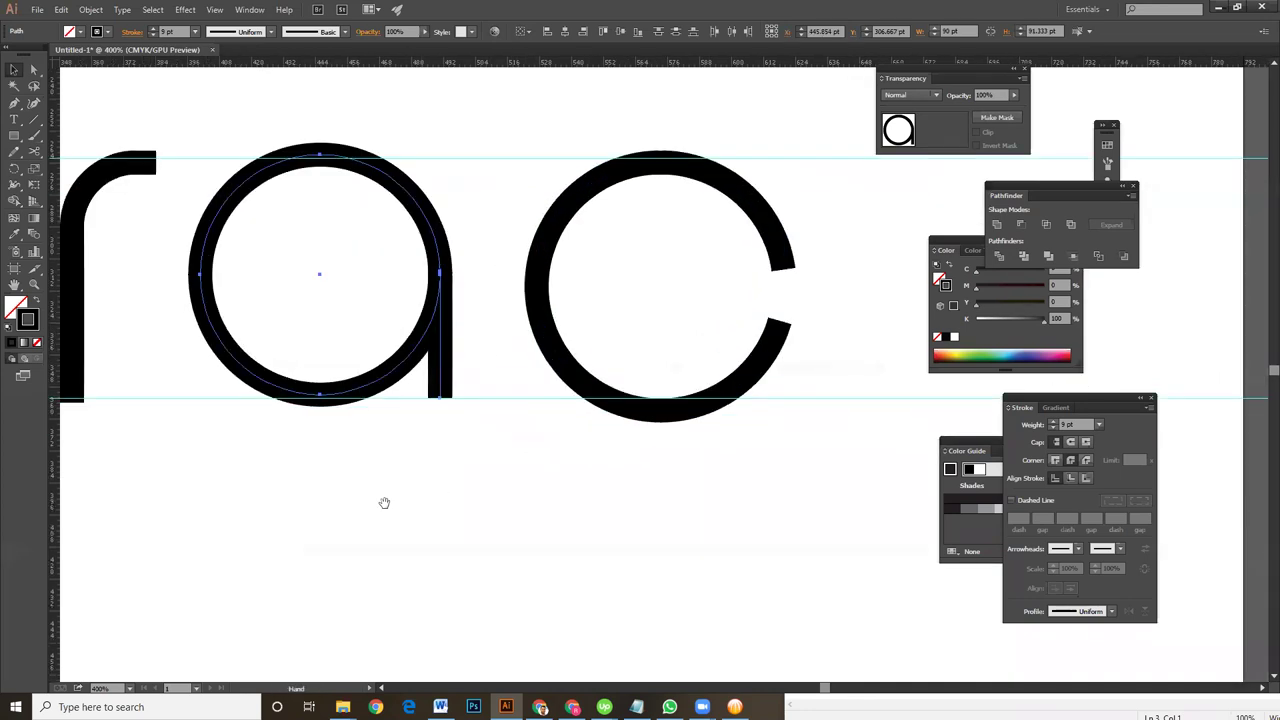
left_click_drag(513, 272, 496, 272)
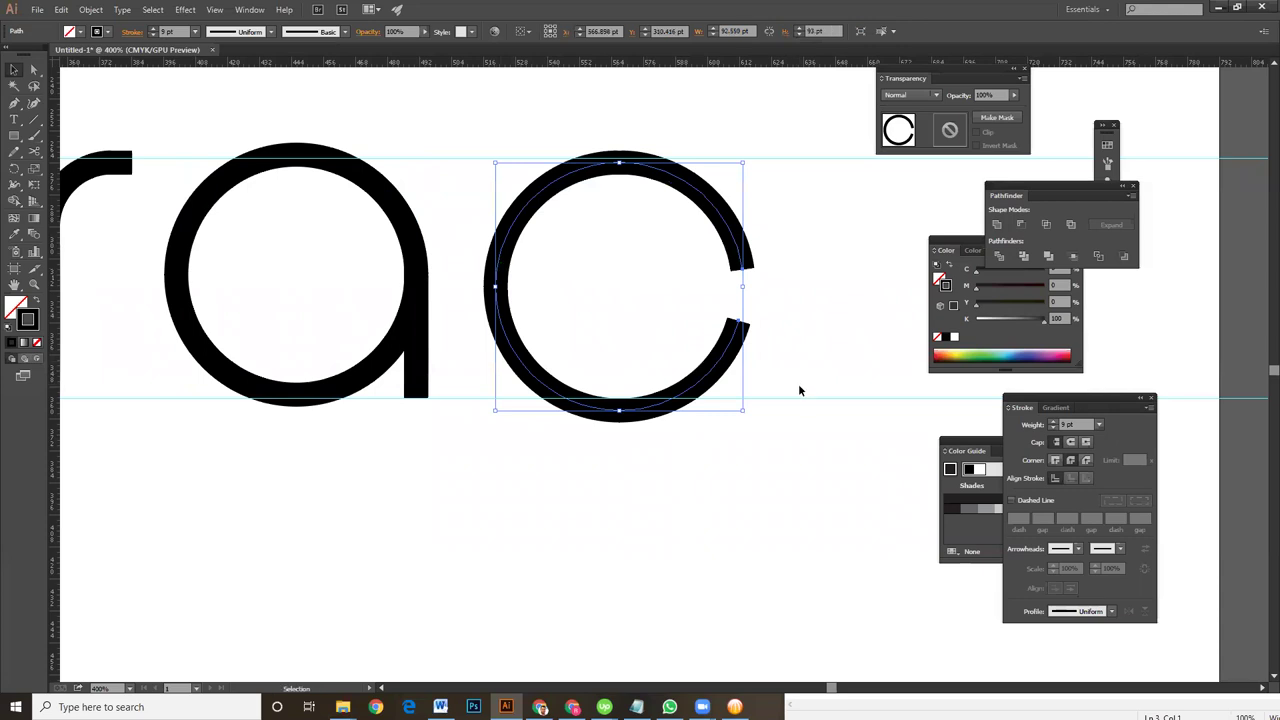
left_click_drag(741, 410, 730, 404)
left_click_drag(730, 162, 725, 170)
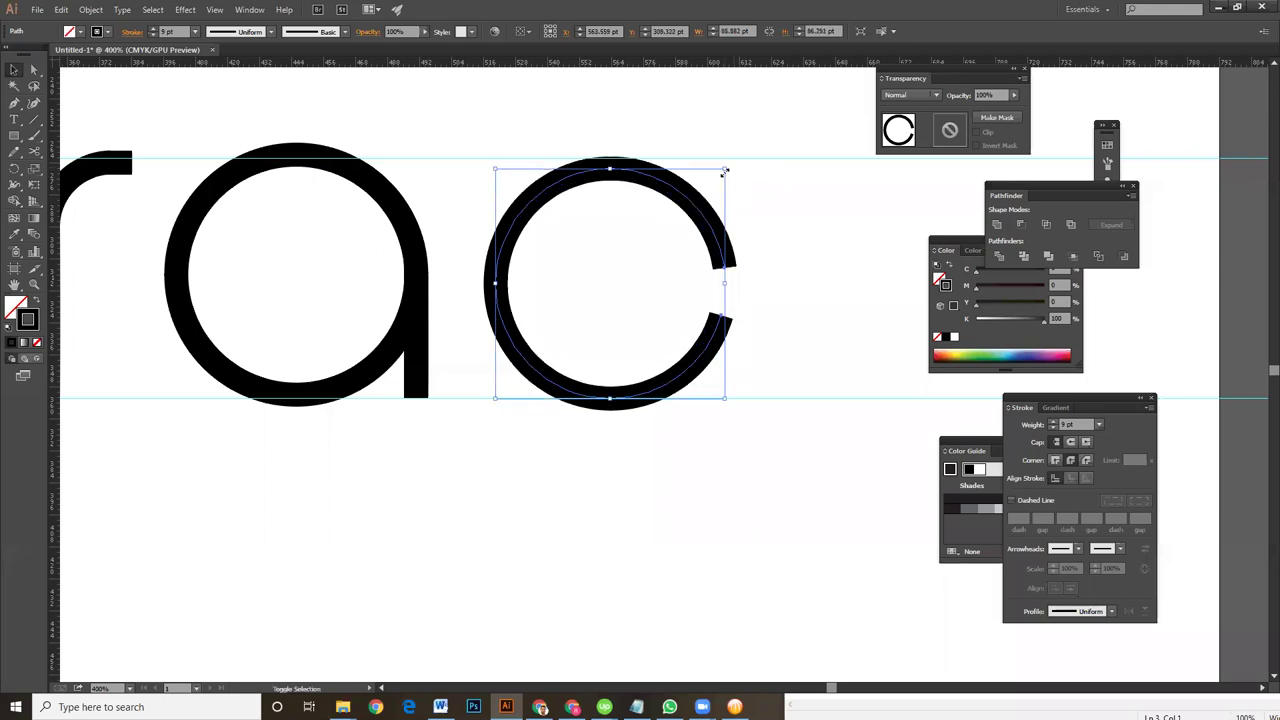
left_click_drag(725, 170, 720, 177)
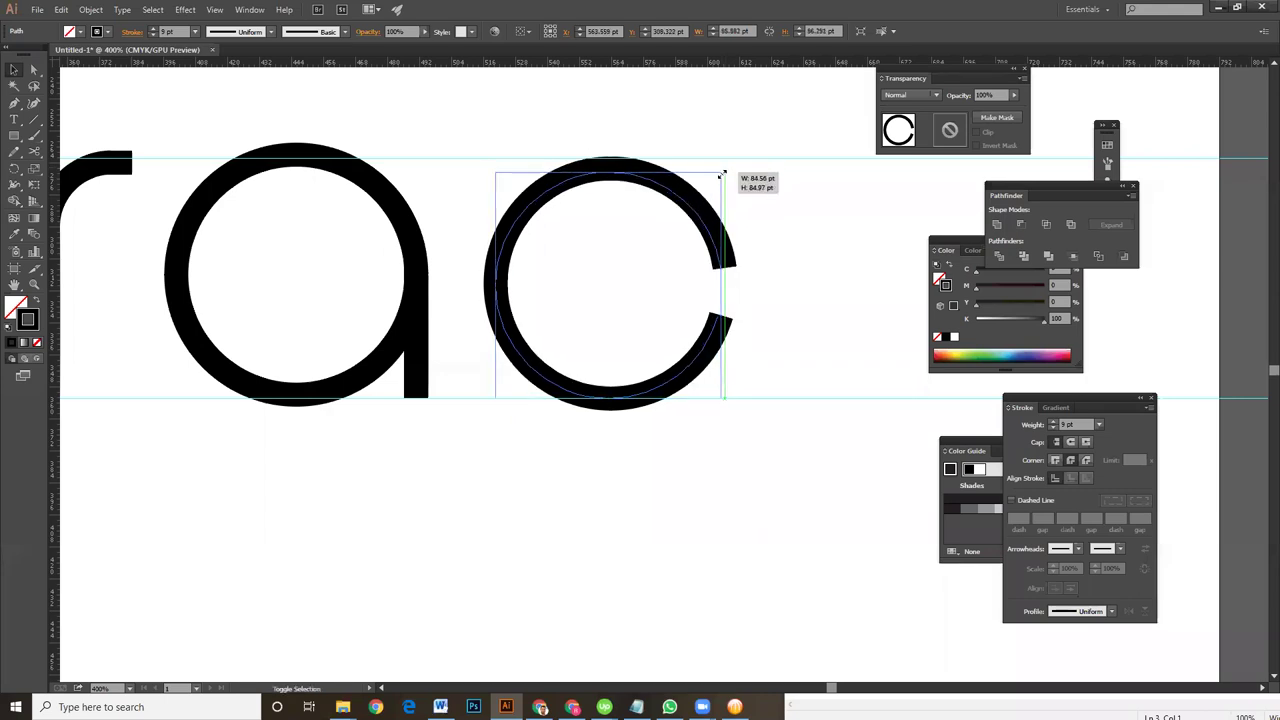
left_click(781, 357)
Delete the short horizontal bar and the spare arch copy below the lettering
key("ctrl+minus")
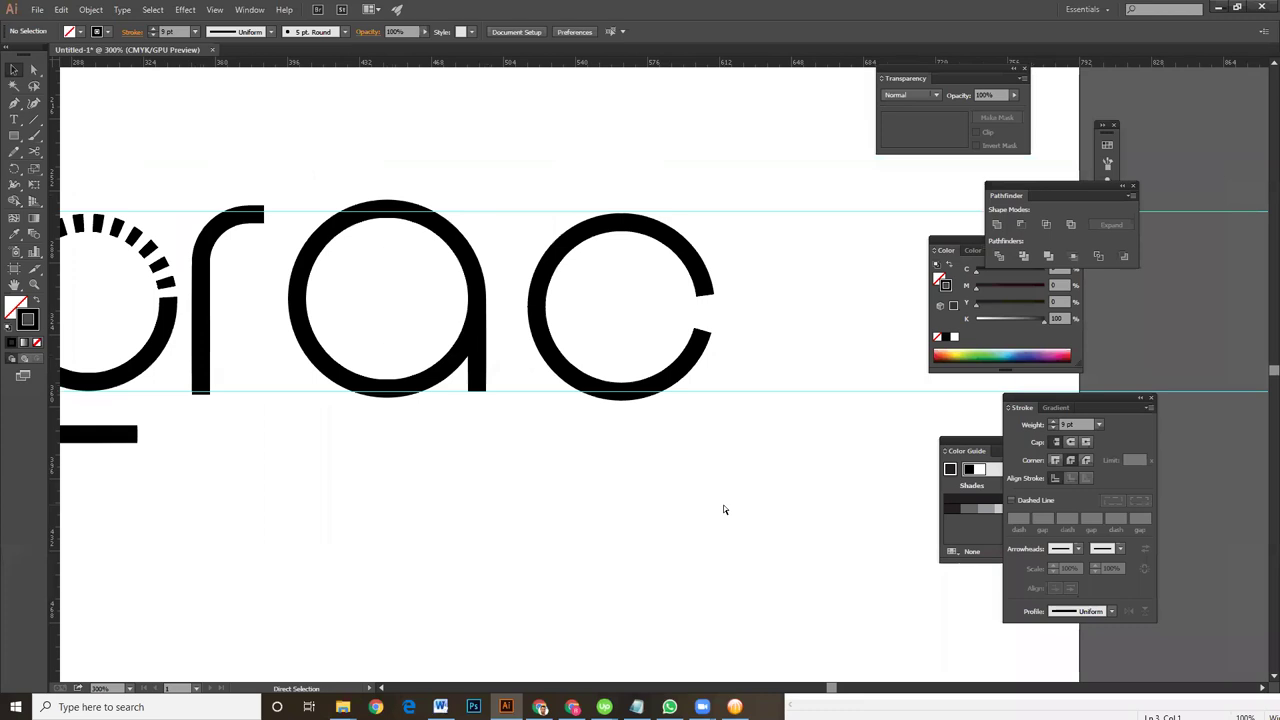
key("ctrl+minus")
left_click_drag(722, 503, 848, 508)
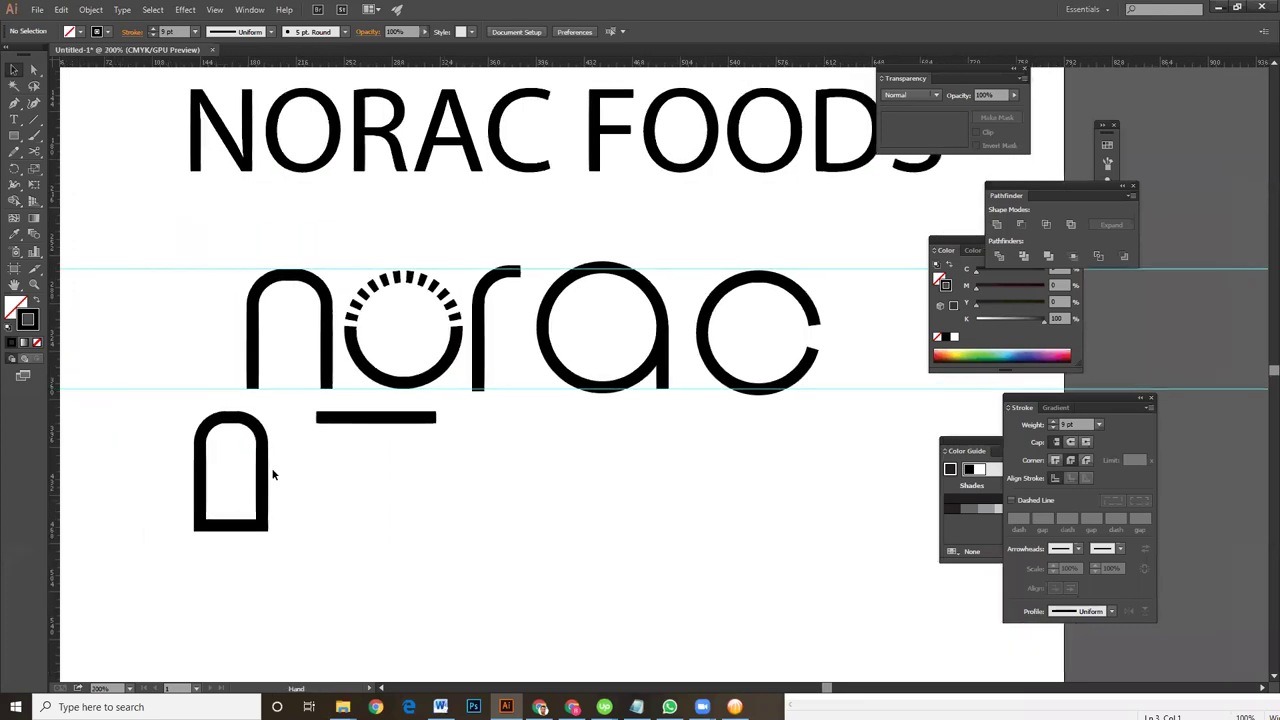
left_click(336, 416)
key("Delete")
left_click_drag(295, 438, 255, 465)
key("Delete")
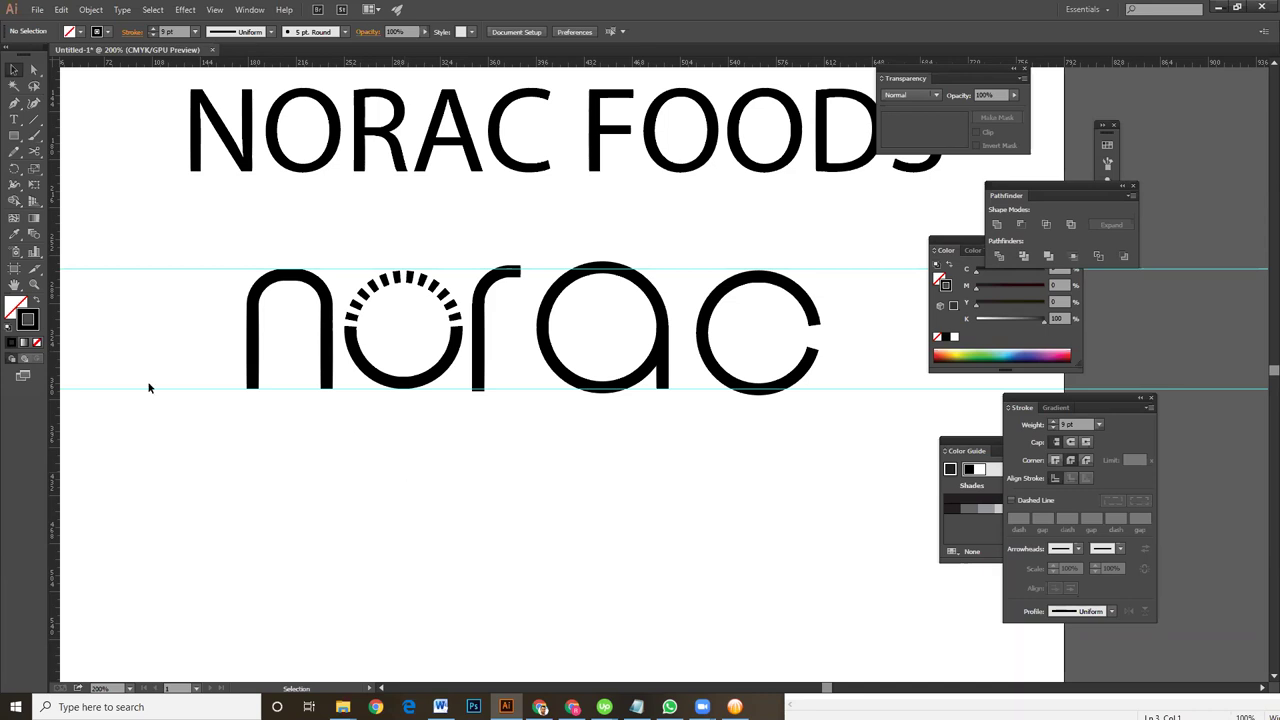
Alt-drag a copy of the full norac lettering down and away from the original
left_click_drag(166, 290, 786, 371)
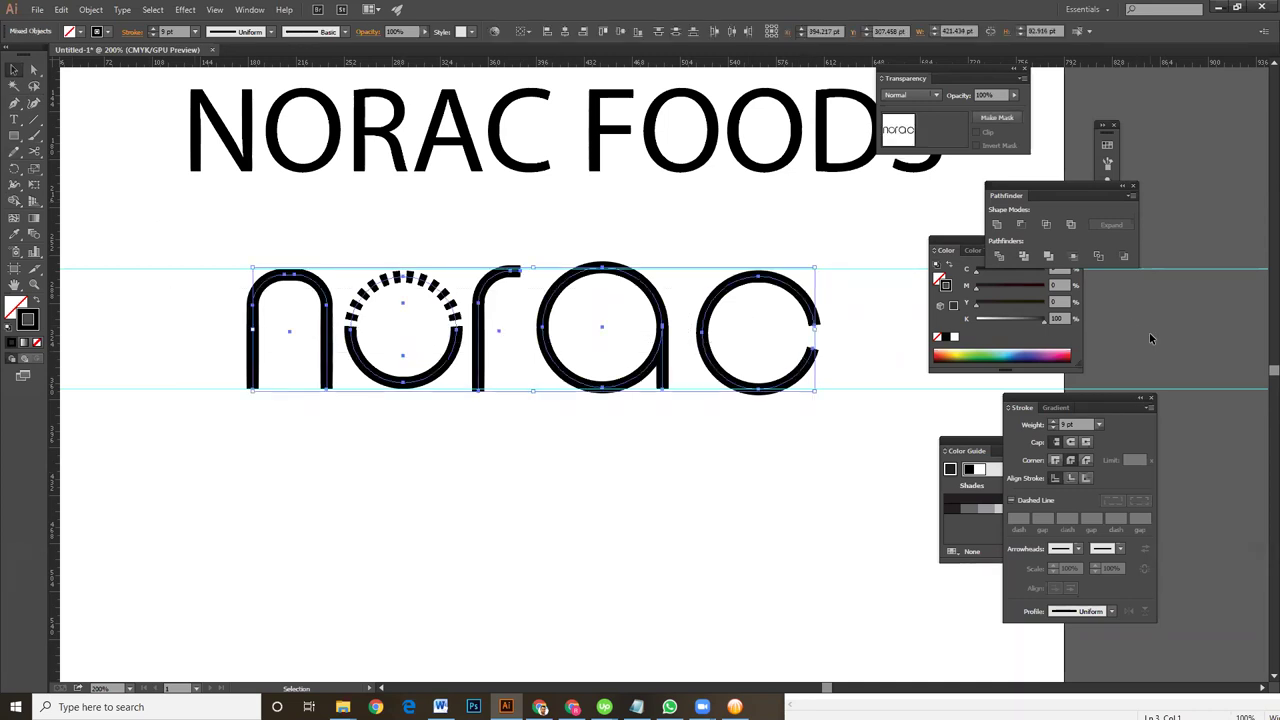
left_click_drag(774, 503, 300, 423)
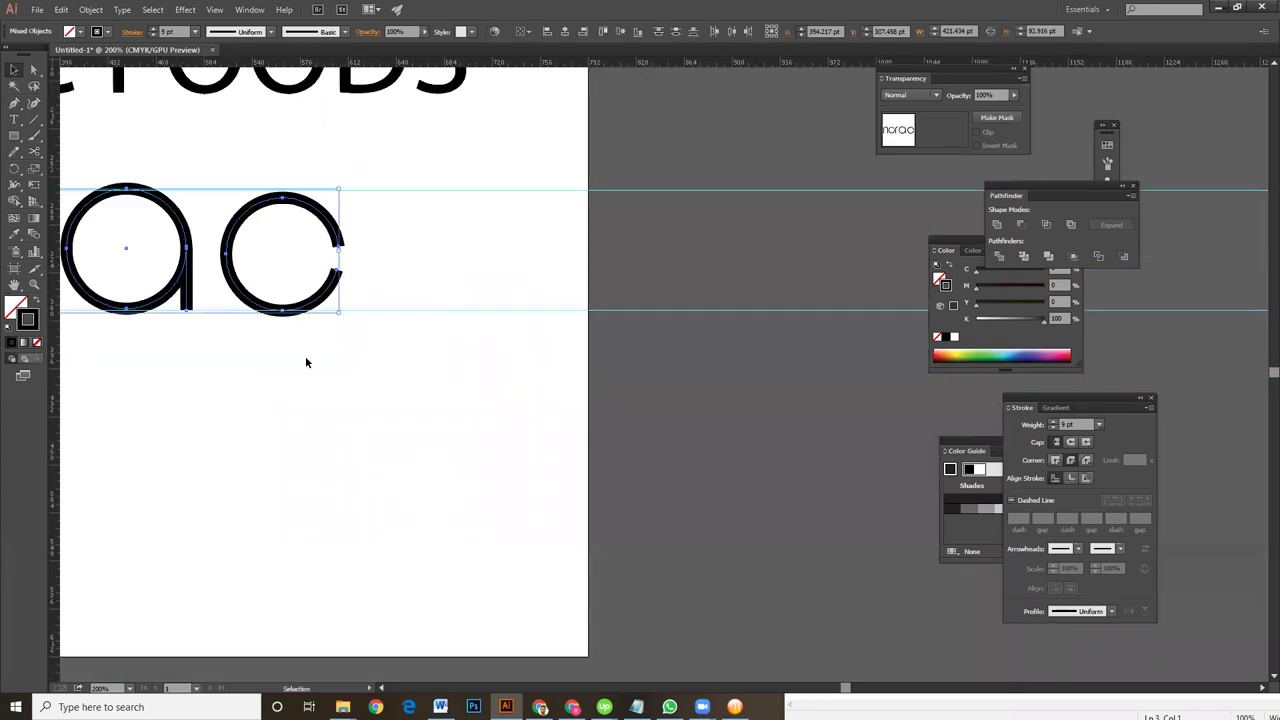
mouse_move(268, 309)
left_mouse_down()
mouse_move(843, 551)
mouse_move(823, 623)
mouse_move(830, 570)
left_mouse_up()
left_click_drag(789, 639, 734, 396)
key("ctrl+z")
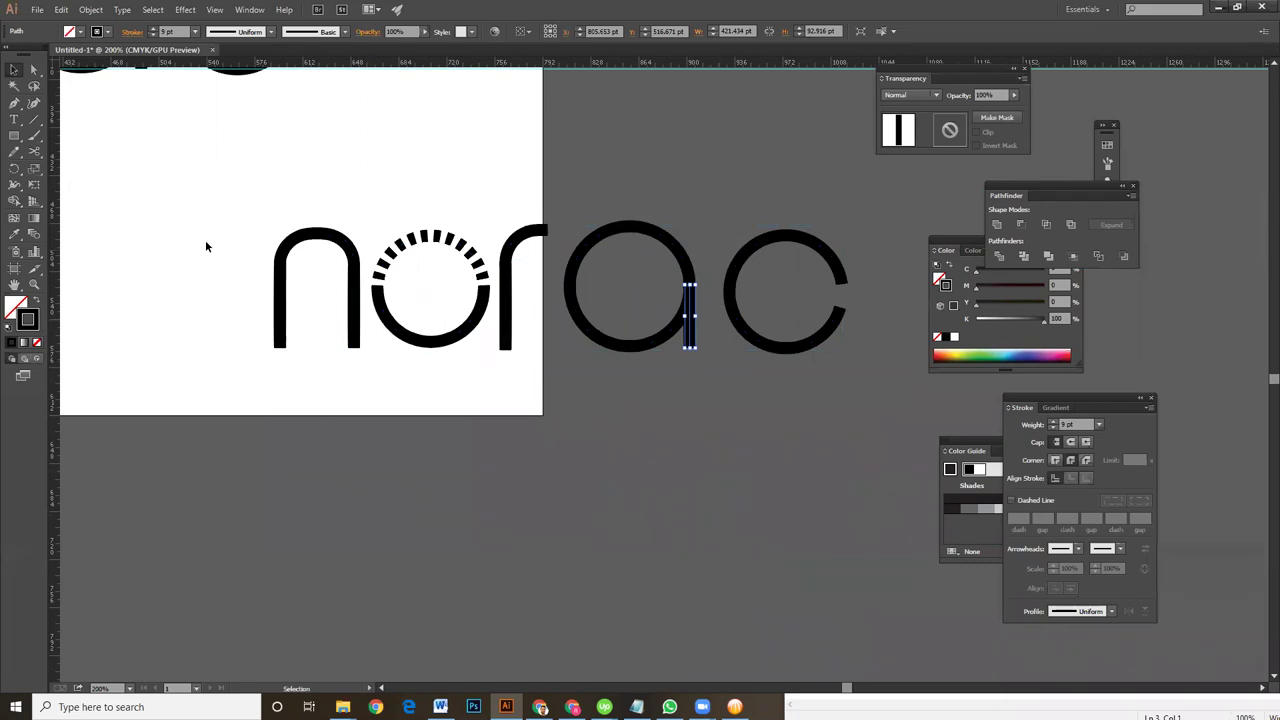
left_click_drag(206, 246, 290, 295)
left_click_drag(756, 340, 716, 434)
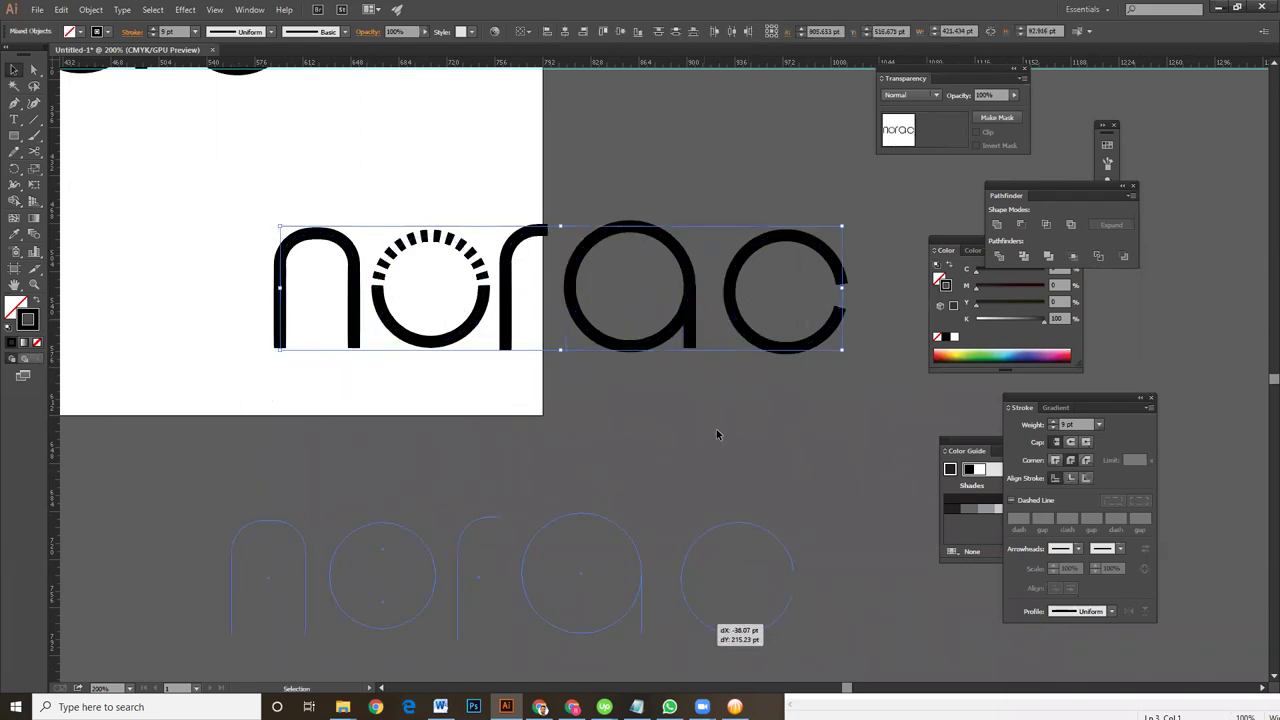
scroll(571, 430, "down", 5)
scroll(534, 434, "up", 2)
scroll(534, 434, "left", 2)
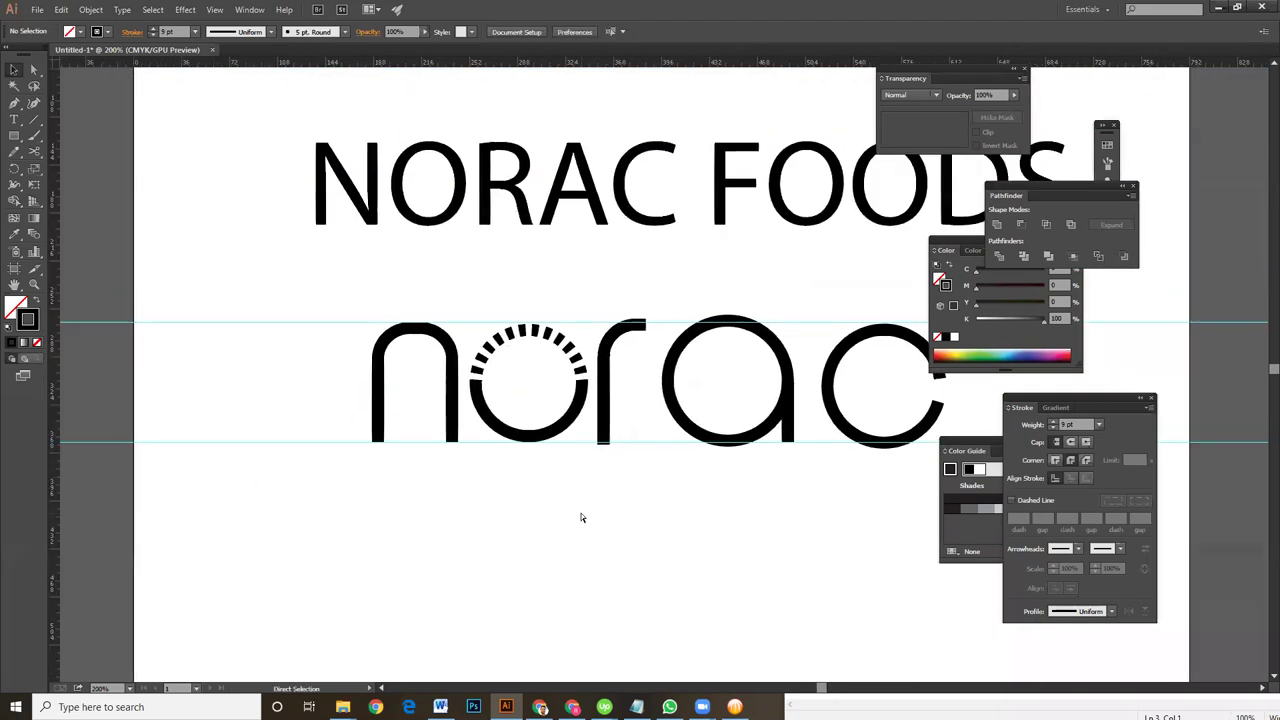
key("ctrl+plus")
mouse_move(788, 583)
left_mouse_down()
mouse_move(728, 526)
mouse_move(594, 516)
left_mouse_up()
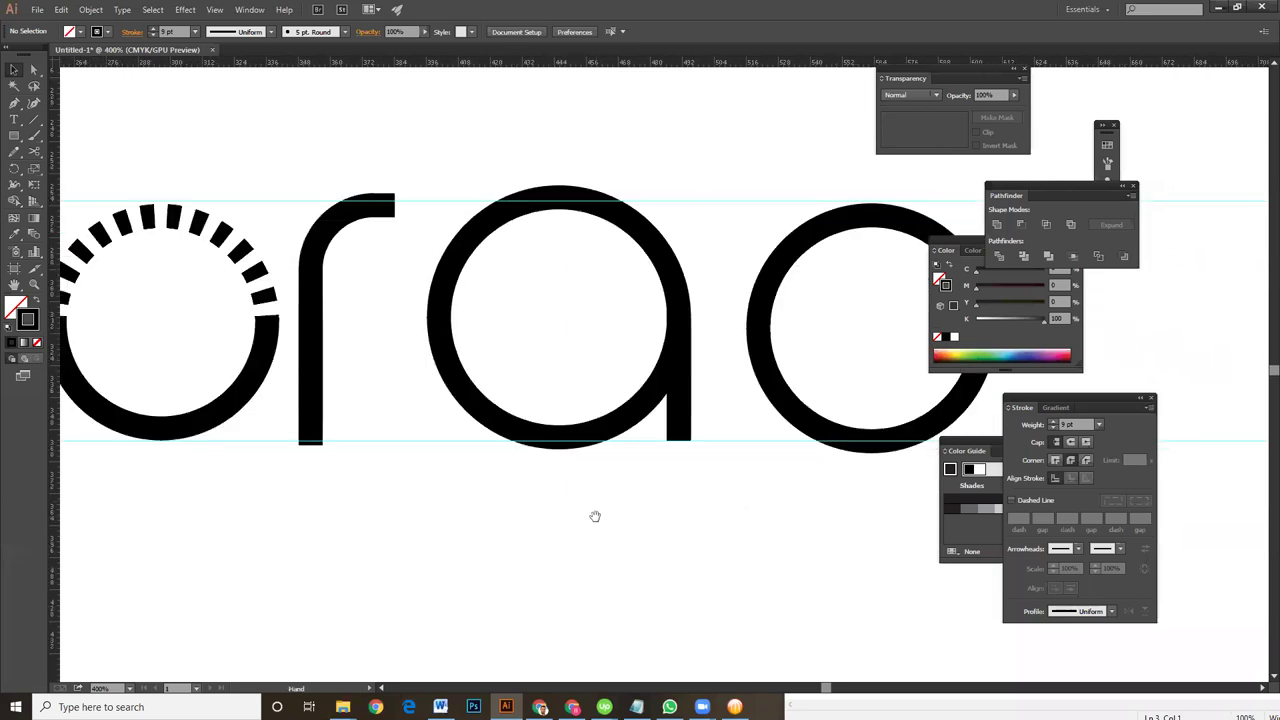
Fit the r between the guides, raising its bottom and lowering its top
left_click(314, 438)
left_click_drag(353, 446, 353, 440)
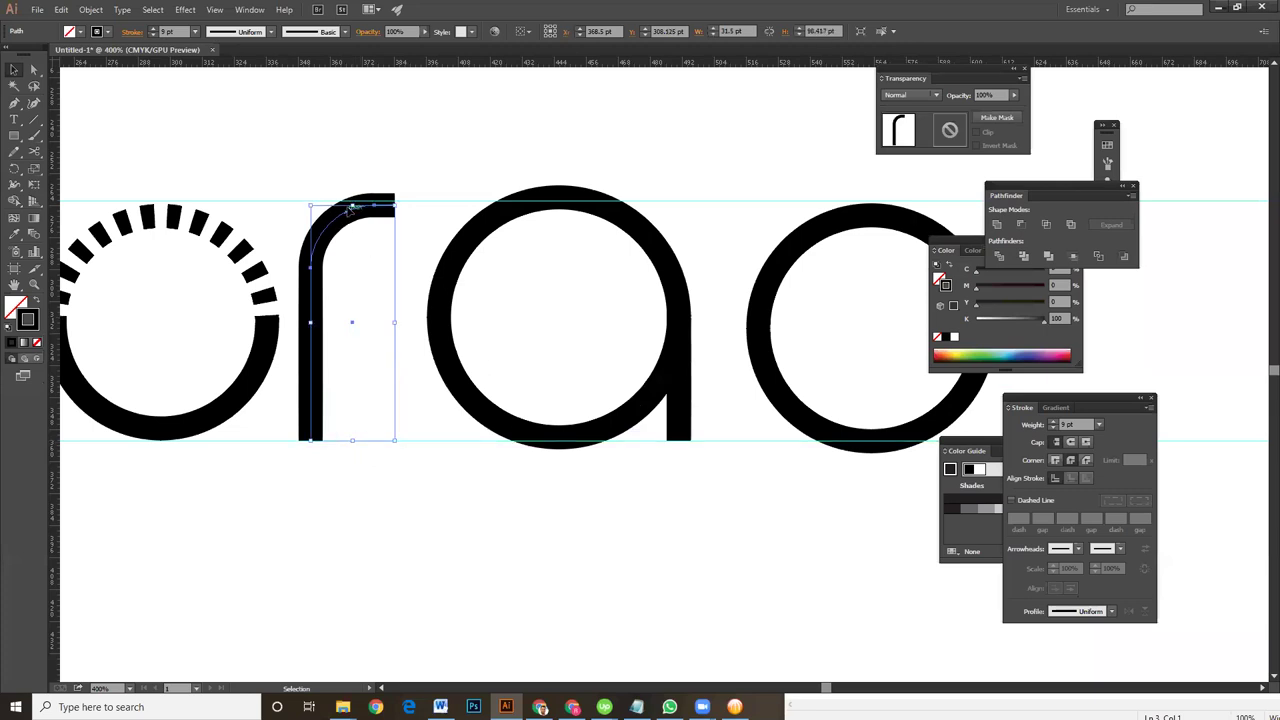
left_click_drag(352, 205, 353, 205)
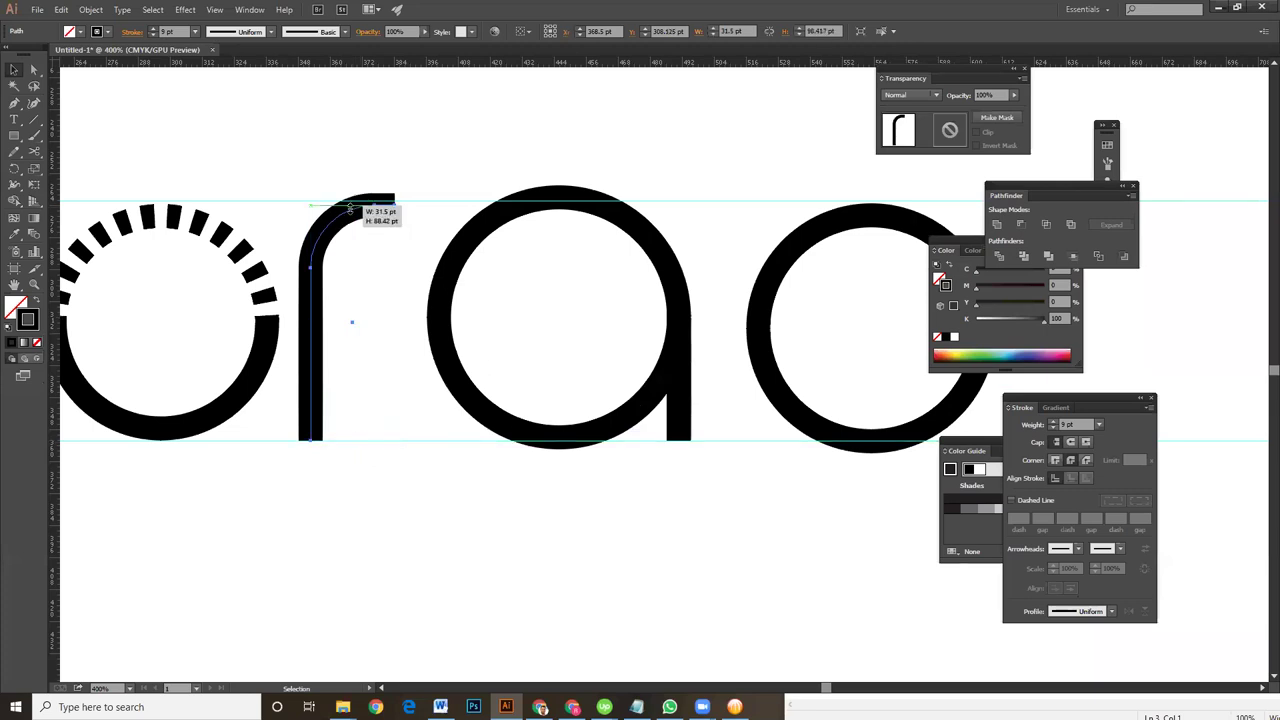
left_click_drag(352, 205, 352, 209)
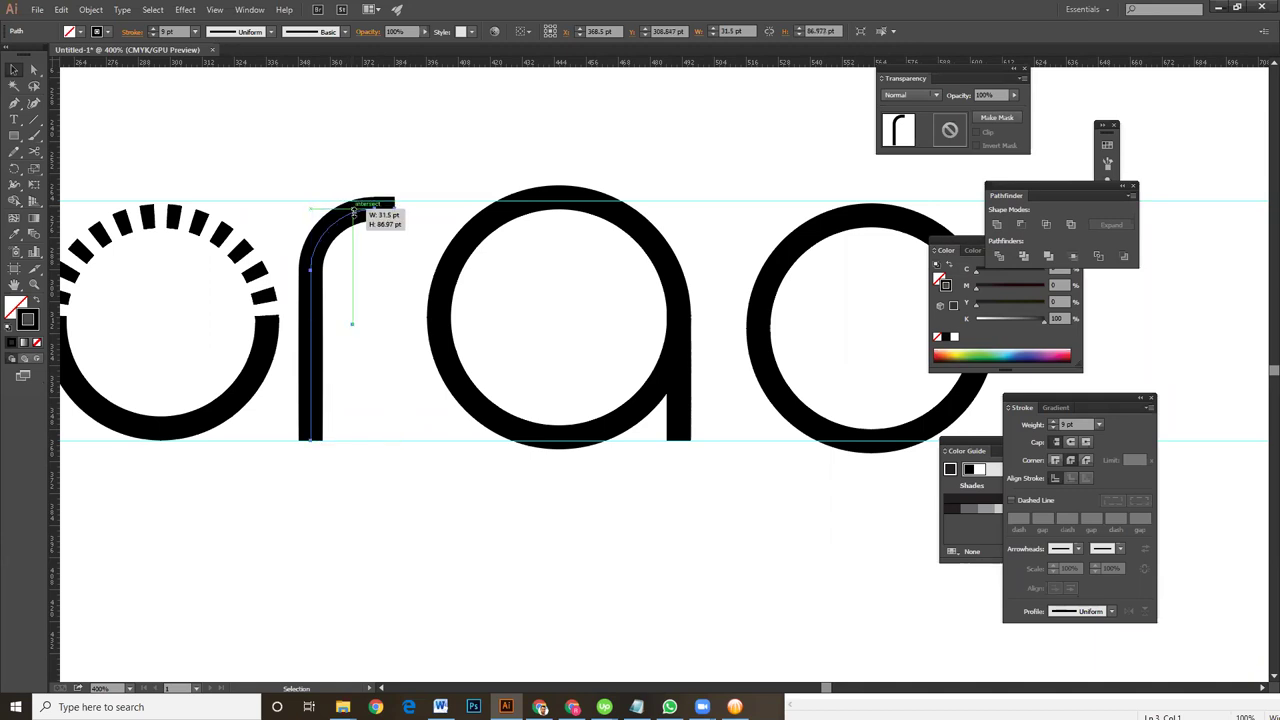
left_click(457, 216)
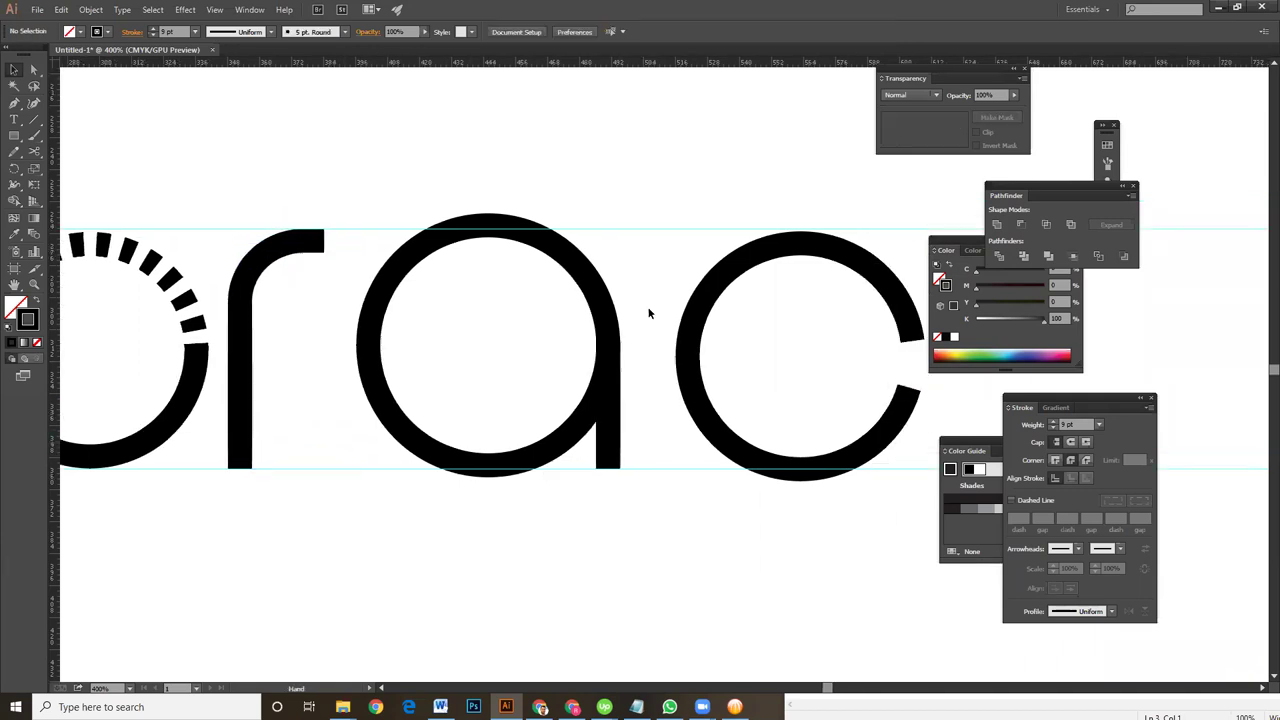
Shrink the a to fit between the guides and nudge it down and left
left_click(607, 270)
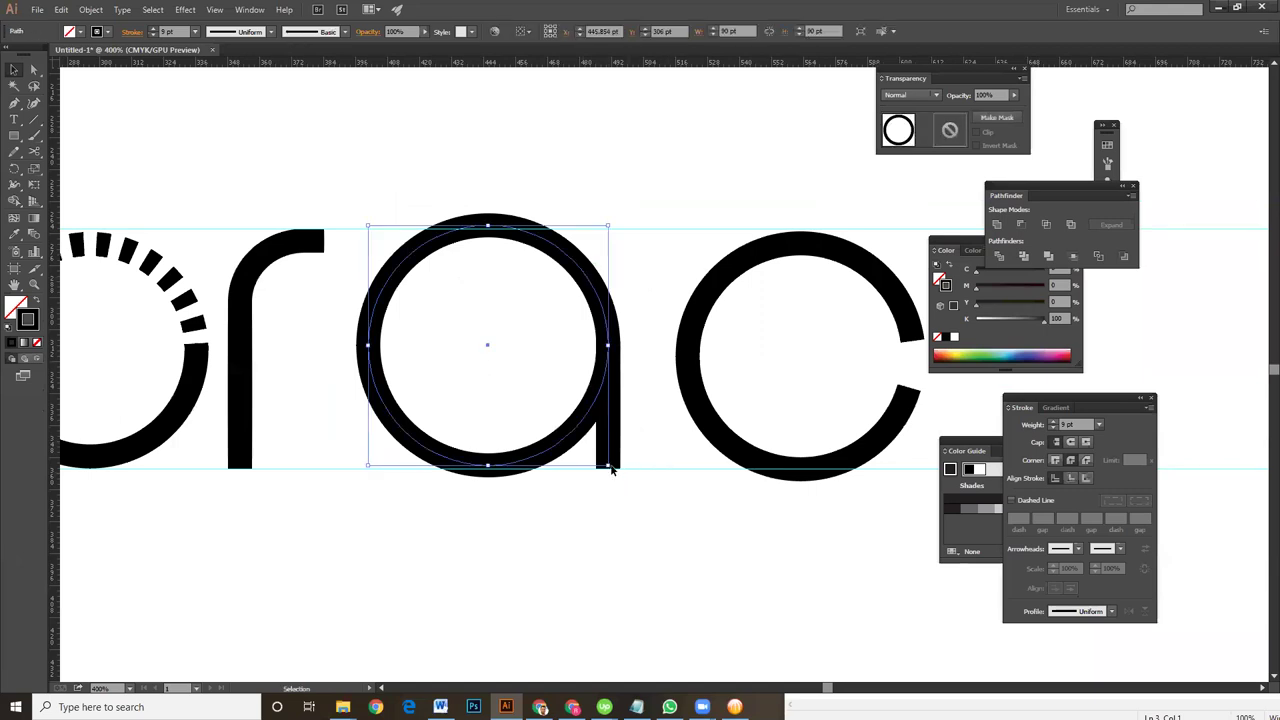
left_click_drag(610, 464, 608, 466)
left_click_drag(608, 466, 606, 463)
left_click_drag(605, 231, 598, 239)
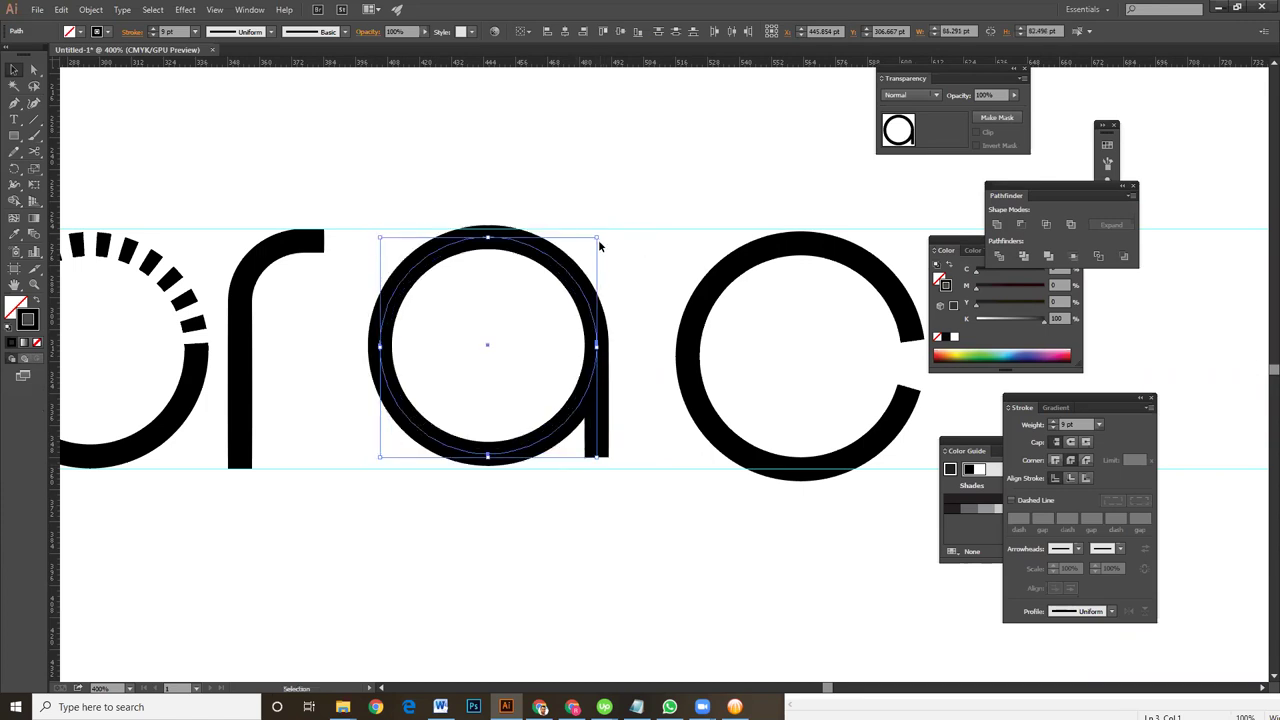
key("Down")
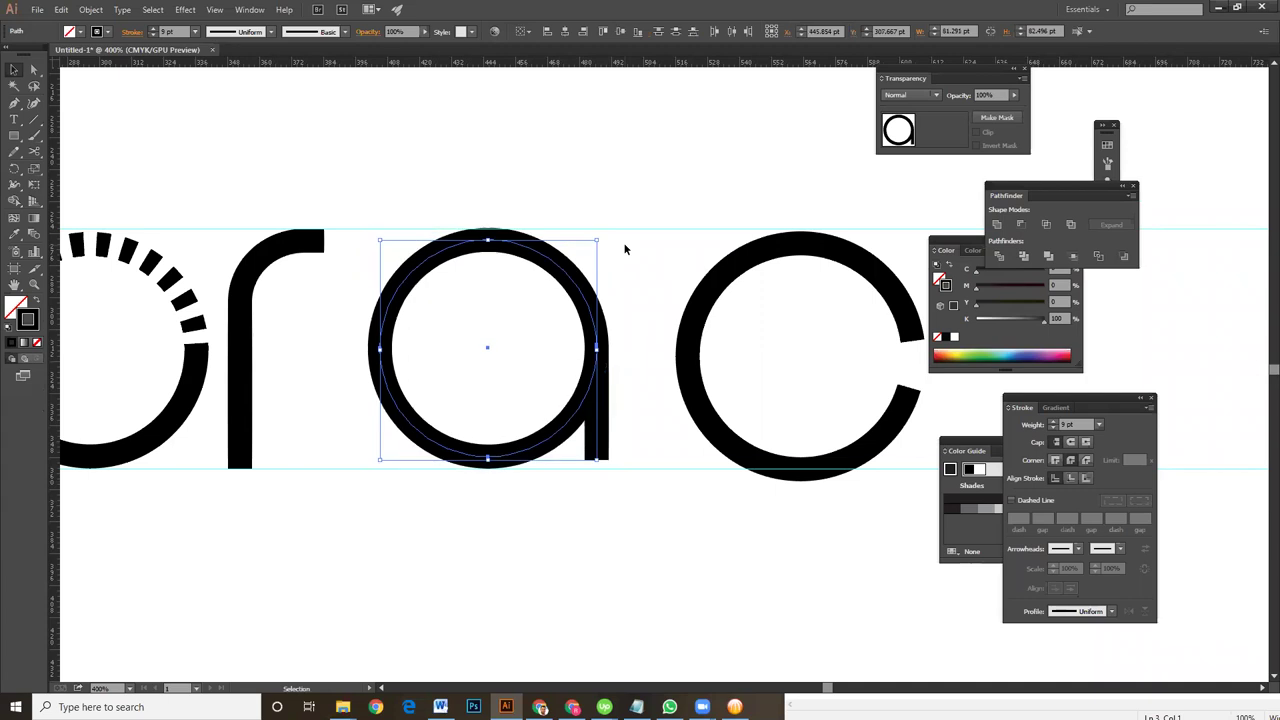
key("Left")
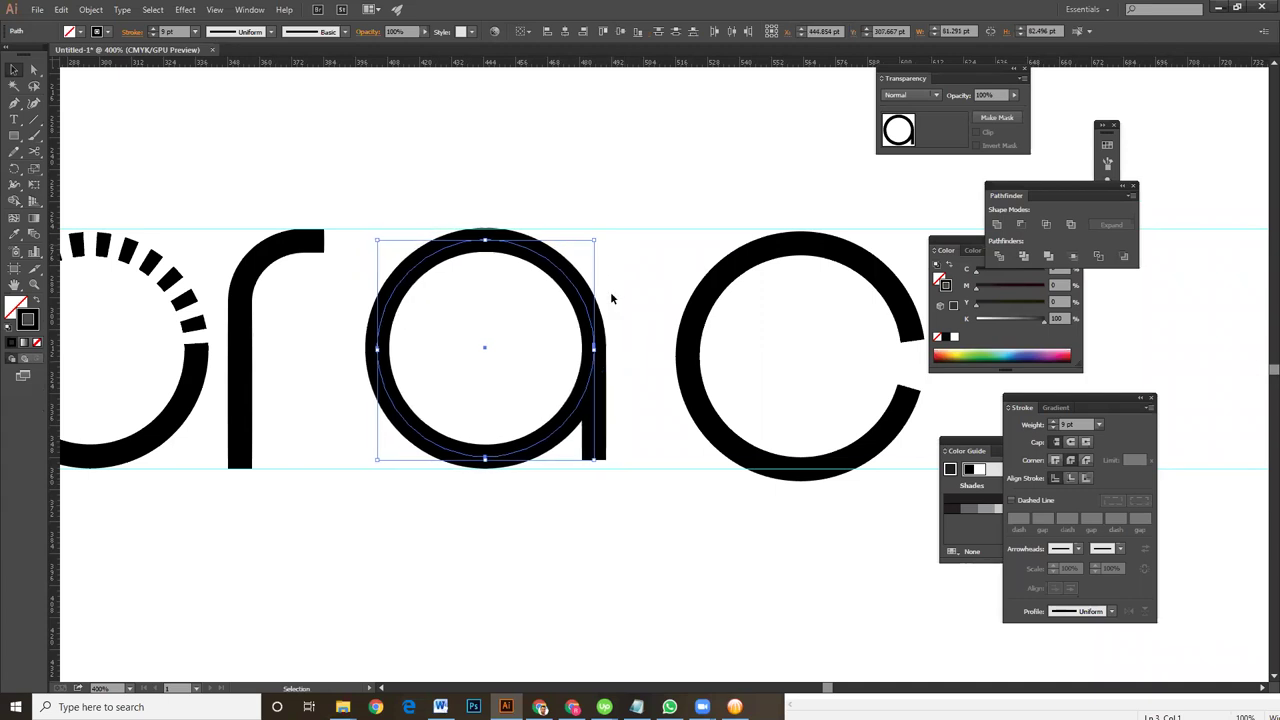
left_click(586, 633)
left_click(559, 414)
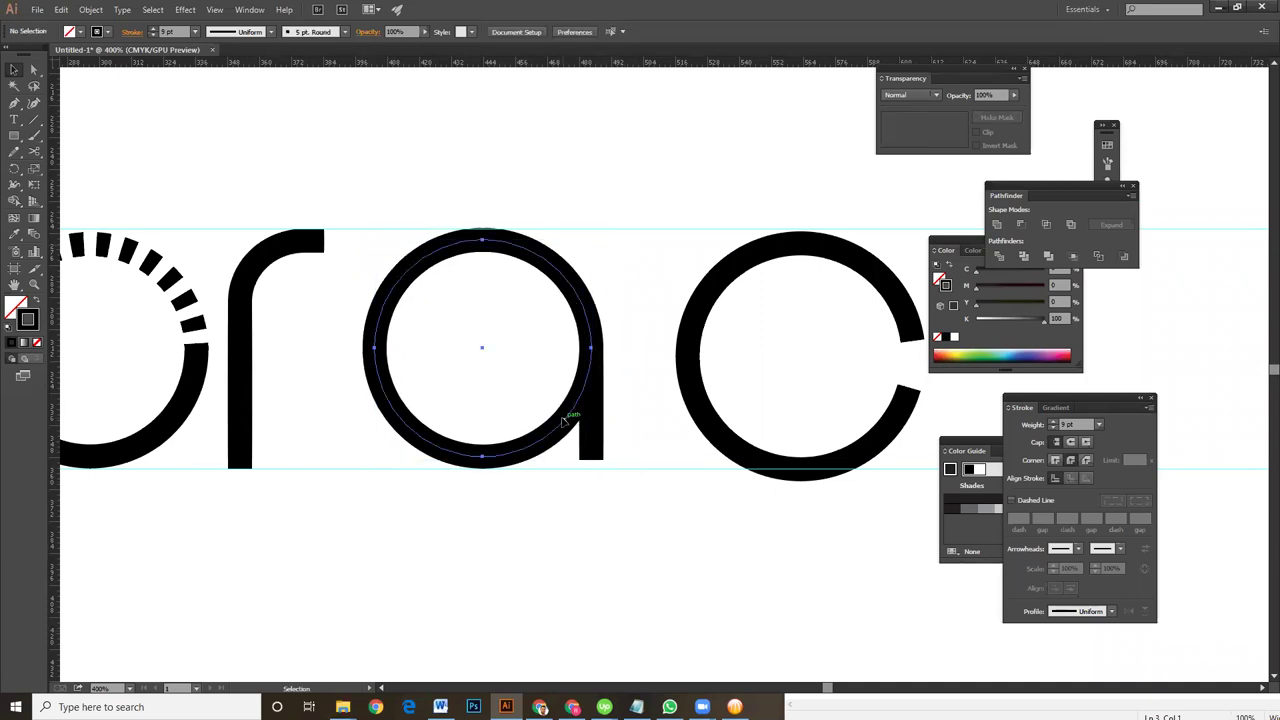
left_click(683, 531)
Move the c about 4 pt left, closer to the a
scroll(620, 480, "right", 5)
mouse_move(400, 288)
left_mouse_down()
mouse_move(552, 395)
mouse_move(437, 400)
left_mouse_up()
mouse_move(437, 480)
left_mouse_down()
mouse_move(583, 521)
mouse_move(714, 514)
left_mouse_up()
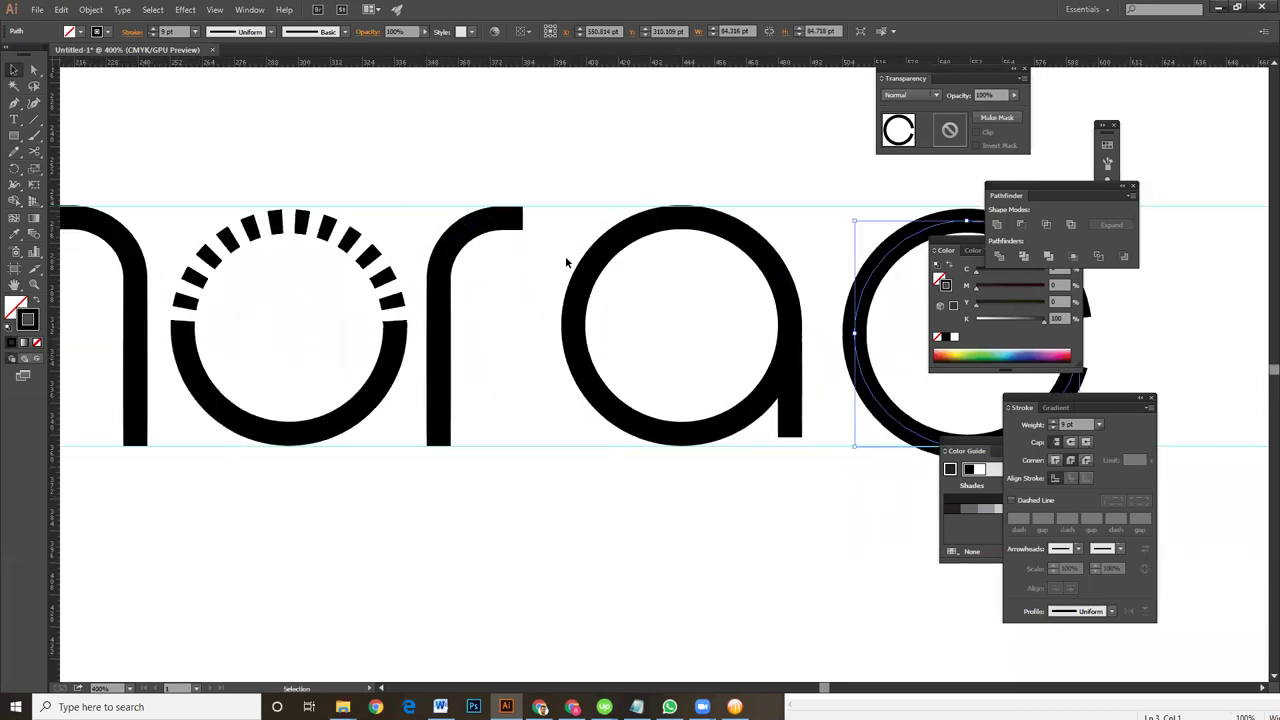
mouse_move(574, 212)
left_mouse_down()
mouse_move(771, 371)
mouse_move(782, 396)
left_mouse_up()
left_click(747, 462)
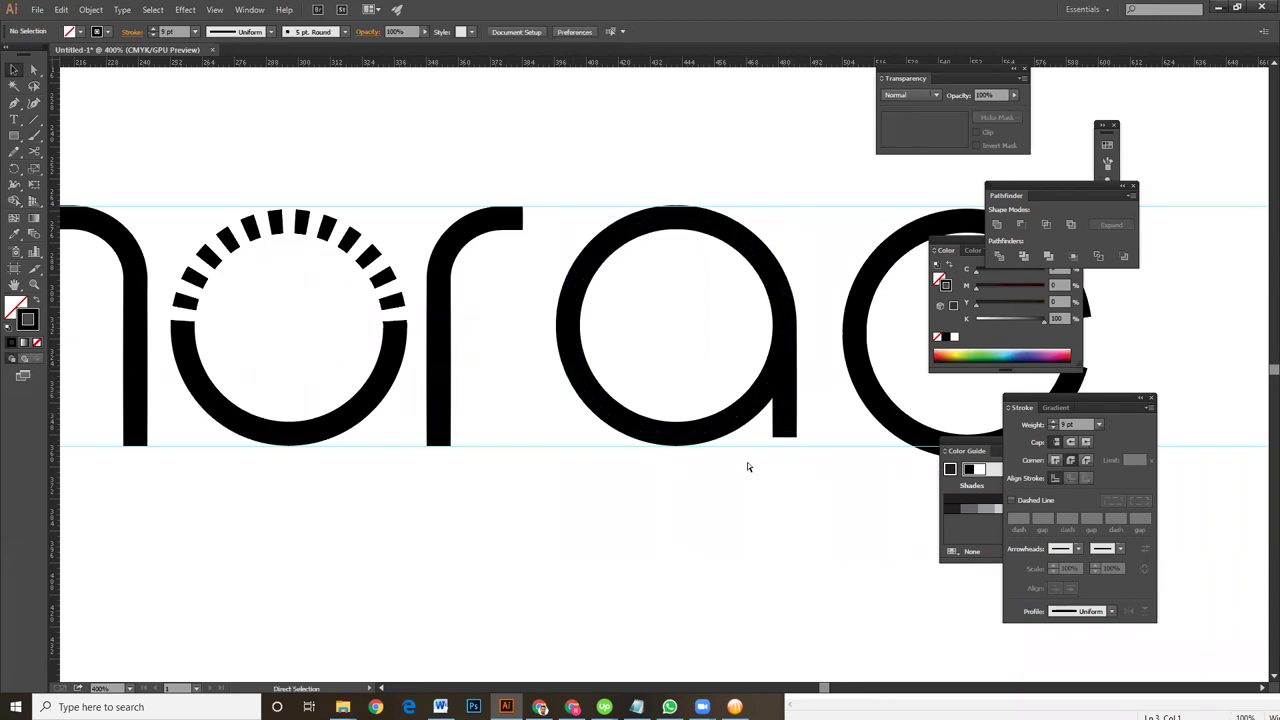
key("ctrl+minus")
key("ctrl+minus")
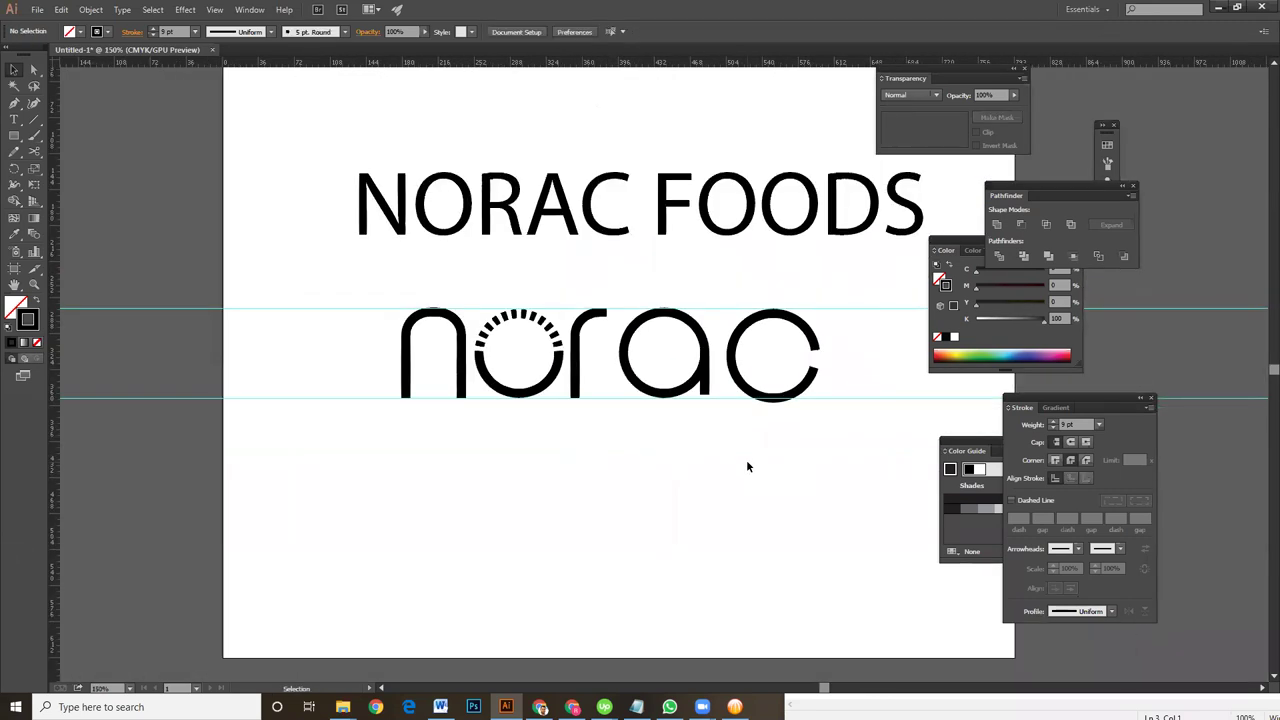
Delete FOODS from the heading text, leaving NORAC
scroll(765, 443, "up", 1)
left_click(690, 228)
double_click(690, 228)
key("ctrl+a")
left_click_drag(652, 222, 927, 207)
key("ctrl+c")
key("BackSpace")
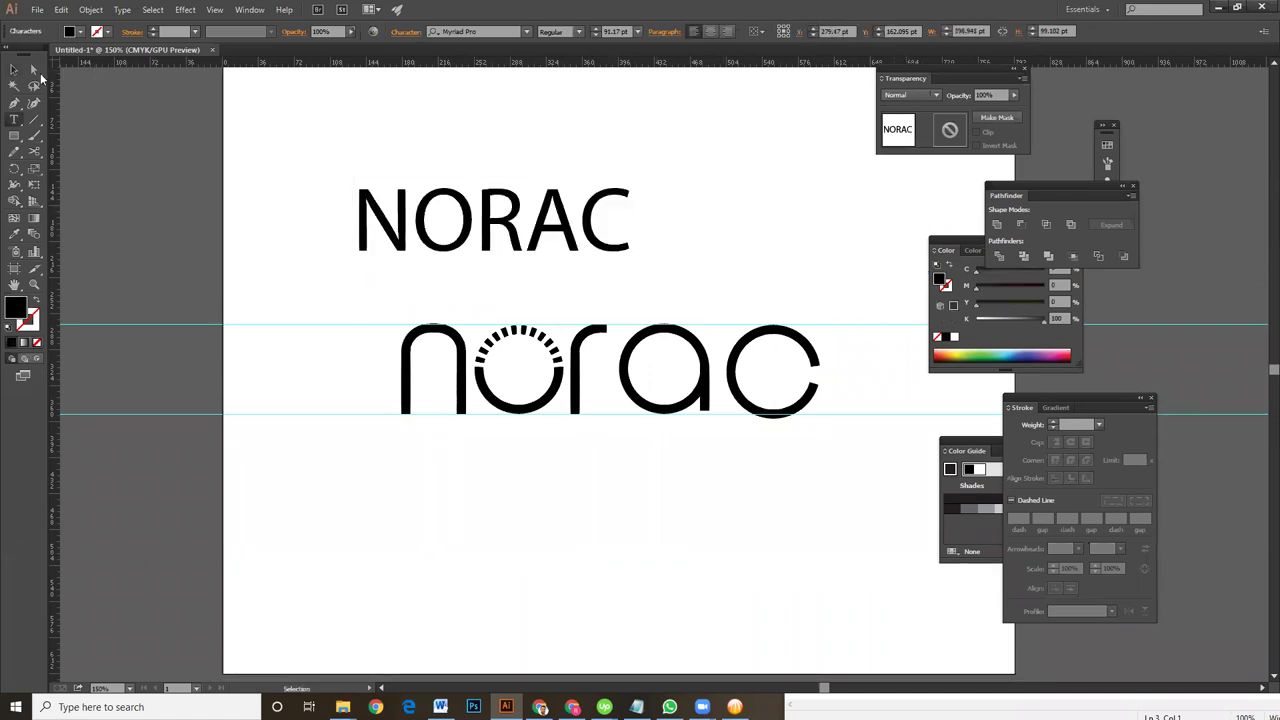
left_click(14, 69)
Add a new text line below the norac lettering reading lowercase 'foods'
left_click(14, 119)
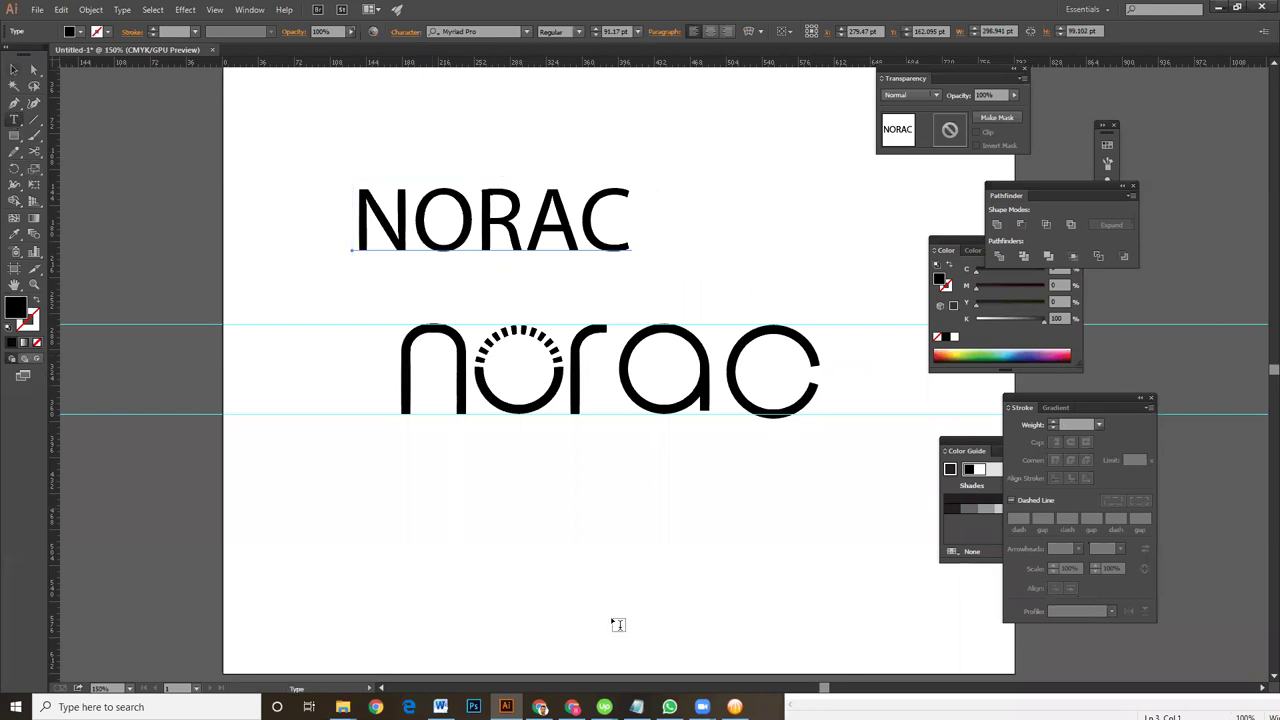
left_click(688, 540)
key("ctrl+v")
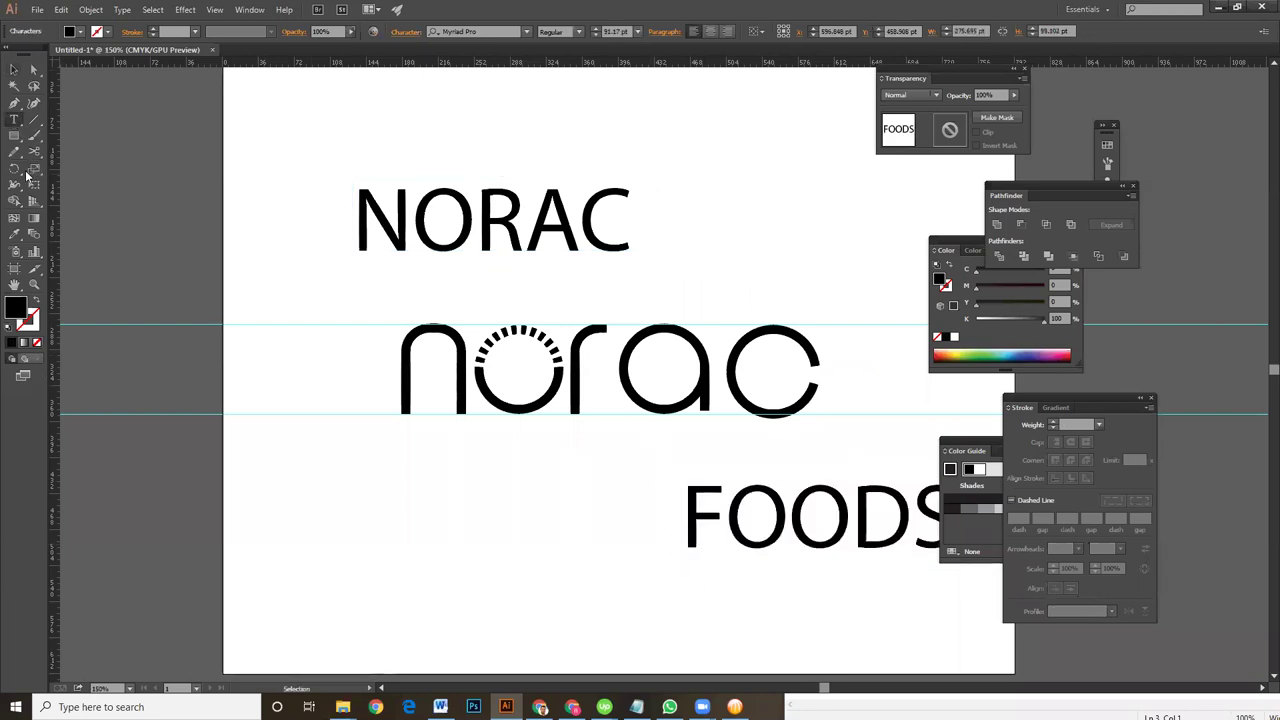
left_click(14, 69)
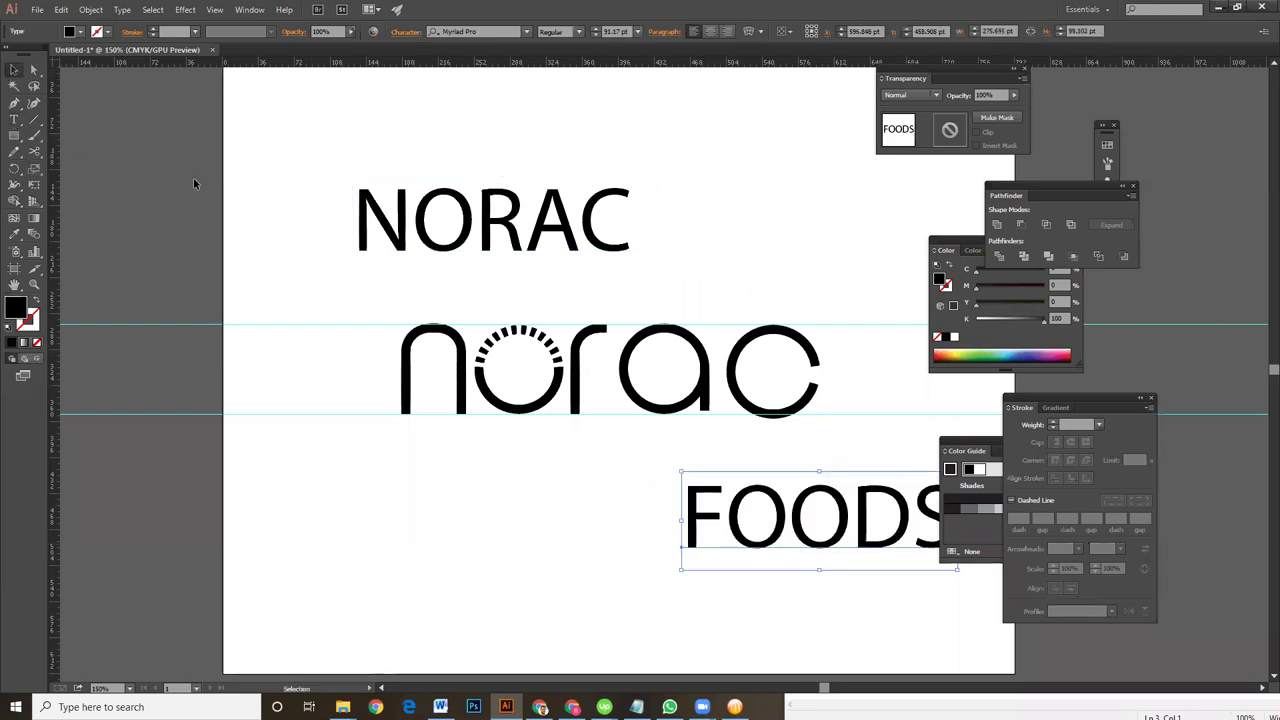
double_click(770, 520)
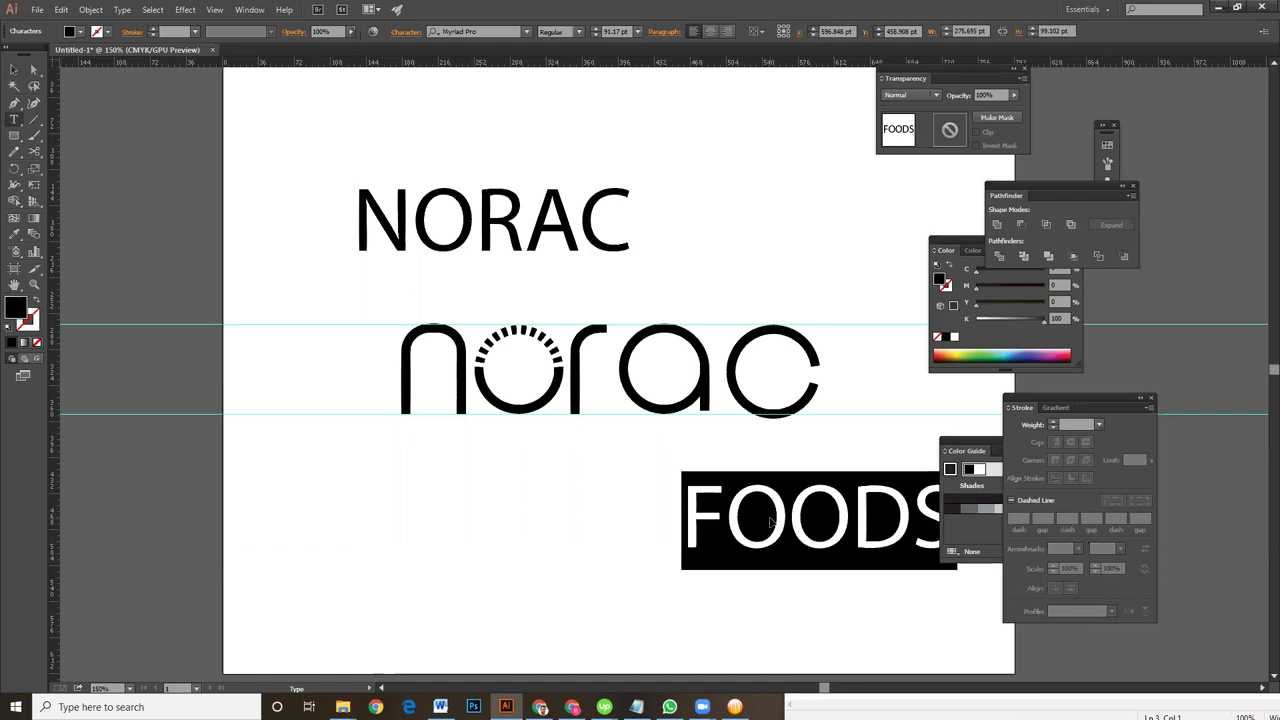
type("D")
key("BackSpace")
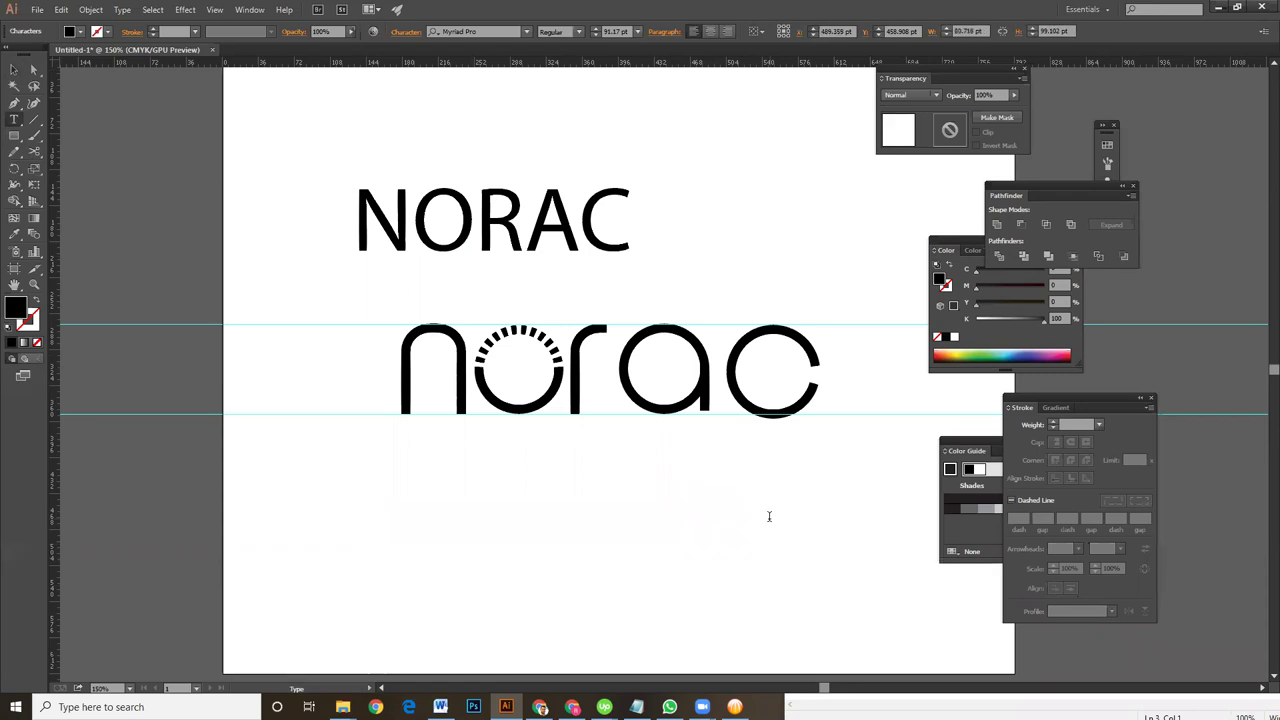
type("d")
key("BackSpace")
type("f")
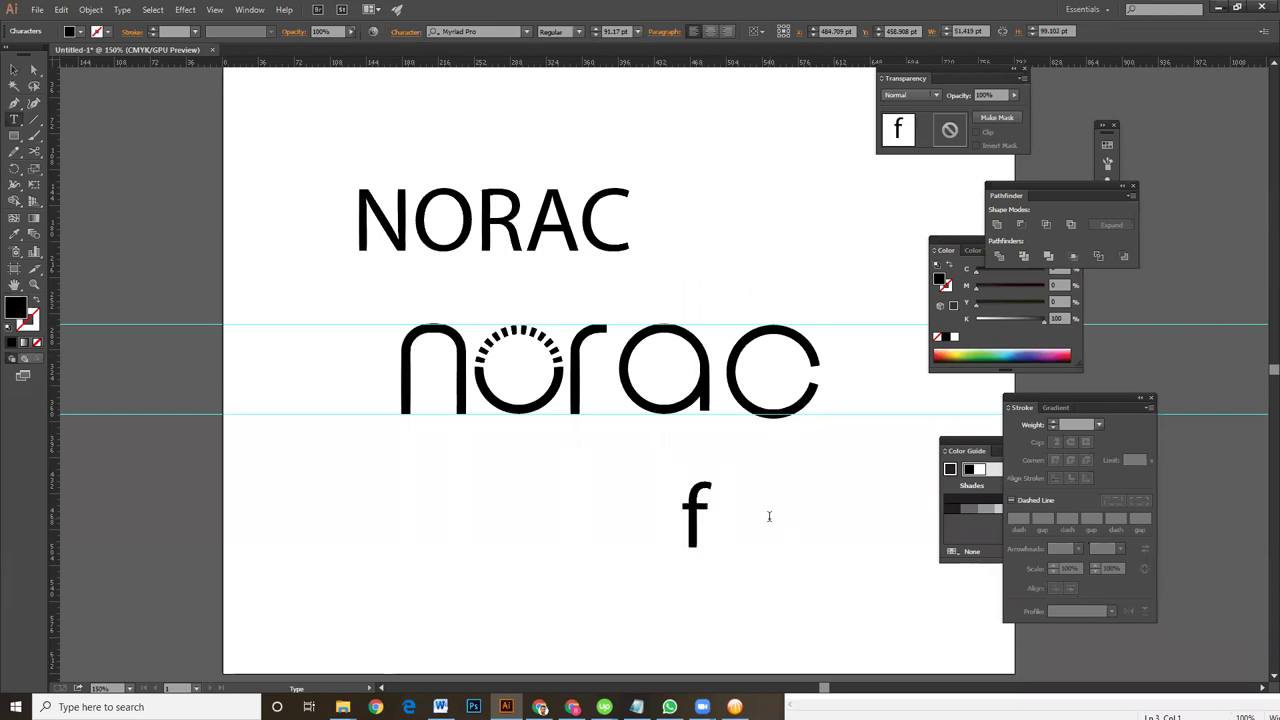
type("oods")
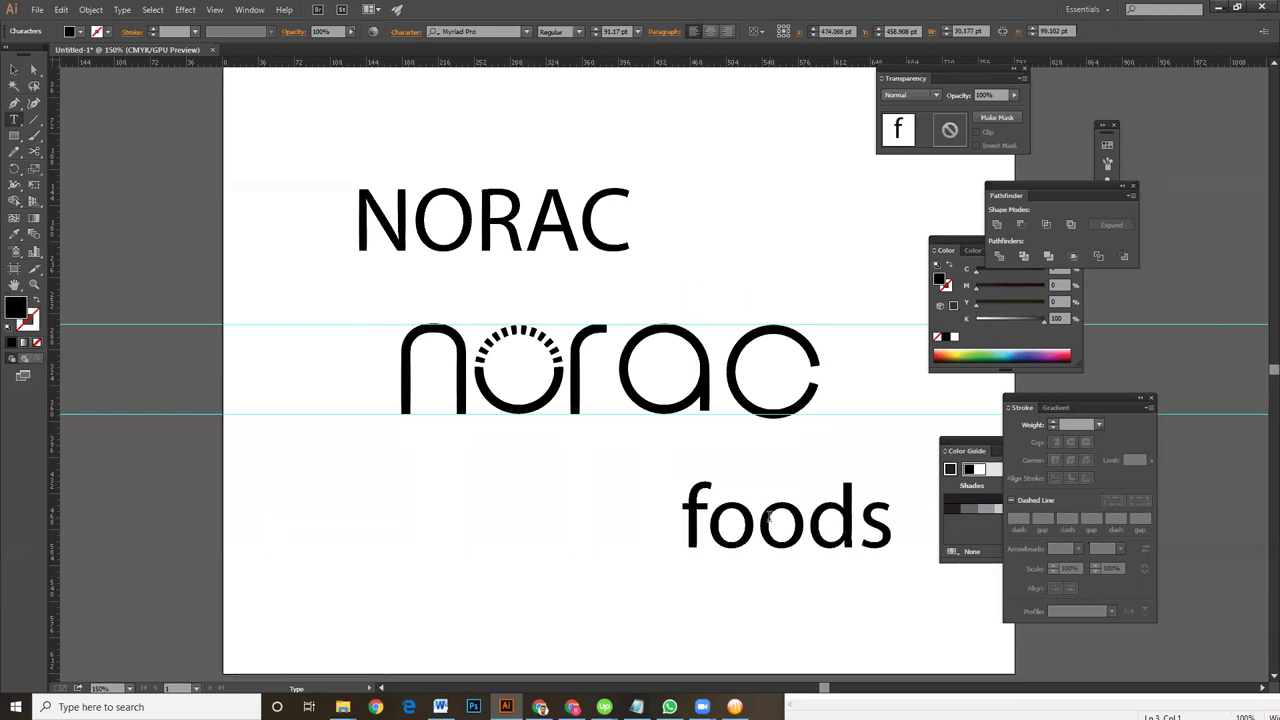
Set the foods text to Condensed style in Helvetica Narrow
left_click(14, 70)
left_click(578, 32)
left_click(577, 46)
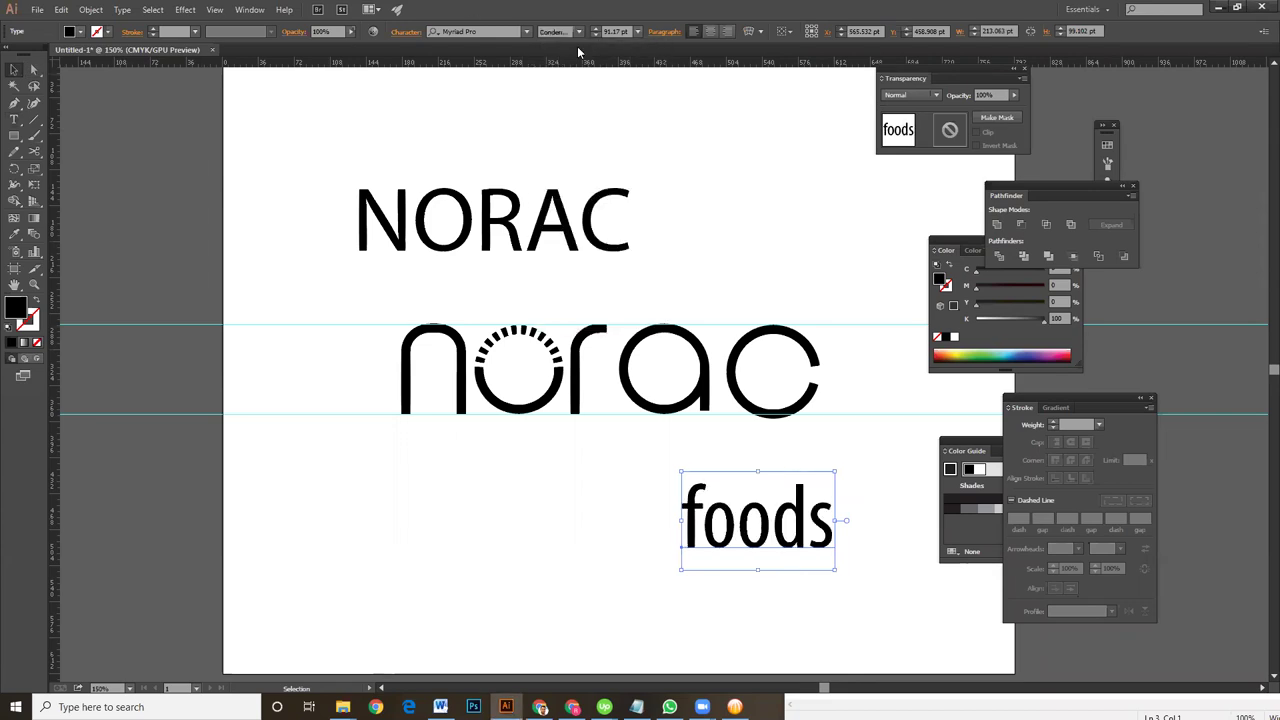
left_click(481, 31)
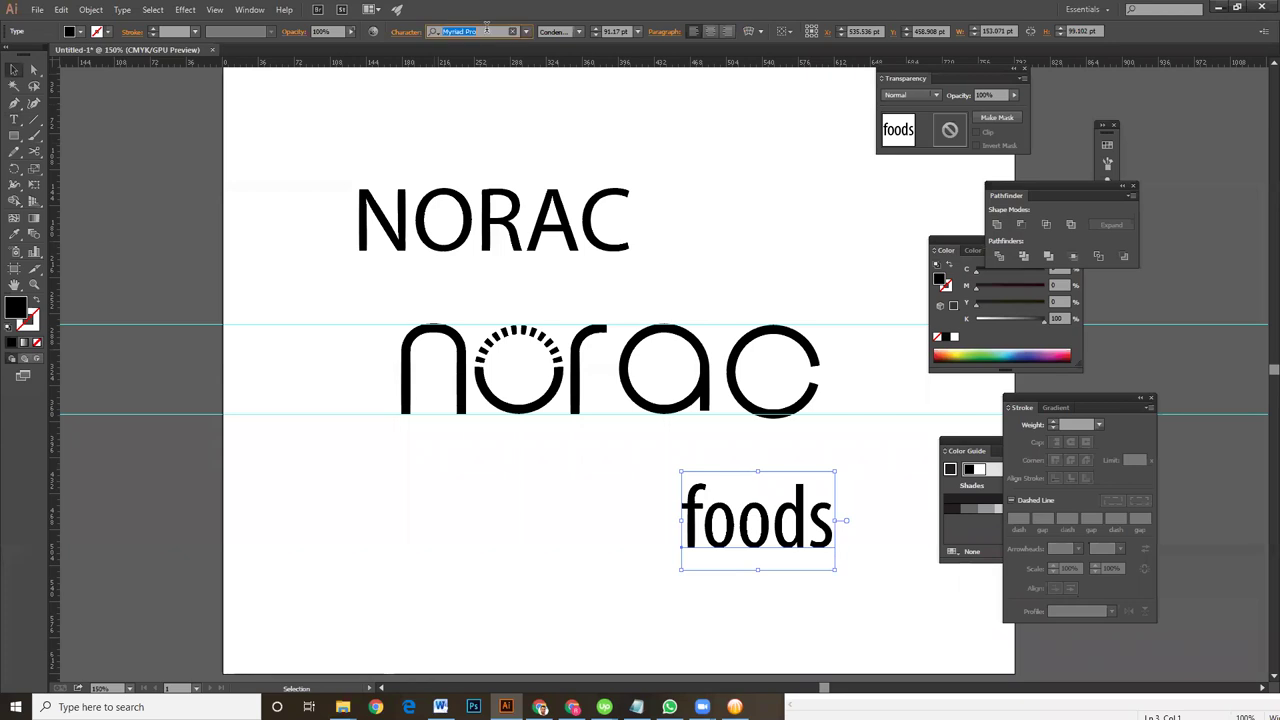
type("h")
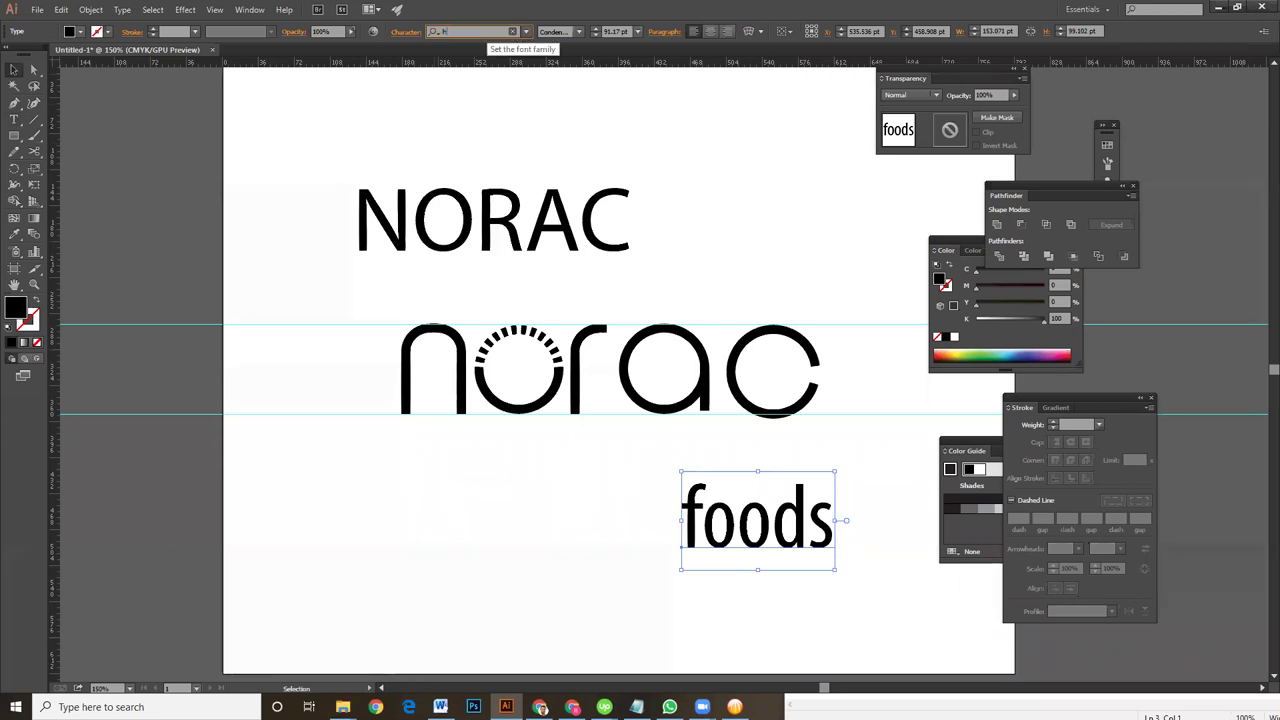
type("elv")
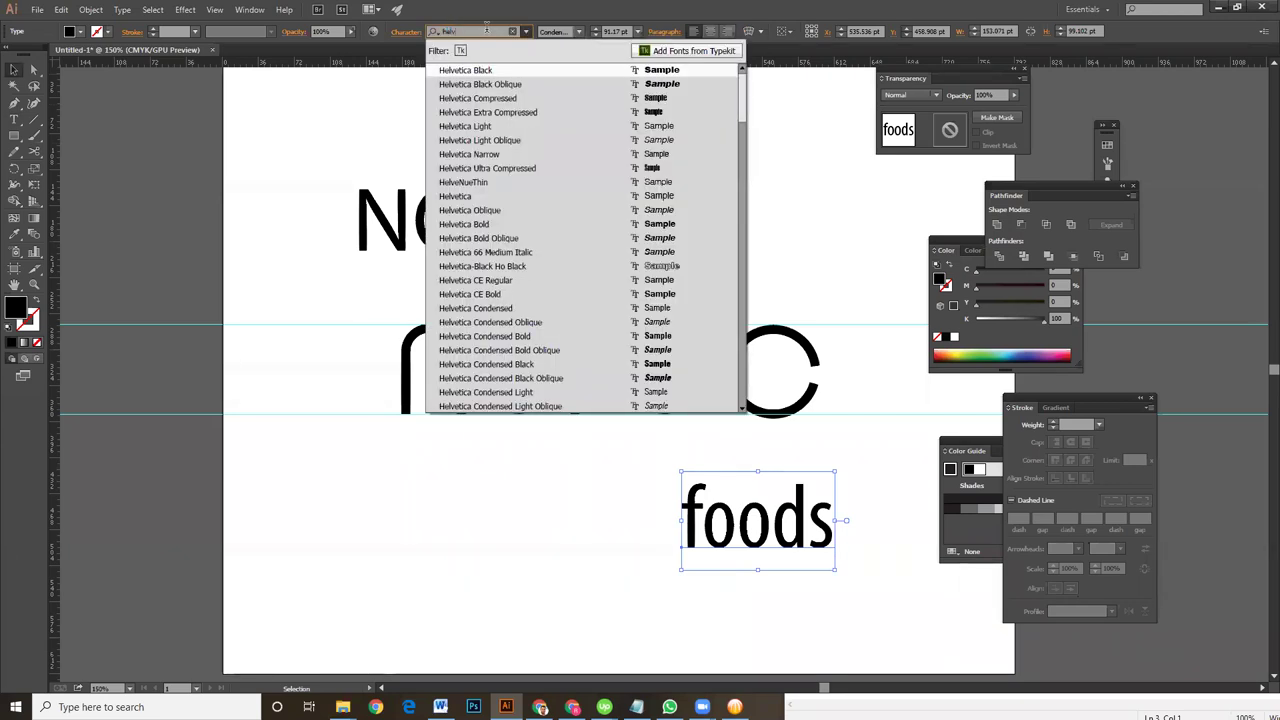
left_click(480, 154)
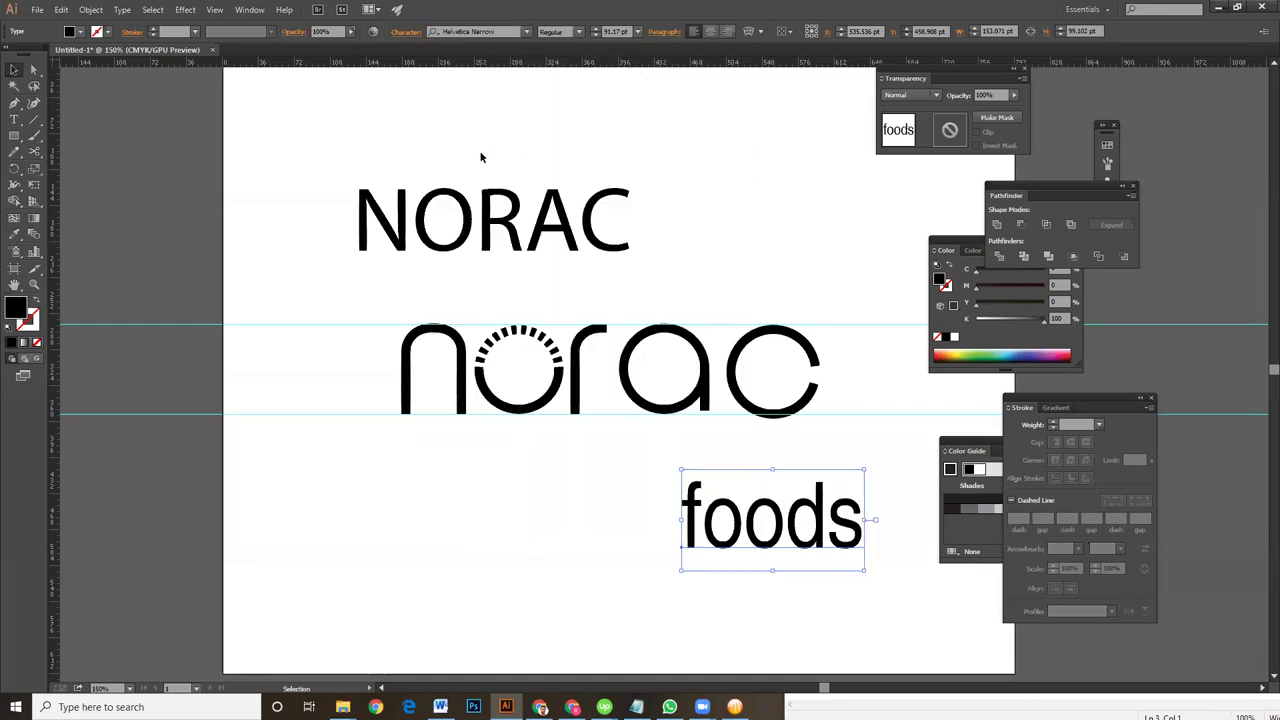
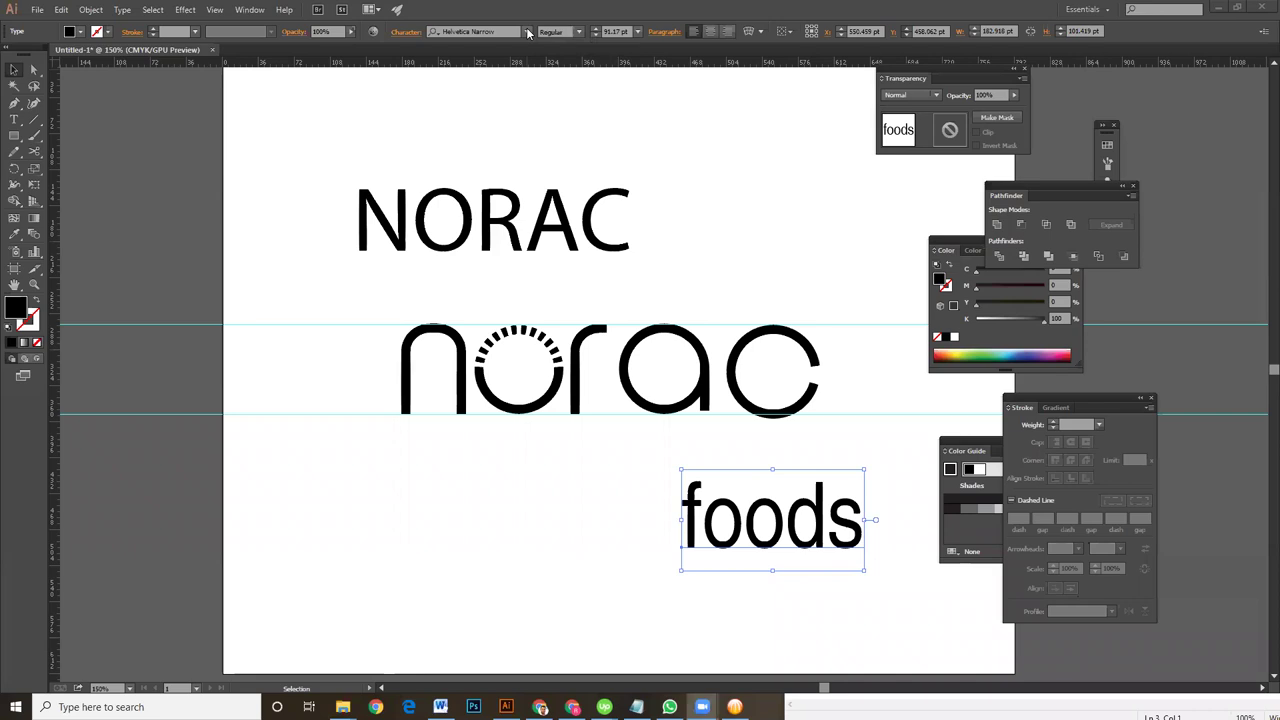
Set the foods text to Helvetica and look over its available styles
left_click(527, 32)
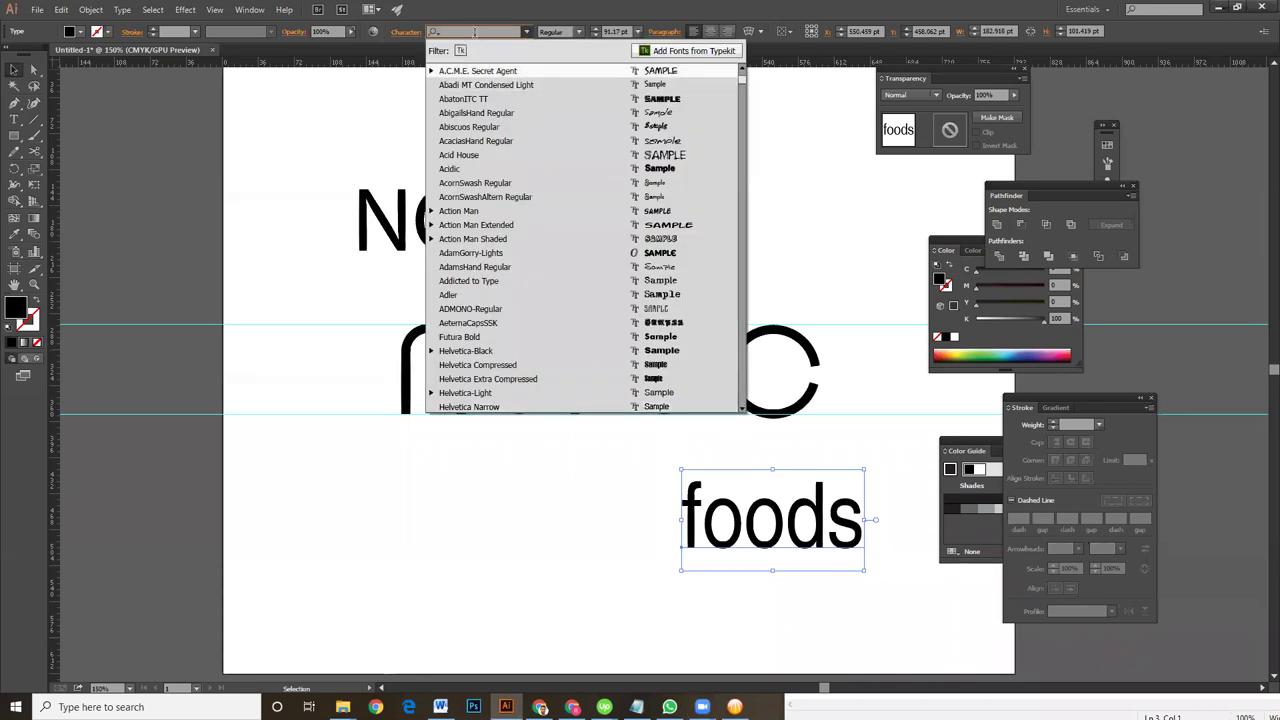
type("hele")
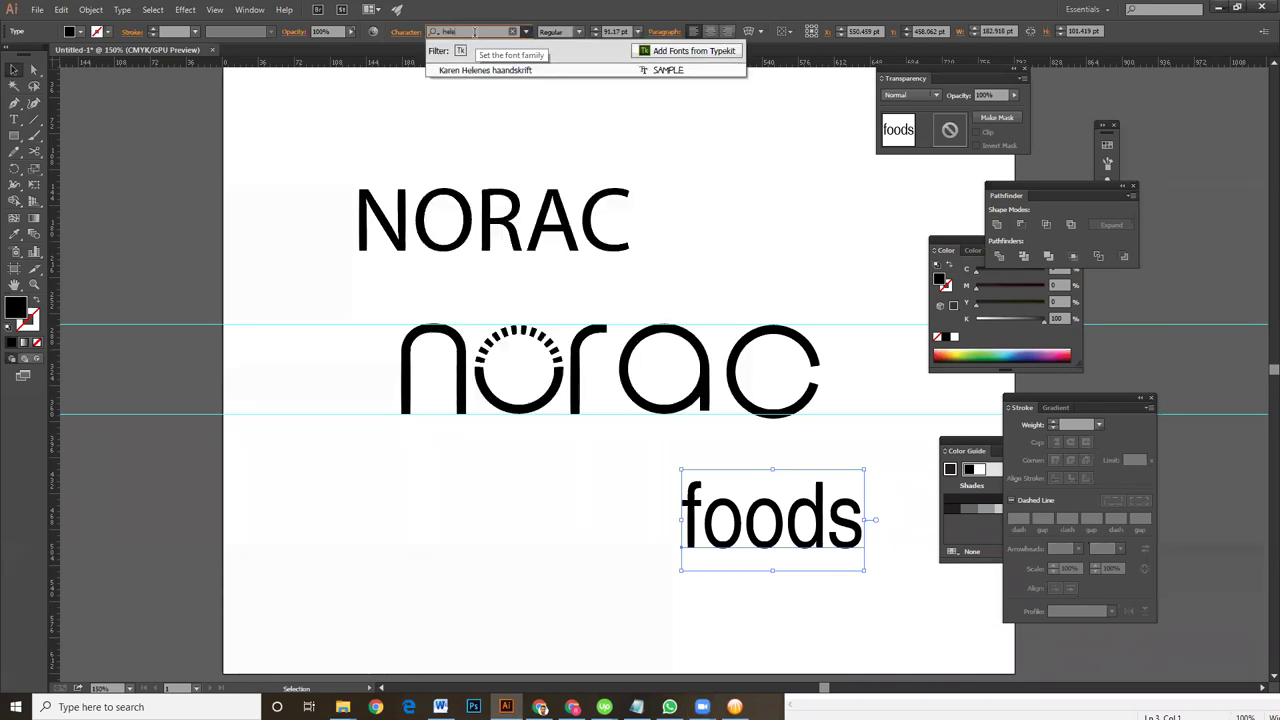
type("v")
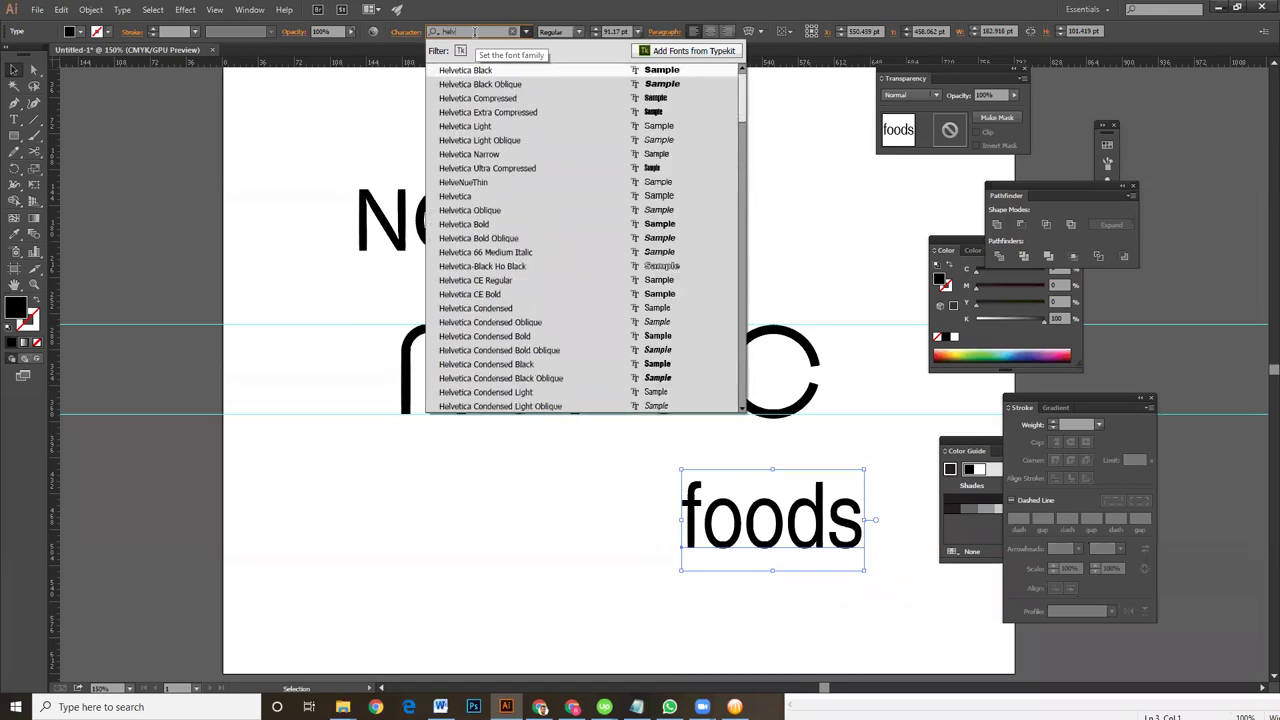
left_click(508, 197)
left_click(578, 36)
left_click(578, 36)
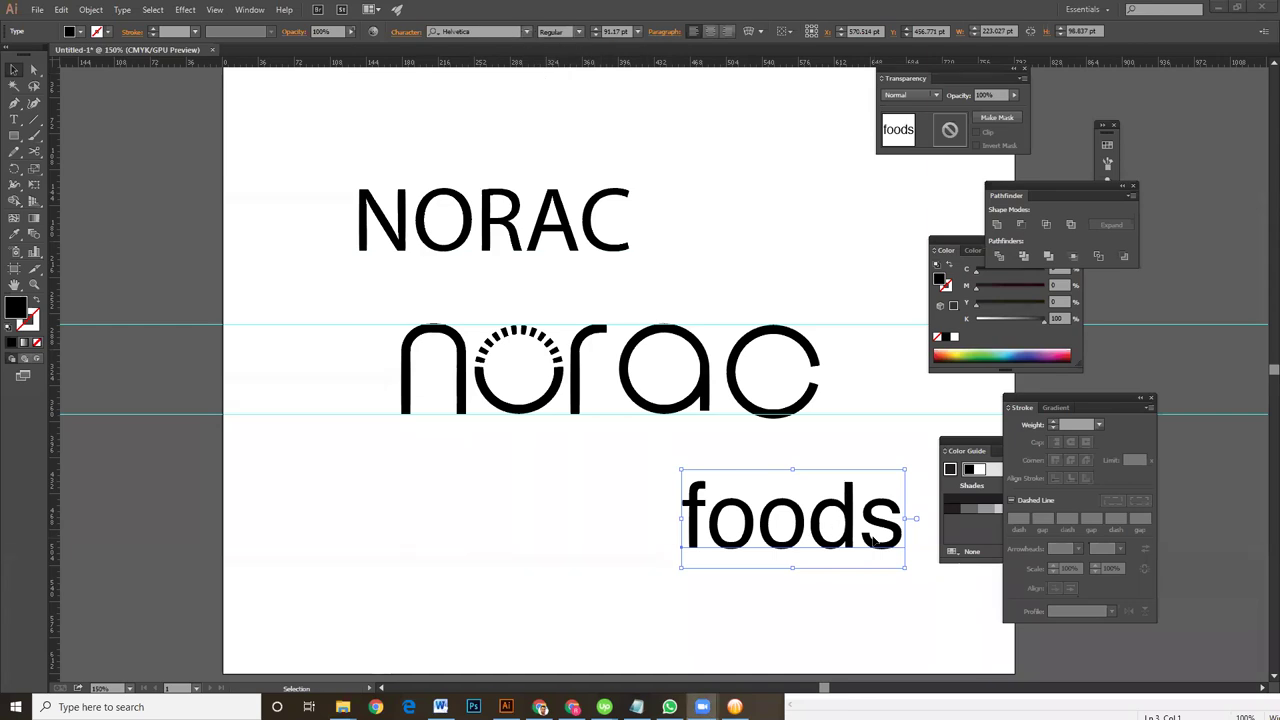
Apply Helvetica Condensed Black to the foods text
left_click(490, 32)
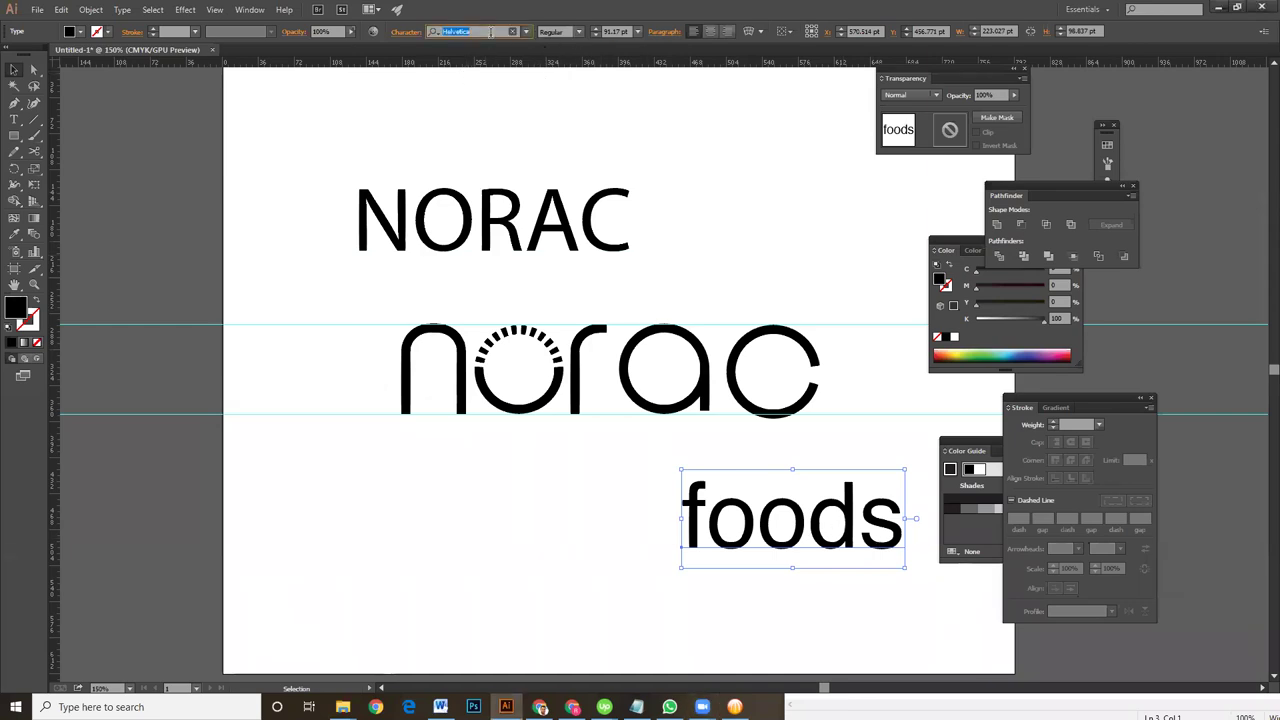
type("helv")
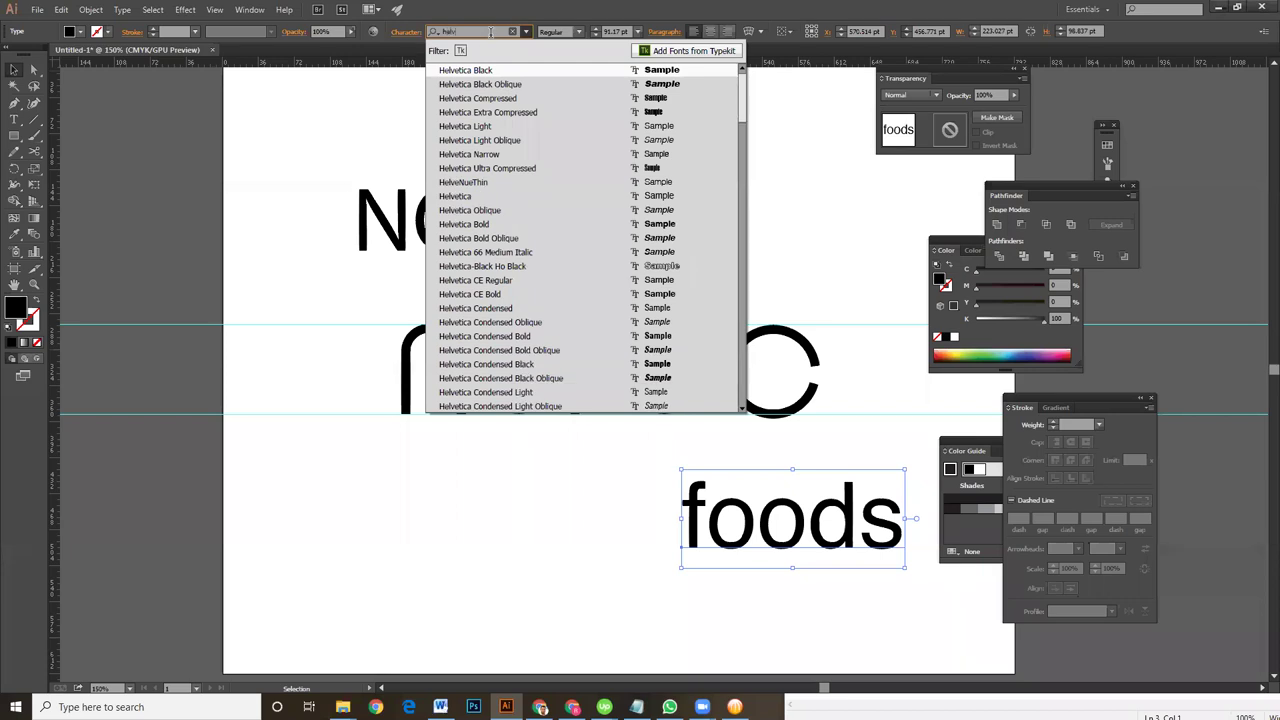
scroll(507, 265, "down", 2)
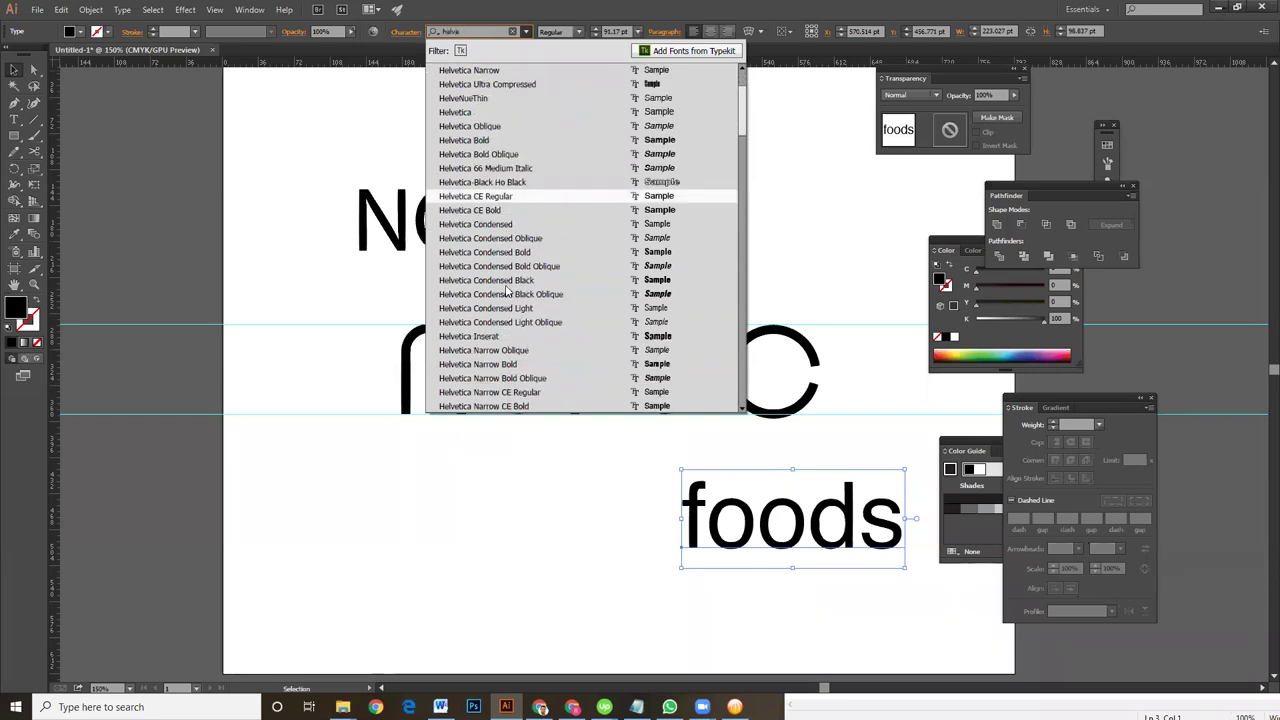
left_click(508, 282)
left_click(580, 32)
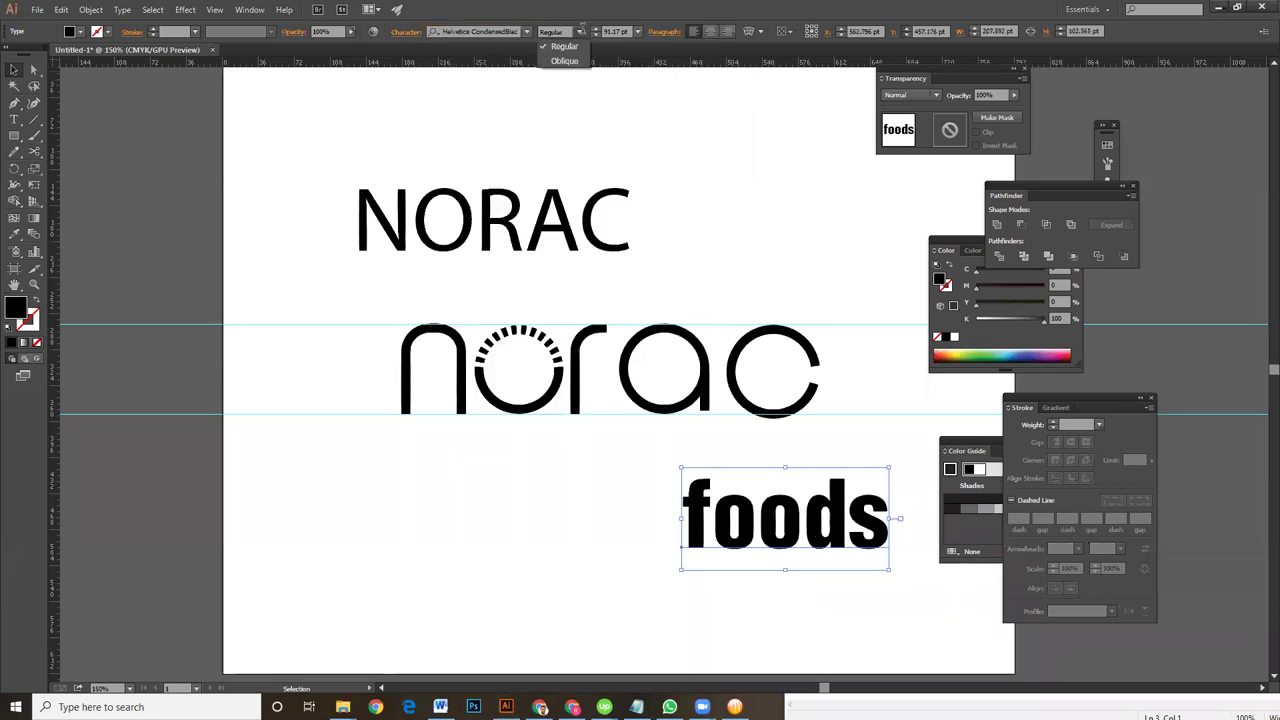
Switch the foods text to the Helvetica-Condensed family
left_click(528, 33)
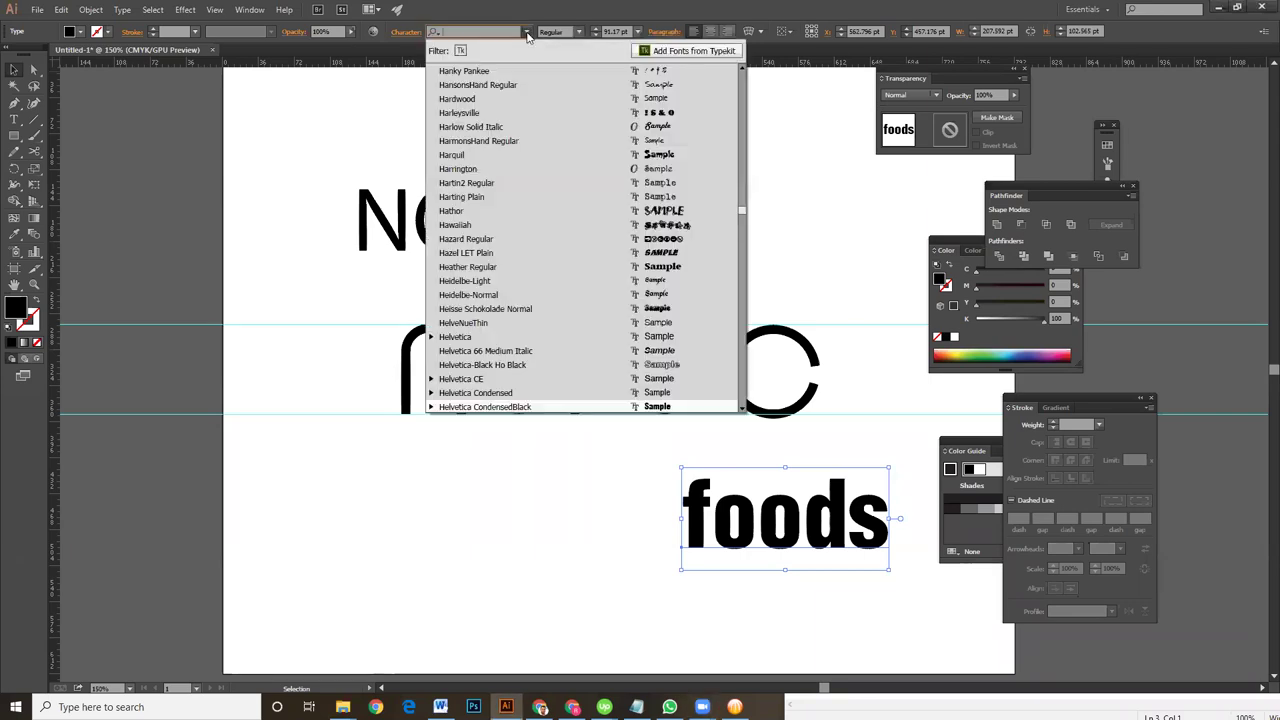
scroll(566, 251, "down", 5)
scroll(566, 251, "down", 1)
scroll(565, 252, "down", 1)
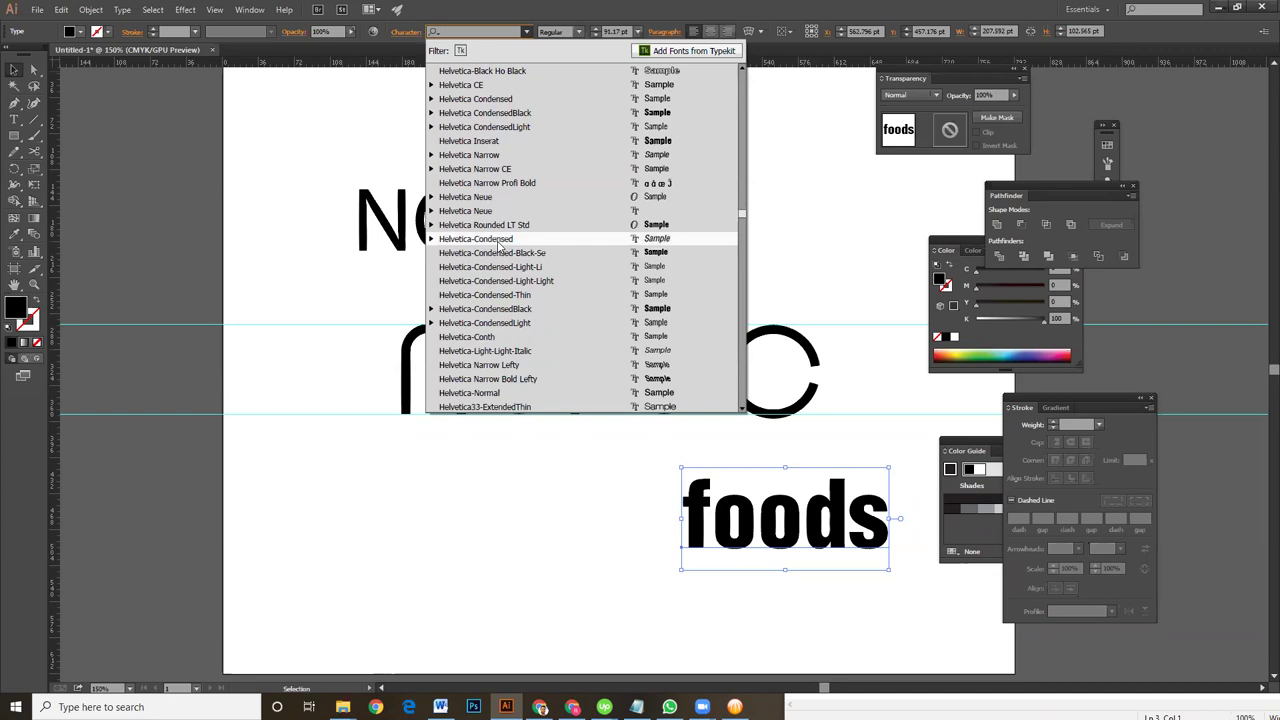
left_click(500, 246)
Make foods Helvetica-Condensed italic, then search the font list for 'nexa'
left_click(581, 32)
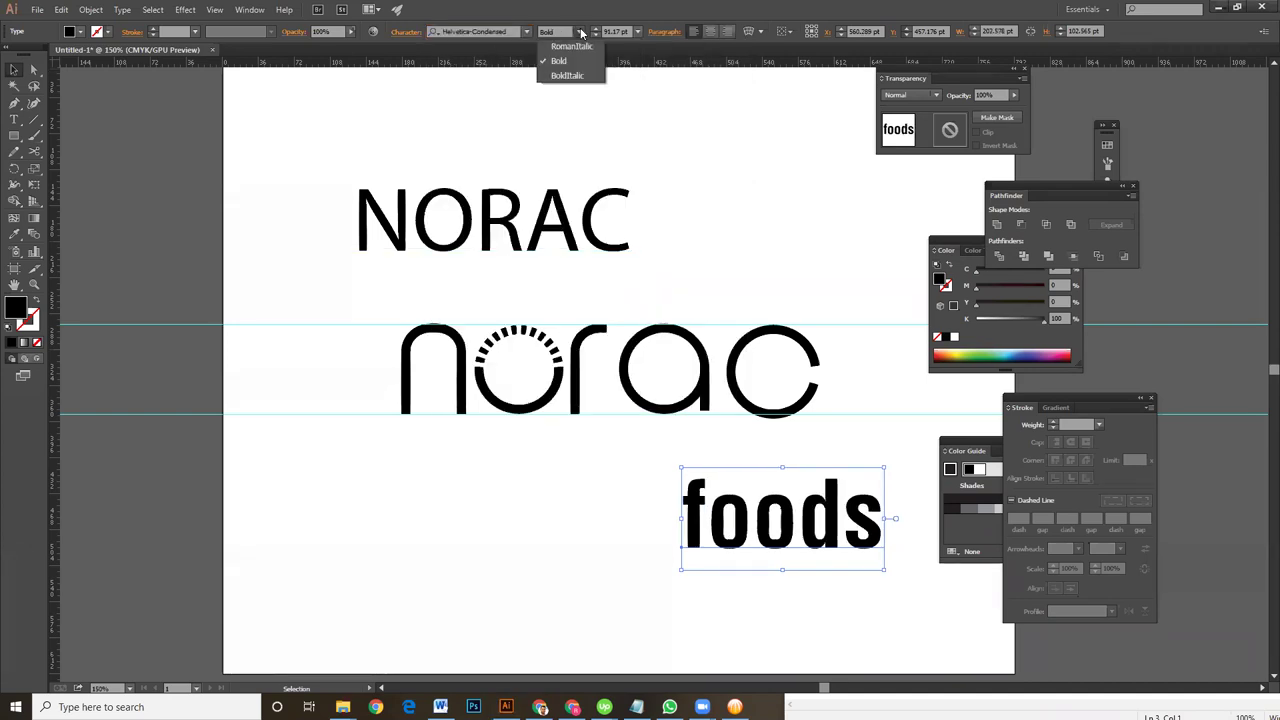
left_click(572, 46)
left_click(493, 31)
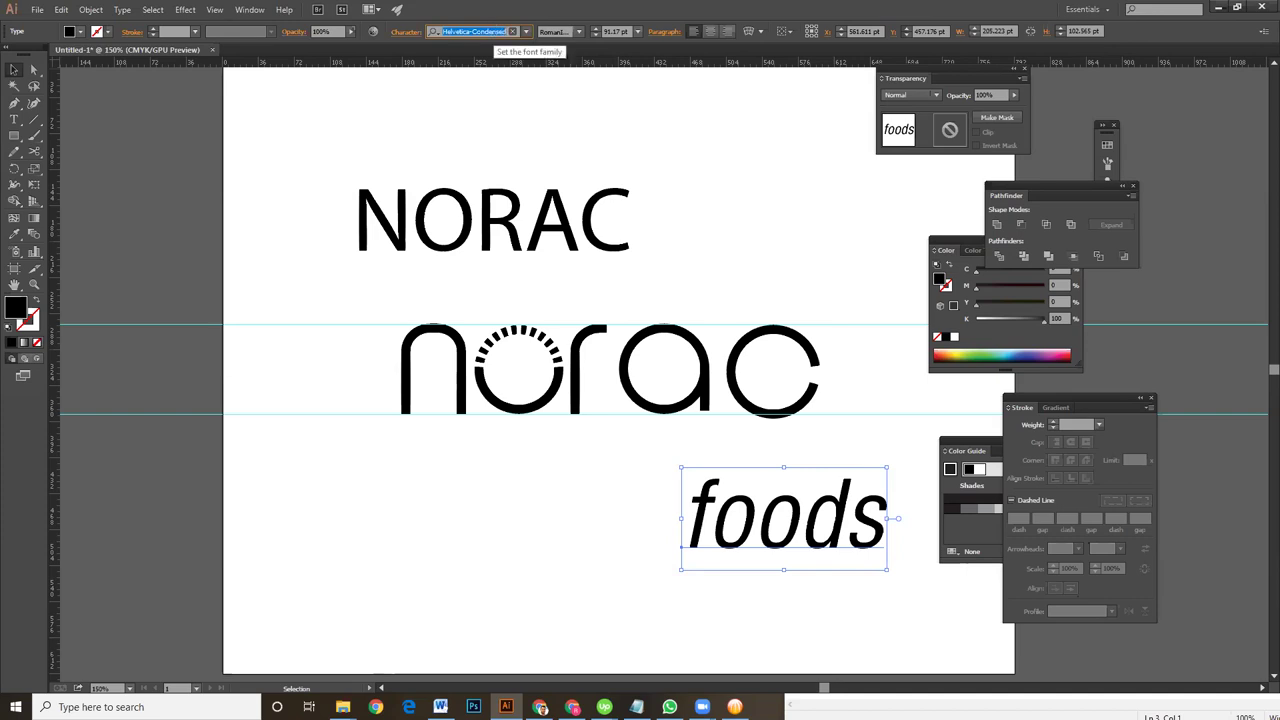
type("nexa")
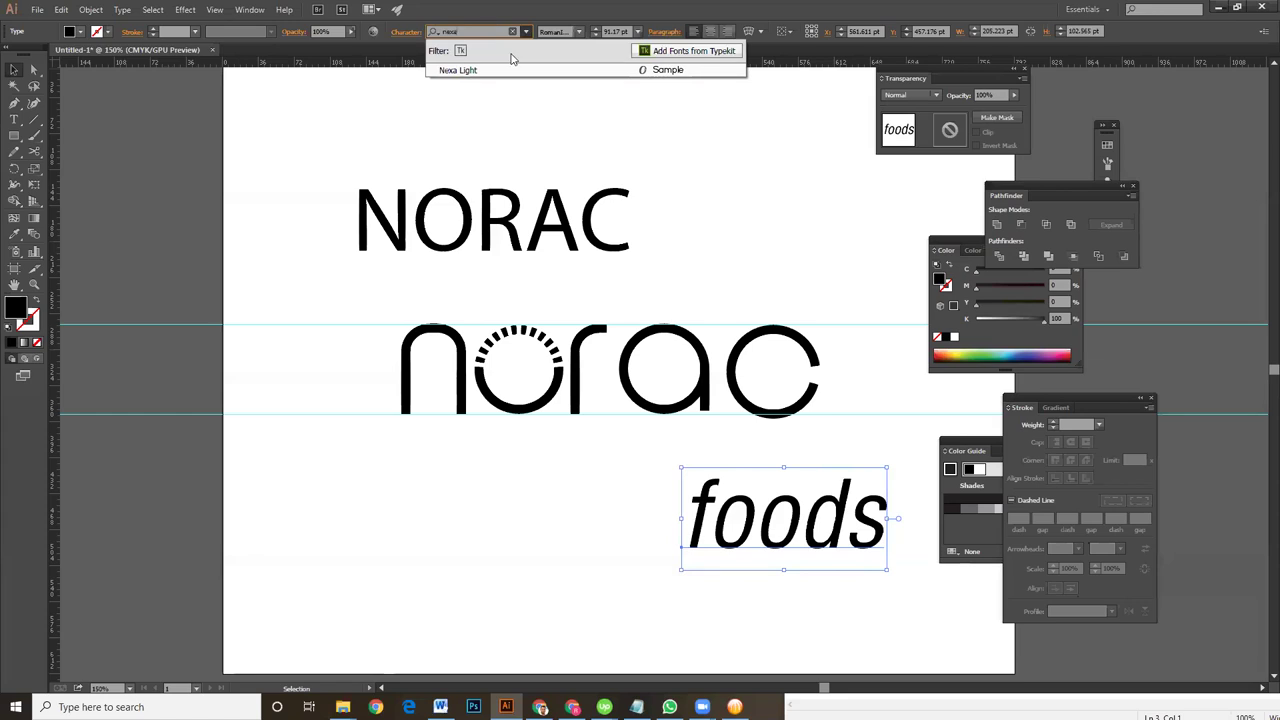
Apply Nexa Light to foods and move it just below norac
left_click(511, 70)
left_click(12, 70)
left_click(657, 582)
left_click_drag(745, 598, 632, 584)
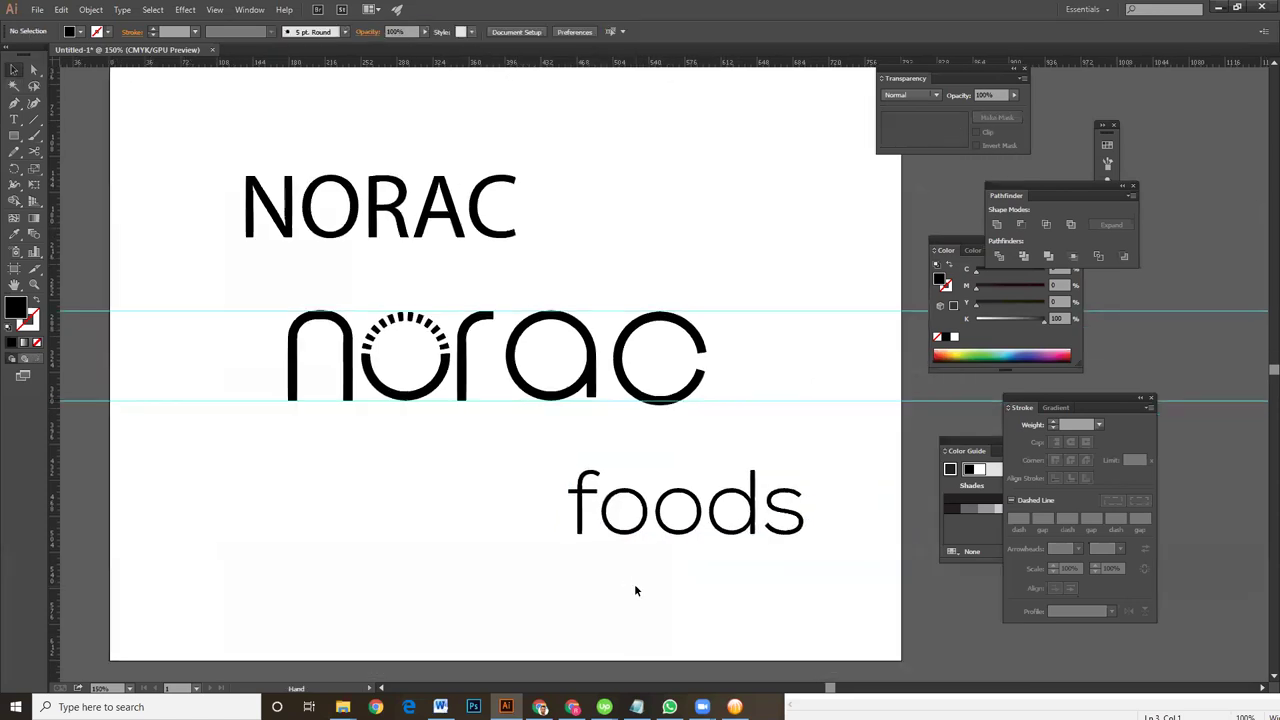
left_click_drag(667, 527, 598, 465)
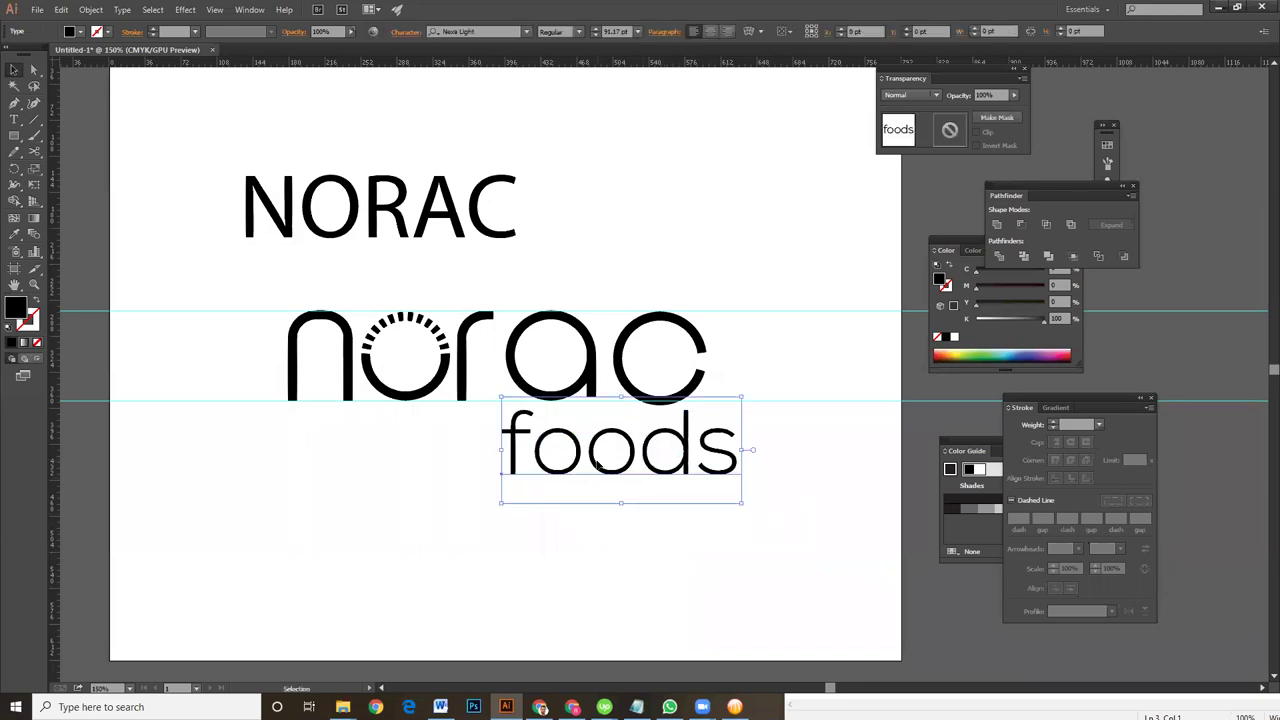
Reduce the foods font size step by step down to 73 pt
left_click(595, 35)
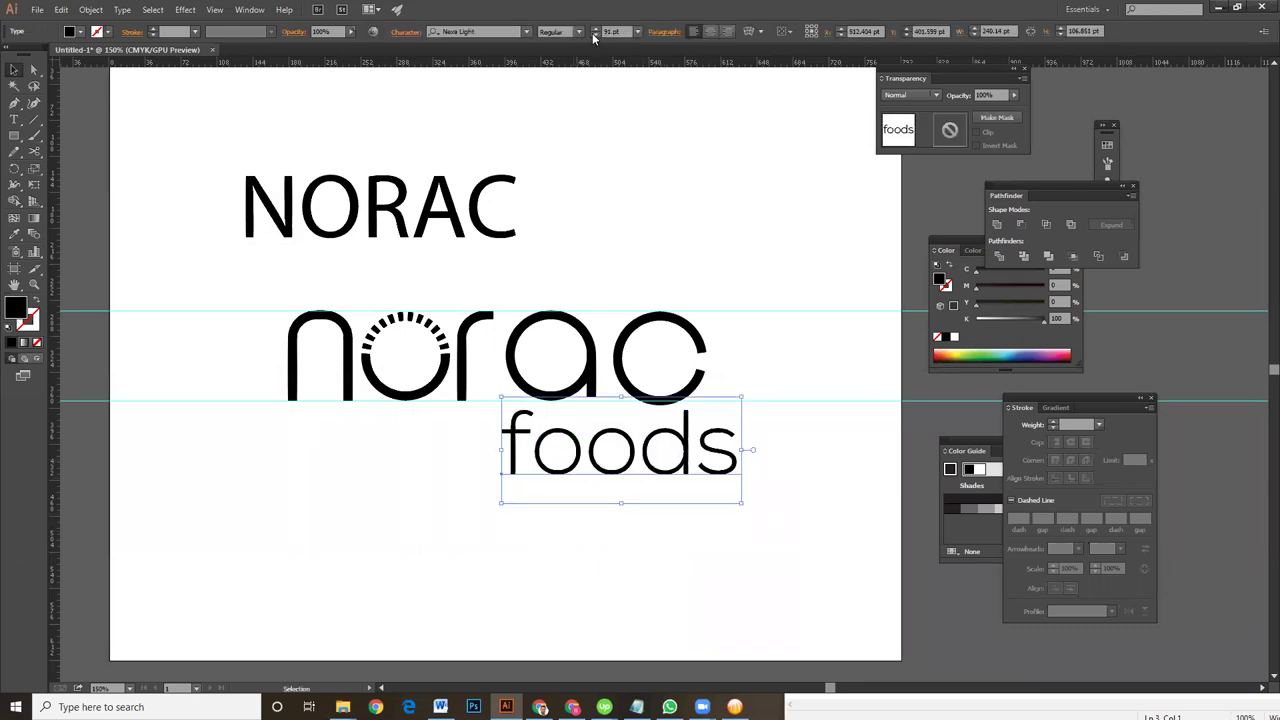
left_click(595, 35)
left_click(595, 35)
left_click(595, 35)
left_click(595, 35)
left_click(595, 35)
left_click(595, 35)
left_click(595, 35)
left_click(595, 35)
left_click(595, 35)
Add a vertical guide at norac's right end and nudge foods right and down to it
left_click_drag(52, 363, 707, 437)
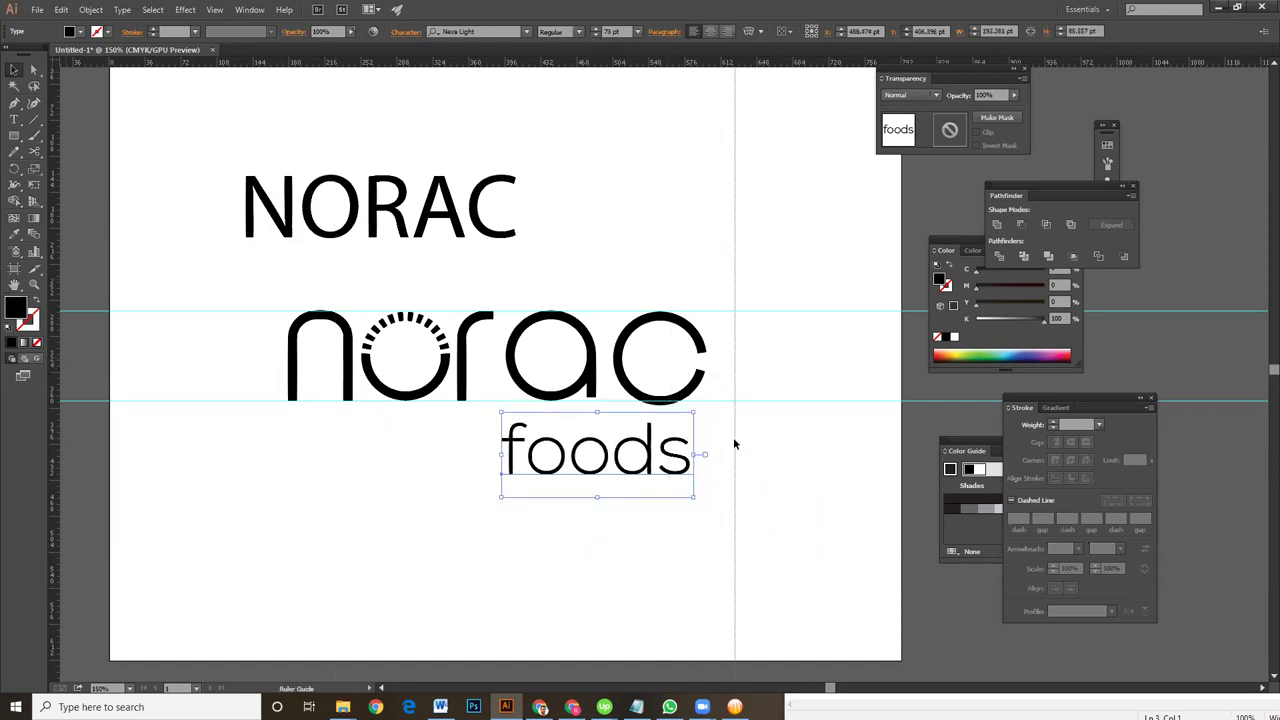
left_click(788, 462)
left_click(680, 470)
key("Right")
key("Right")
key("Right")
key("Right")
key("Right")
key("Right")
key("Right")
key("Right")
key("Right")
key("Right")
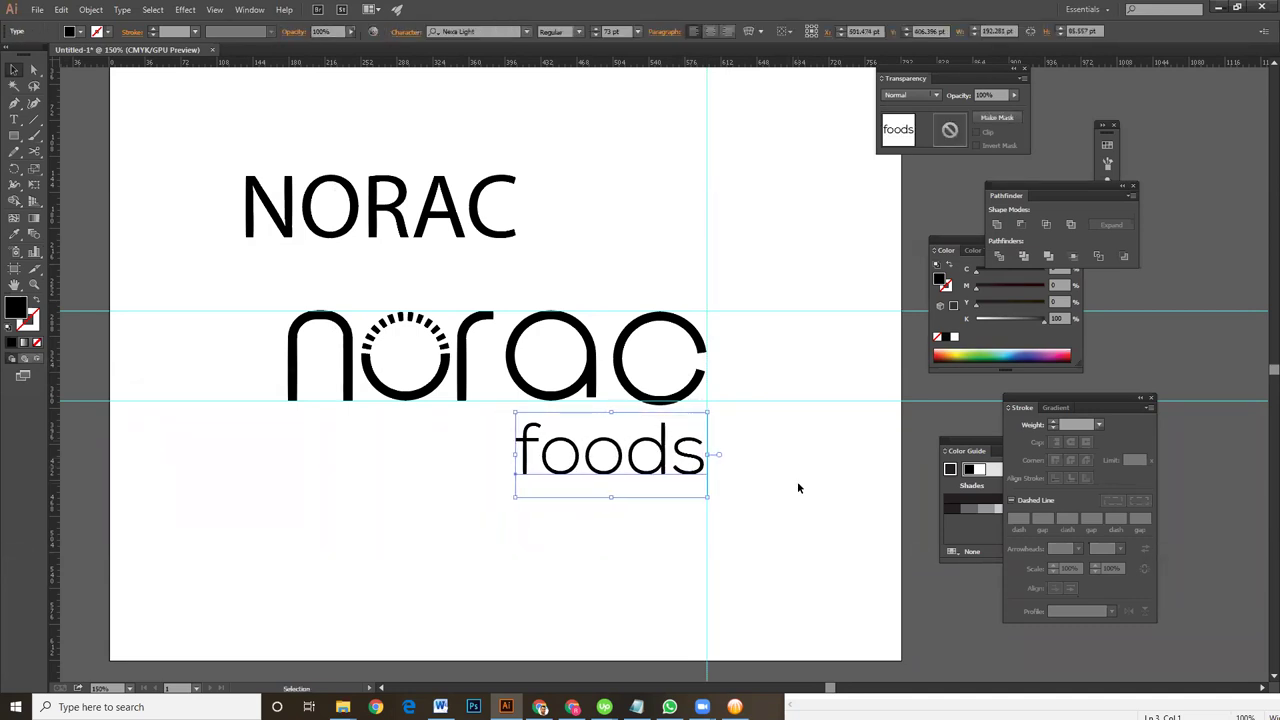
key("Right")
key("Right")
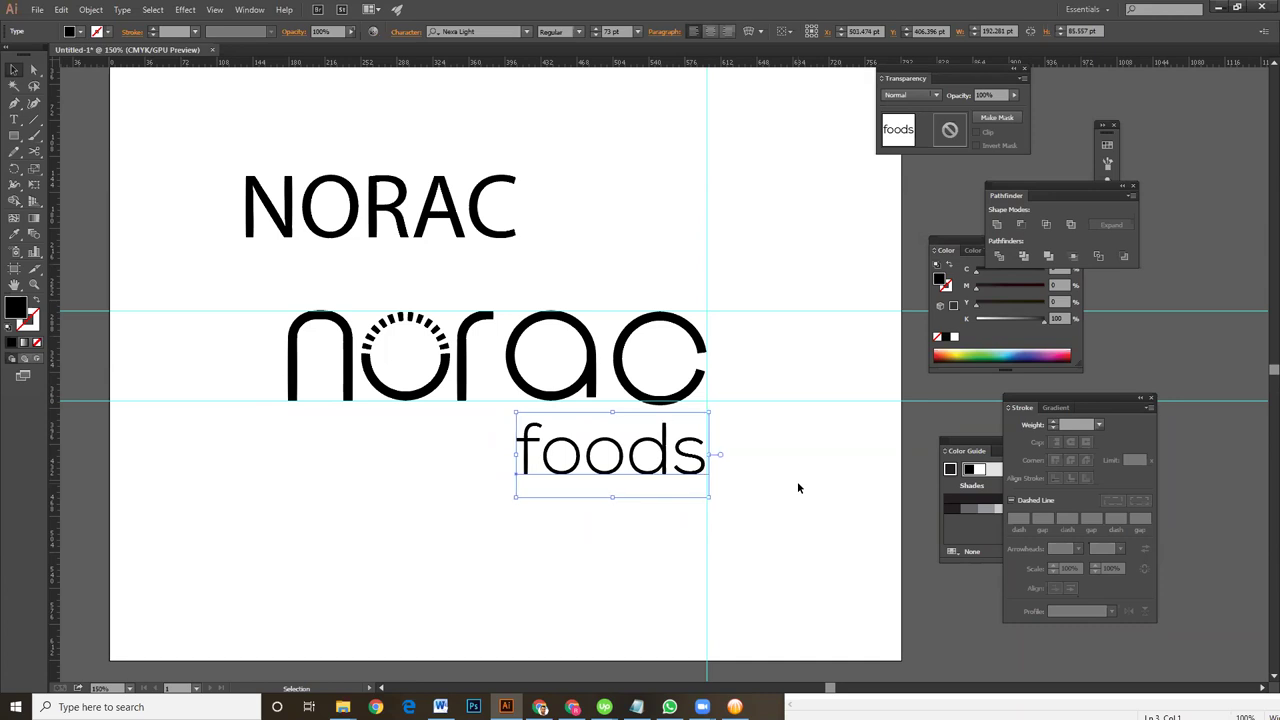
key("Down")
Expand the stroked norac lettering, including the dashed o, into filled shapes
left_click_drag(228, 345, 701, 367)
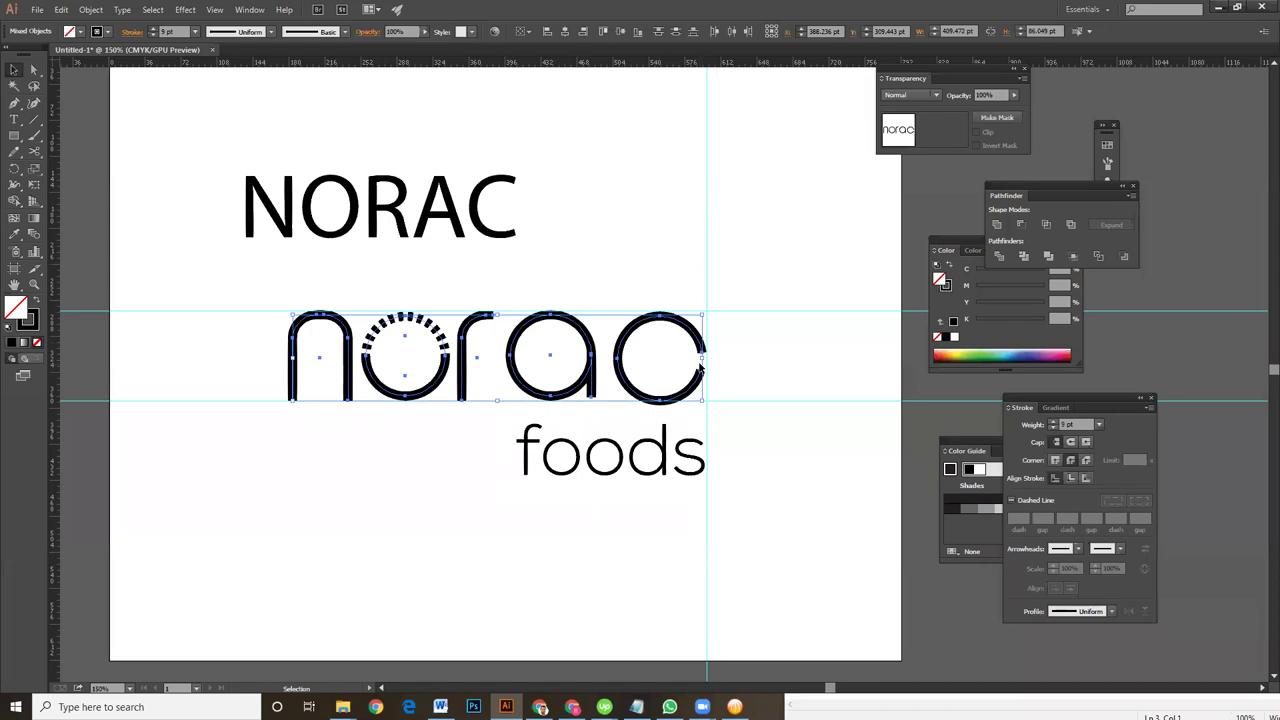
left_click(37, 324)
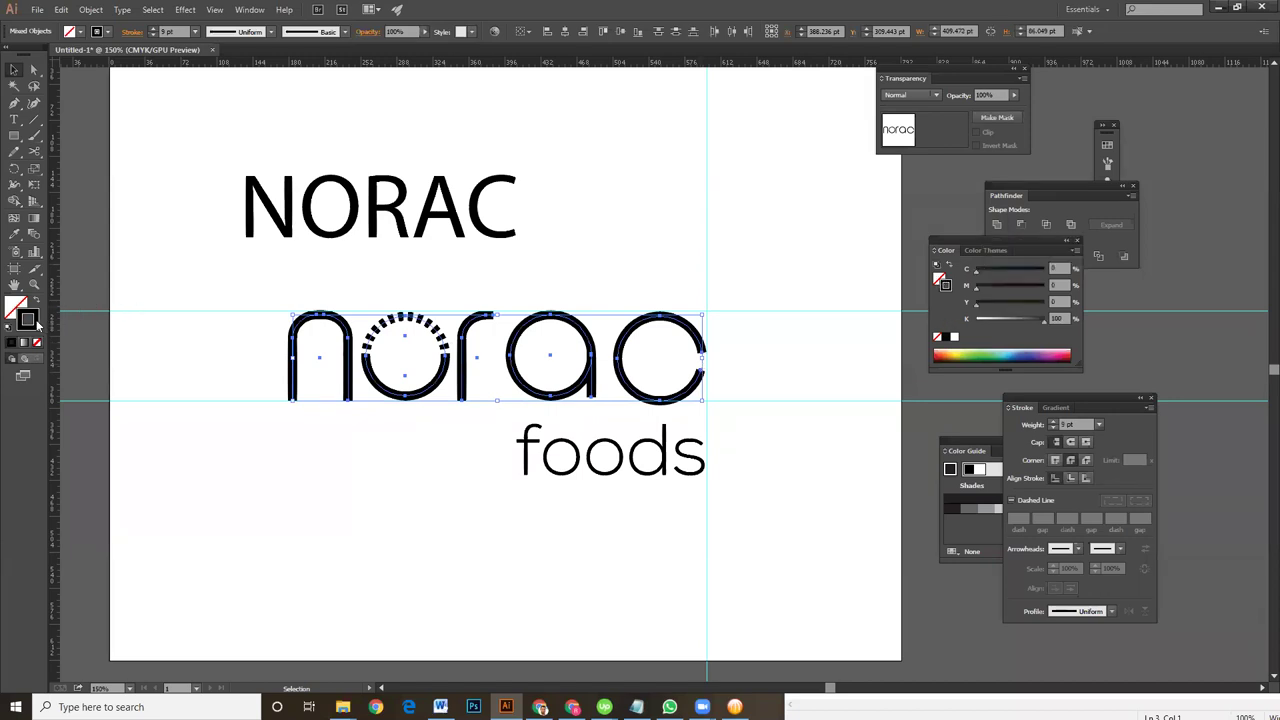
left_click(91, 9)
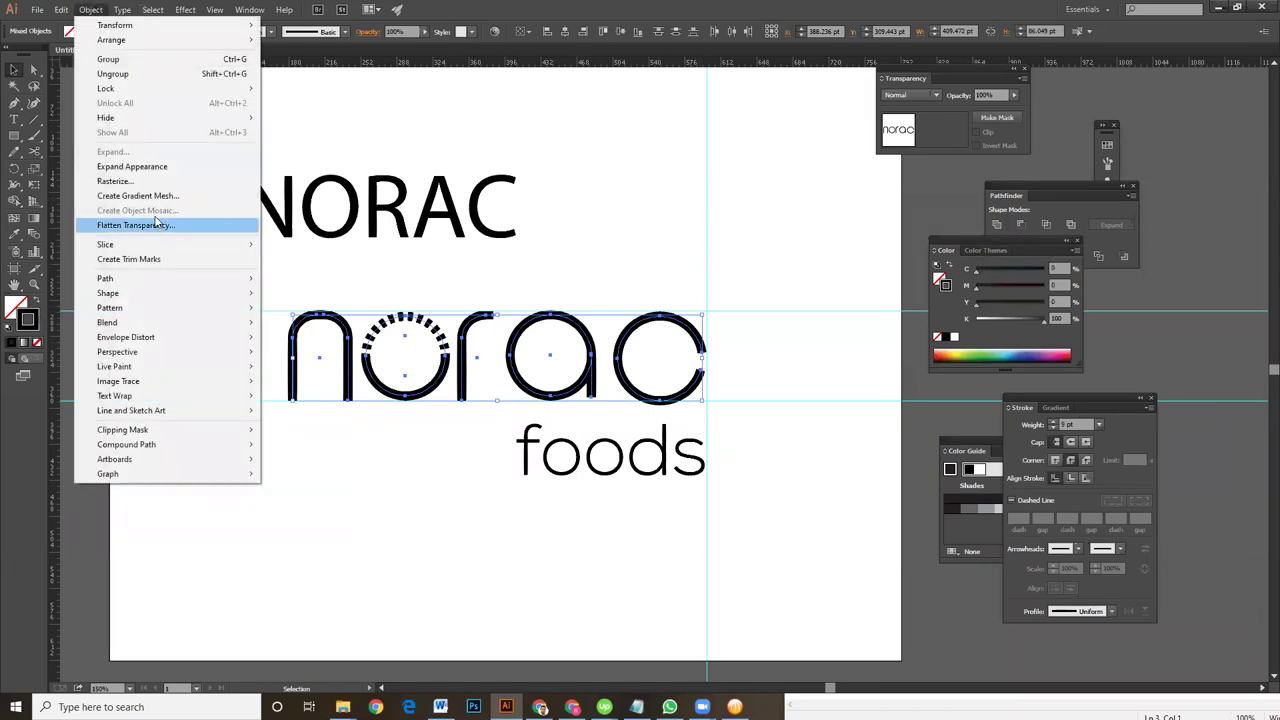
left_click(138, 168)
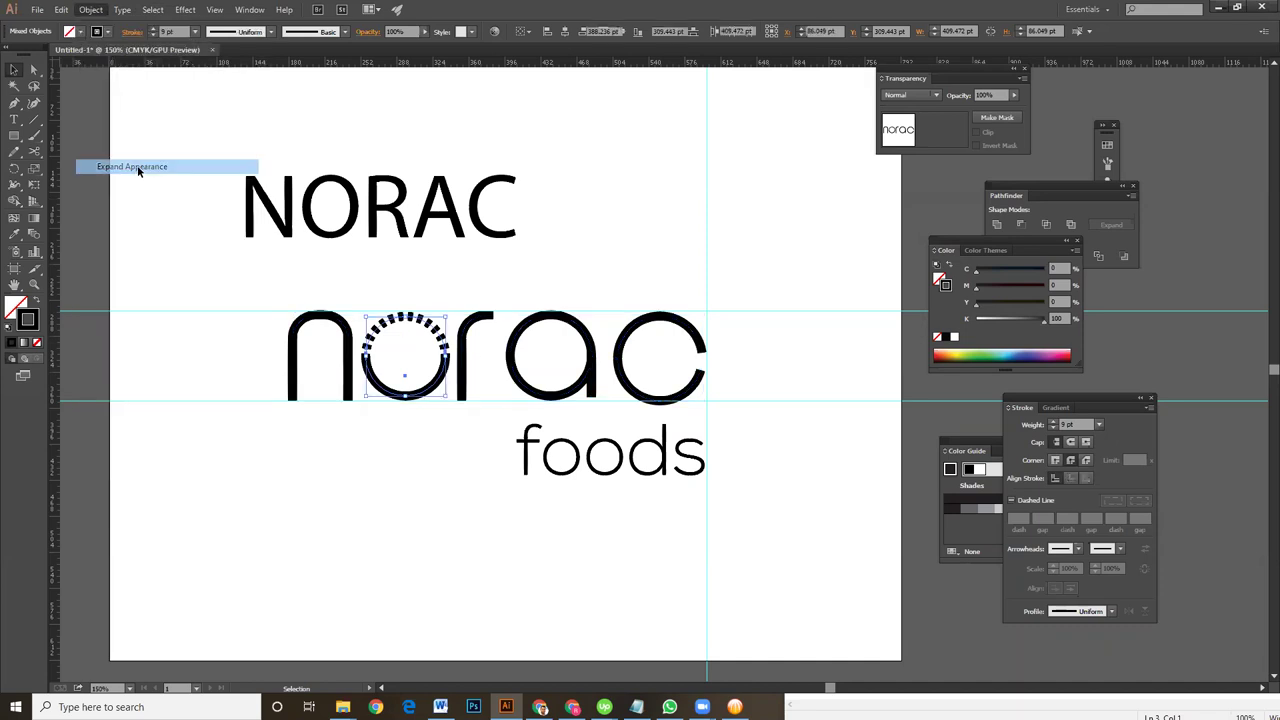
left_click_drag(222, 322, 295, 392)
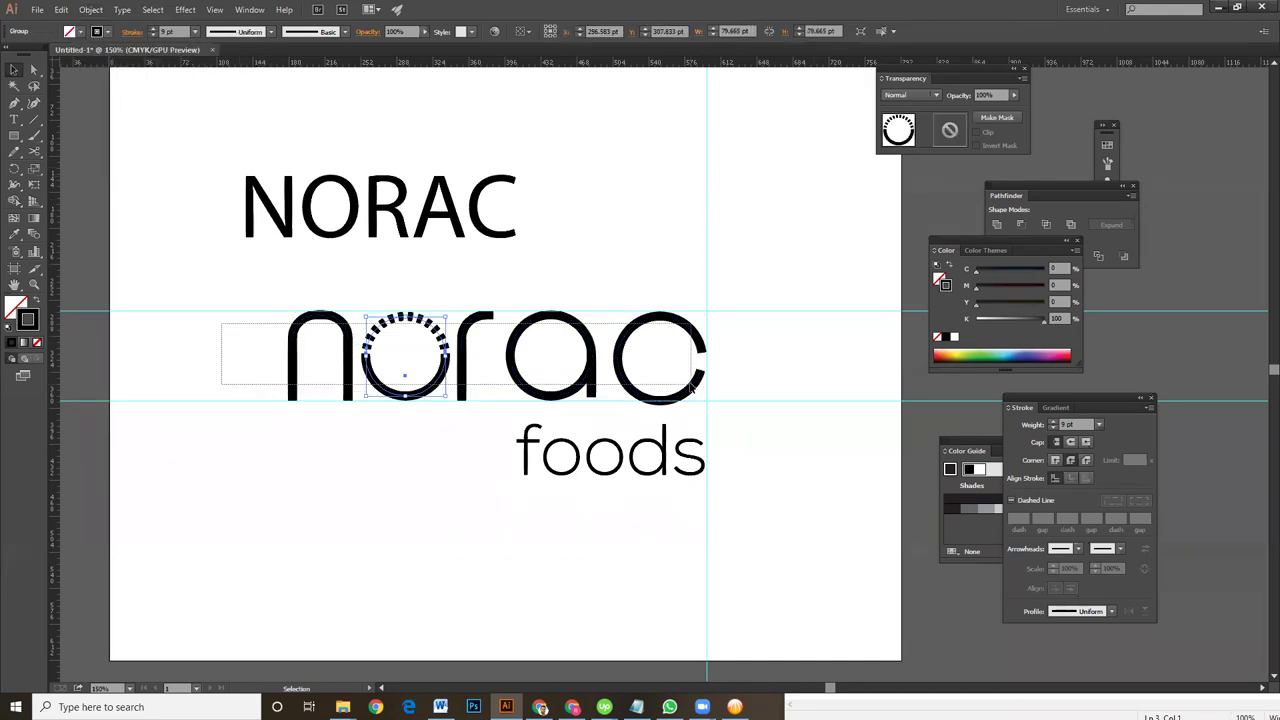
left_click(91, 9)
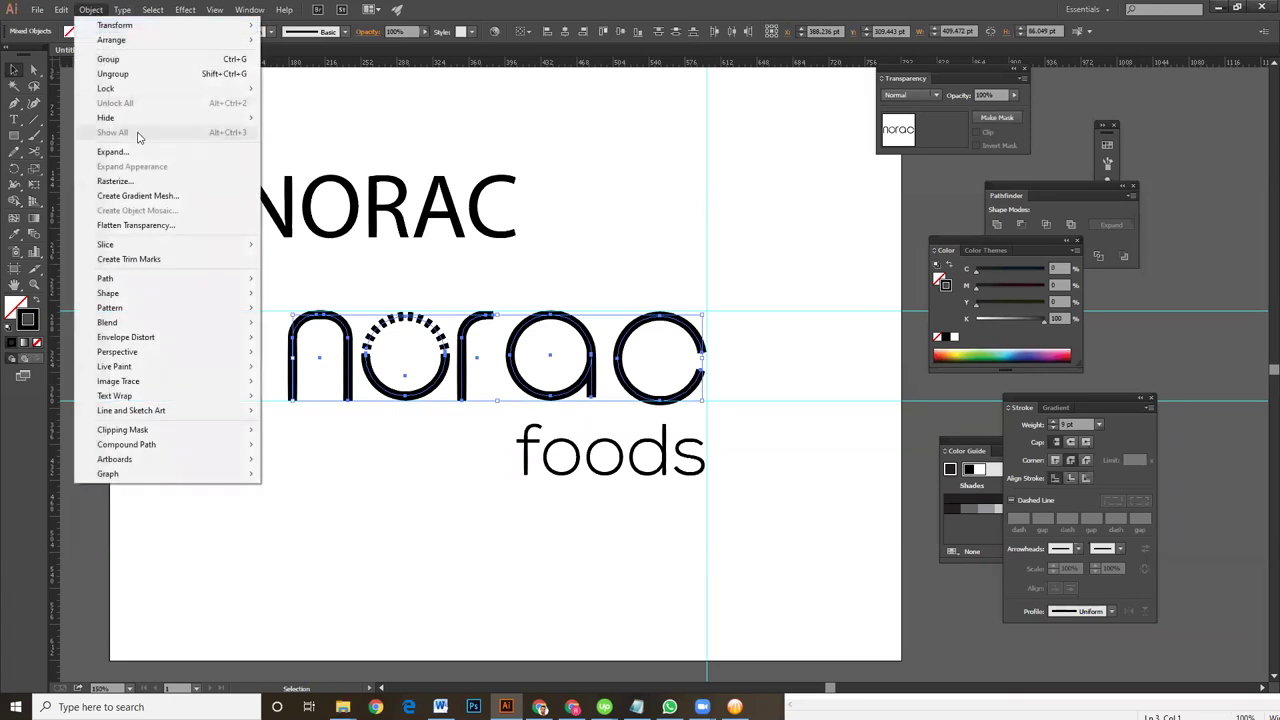
left_click(137, 150)
left_click(622, 428)
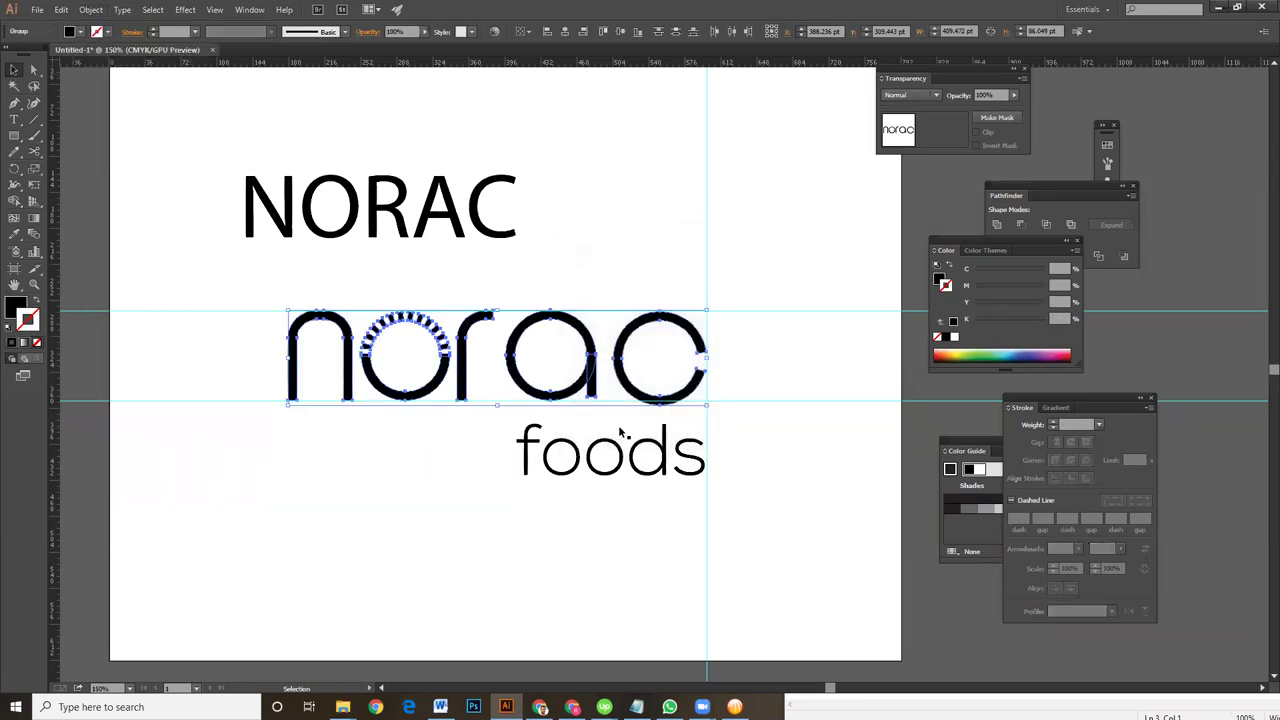
left_click(757, 442)
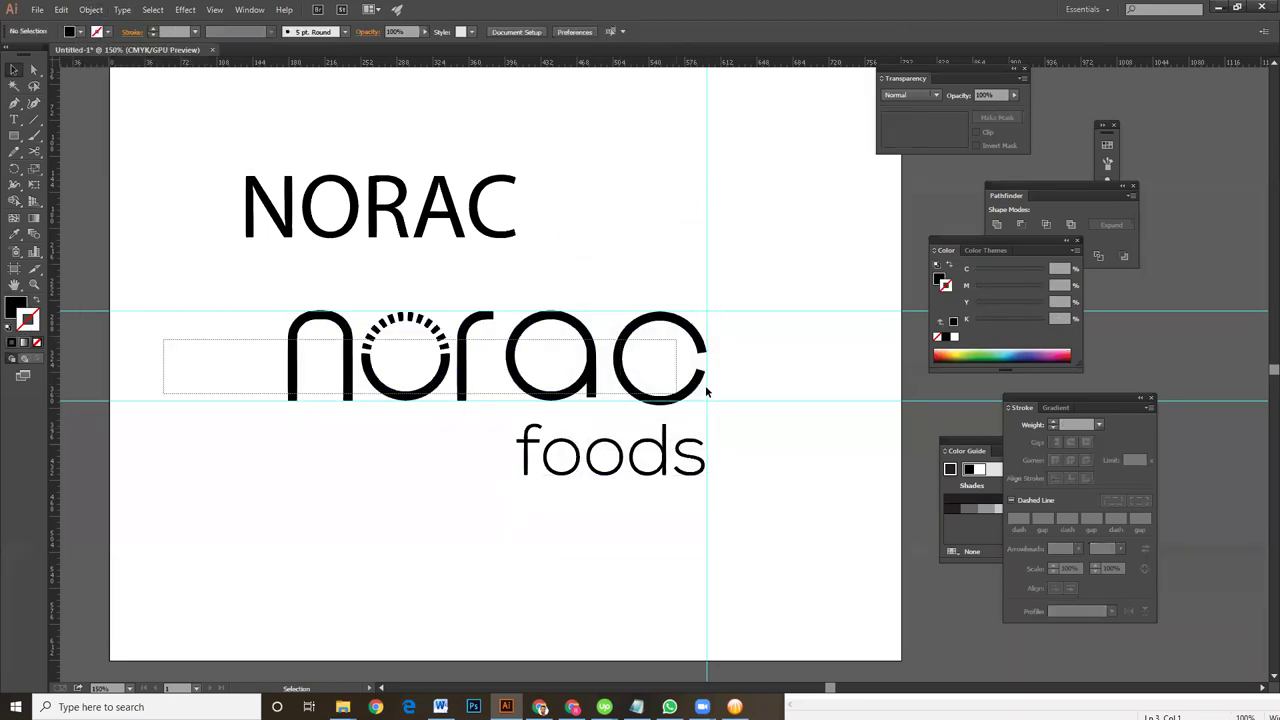
Select the a's stem and bowl and make them one compound path
left_click_drag(163, 343, 690, 390)
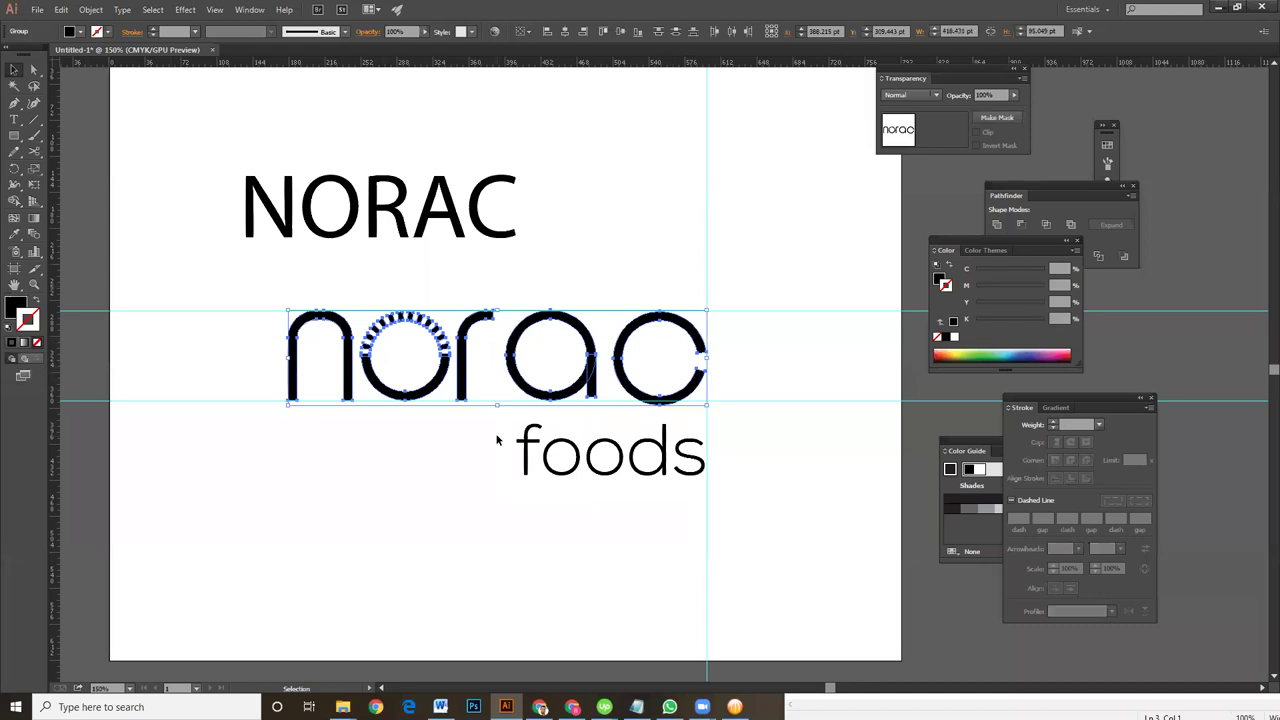
left_click(530, 490)
left_click(560, 455)
left_click(590, 375)
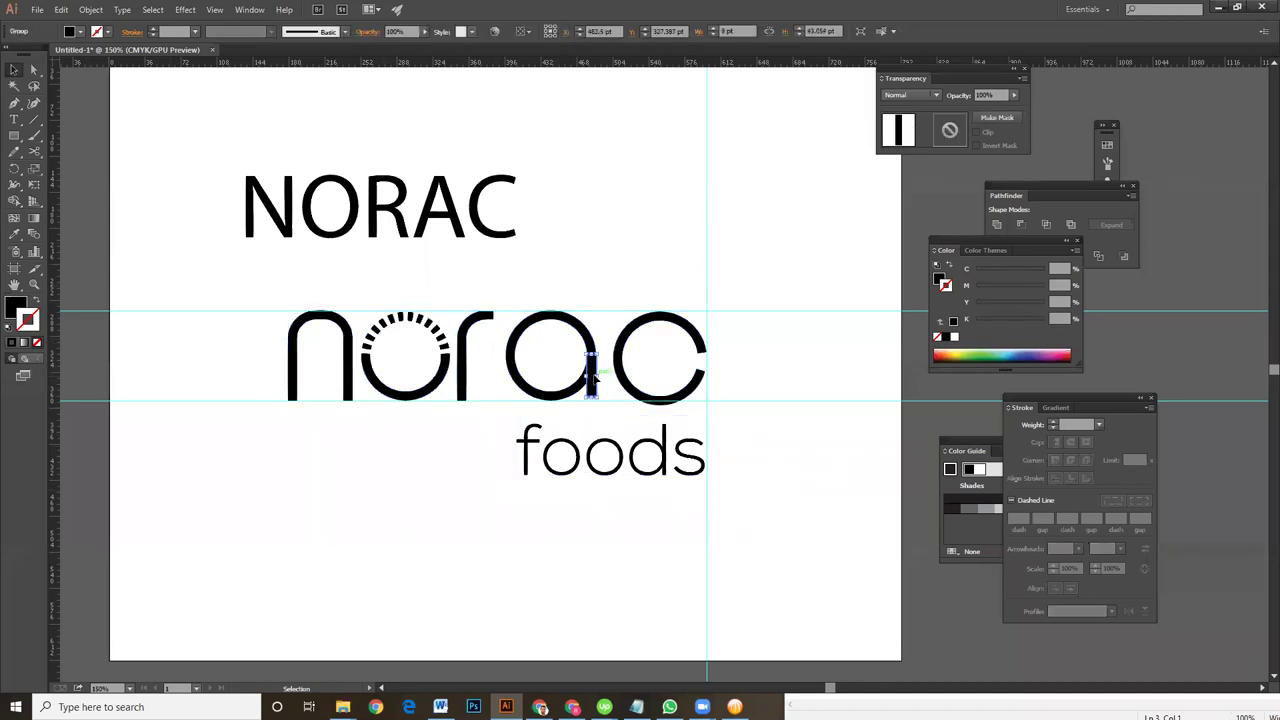
left_click(572, 392, "shift")
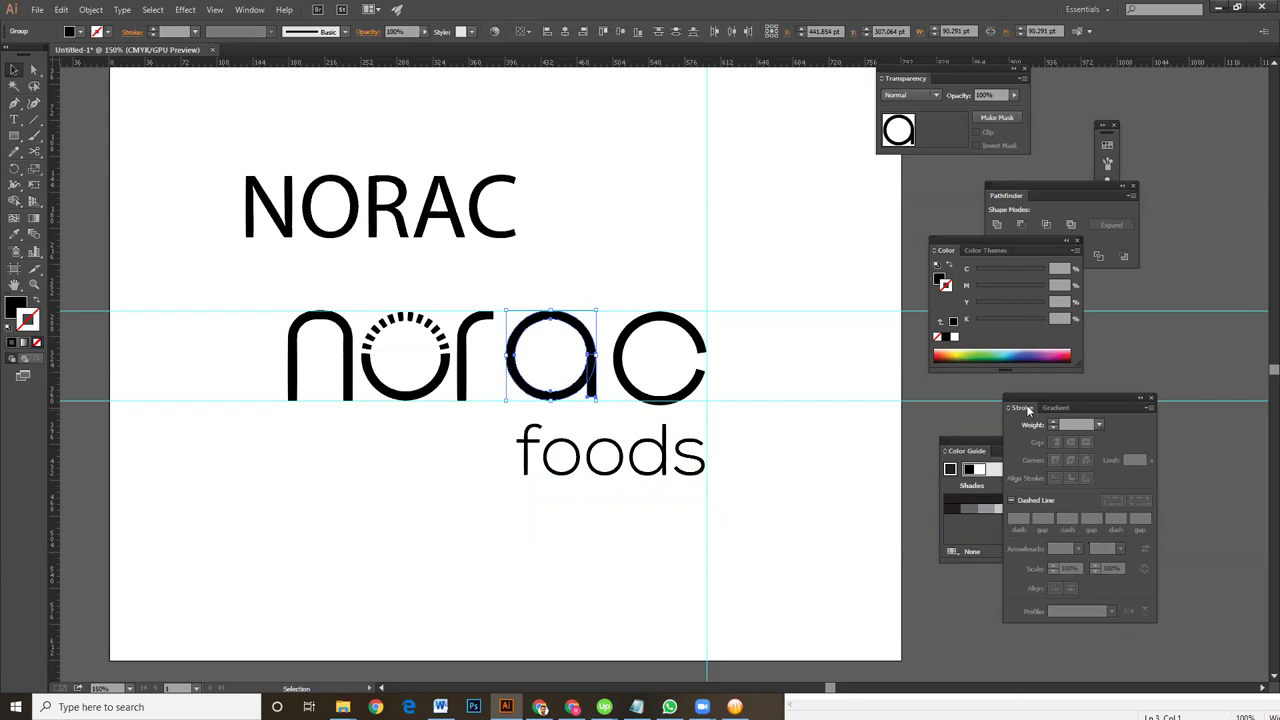
left_click(1019, 224)
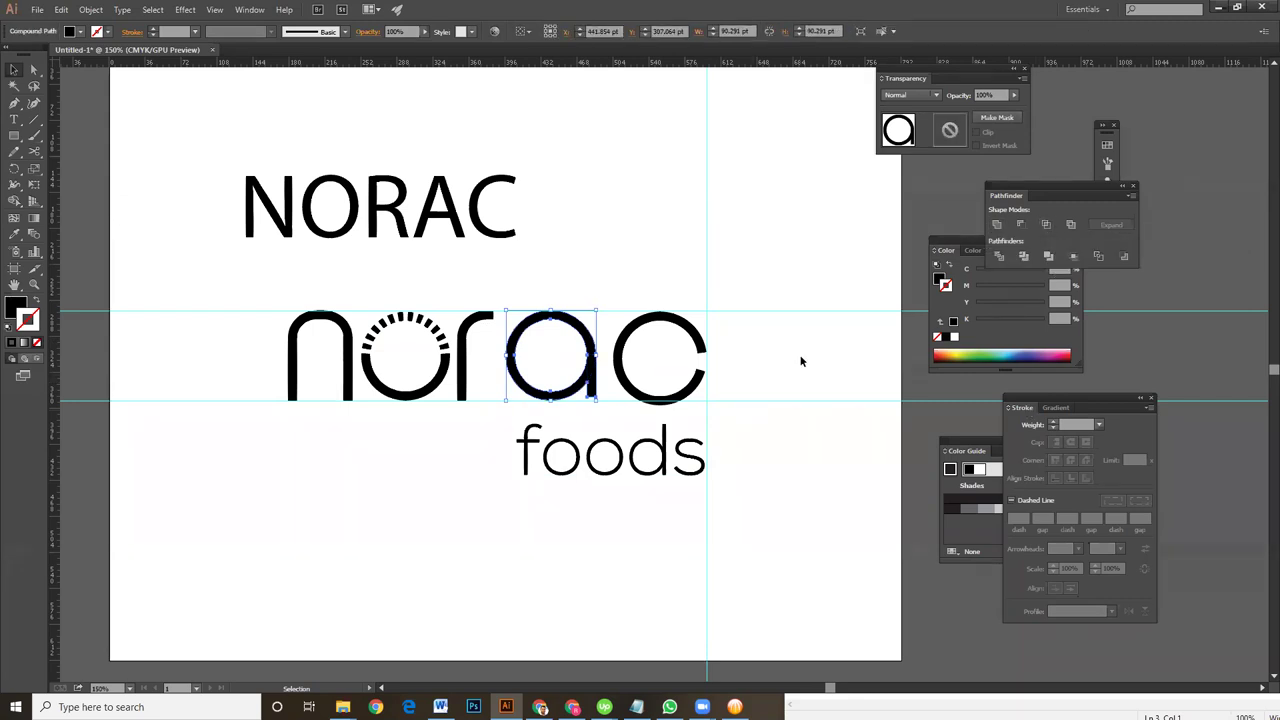
Zoom in and select all five letters c, a, r, o and n
left_click(806, 286)
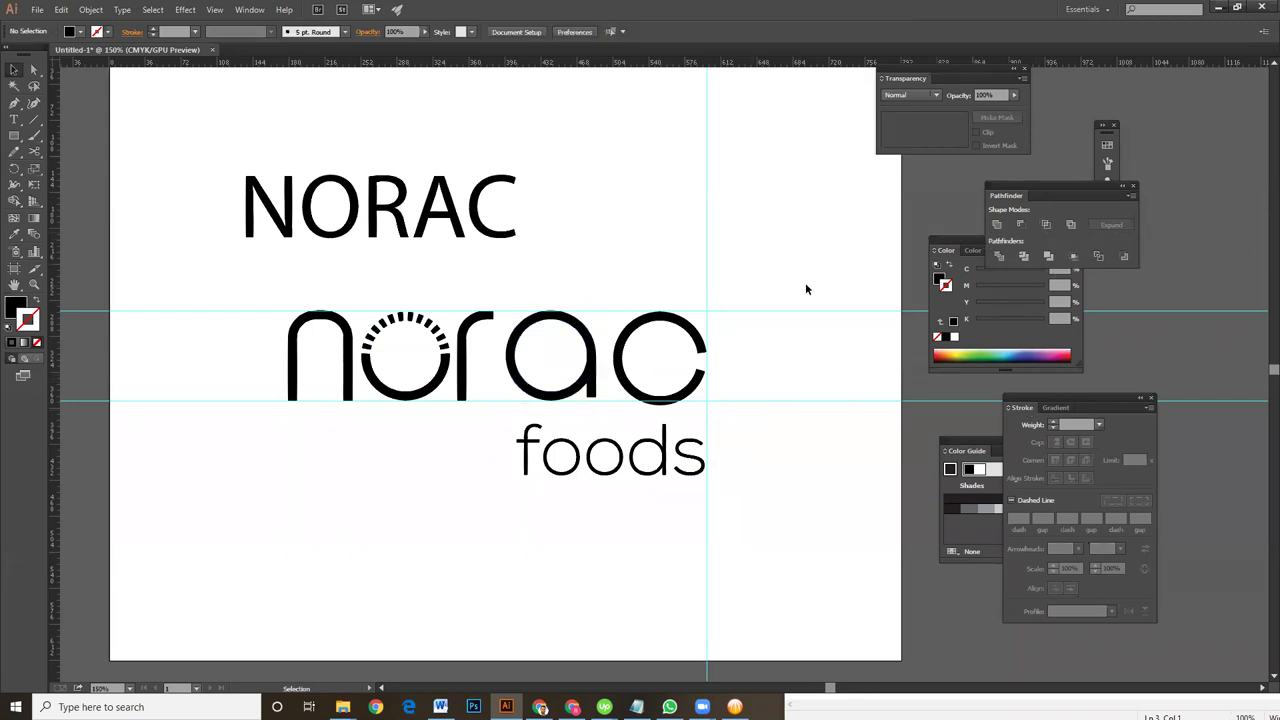
key("ctrl+equal")
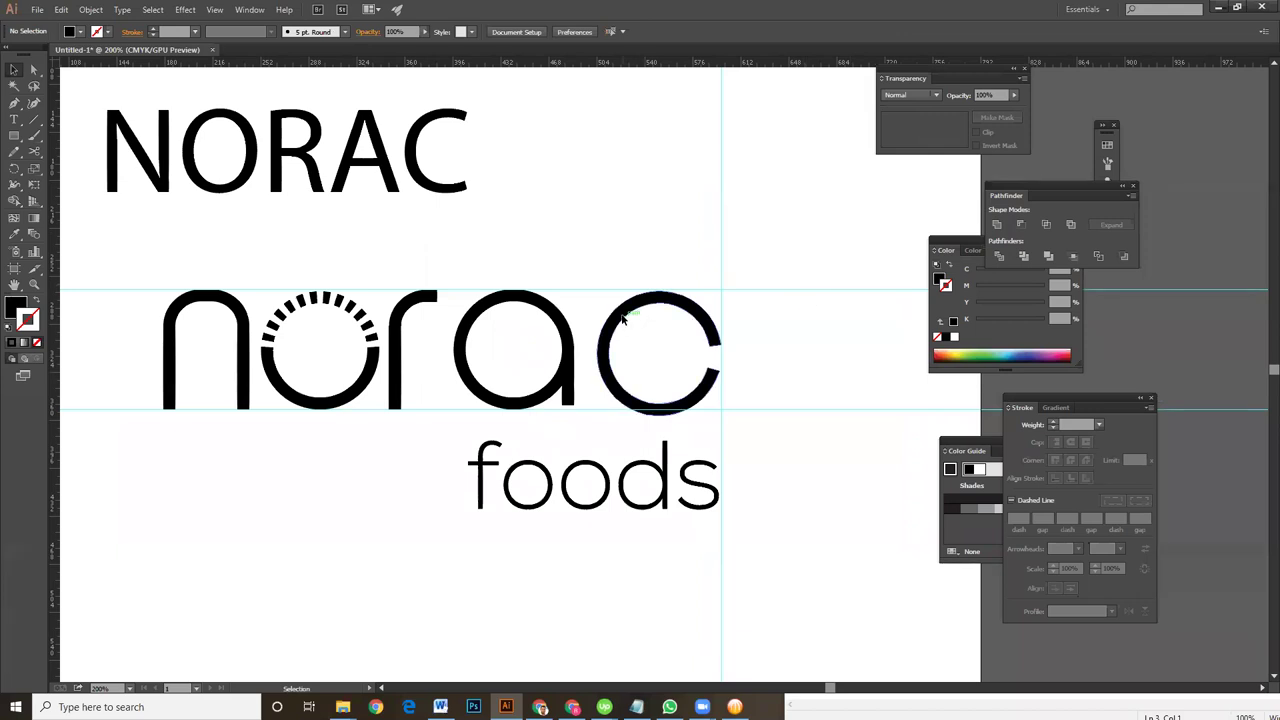
left_click(650, 302)
left_click(498, 302, "shift")
left_click(416, 307, "shift")
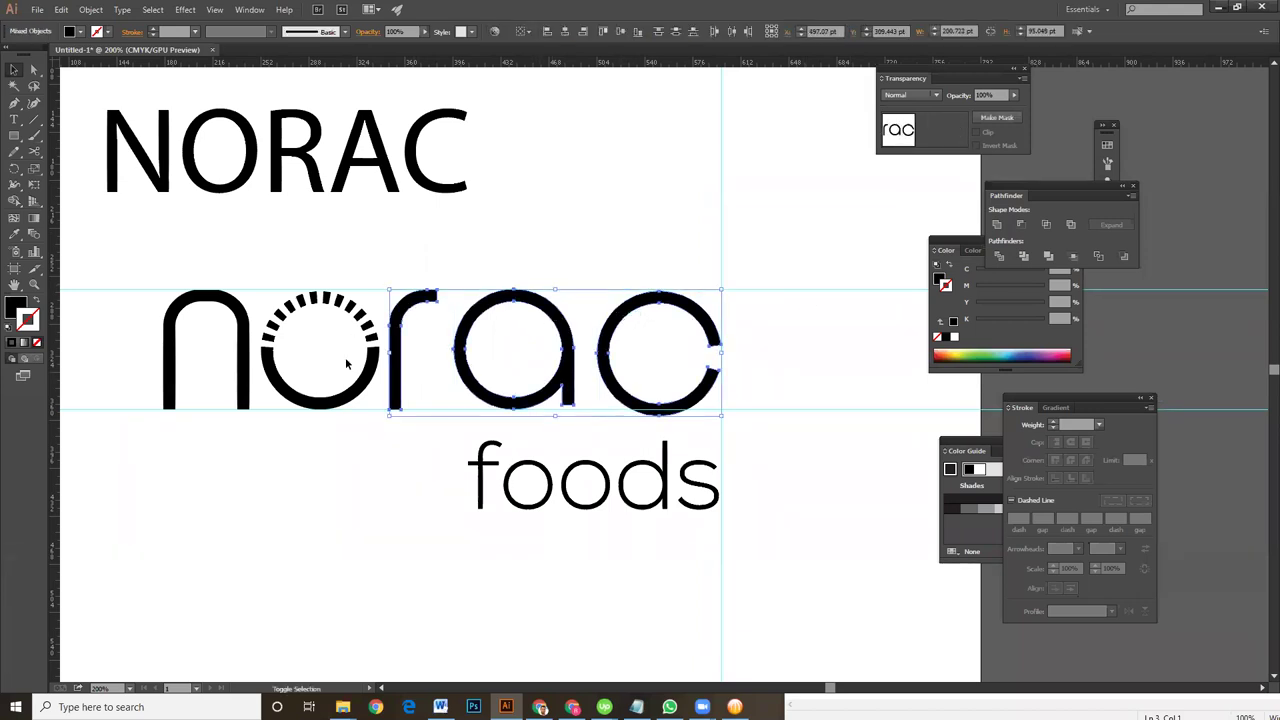
left_click(355, 388, "shift")
left_click(242, 350, "shift")
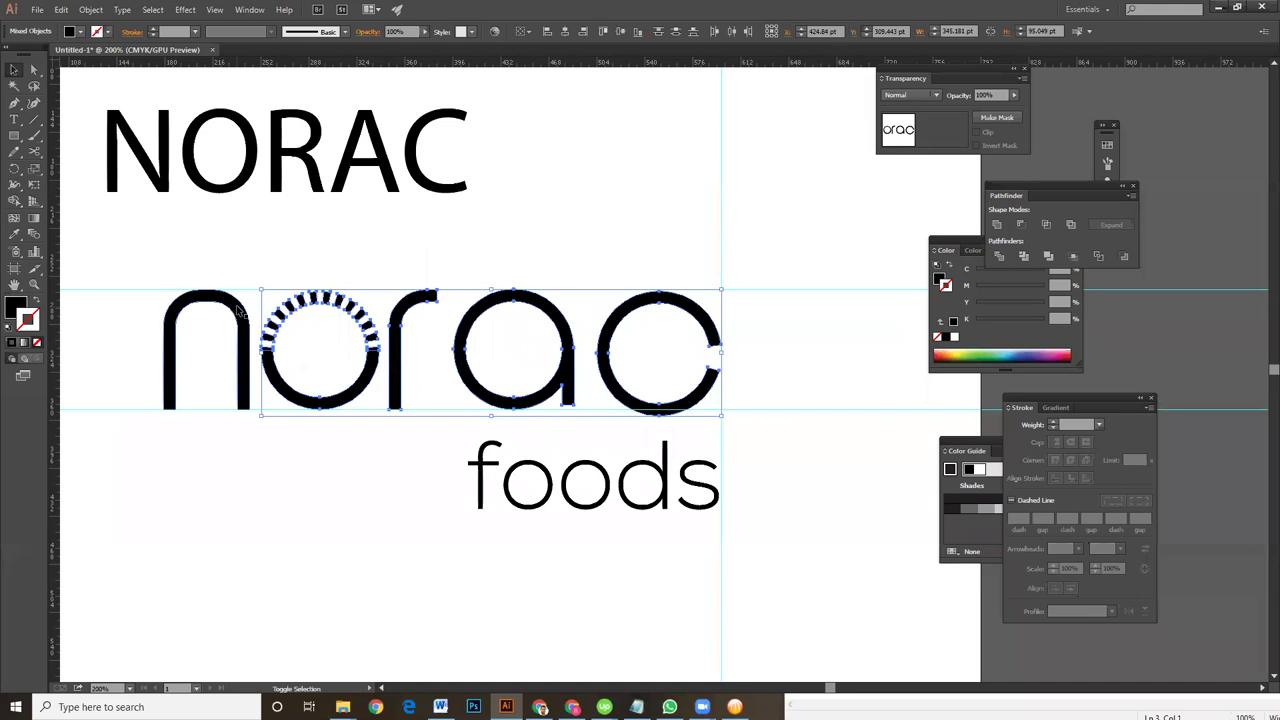
left_click(13, 307)
Fill the letters deep red #B20033 and raise yellow to 100
double_click(13, 307)
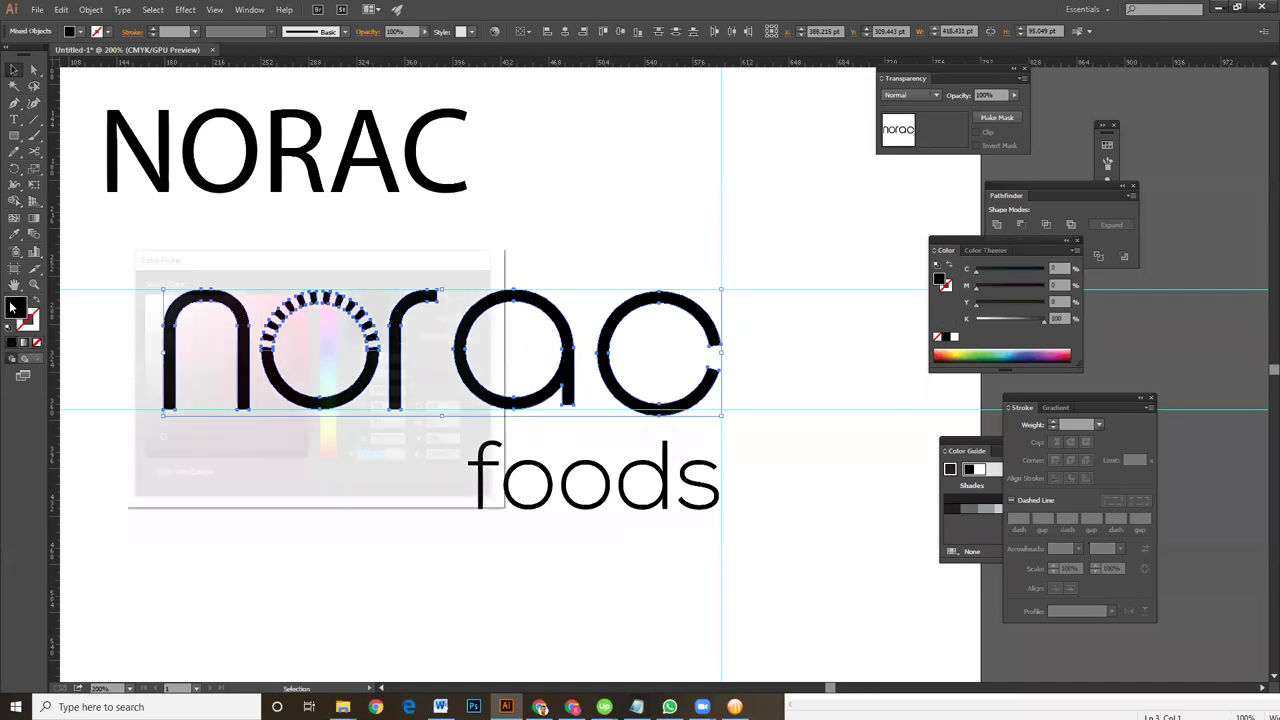
left_click_drag(291, 337, 322, 341)
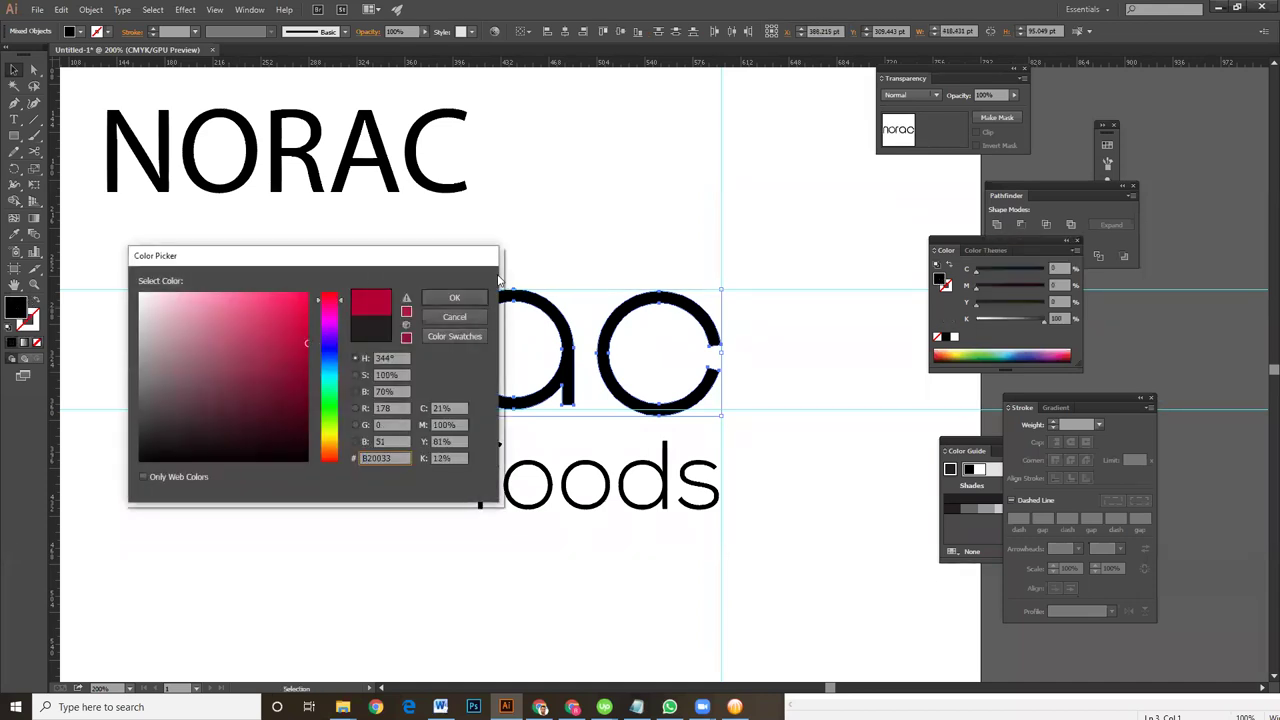
left_click(476, 297)
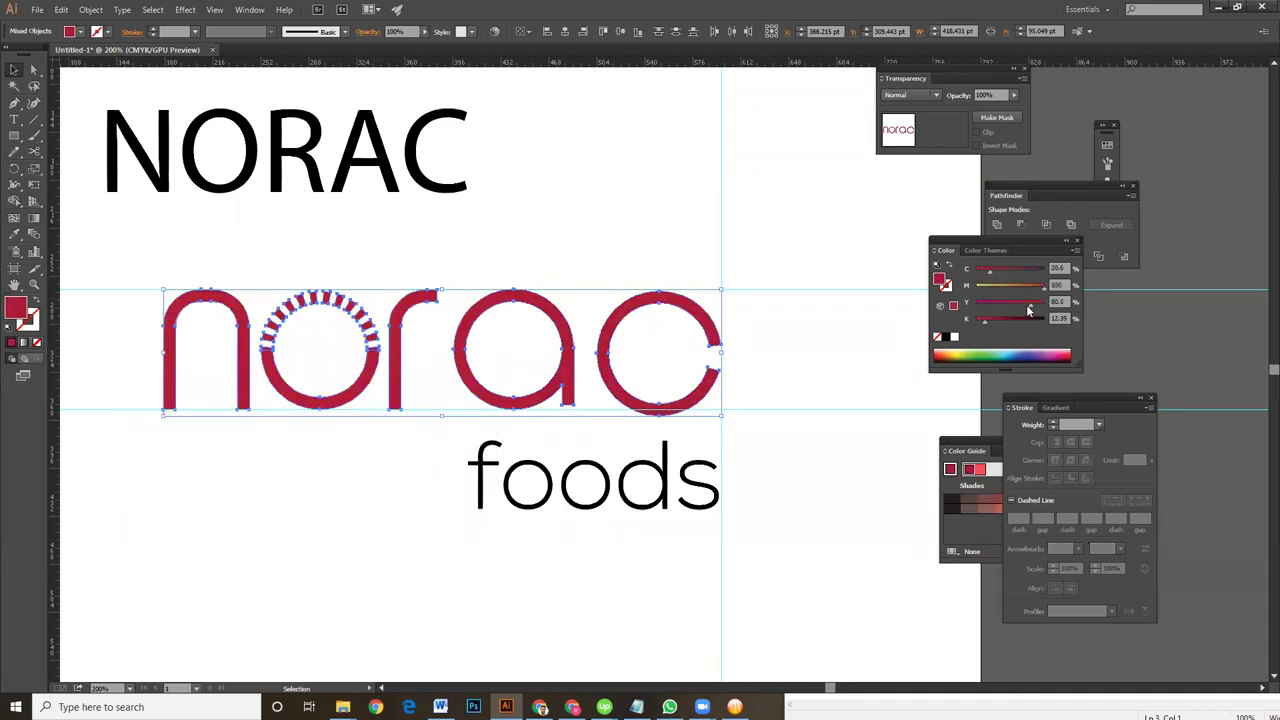
left_click_drag(1026, 304, 1046, 303)
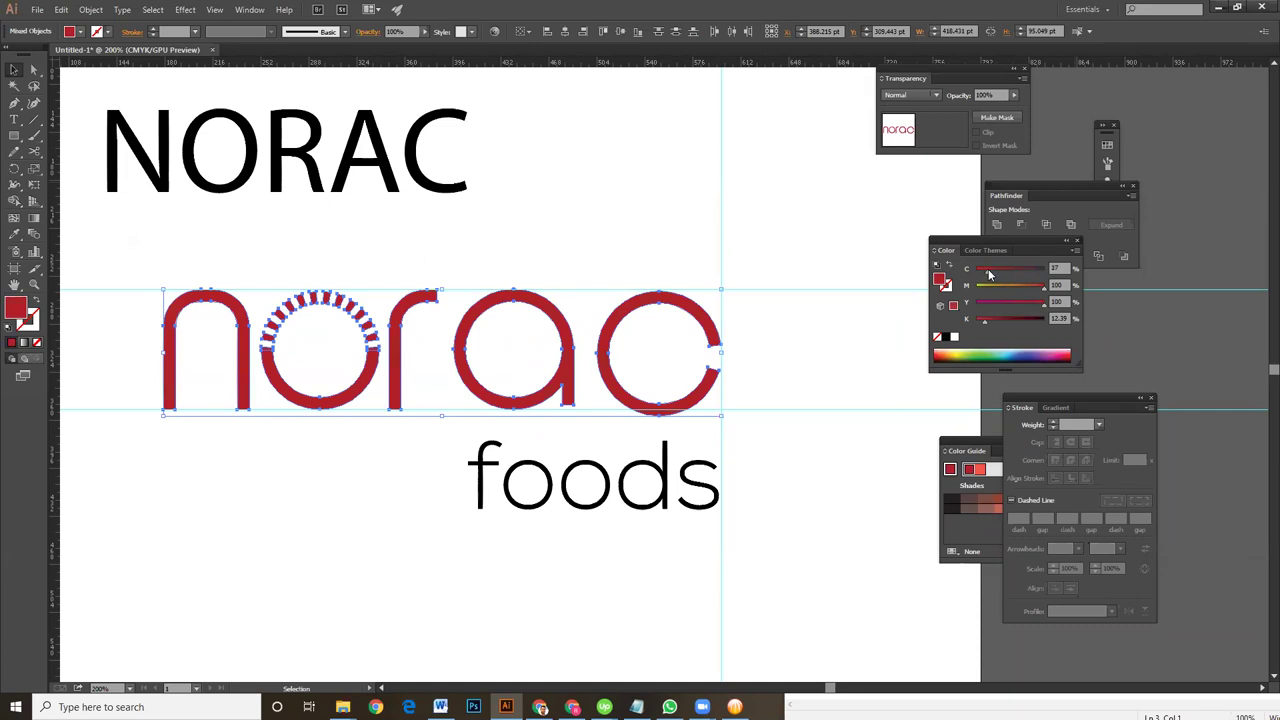
Fill the foods text orange
left_click(781, 533)
scroll(786, 474, "down", 1)
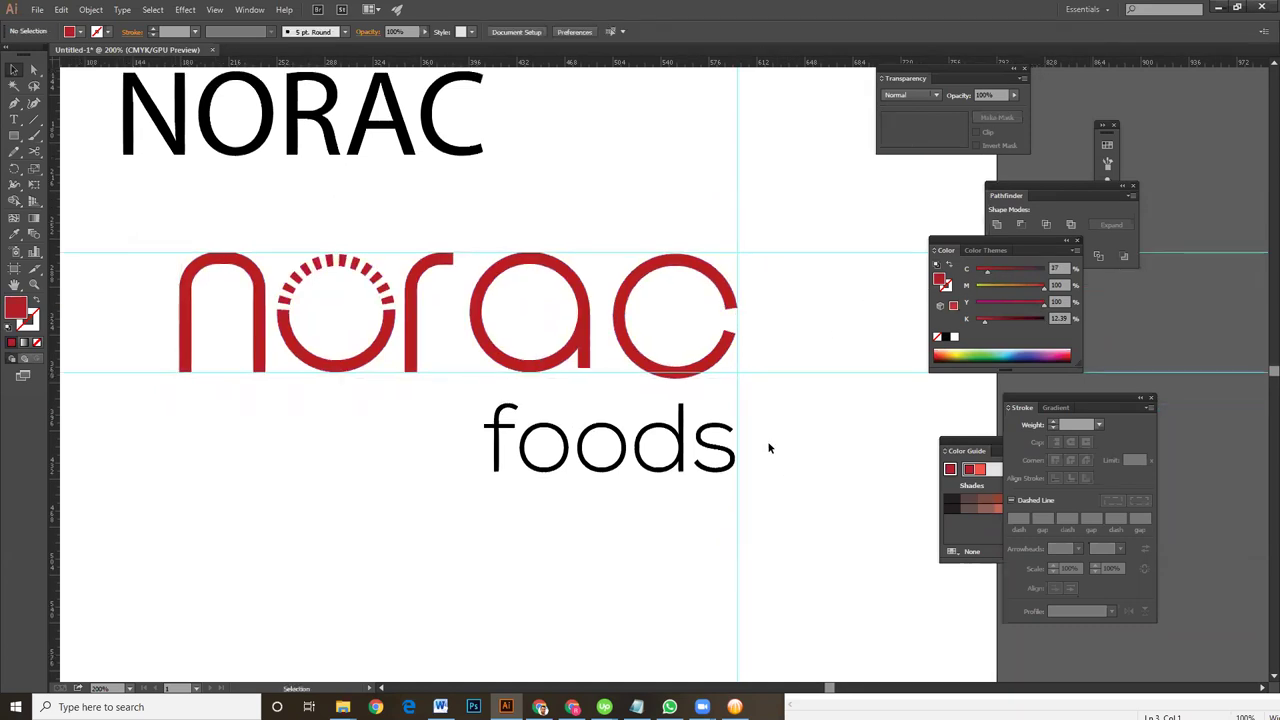
left_click(688, 436)
left_click(953, 334)
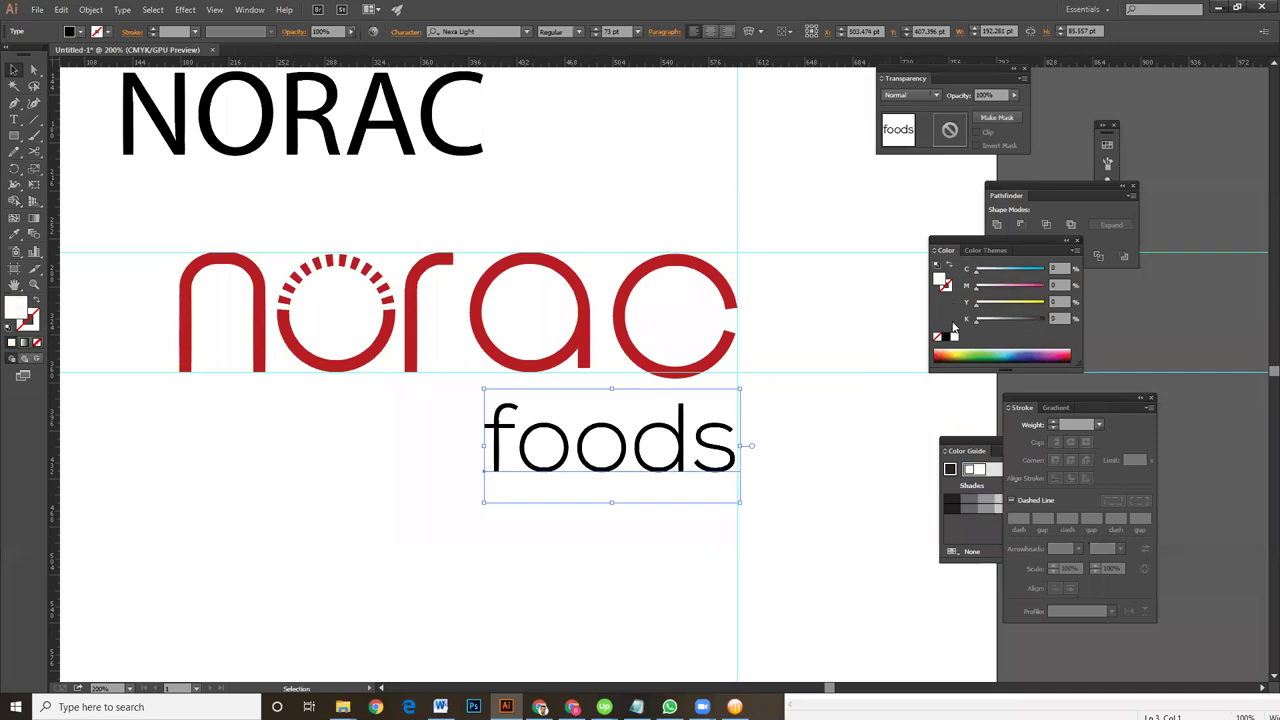
mouse_move(978, 290)
left_mouse_down()
mouse_move(1040, 288)
mouse_move(1005, 297)
left_mouse_up()
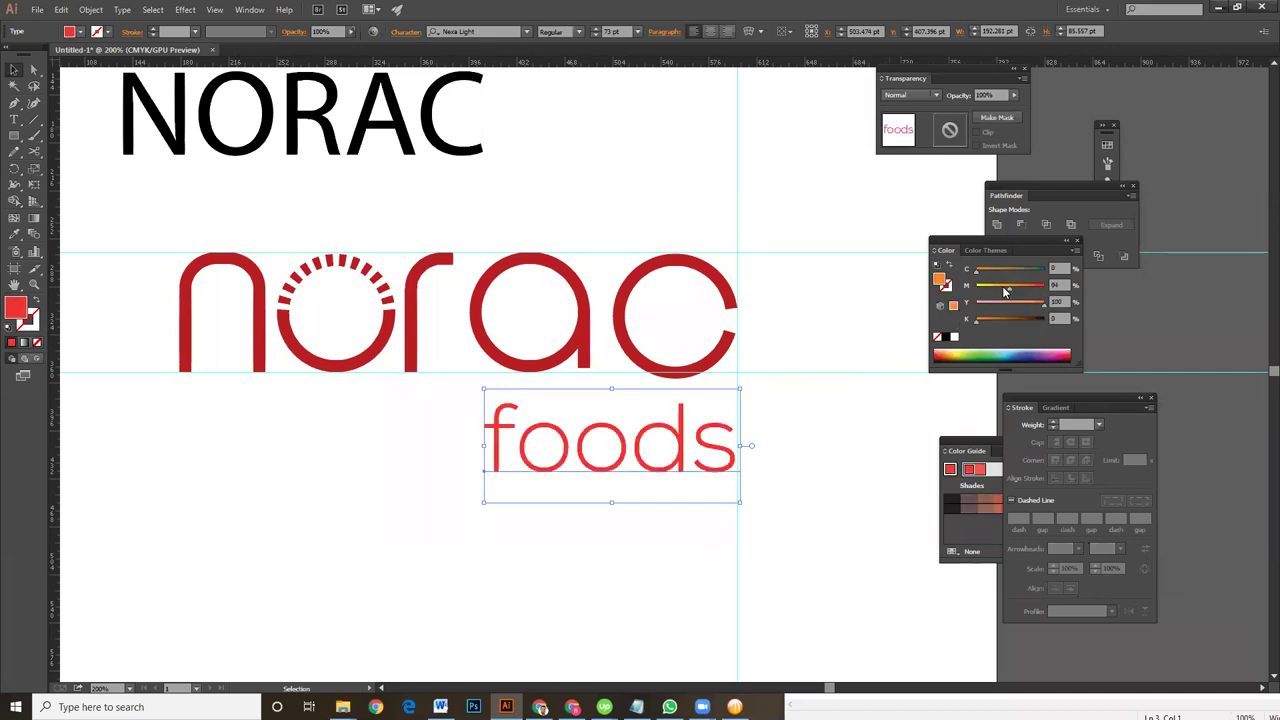
left_click(853, 410)
Move the black NORAC text off the artboard to the upper right
key("ctrl+minus")
key("ctrl+minus")
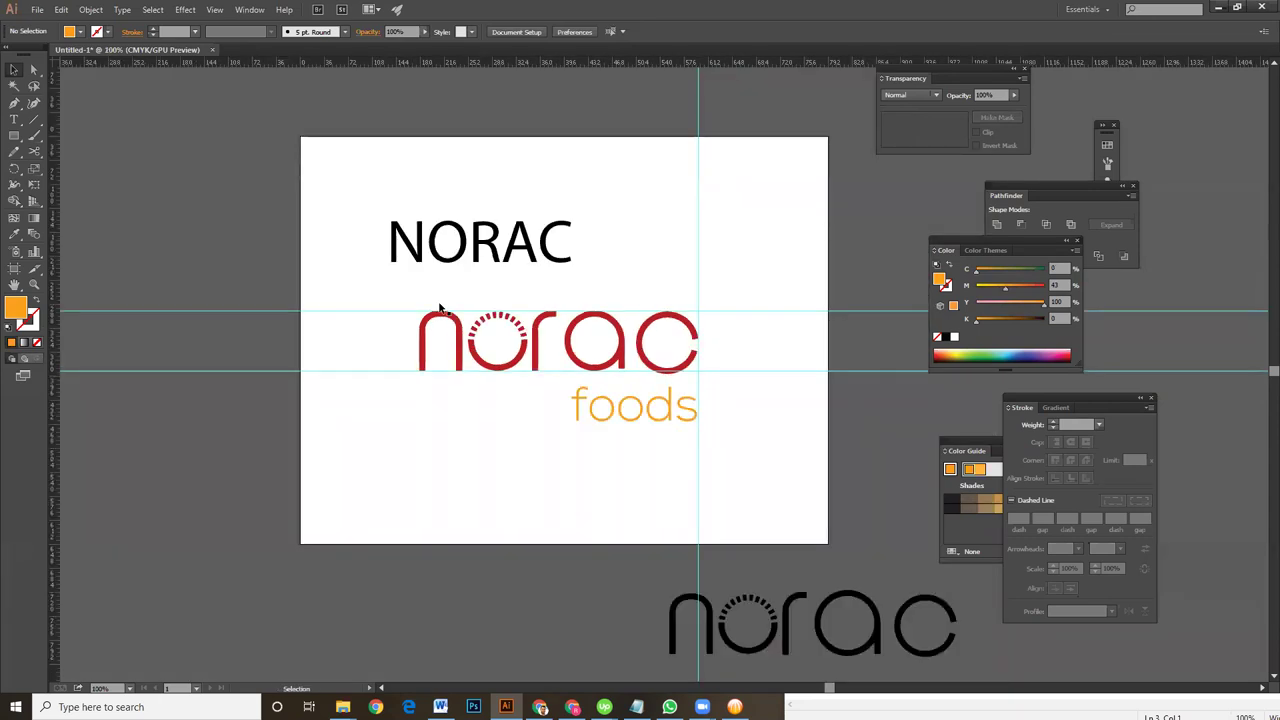
left_click_drag(480, 245, 972, 187)
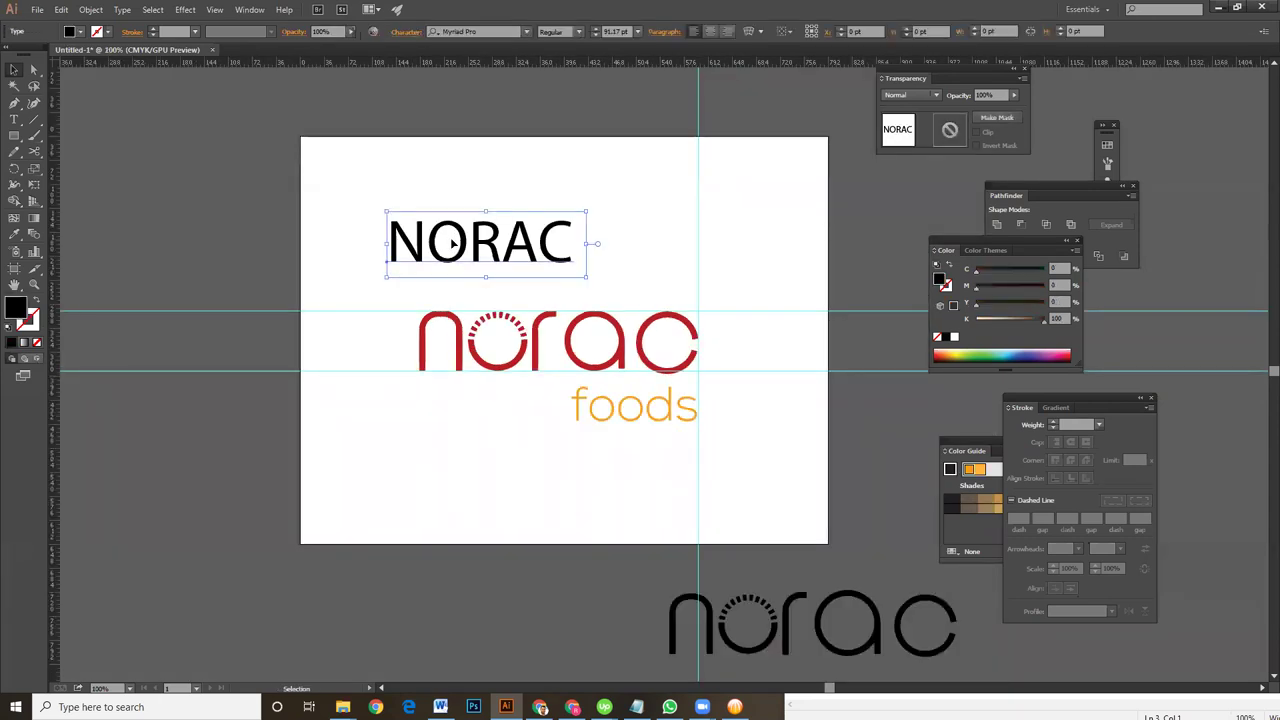
left_click(742, 462)
left_click_drag(662, 178, 820, 280)
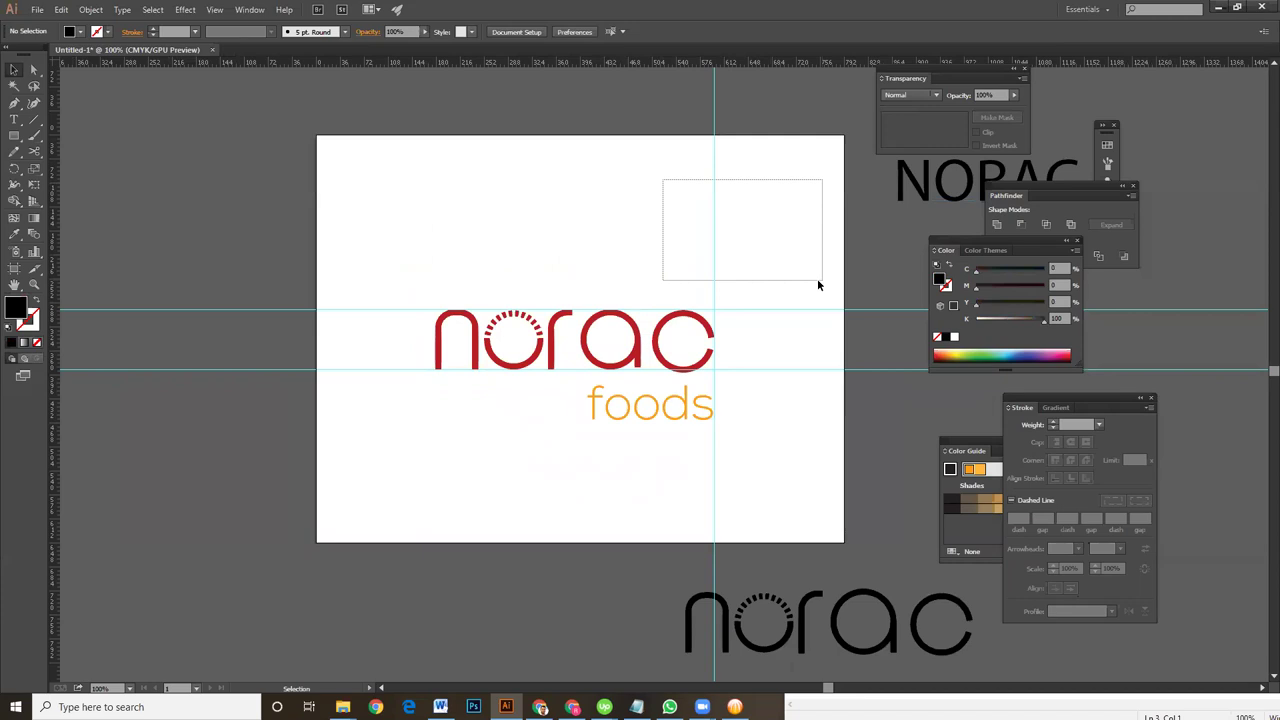
Lock the guides, then select and delete them
right_click(617, 187)
left_click(661, 303)
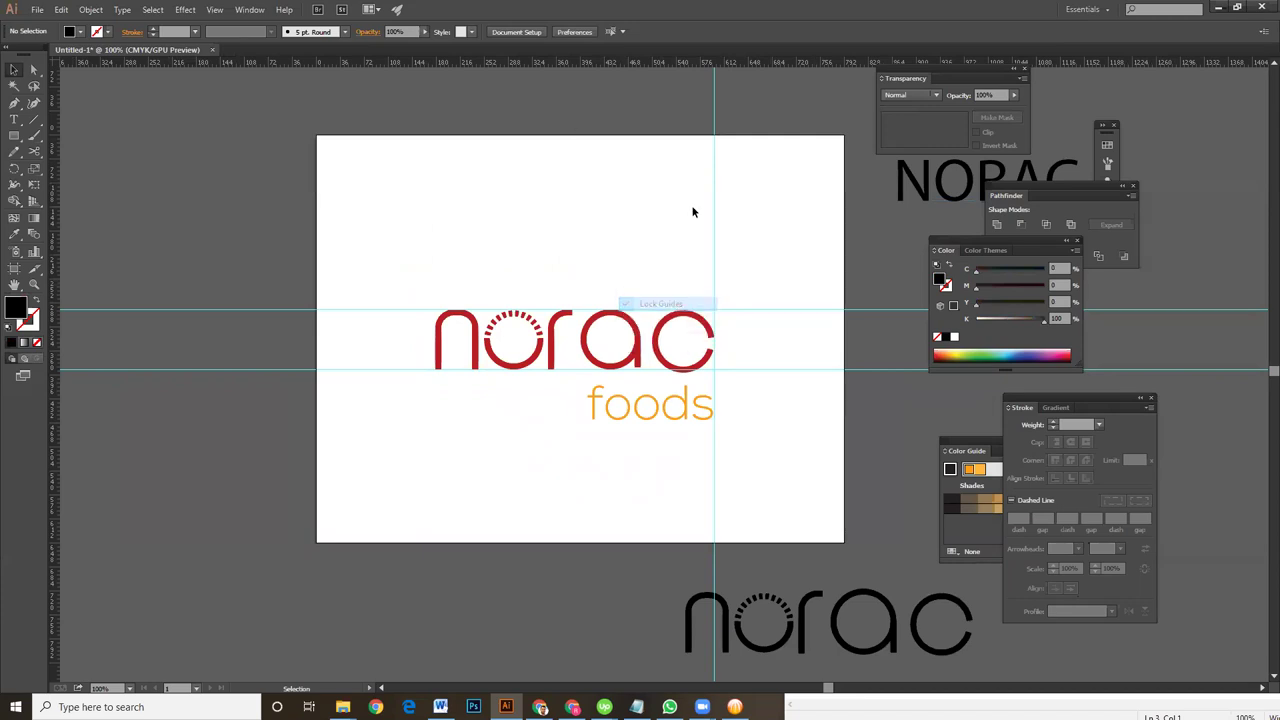
left_click_drag(691, 208, 748, 238)
key("Delete")
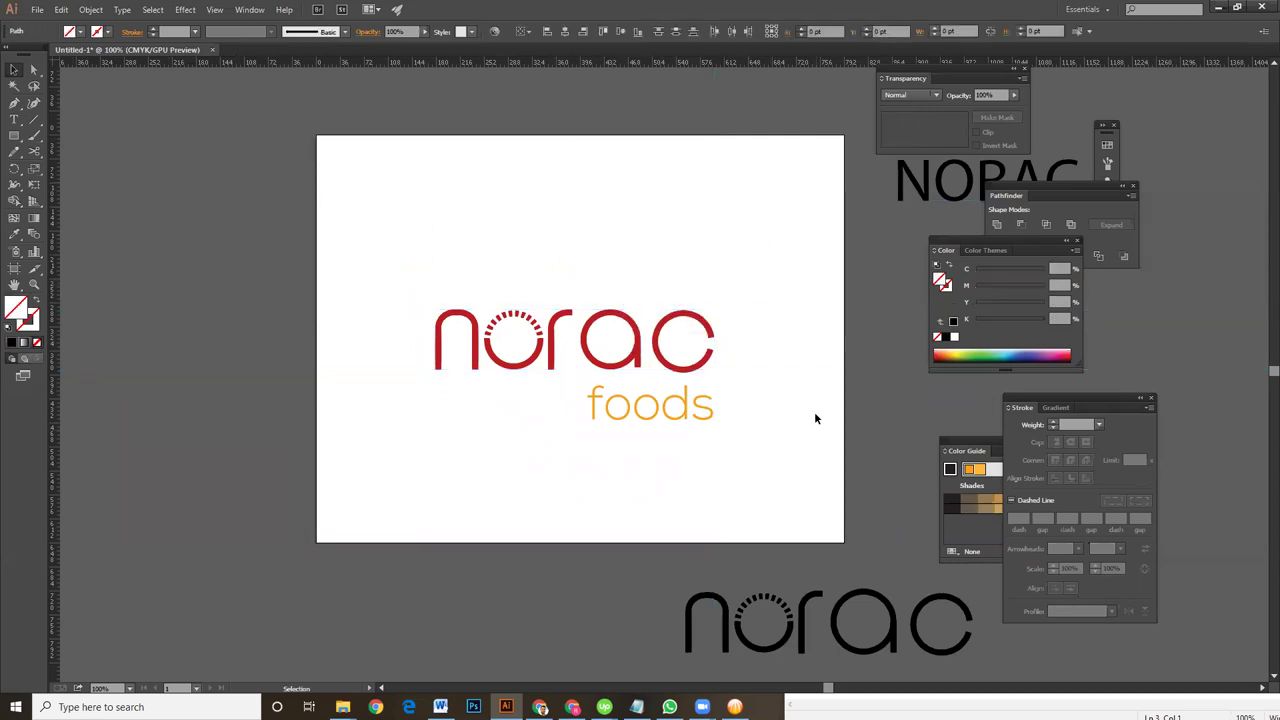
Select the logo and widen the artboard to the left
left_click_drag(382, 268, 731, 417)
left_click(663, 294)
left_click_drag(344, 222, 777, 440)
left_click(14, 85)
left_click(514, 228)
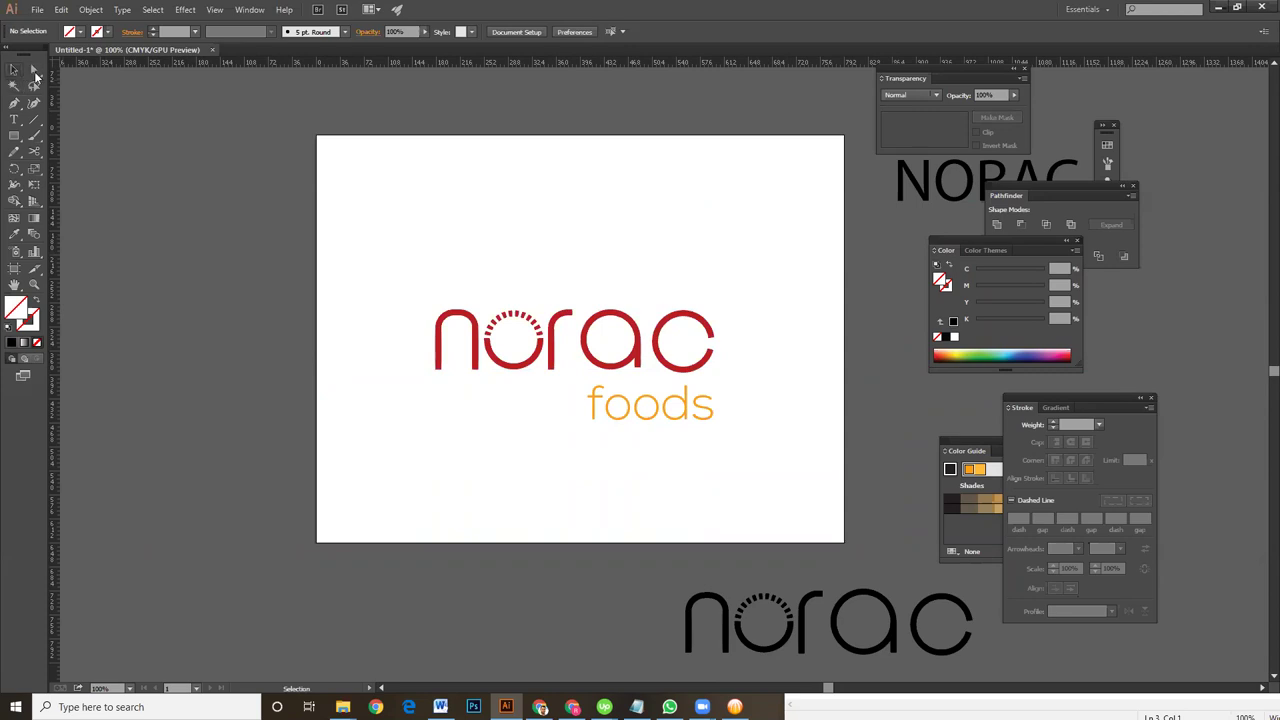
left_click(14, 268)
left_click_drag(321, 347, 253, 340)
left_click(14, 70)
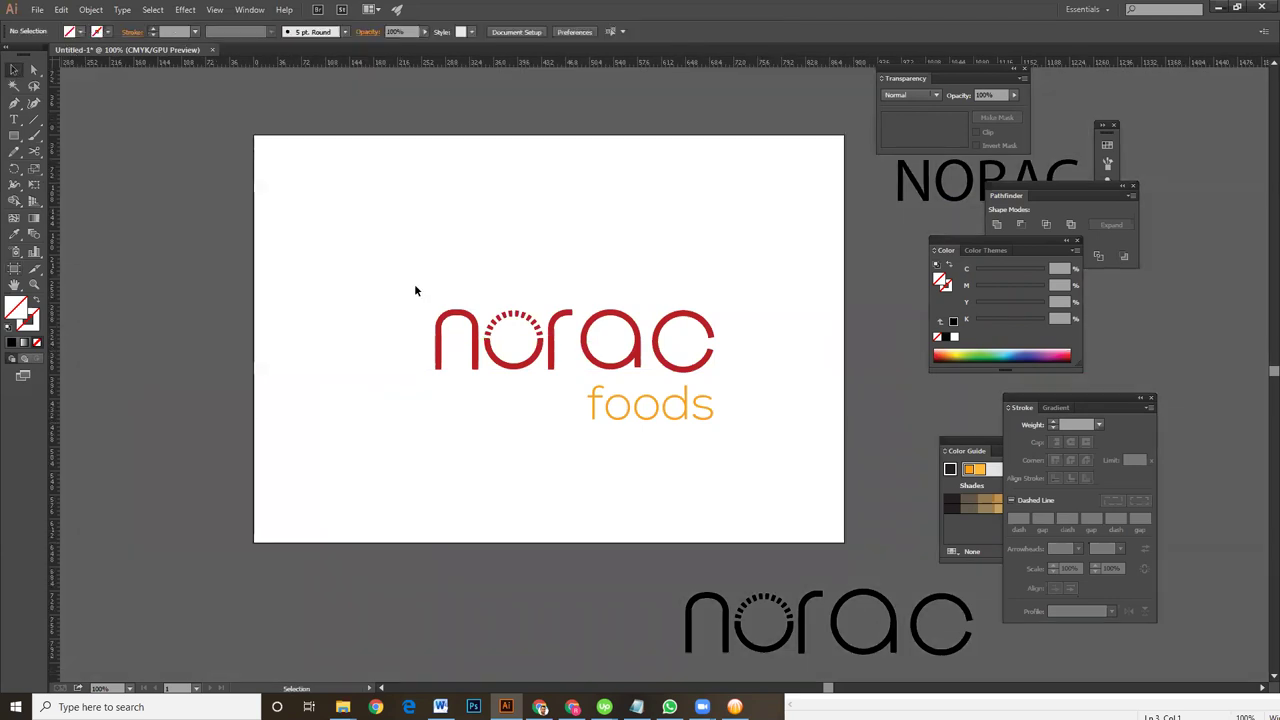
Zoom in and select all the norac letters, including the dashed o
left_click_drag(326, 227, 840, 471)
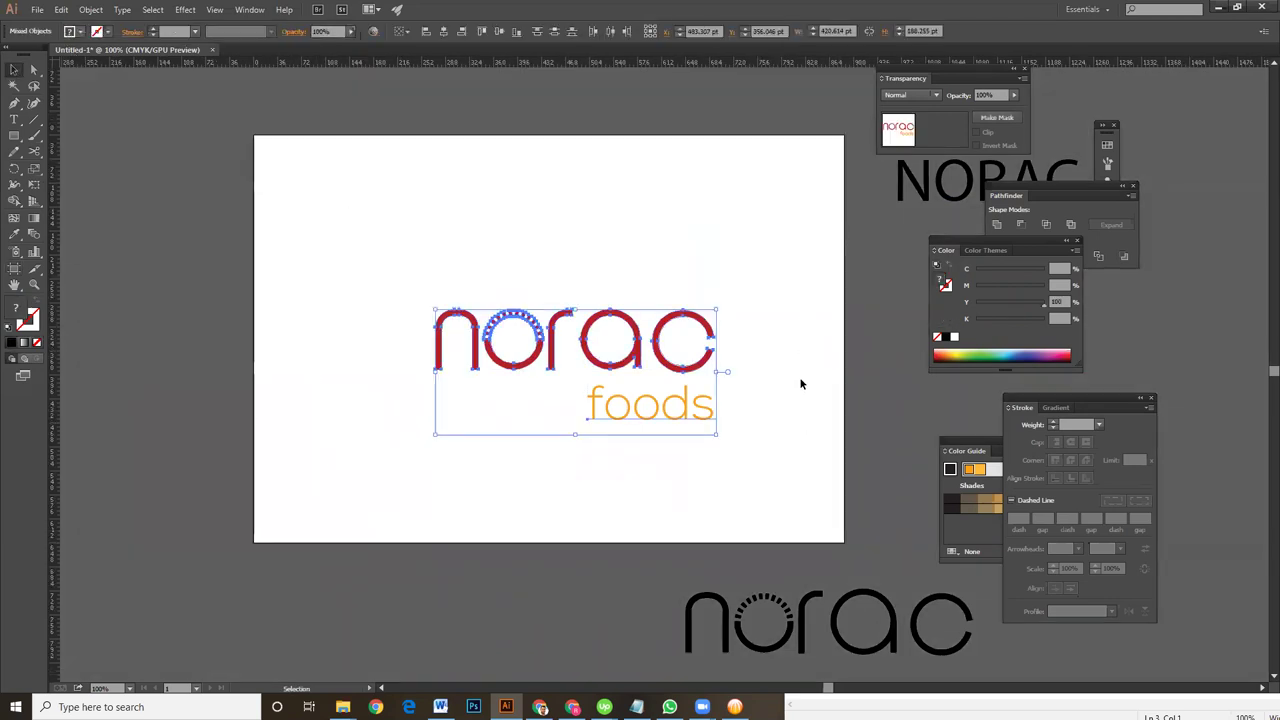
left_click(799, 378)
key("ctrl+plus")
key("ctrl+plus")
key("ctrl+plus")
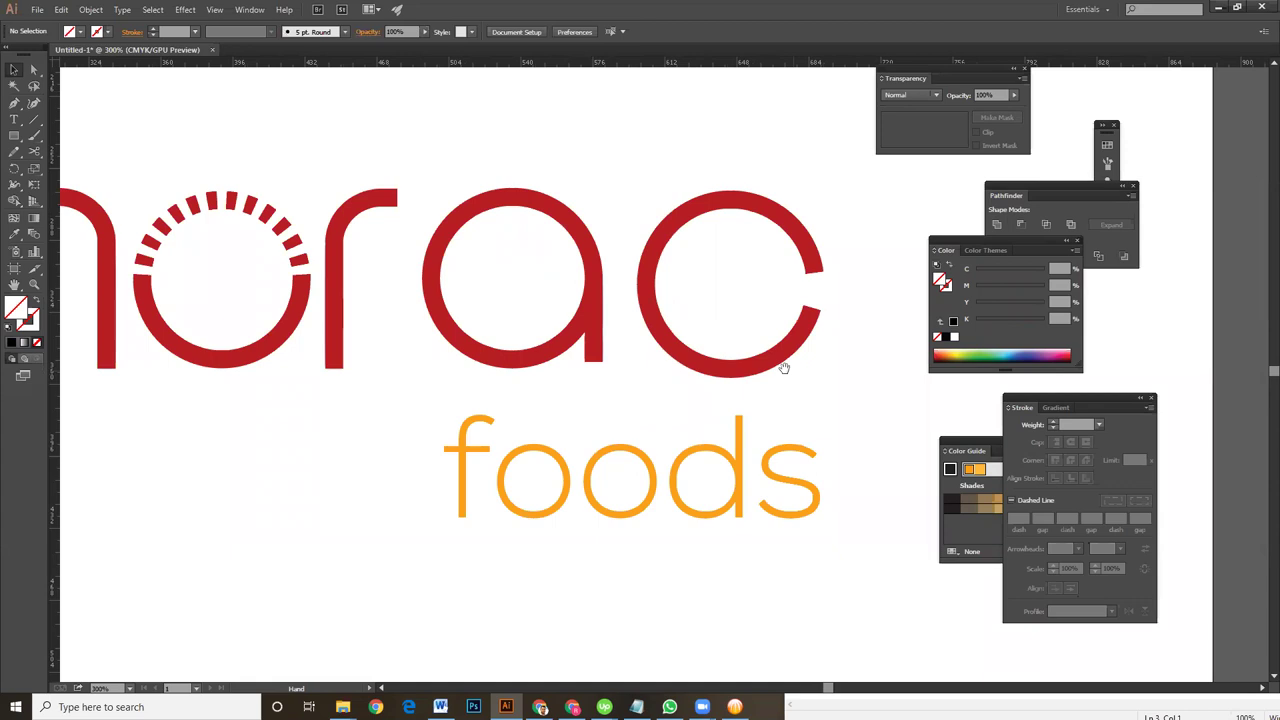
left_click_drag(784, 368, 913, 380)
left_click(360, 354)
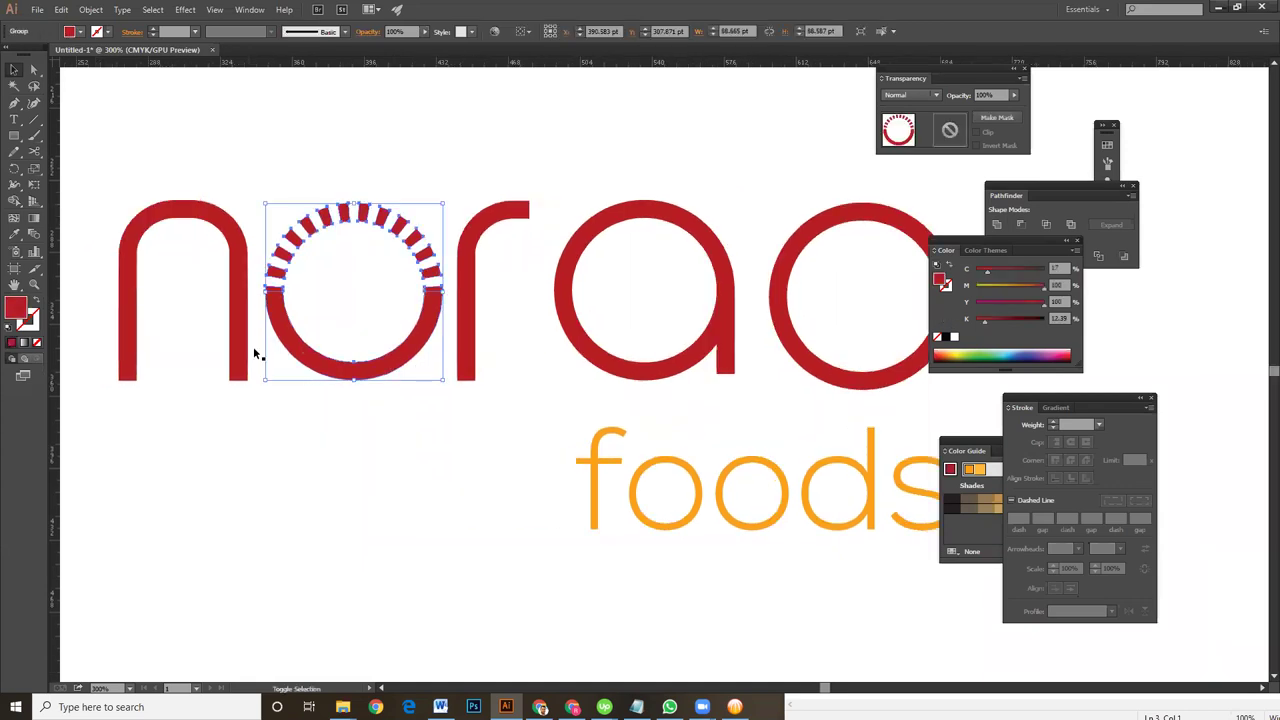
left_click(243, 346, "shift")
left_click(465, 318, "shift")
left_click(590, 352, "shift")
left_click(902, 362, "shift")
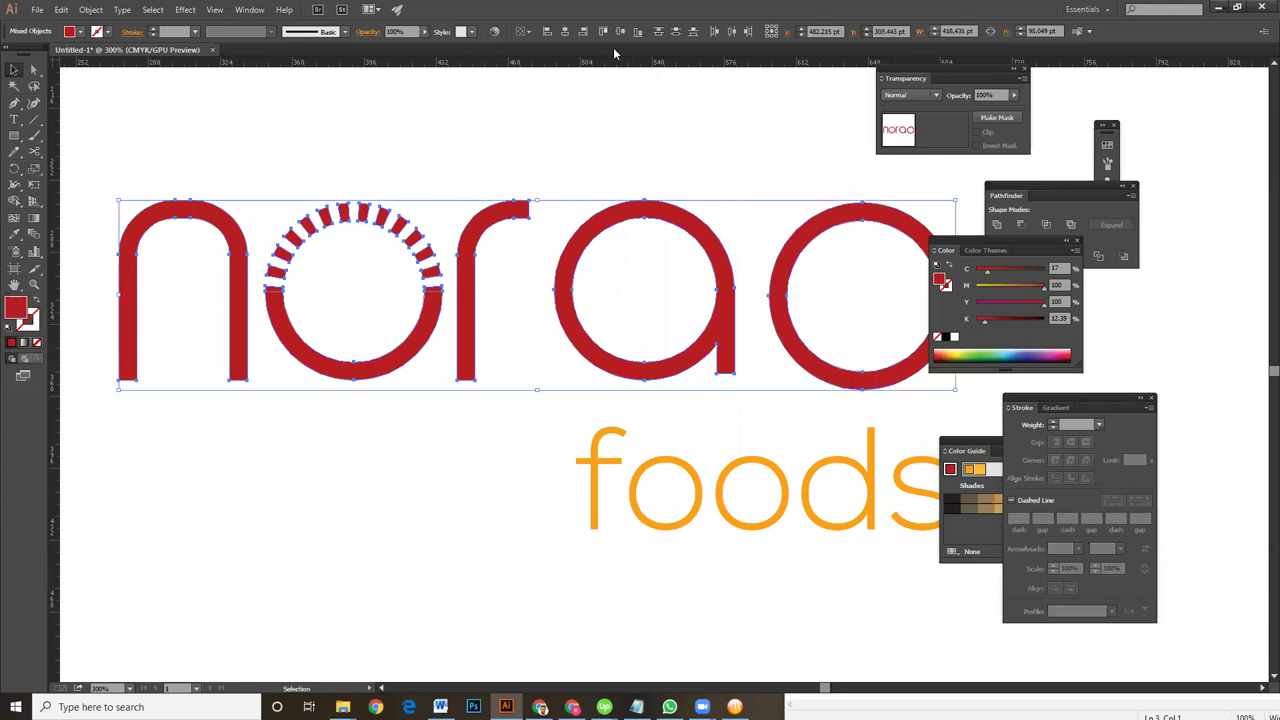
Try distributing the letters evenly by centres, comparing with undo/redo, leaving it undone
left_click(731, 31)
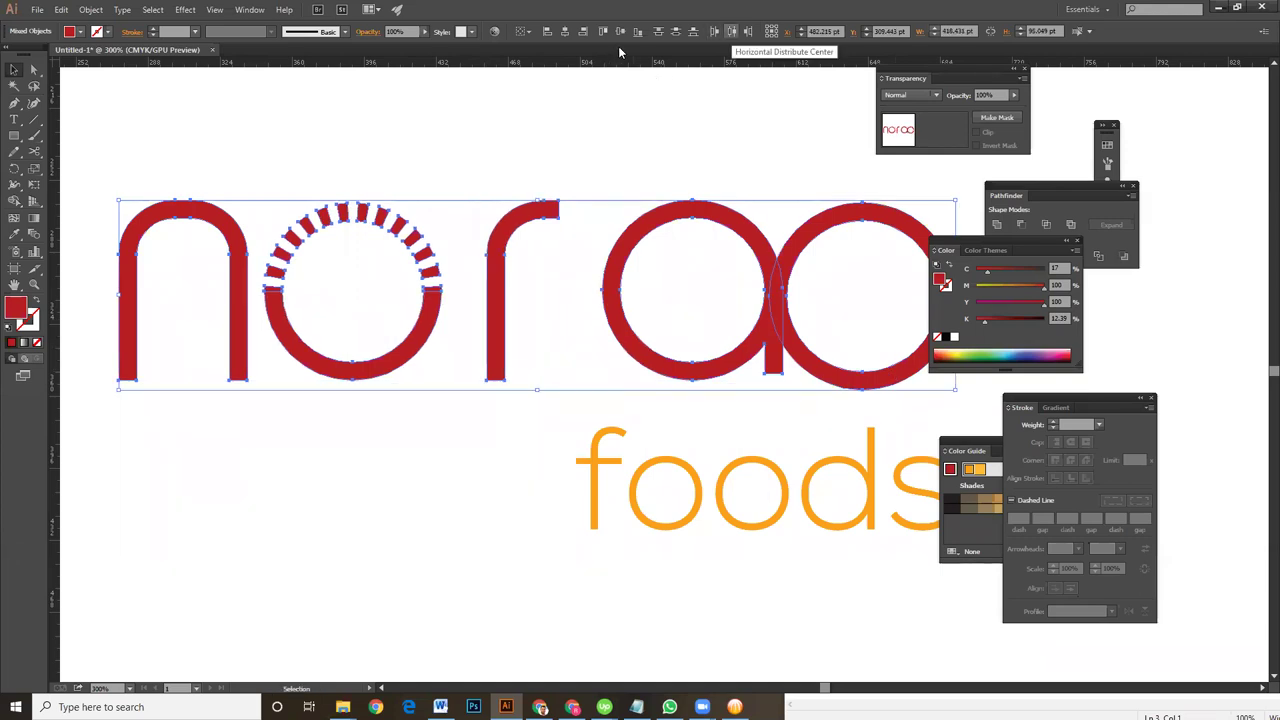
key("a")
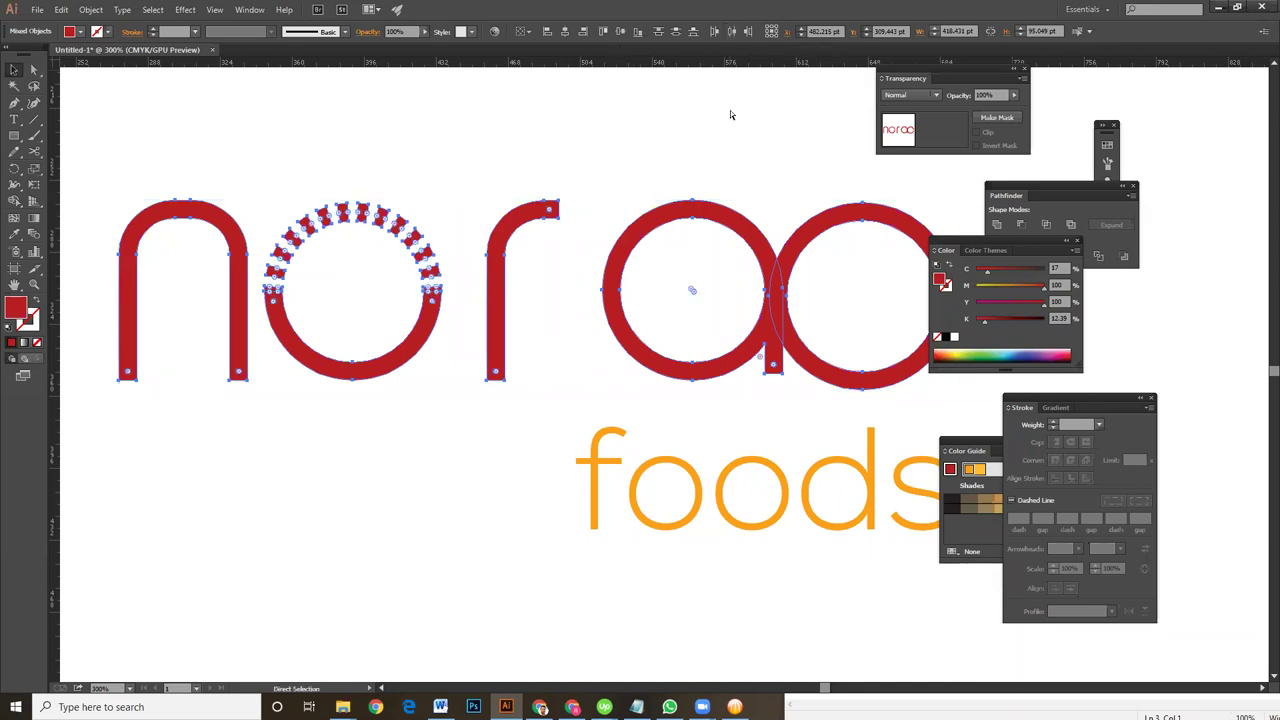
key("ctrl+z")
key("v")
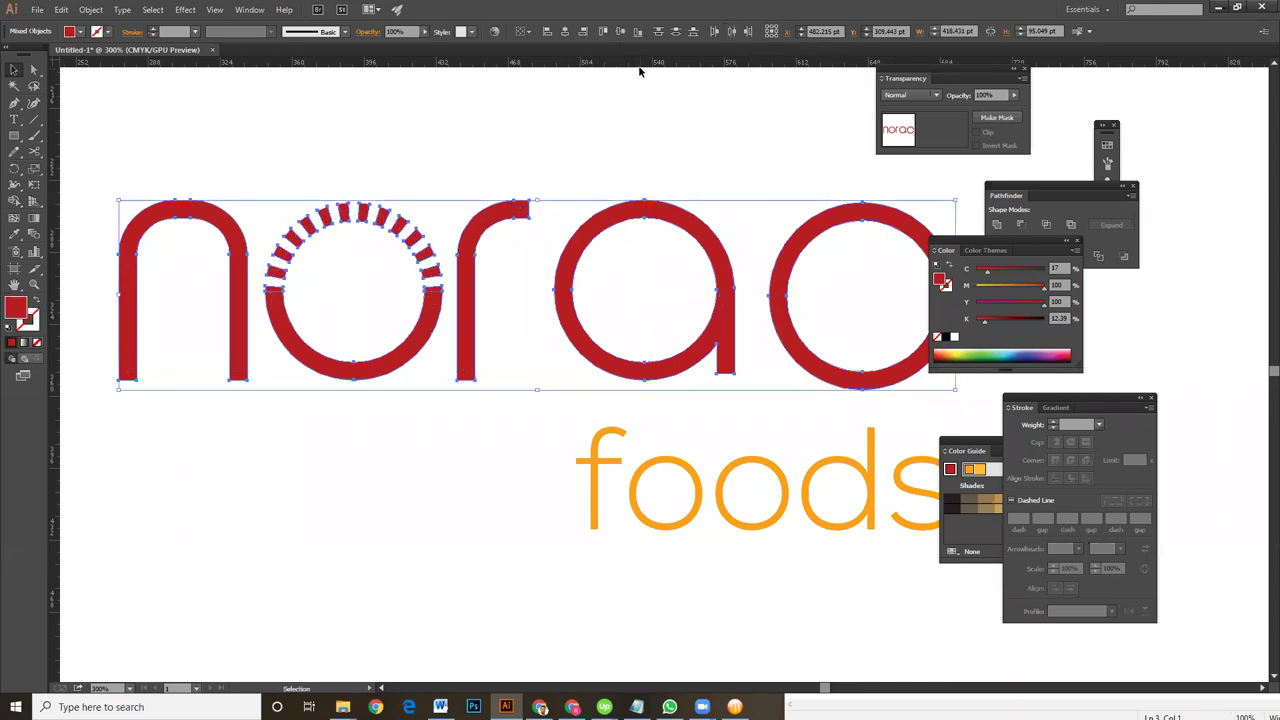
key("ctrl+shift+z")
key("ctrl+z")
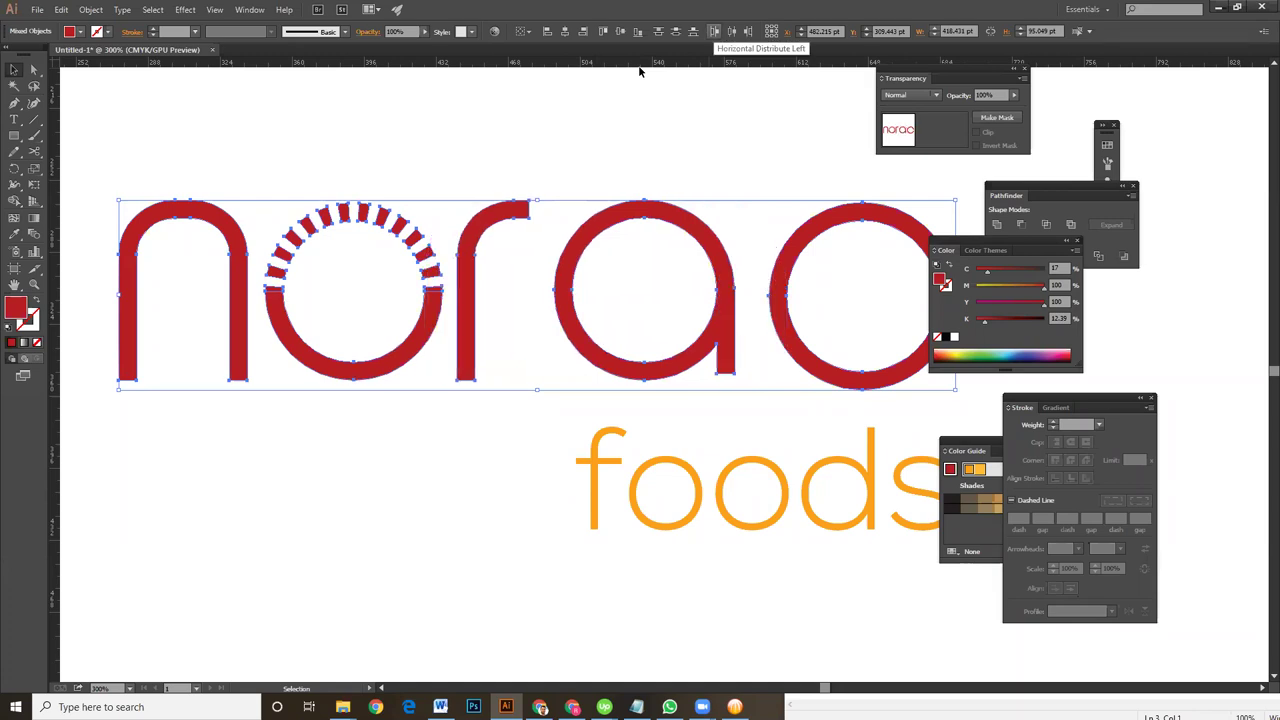
key("ctrl+shift+z")
key("ctrl+z")
key("ctrl+shift+z")
key("ctrl+z")
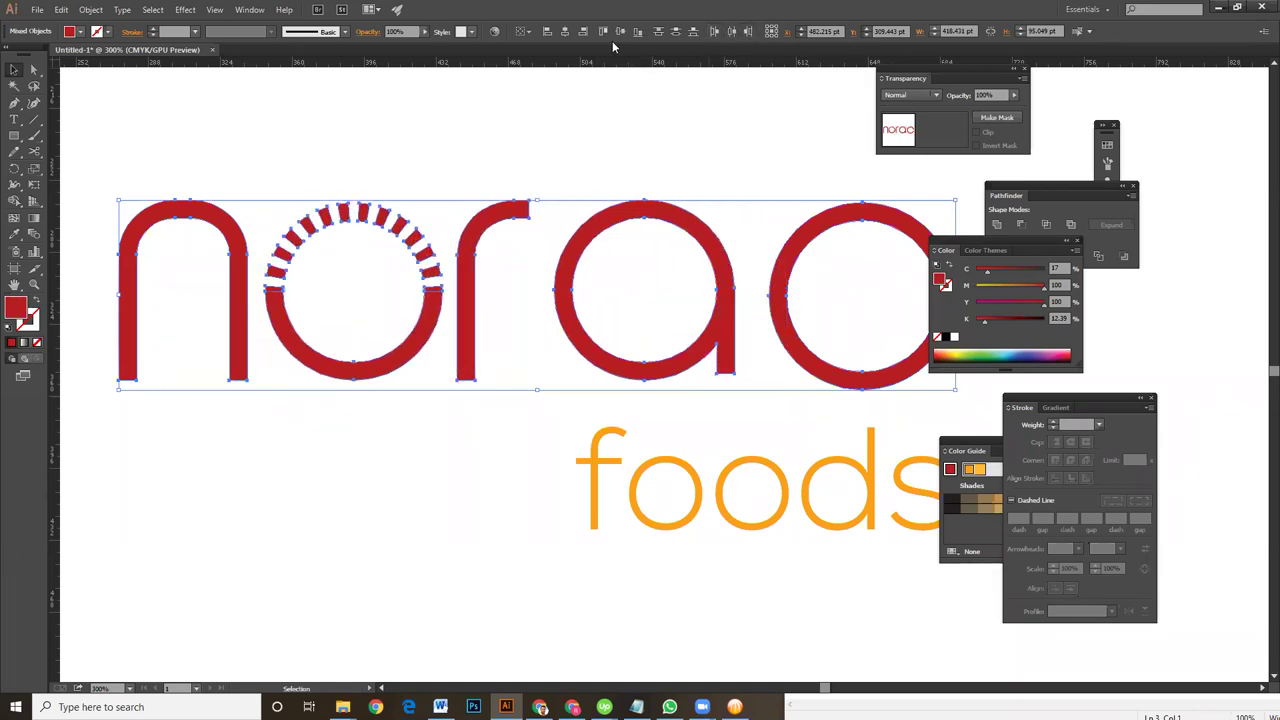
Select the r, dashed o, a and c letters individually to check them
left_click(658, 132)
left_click(466, 343)
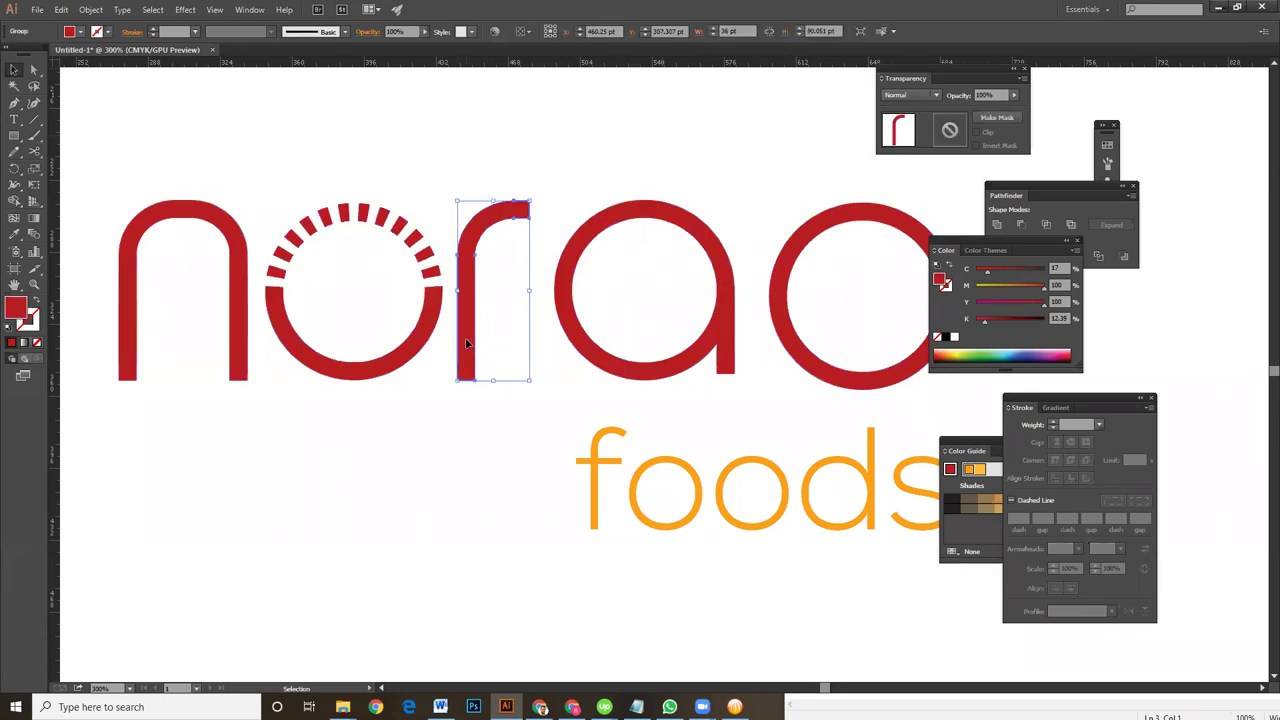
left_click(410, 320)
left_click(422, 316)
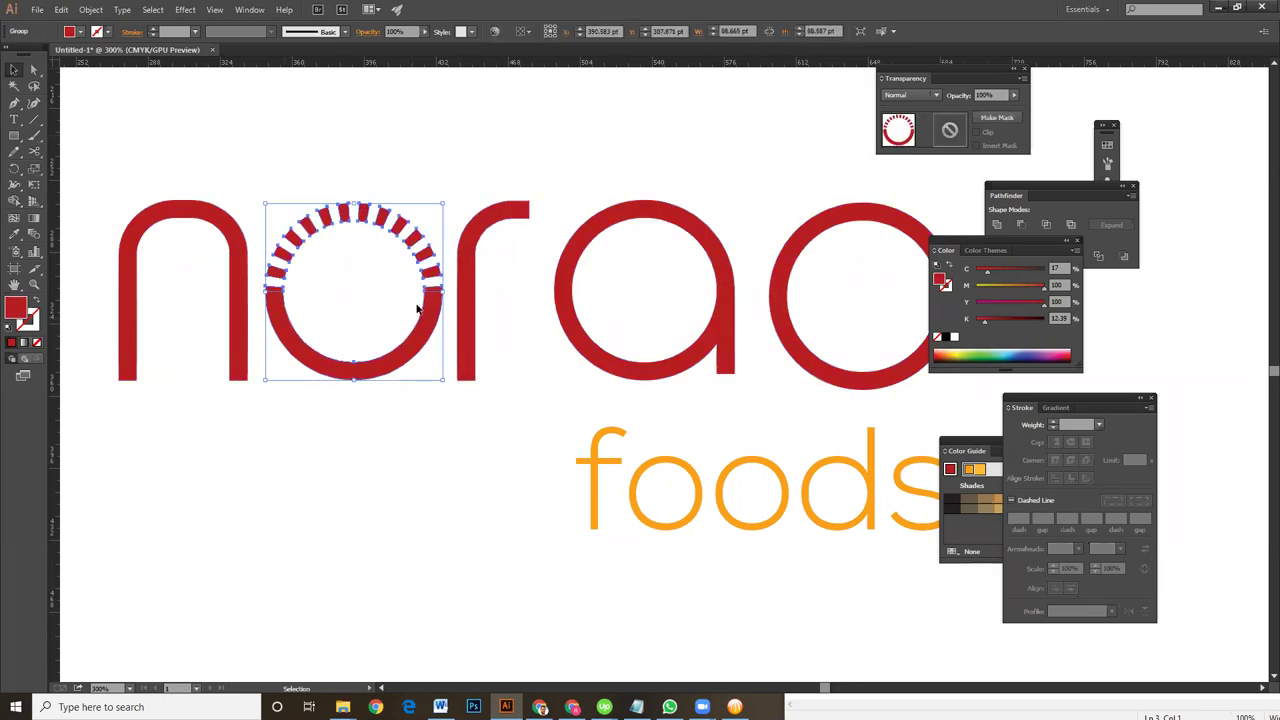
left_click(591, 341)
scroll(600, 345, "right", 3)
left_click(692, 382)
left_click_drag(368, 383, 581, 399)
Draw a narrow yellow bar flush against the n and push the dashed o against it
left_click(14, 135)
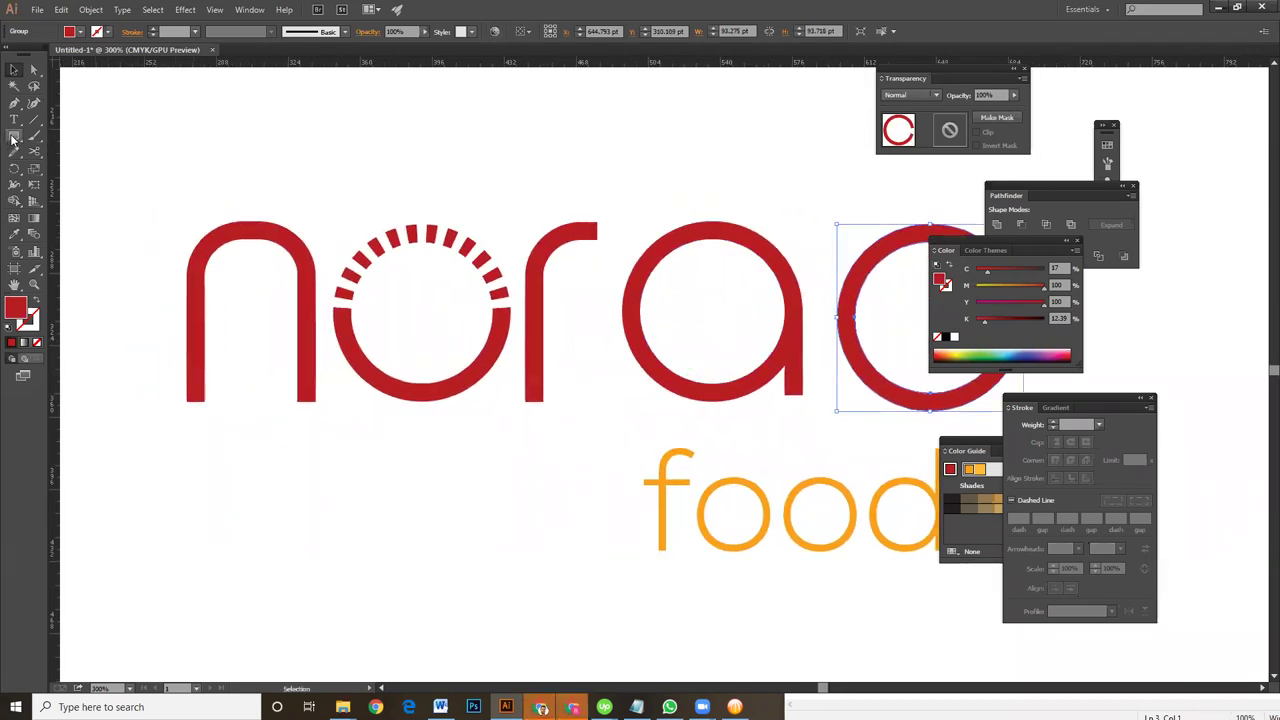
left_click_drag(309, 203, 338, 448)
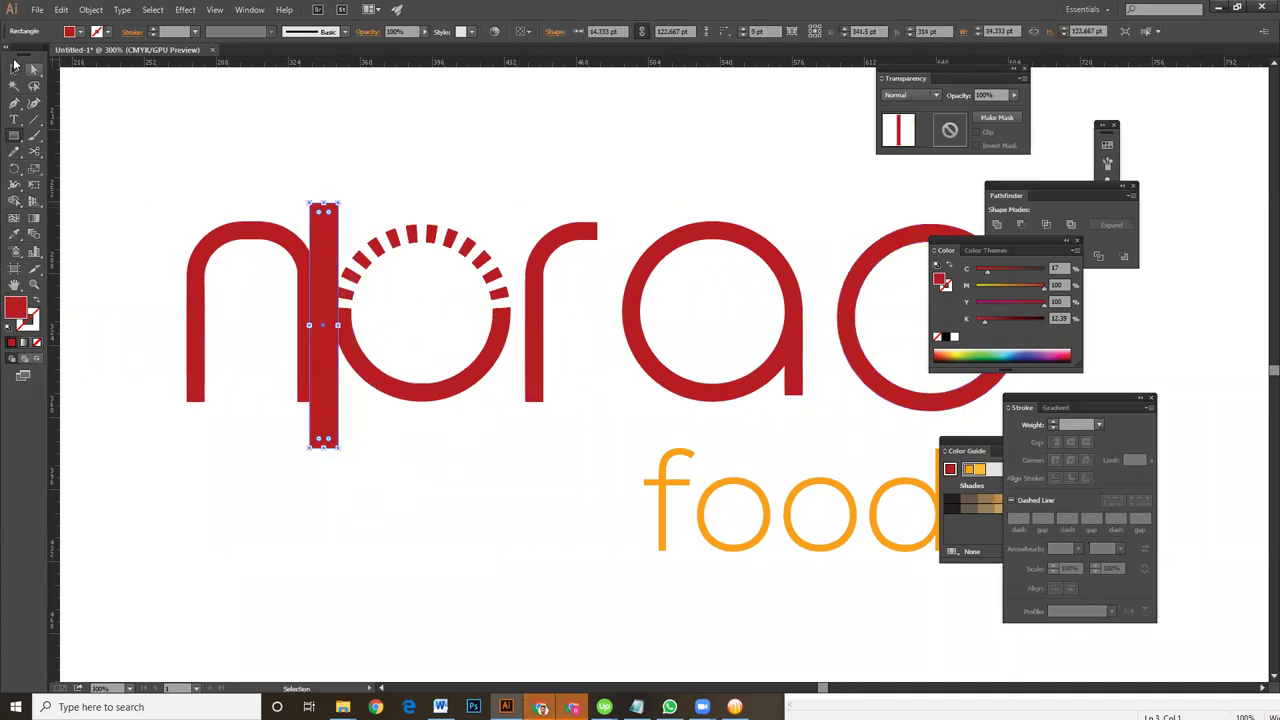
left_click(976, 286)
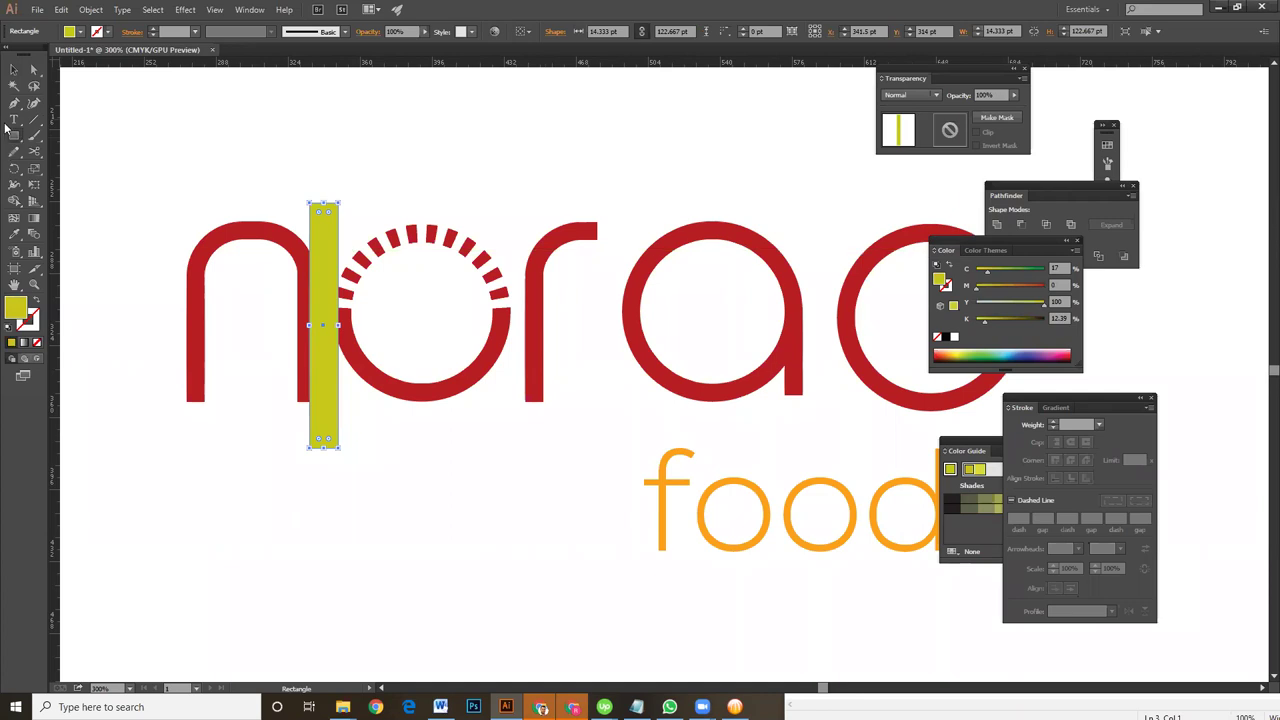
left_click(14, 70)
left_click_drag(326, 280, 332, 280)
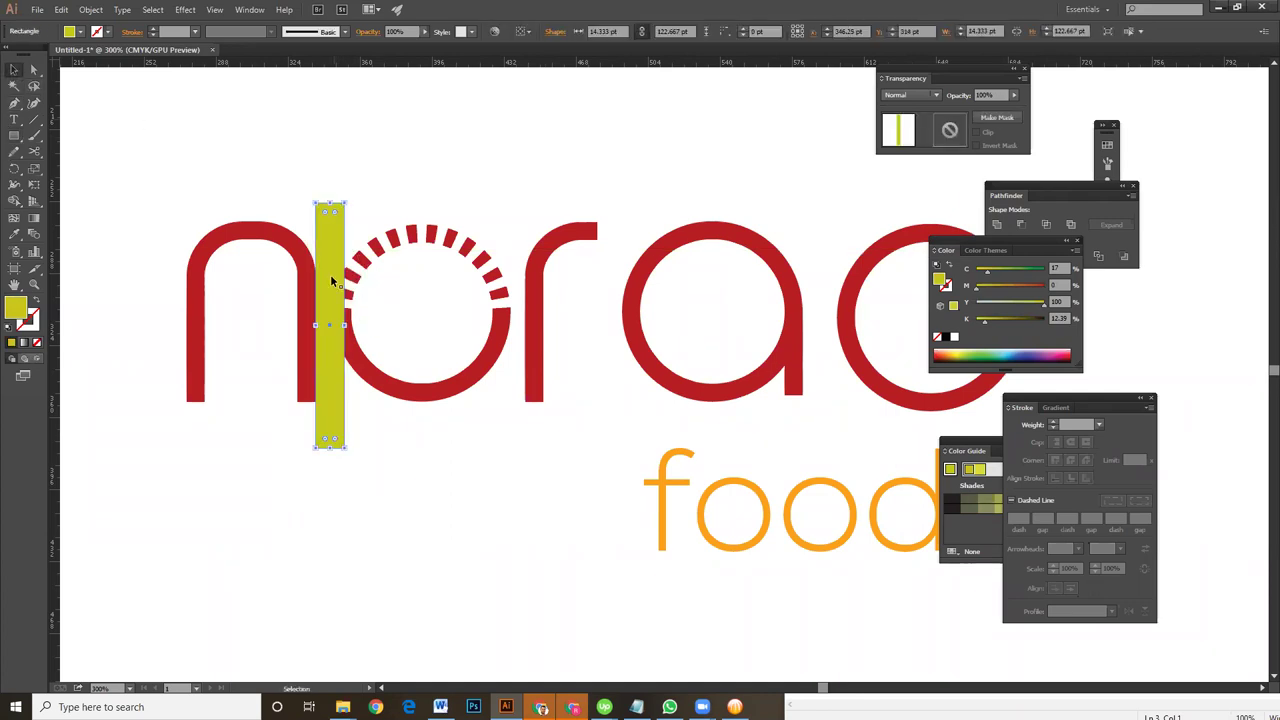
left_click(380, 385)
left_click_drag(380, 385, 390, 385)
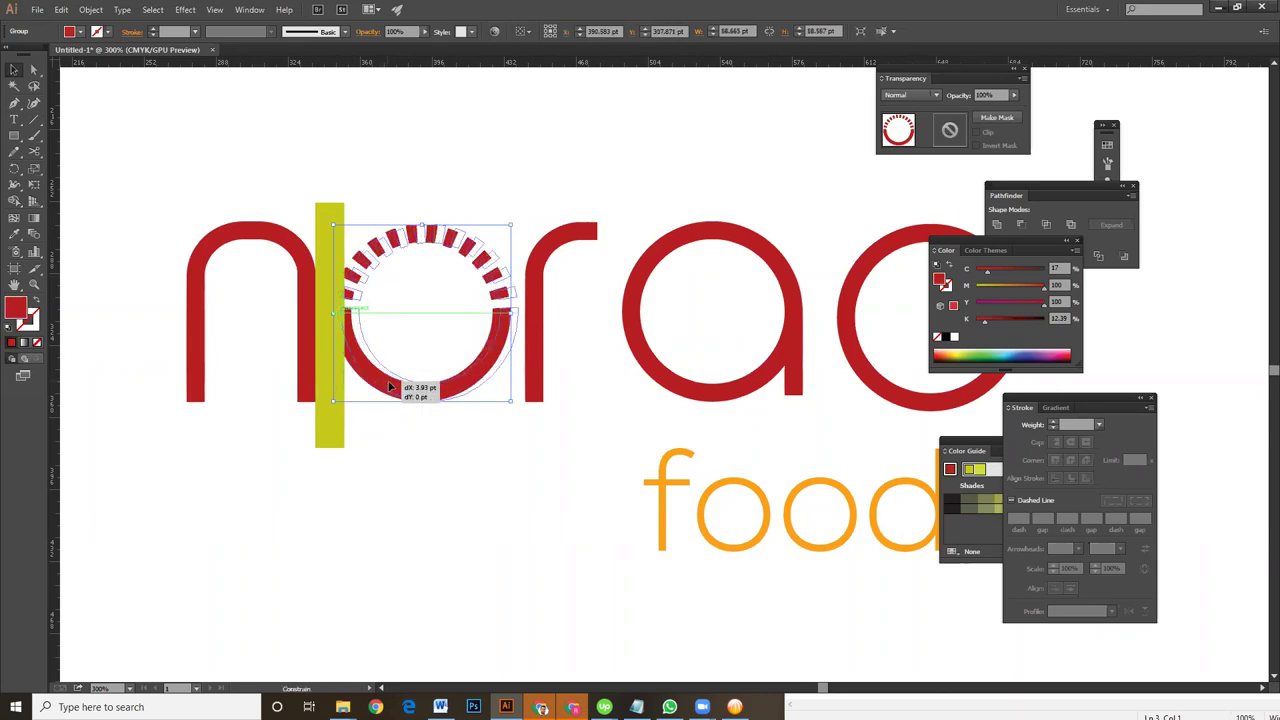
Use the spacer bar to shift the r and then the a into even spacing
left_click(404, 466)
left_click_drag(336, 414, 539, 416)
left_click_drag(577, 234, 597, 240)
left_click(546, 433)
left_click_drag(548, 432, 628, 422)
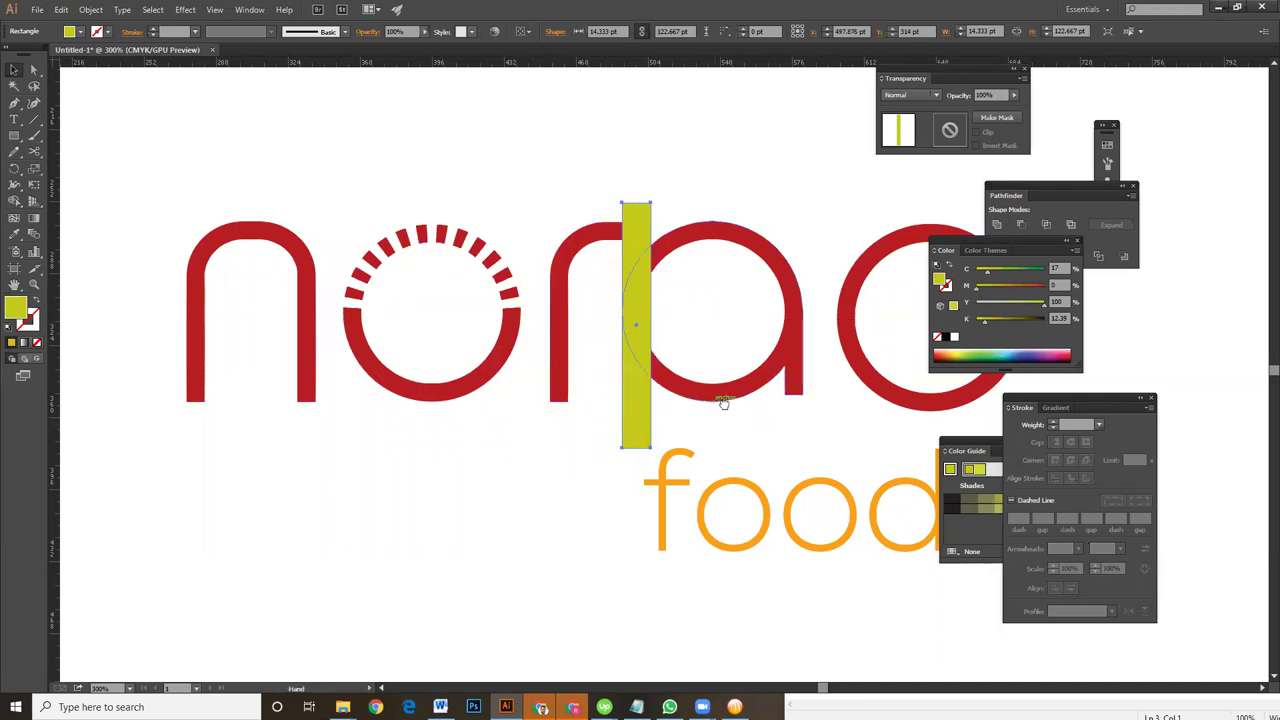
scroll(690, 340, "right", 3)
left_click(640, 255, "shift")
left_click_drag(640, 255, 670, 257)
Space the c against the bar, then delete the yellow spacer bar
scroll(640, 300, "right", 3)
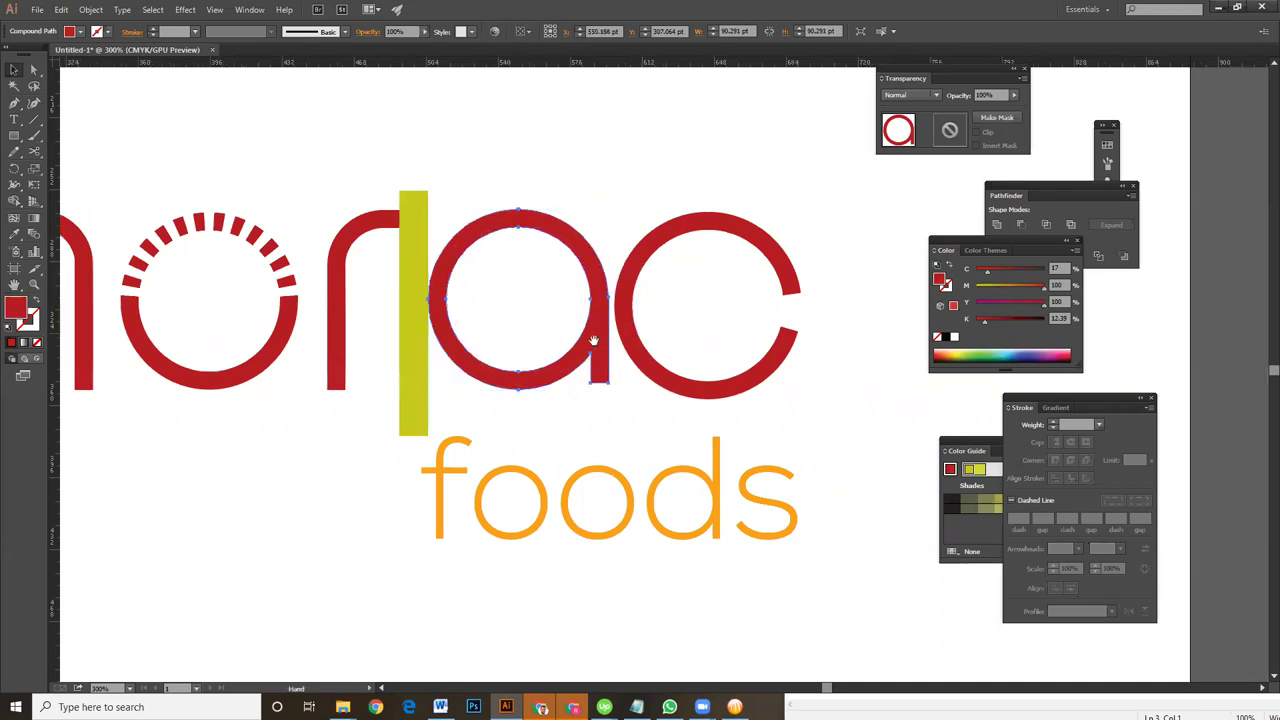
mouse_move(385, 352)
left_mouse_down()
mouse_move(658, 370)
mouse_move(590, 356)
left_mouse_up()
left_click(658, 392)
left_click_drag(658, 392, 674, 393)
left_click(584, 252)
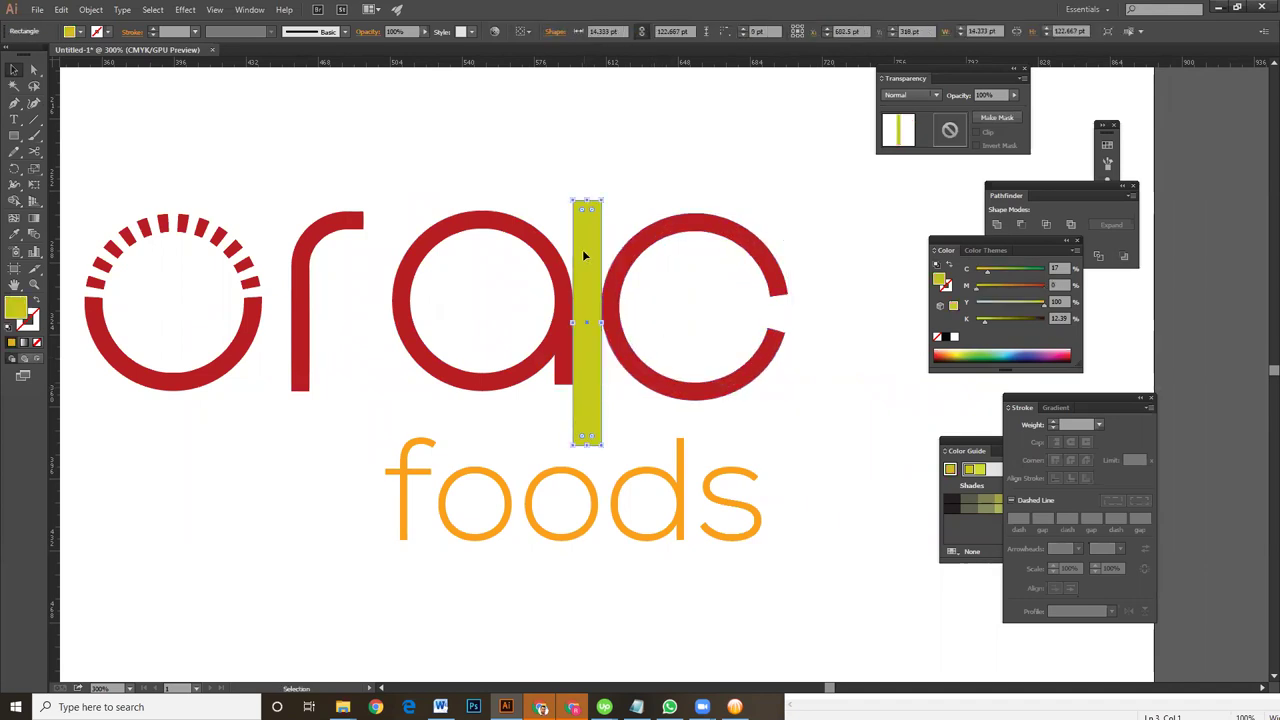
key("Delete")
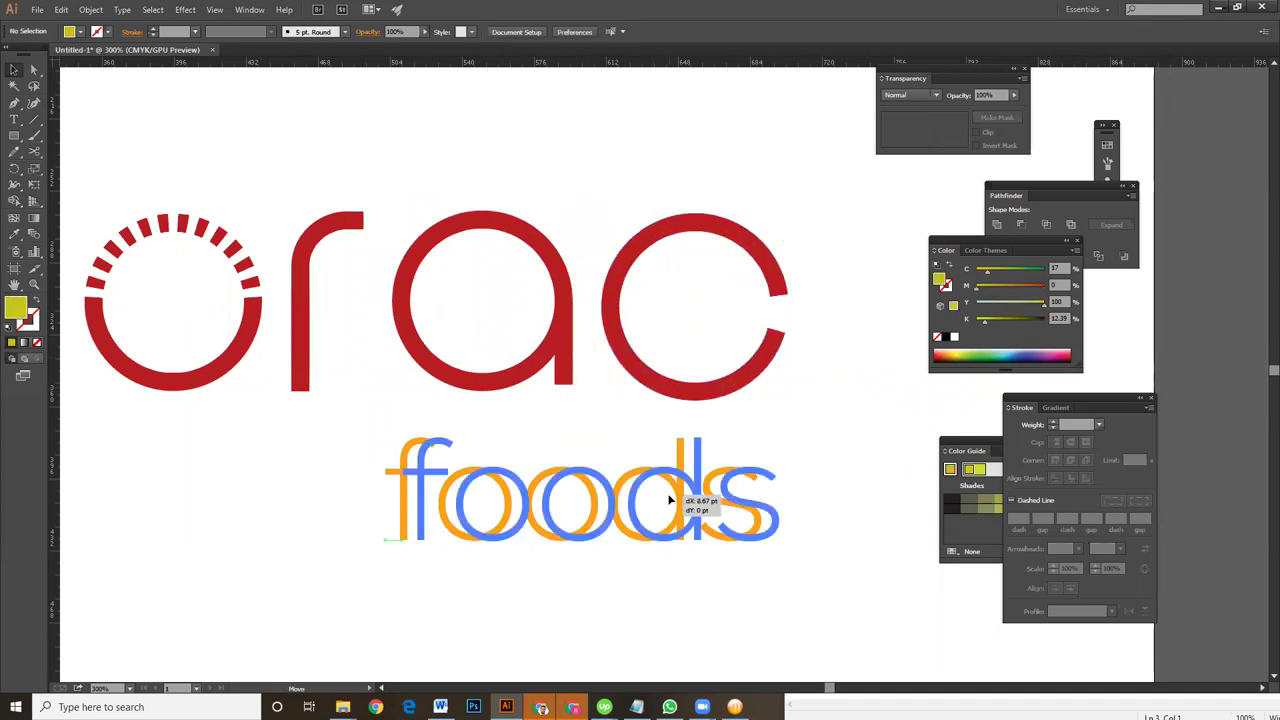
Add a guide at the c's right edge and nudge foods right to meet it
left_click_drag(650, 497, 667, 497)
left_click_drag(55, 405, 219, 405)
left_click_drag(693, 462, 787, 467)
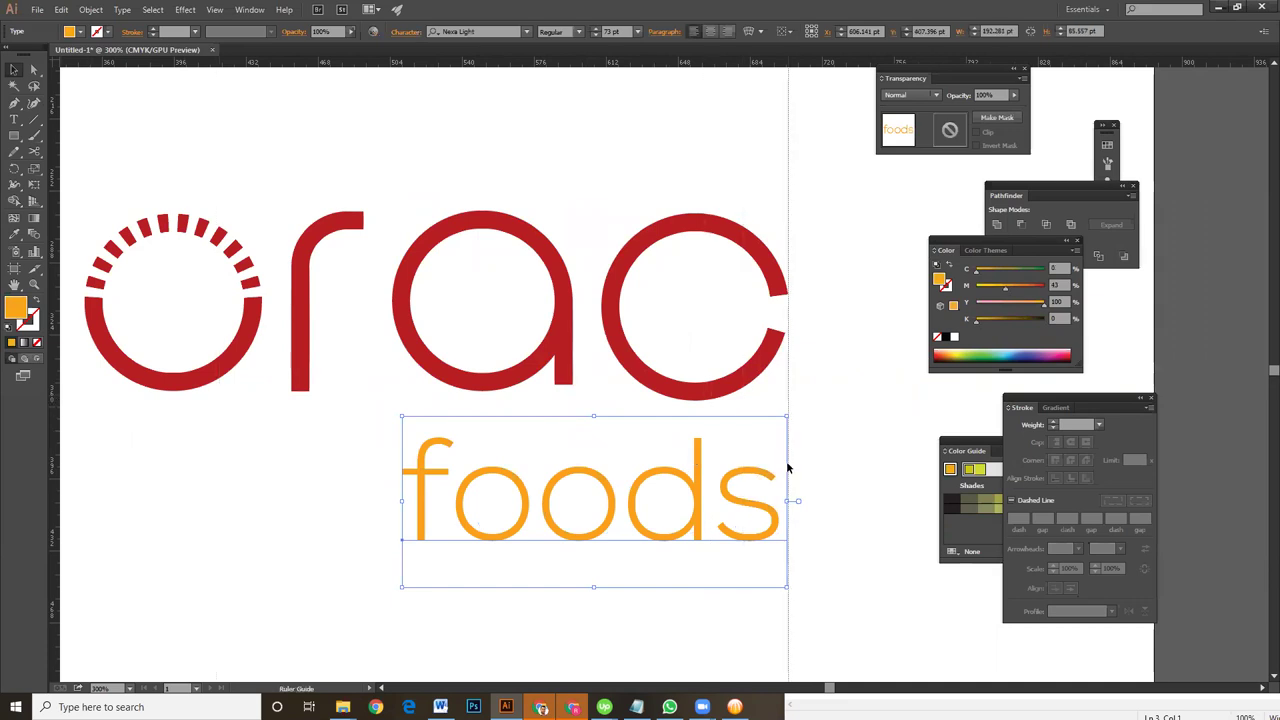
left_click(750, 488)
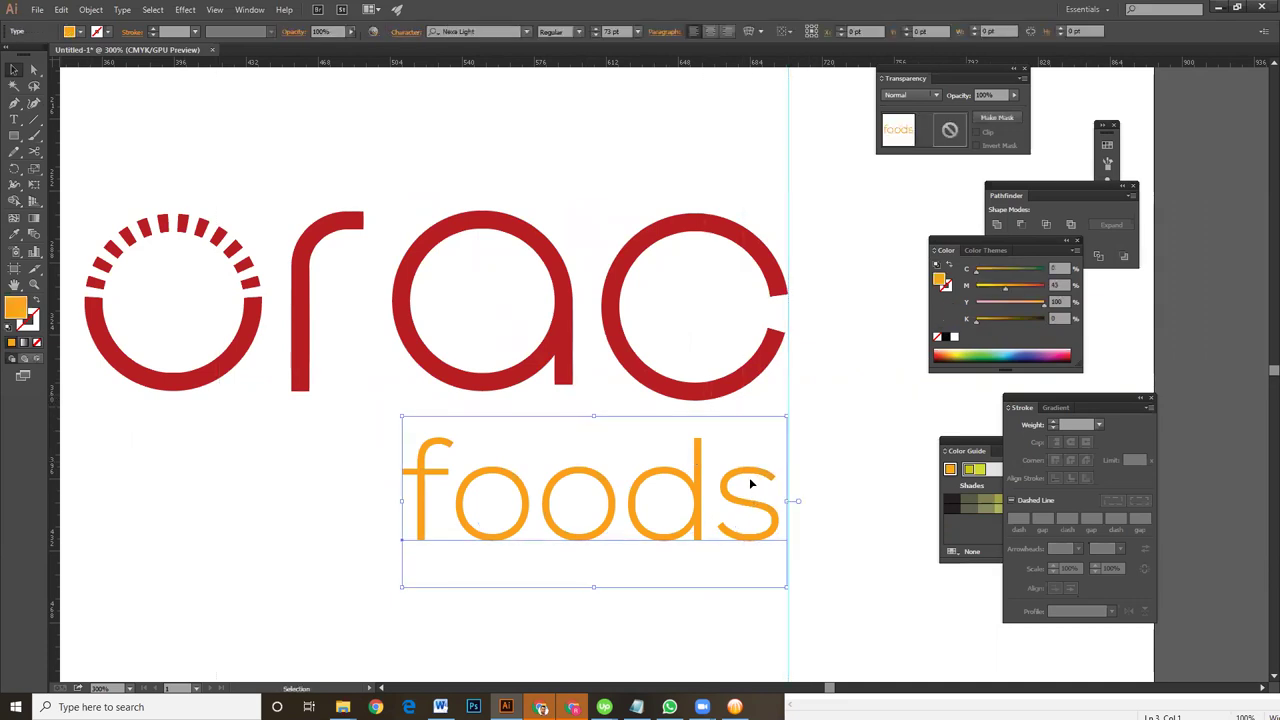
key("Right")
key("Right")
Zoom out to view the full logo and select the n and dashed o letters
left_click(834, 461)
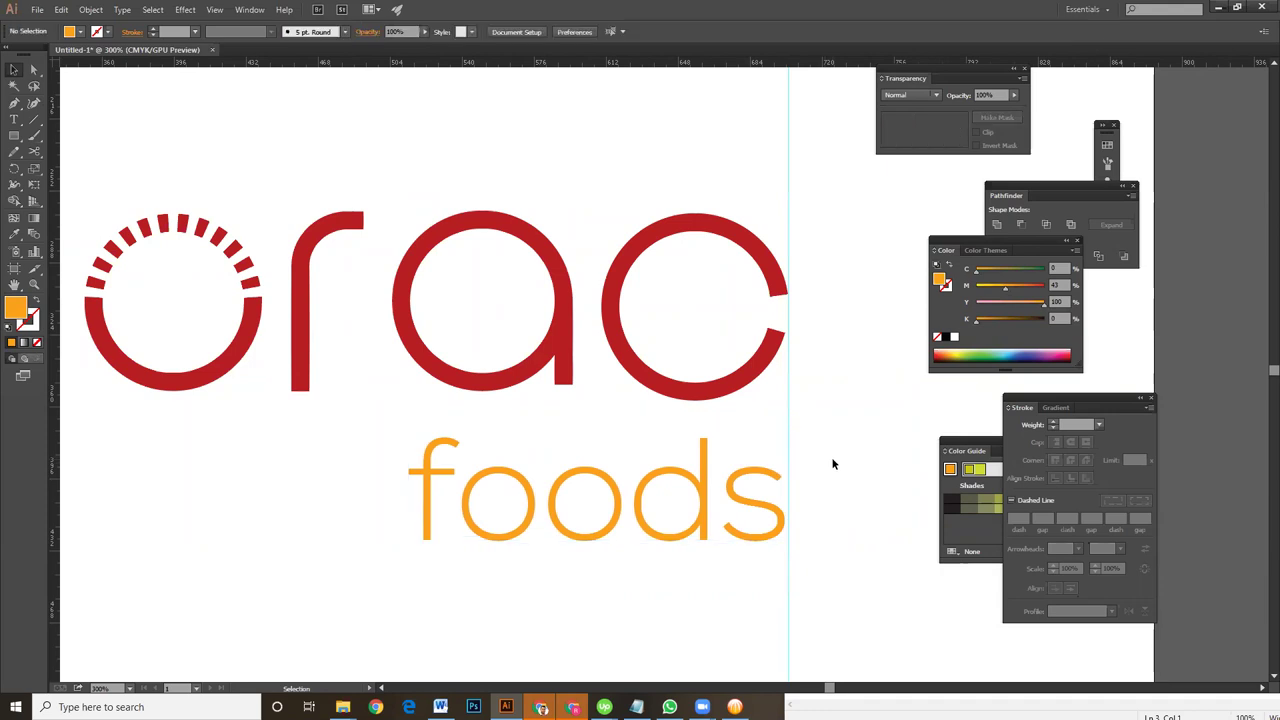
key("ctrl+minus")
key("ctrl+minus")
key("ctrl+minus")
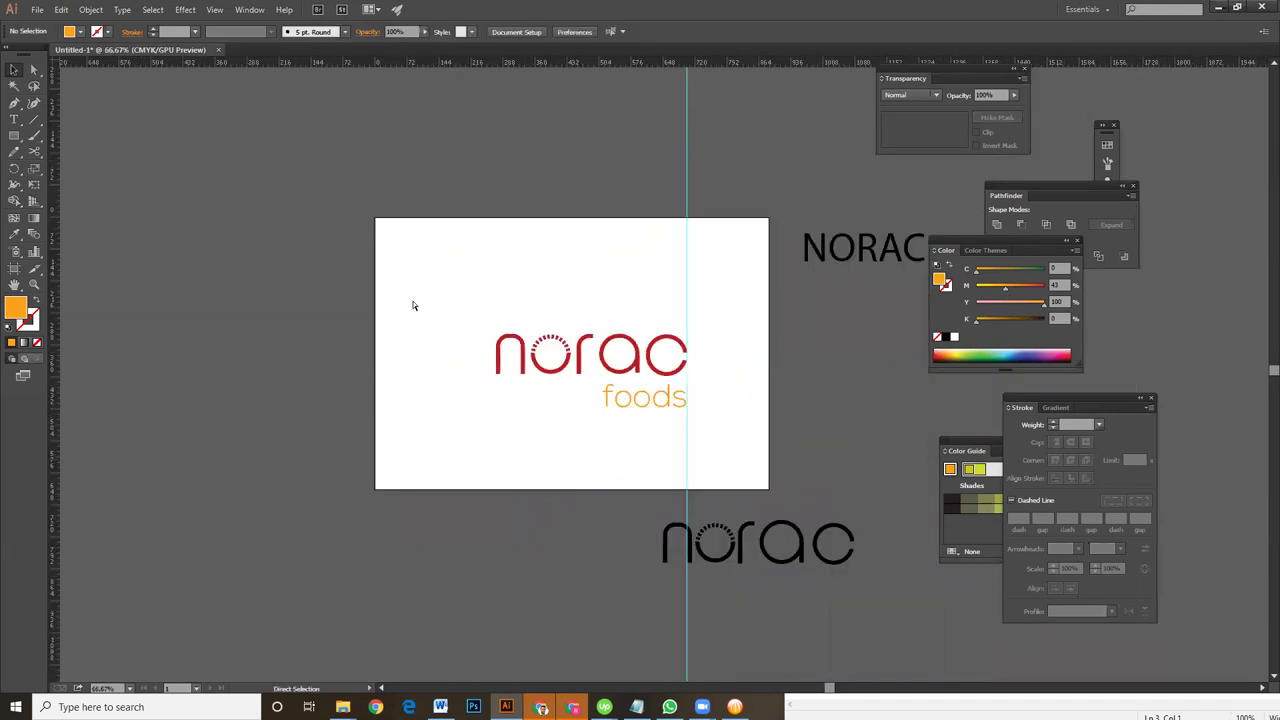
key("ctrl+plus")
key("ctrl+plus")
key("ctrl+plus")
scroll(550, 370, "left", 4)
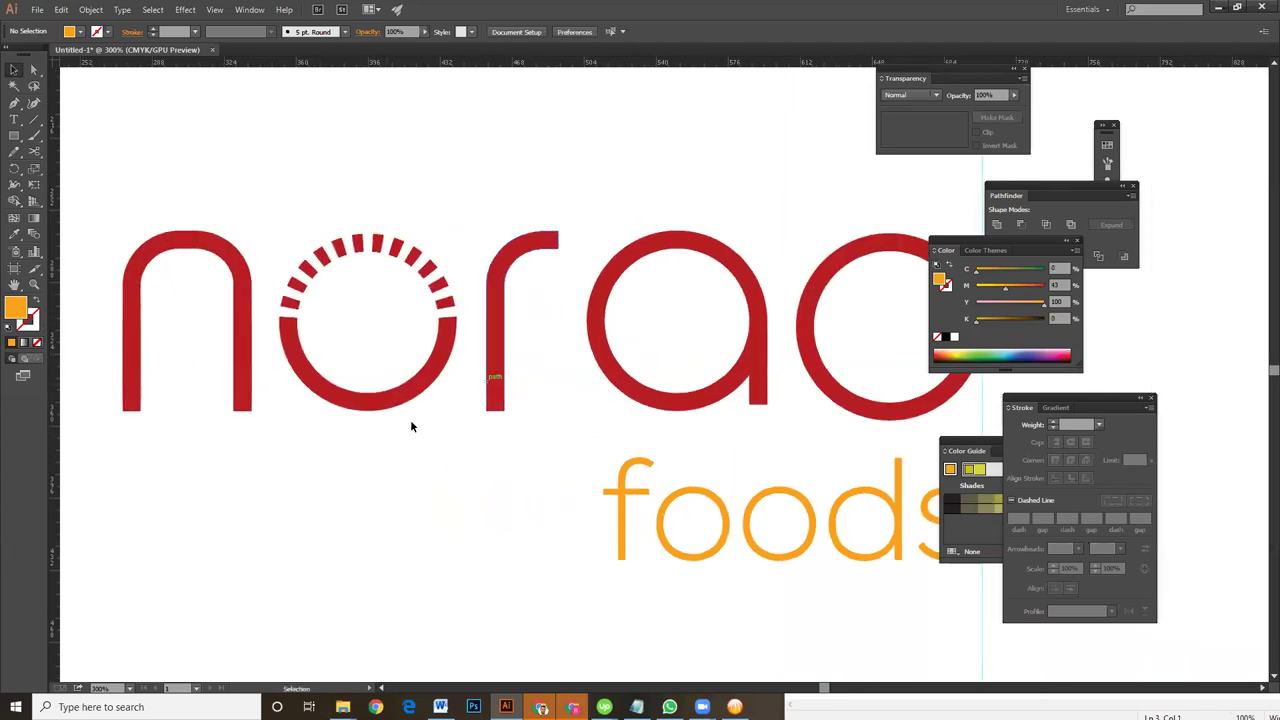
key("ctrl+minus")
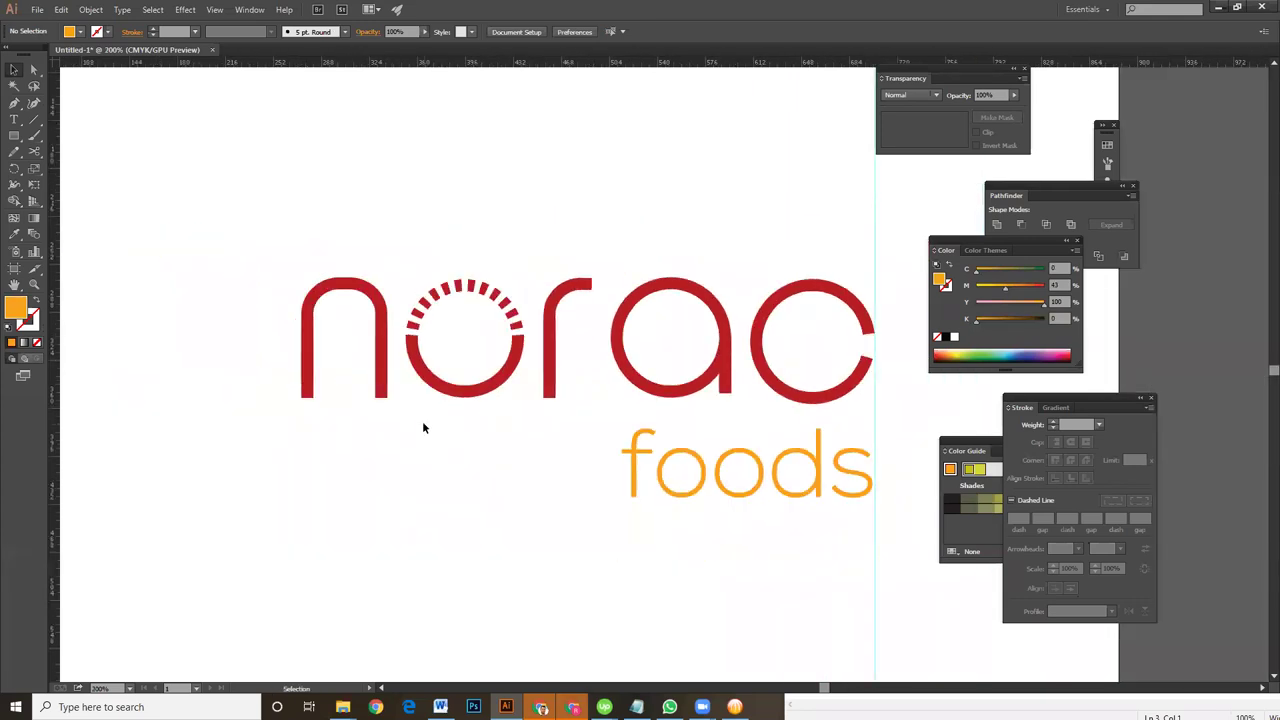
left_click(378, 388)
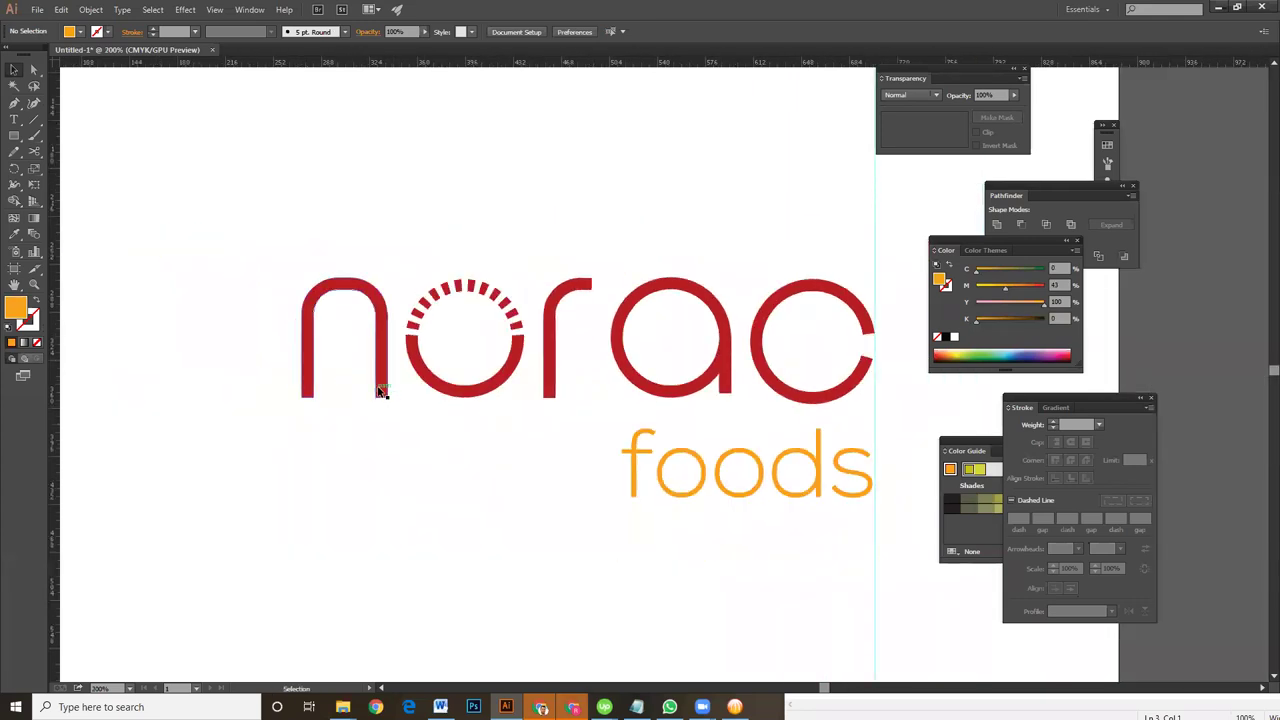
left_click(490, 390, "shift")
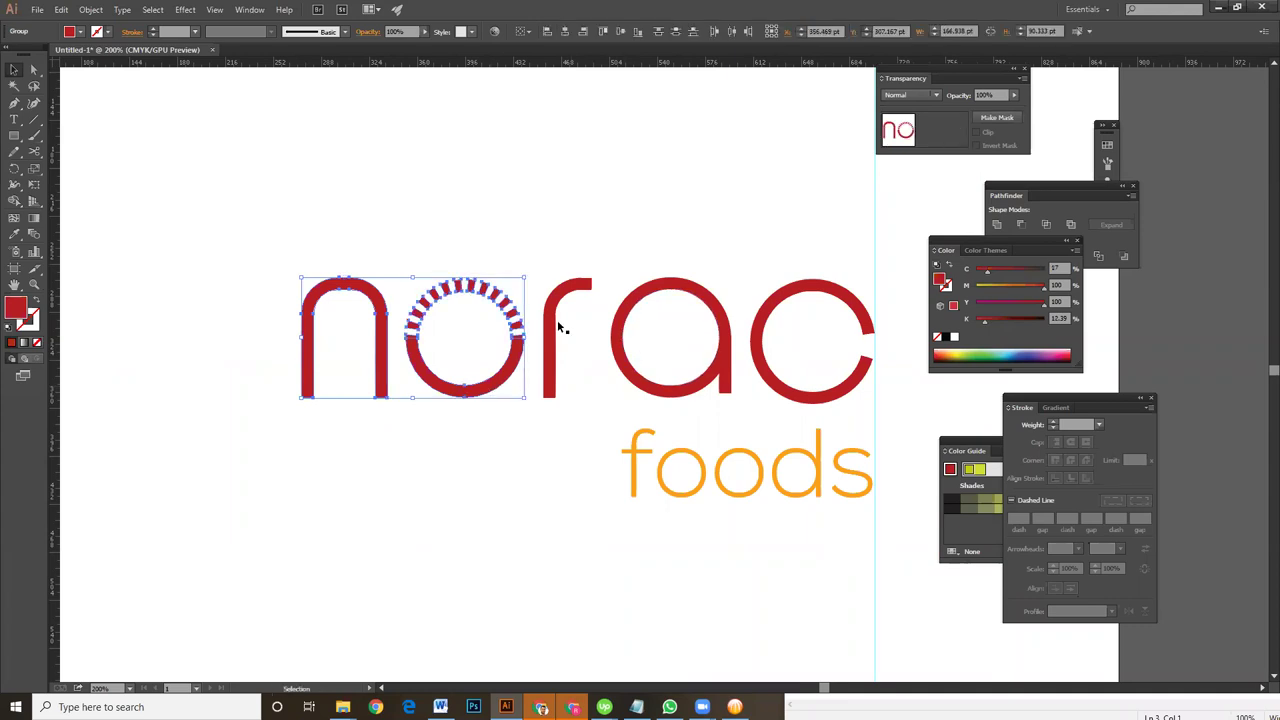
left_click(510, 368)
Bring the Pathfinder panel in front of the Color panel and reselect the n
left_click(1010, 220)
left_click(505, 418)
left_click(384, 372)
left_click(472, 390, "shift")
left_click(552, 370, "shift")
left_click(645, 381, "shift")
left_click(797, 401, "shift")
left_click(100, 11)
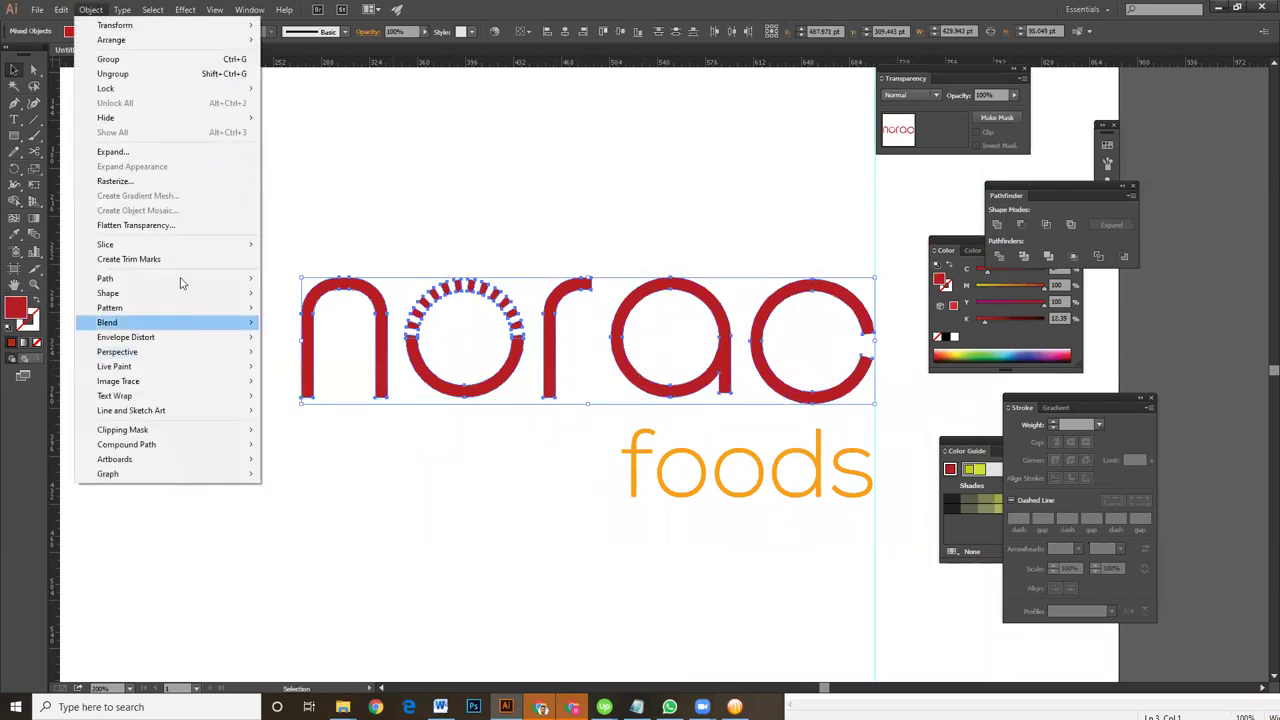
mouse_move(105, 278)
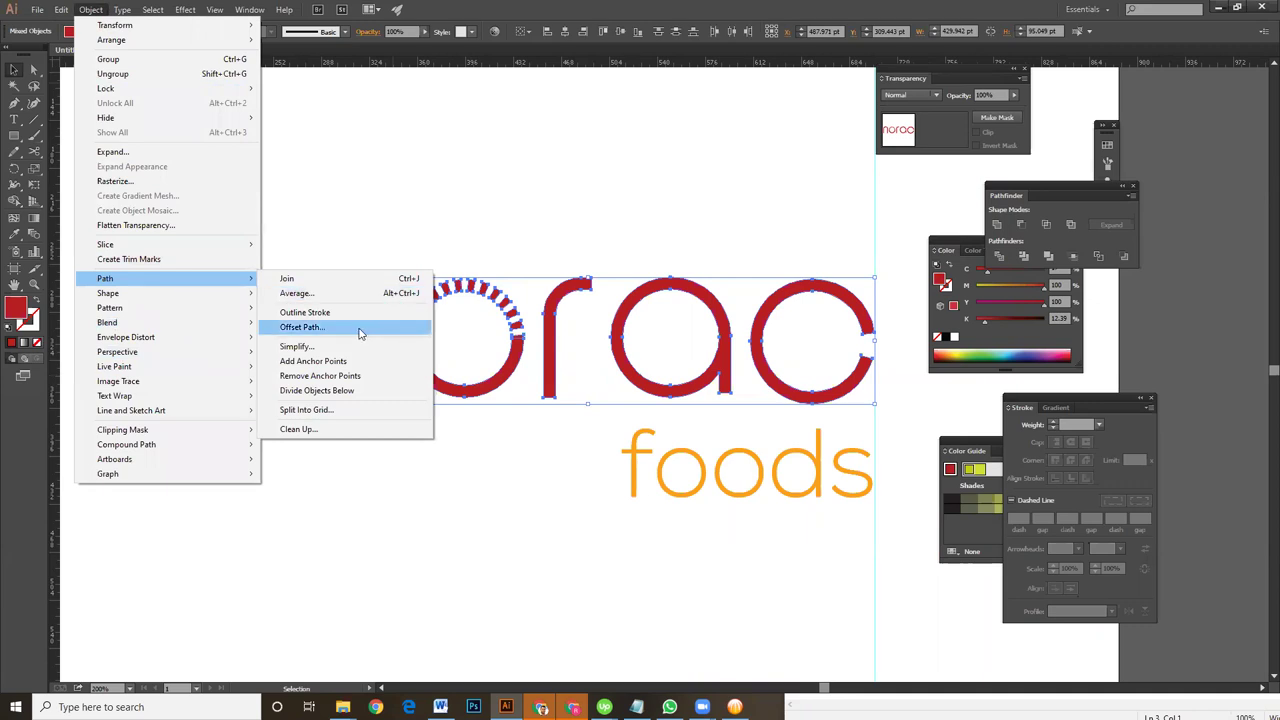
left_click(360, 329)
left_click(824, 331)
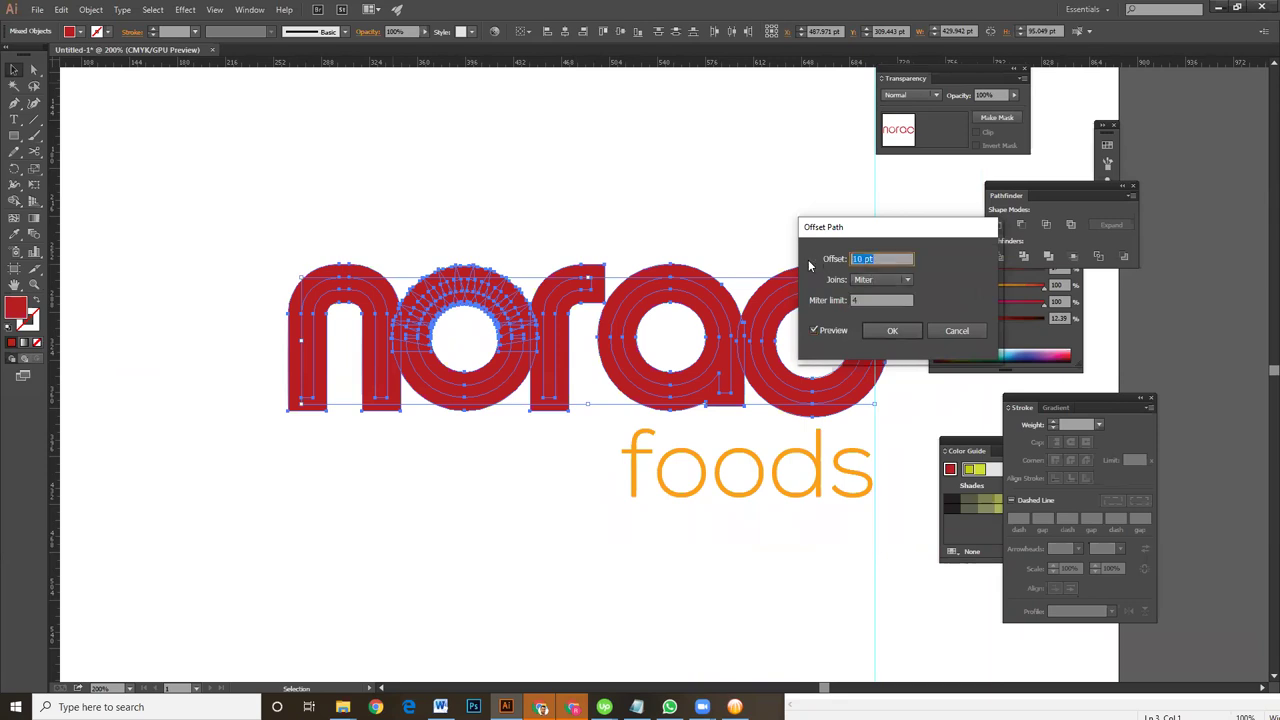
type("5")
left_click(886, 300)
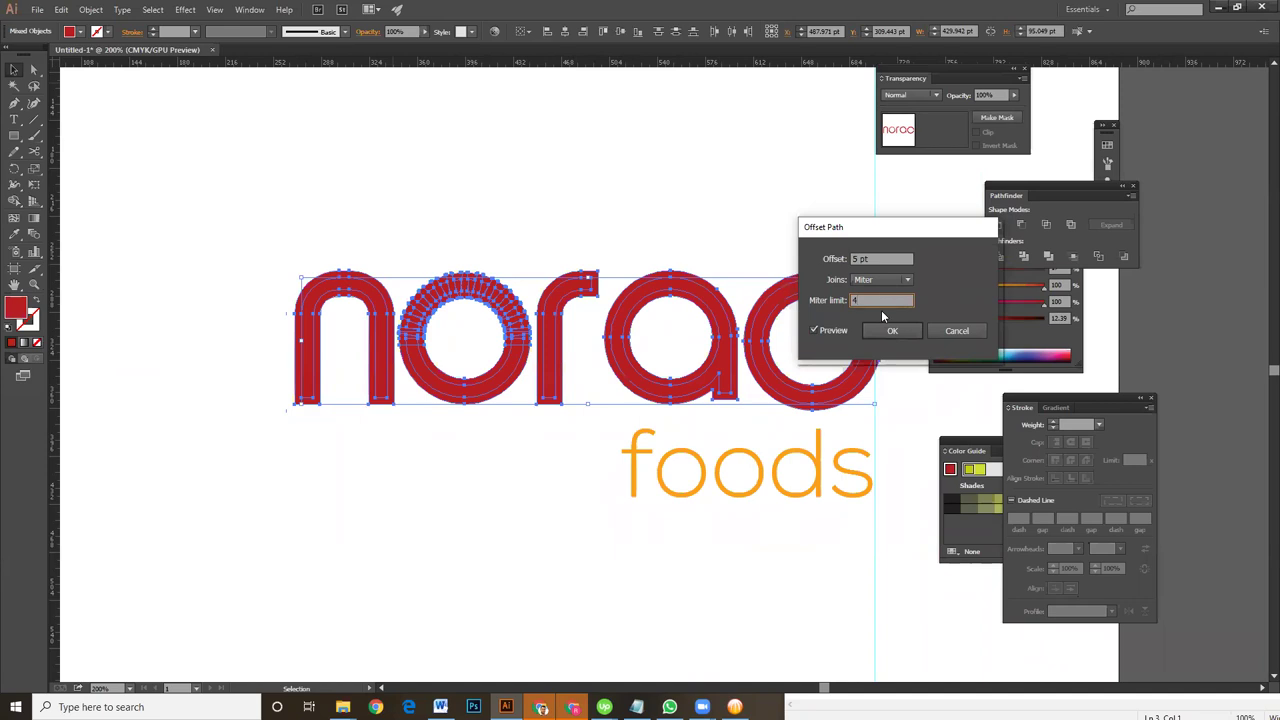
double_click(868, 259)
type("4")
left_click(886, 300)
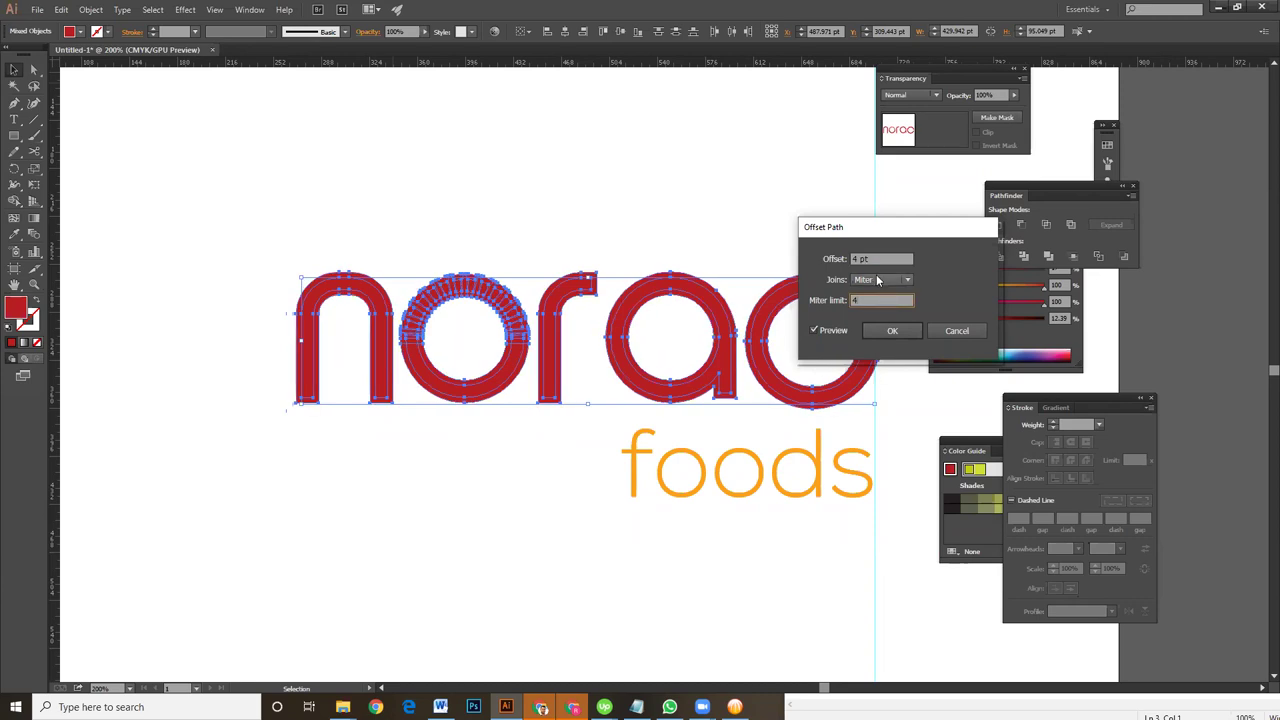
double_click(873, 258)
type("3")
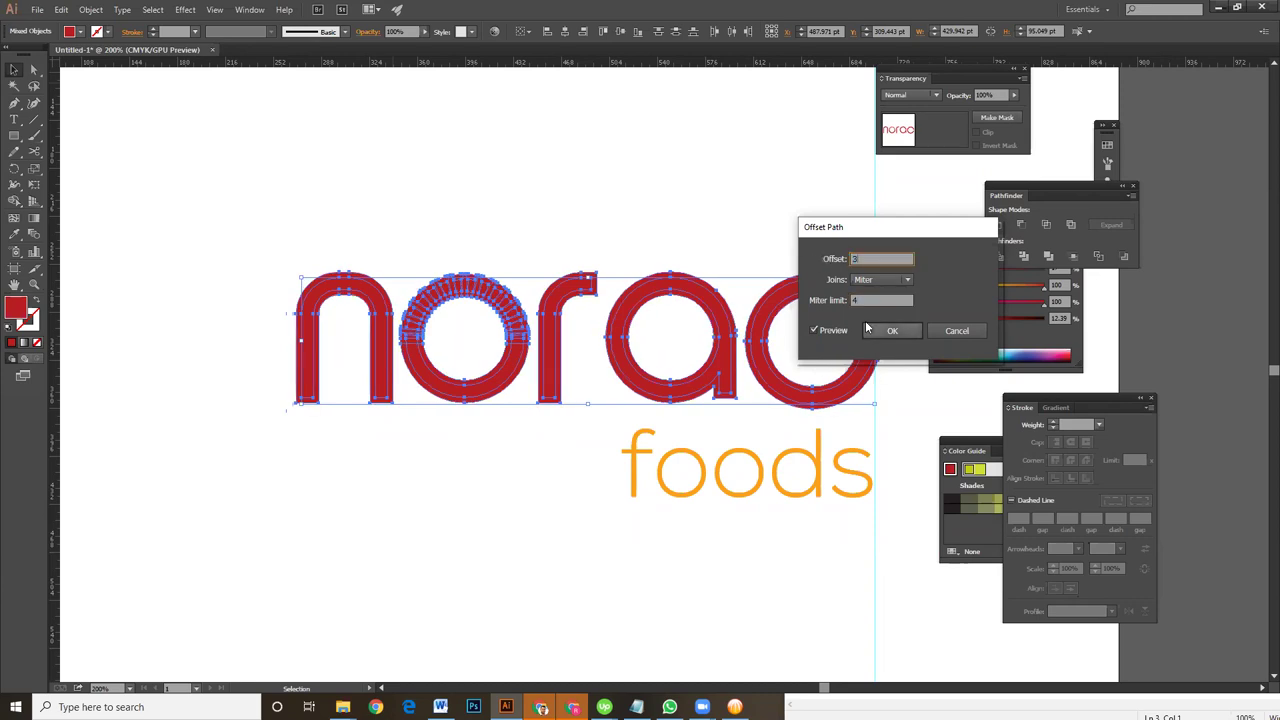
left_click(872, 300)
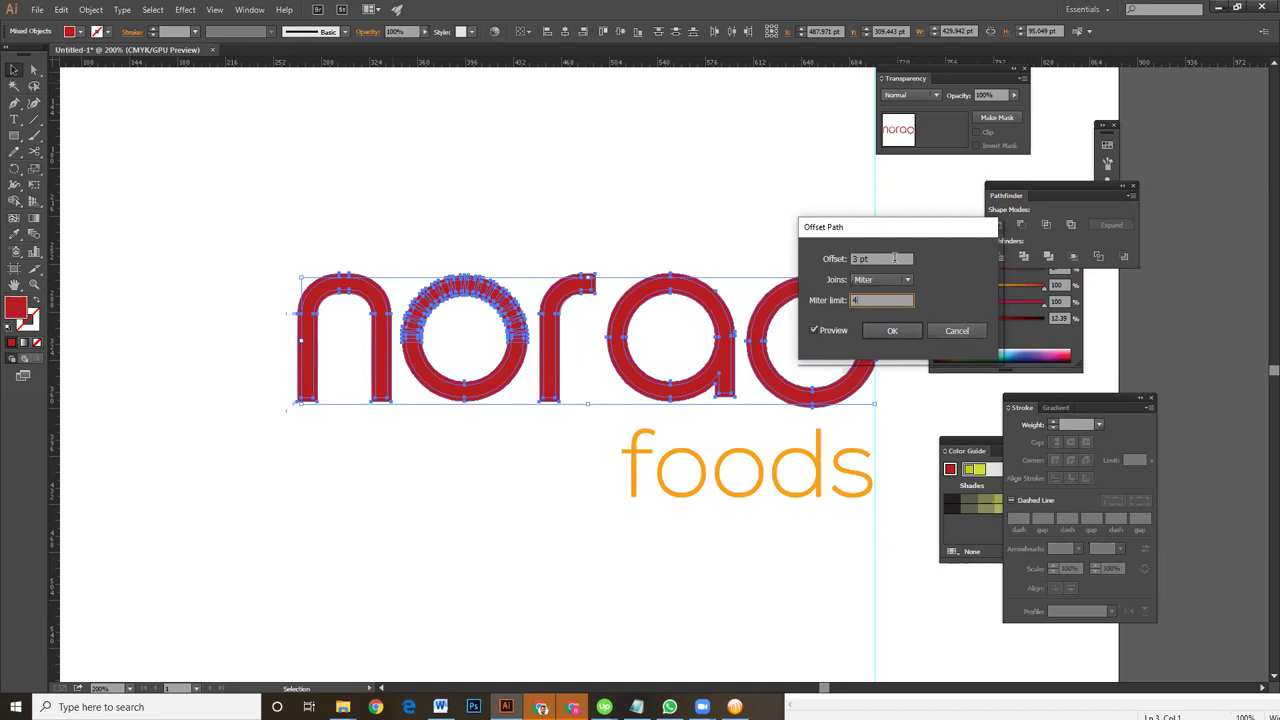
left_click(953, 337)
Ungroup the dashed o ring and select its solid lower arc
left_click(546, 442)
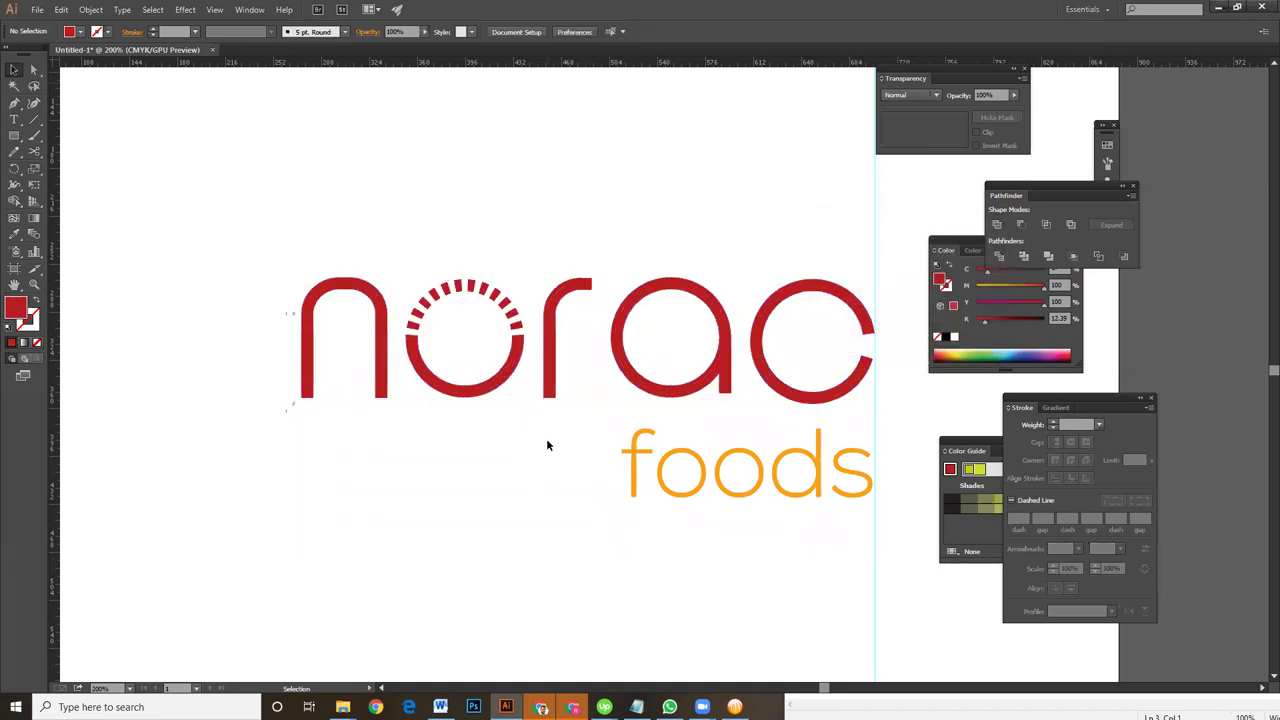
left_click(510, 378)
right_click(510, 378)
left_click(560, 451)
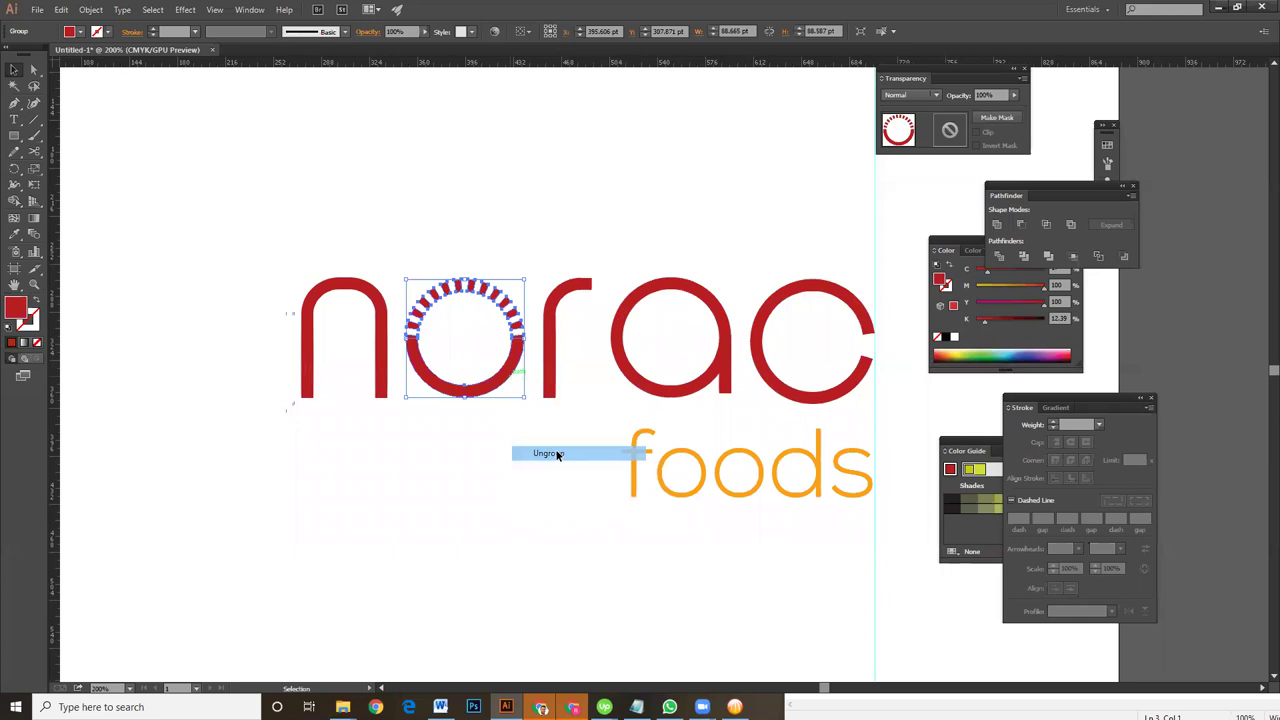
left_click(473, 405)
left_click(470, 395)
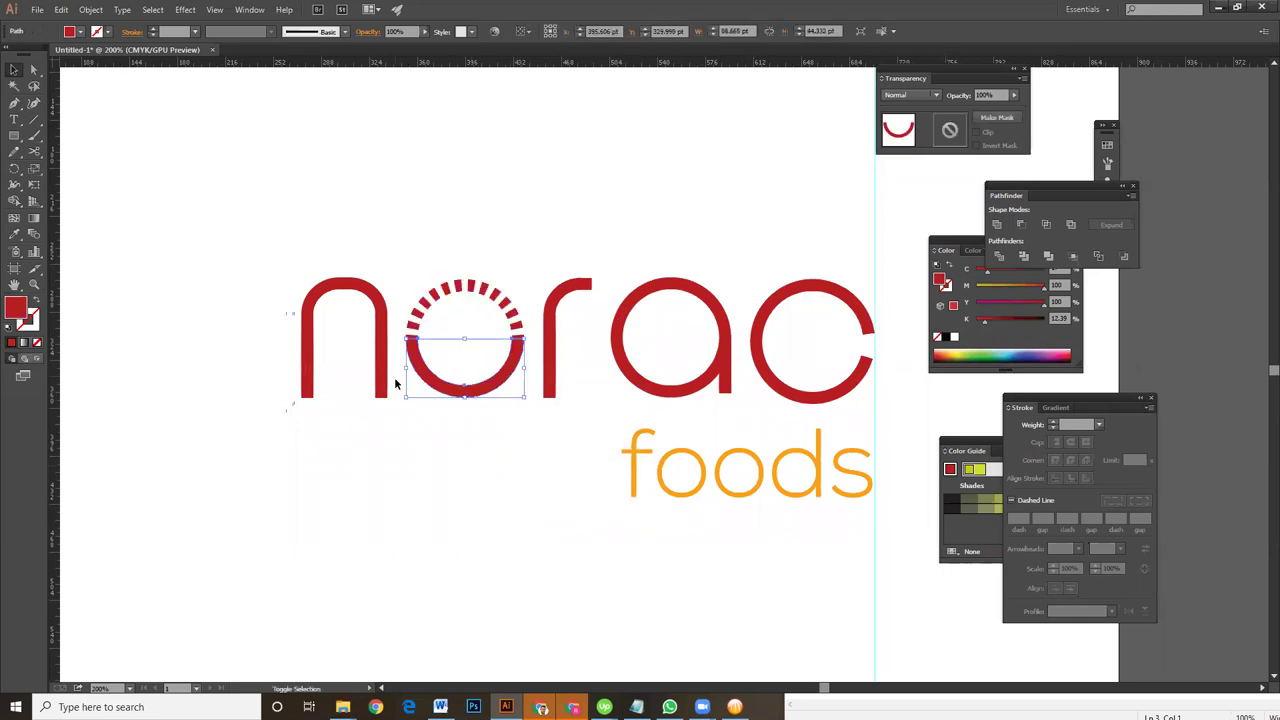
left_click(466, 417)
left_click(460, 392)
Add the letters n, r, a and c to the selection and bring up the Object menu
left_click(381, 373, "shift")
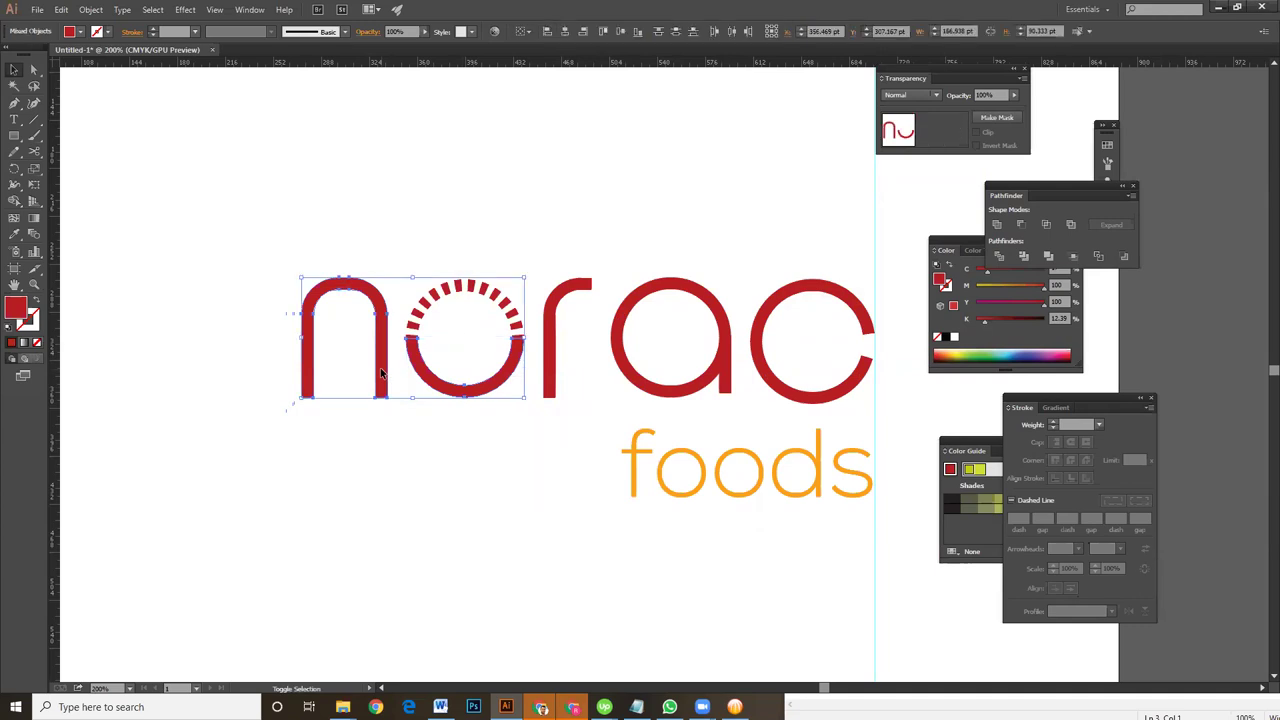
left_click(555, 340, "shift")
left_click(726, 365, "shift")
left_click(762, 365, "shift")
left_click(91, 9)
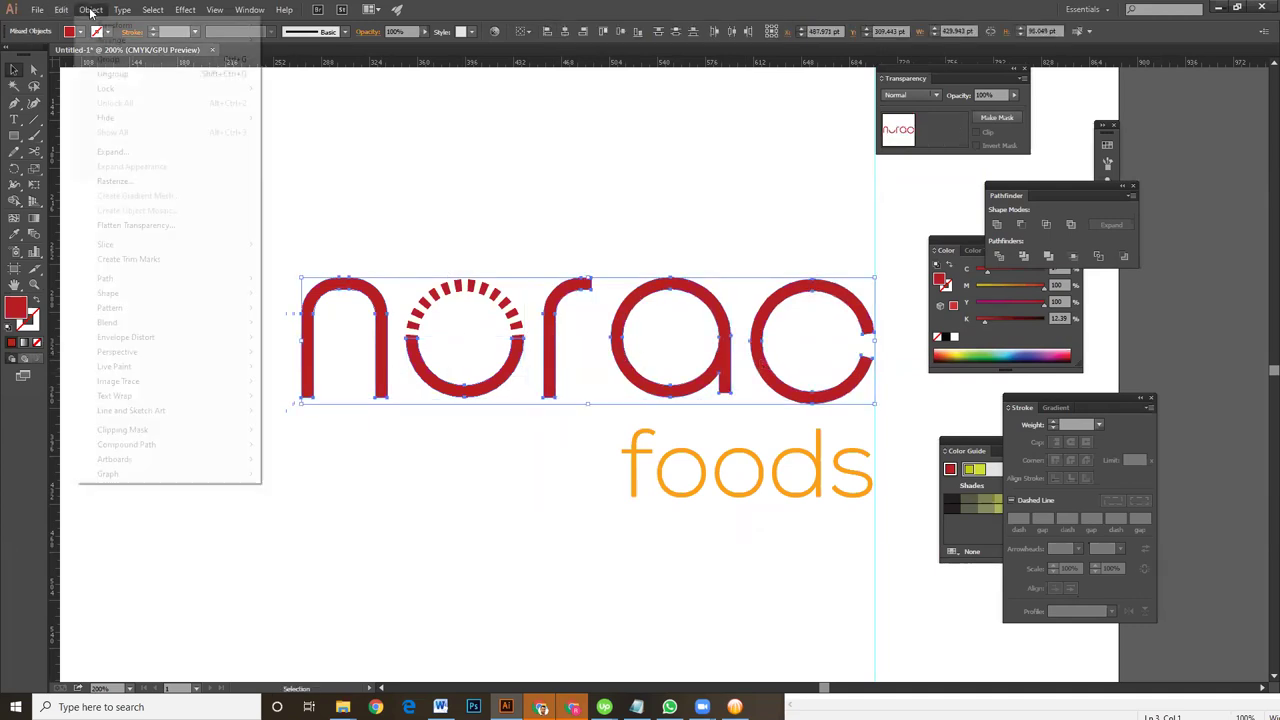
mouse_move(105, 278)
left_click(302, 327)
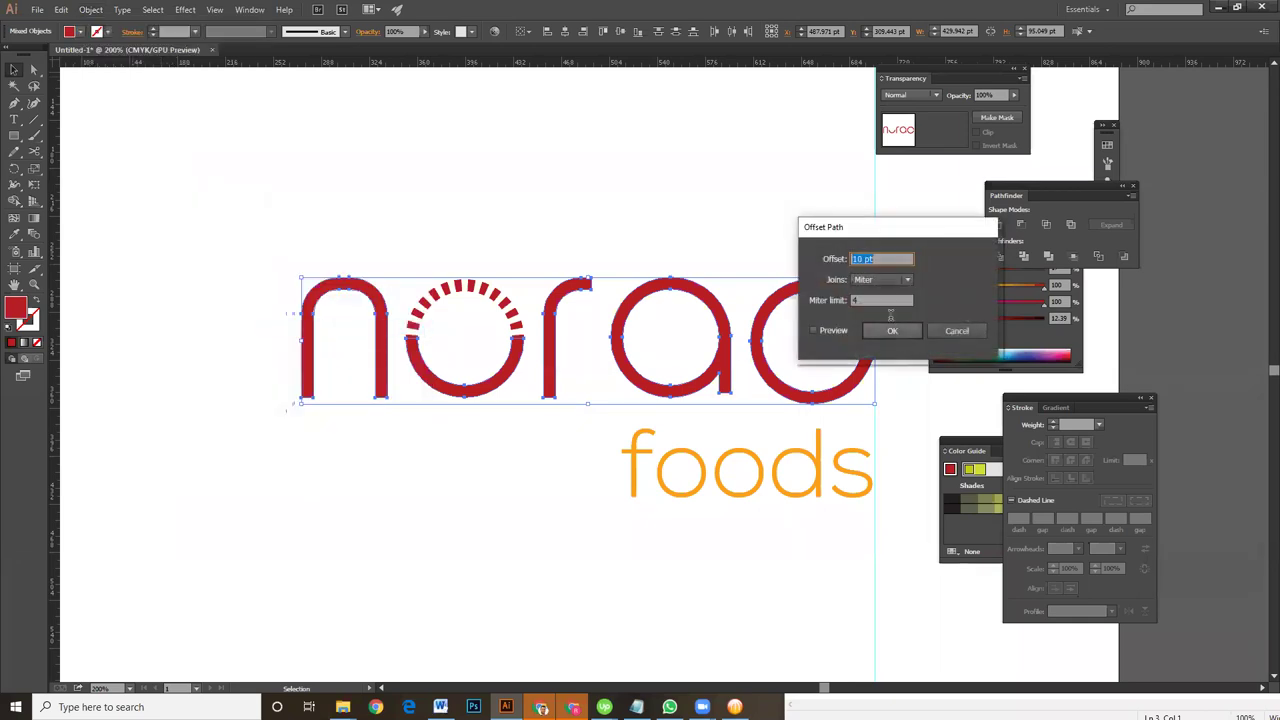
type("3")
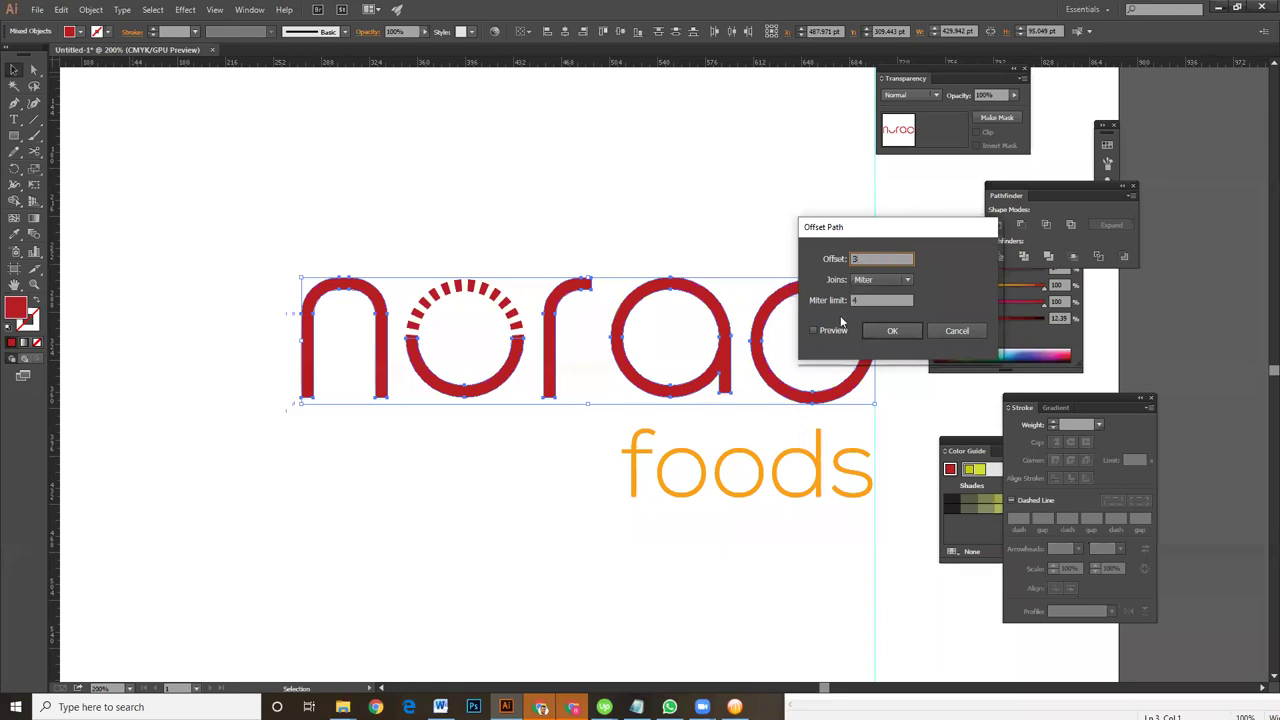
left_click(838, 331)
left_click(834, 262)
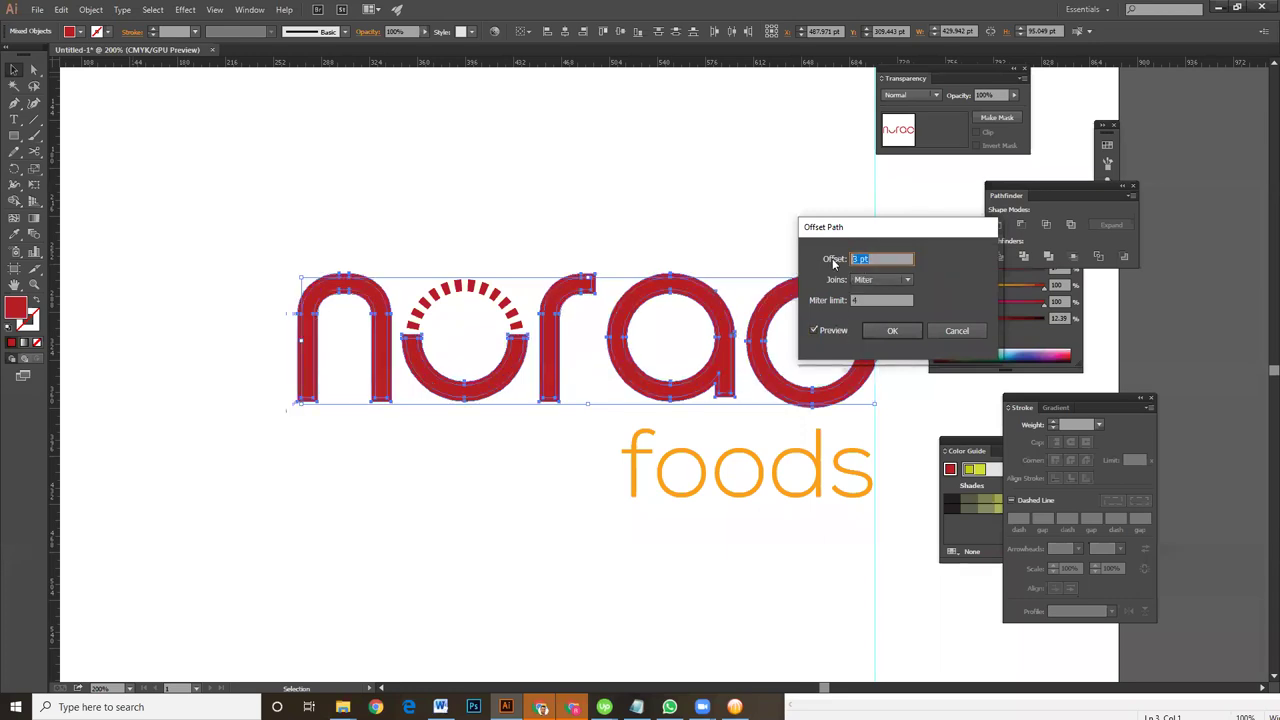
left_click(869, 299)
left_click(875, 258)
left_click(866, 302)
type("2")
left_click(878, 258)
left_click(970, 332)
left_click(773, 233)
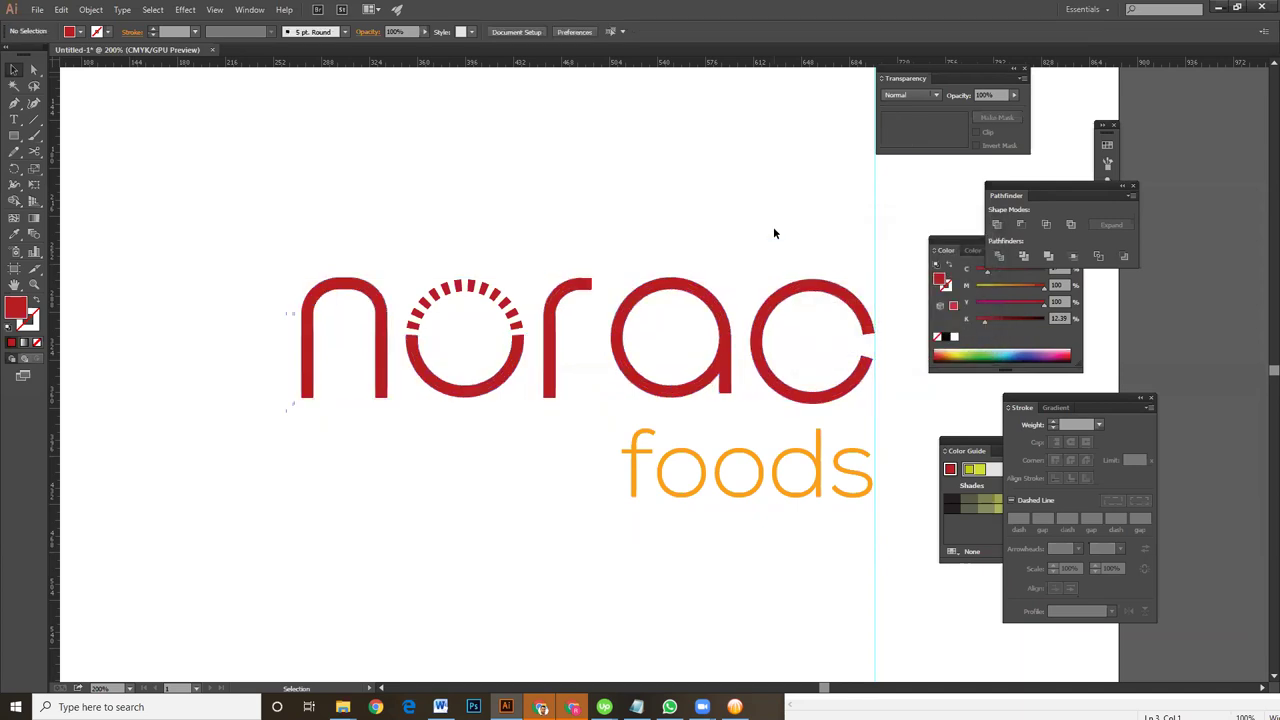
key("ctrl+minus")
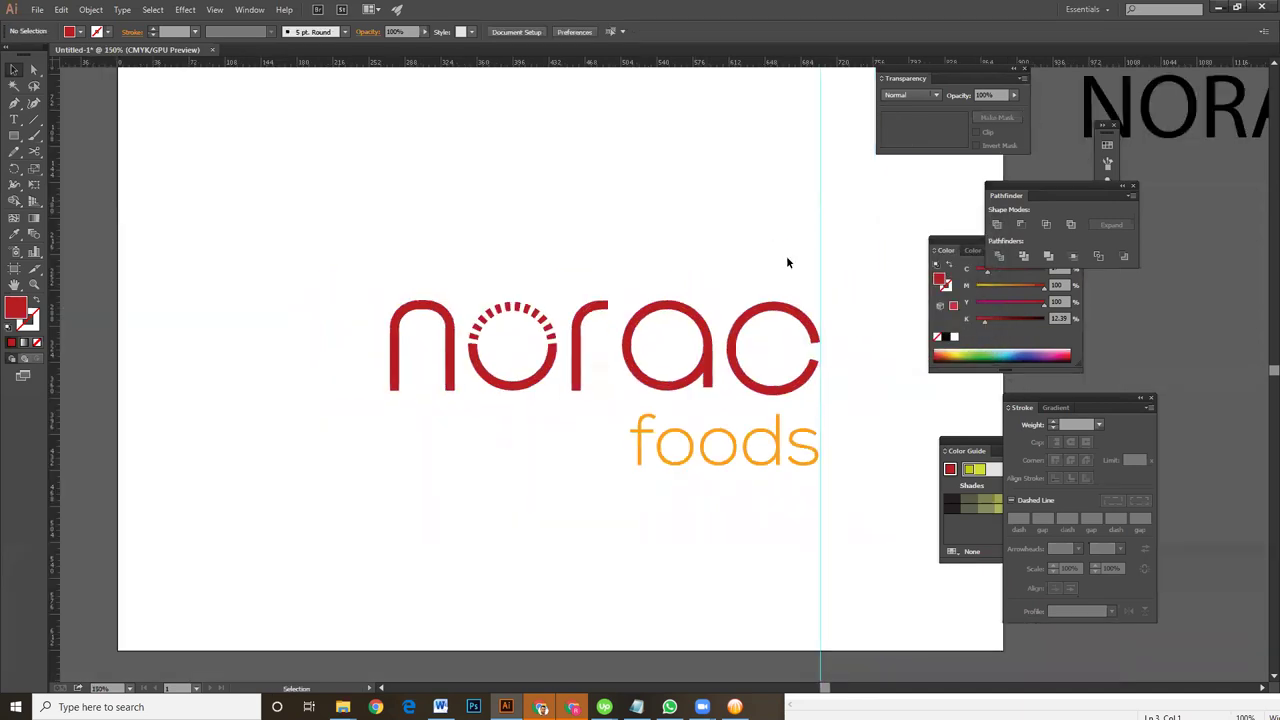
Marquee-select the norac foods logo, outline the foods text with Ctrl+Shift+O, and group everything
left_click(781, 456)
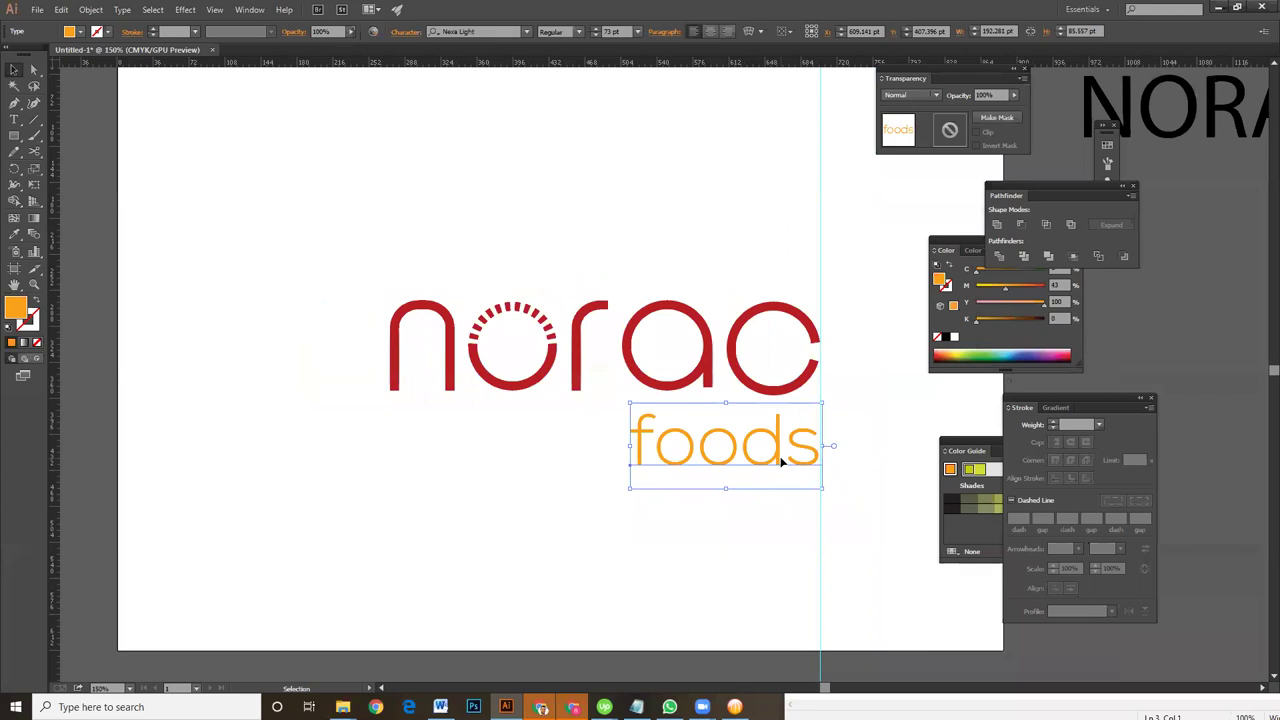
left_click(851, 403)
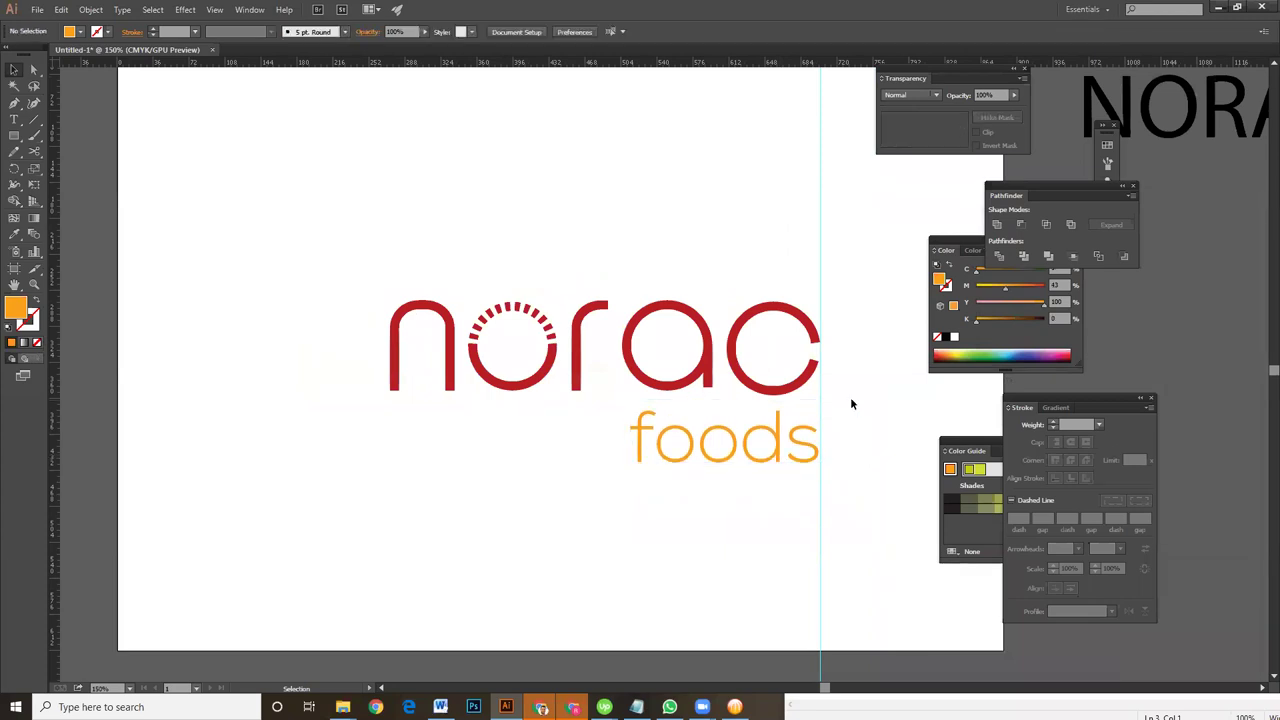
key("ctrl+minus")
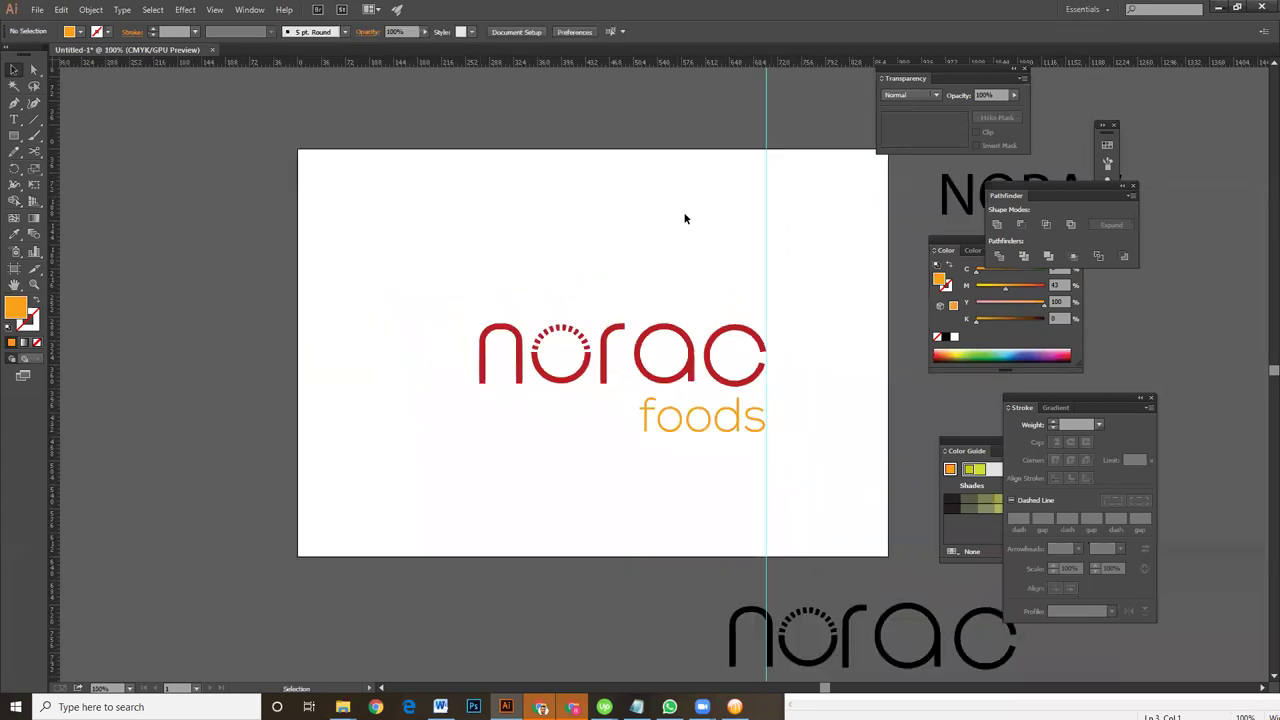
left_click(811, 234)
left_click(806, 210)
left_click(14, 69)
left_click_drag(368, 260, 812, 470)
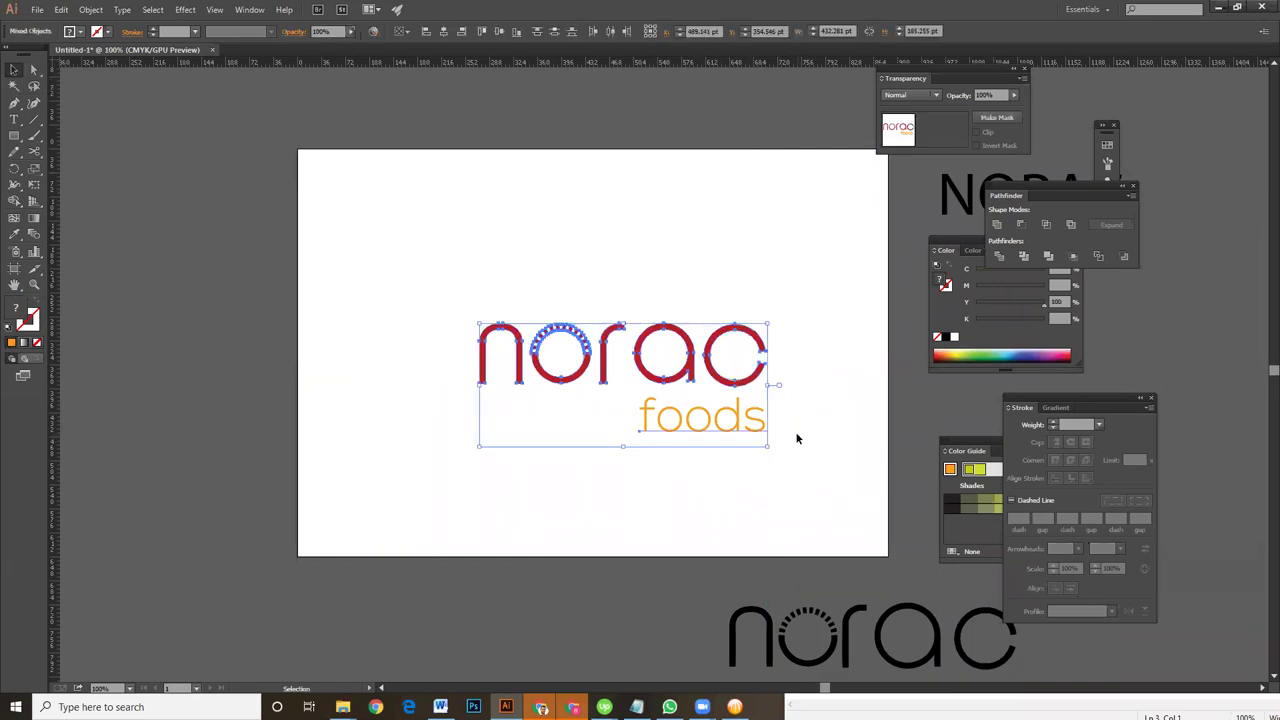
key("shift+ctrl+o")
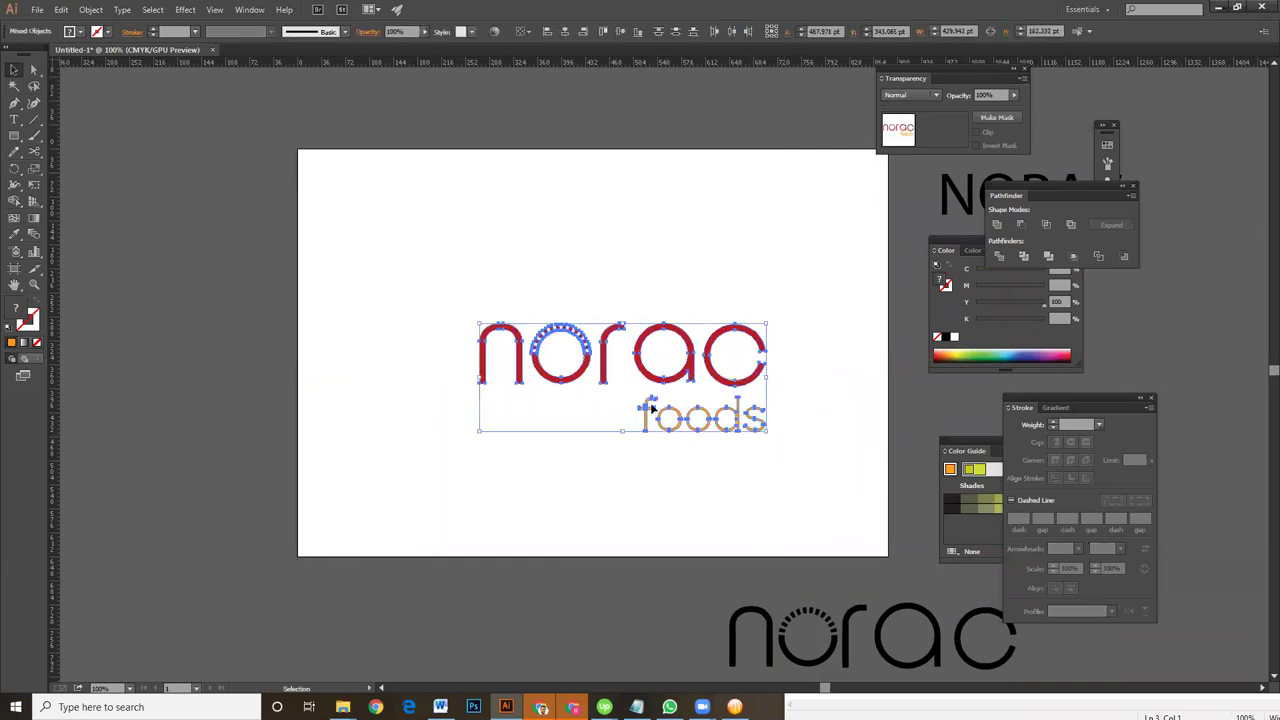
key("ctrl+g")
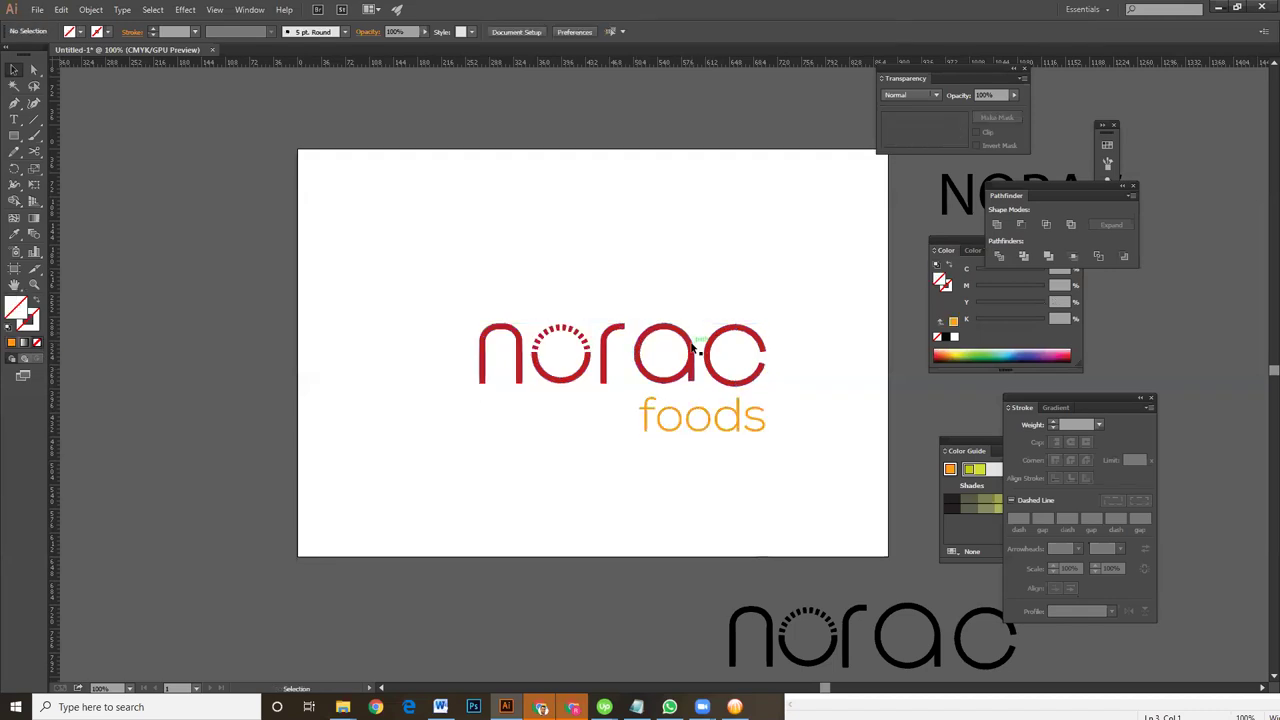
left_click(14, 69)
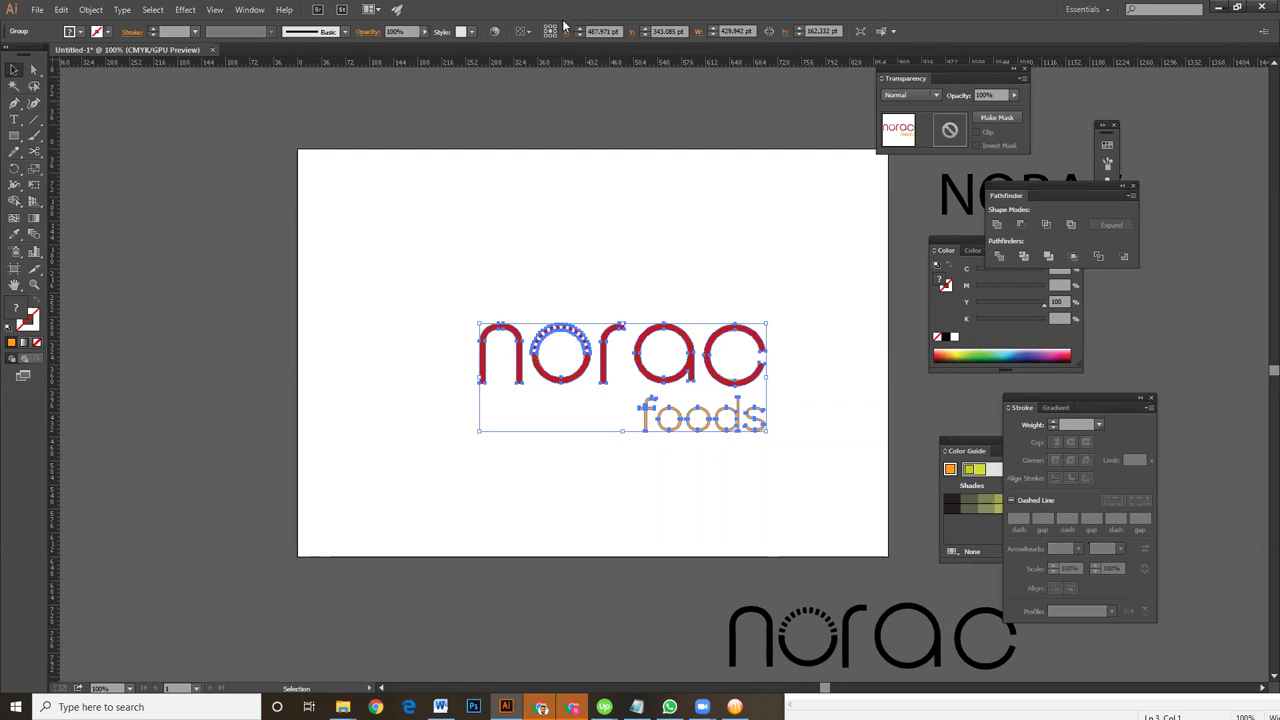
Select the logo group and set alignment to Align to Artboard
double_click(604, 365)
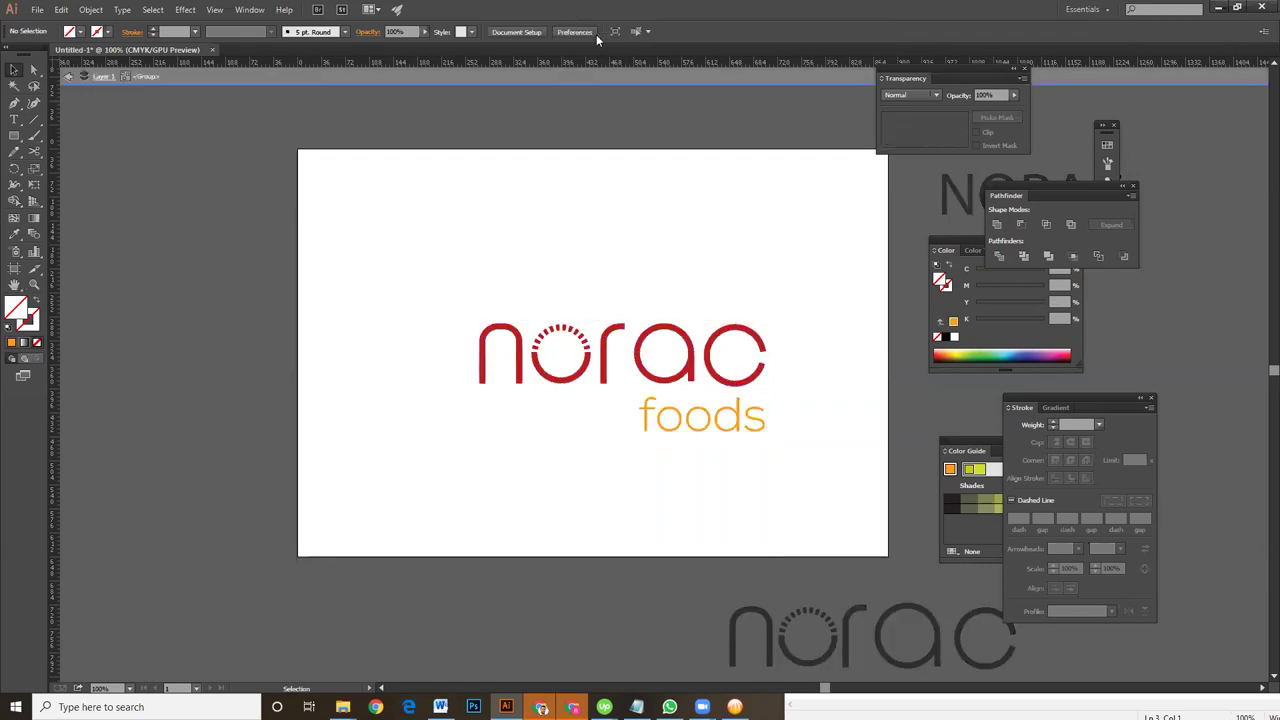
double_click(584, 265)
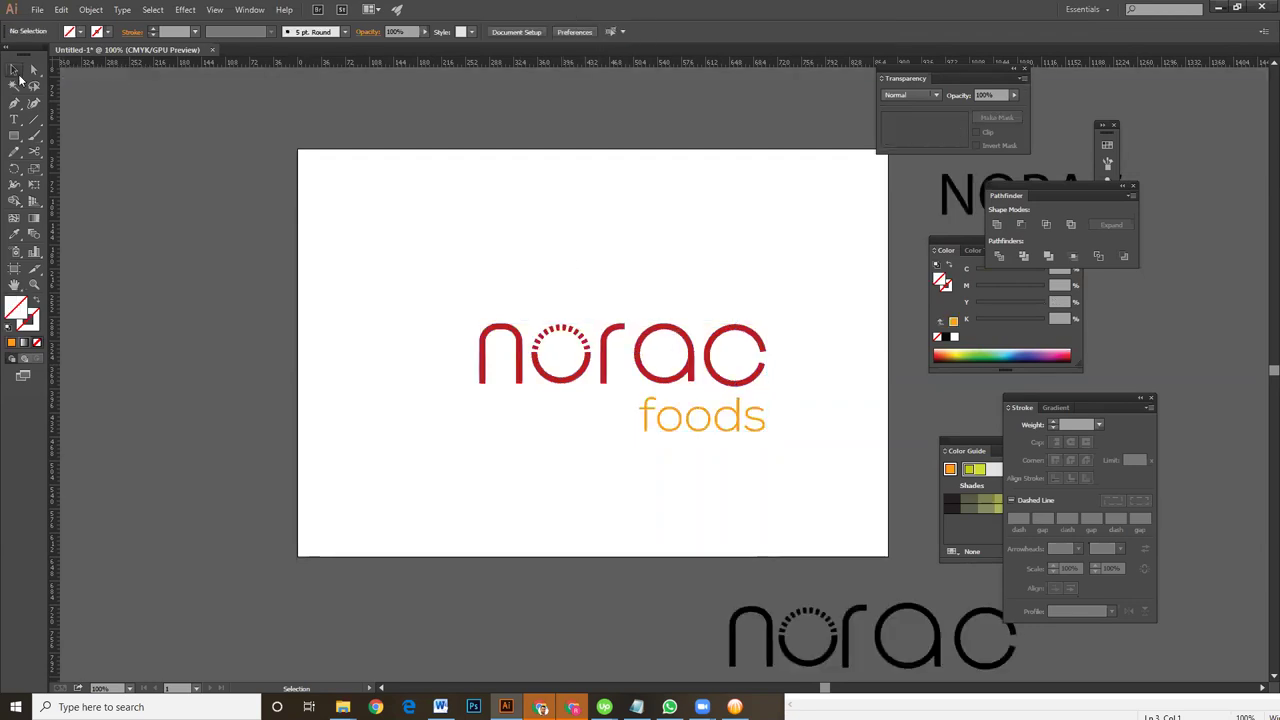
left_click_drag(472, 305, 866, 462)
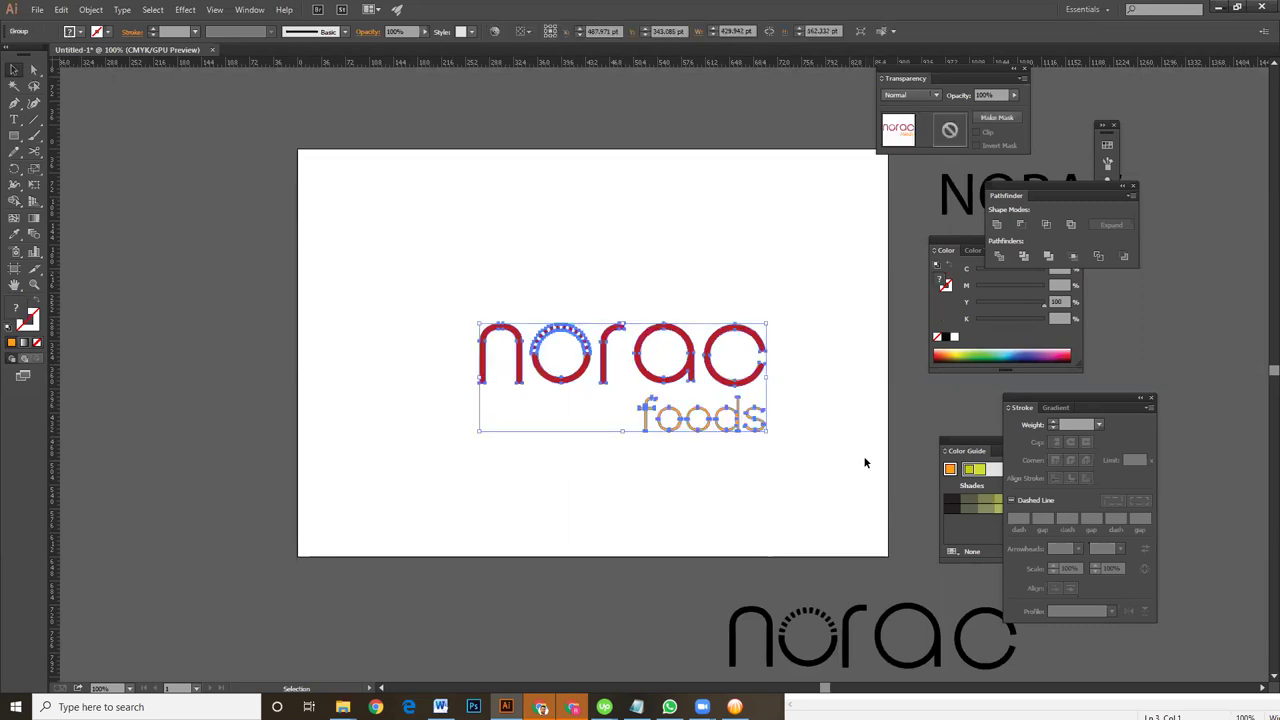
left_click(522, 31)
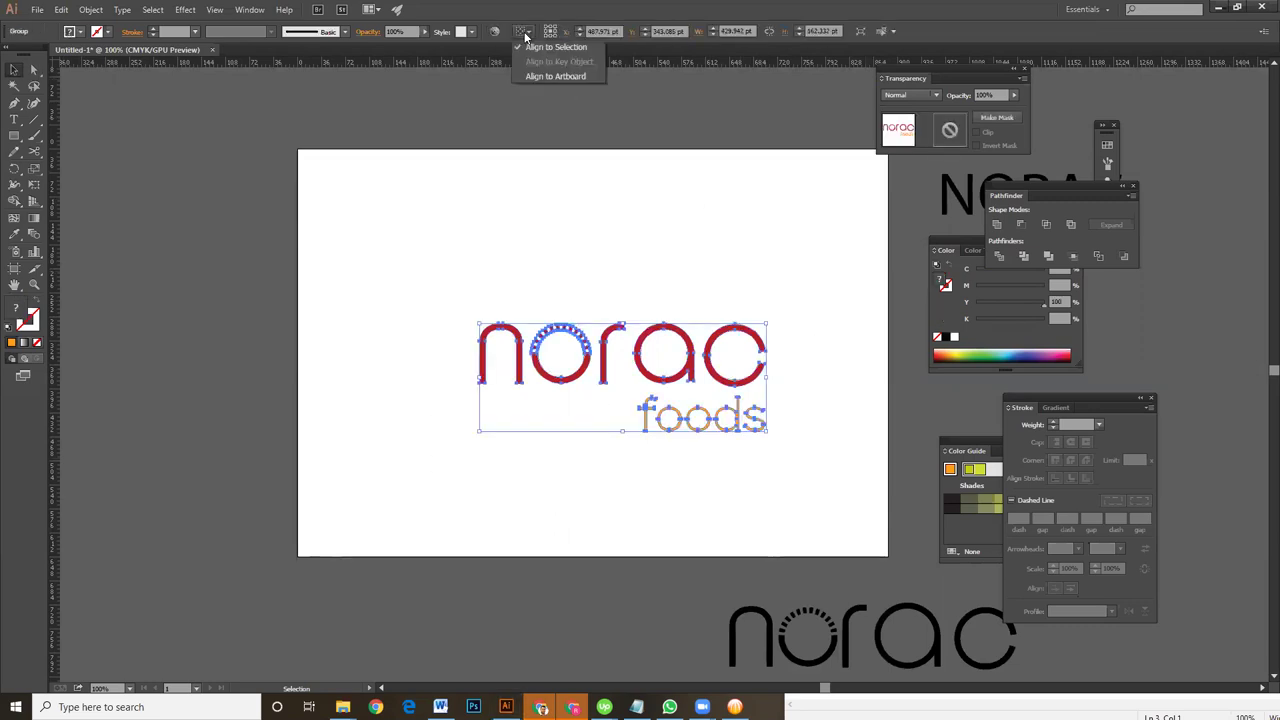
left_click(566, 78)
Drag the logo group up and left until it sits centred on the artboard
left_click_drag(383, 282, 830, 516)
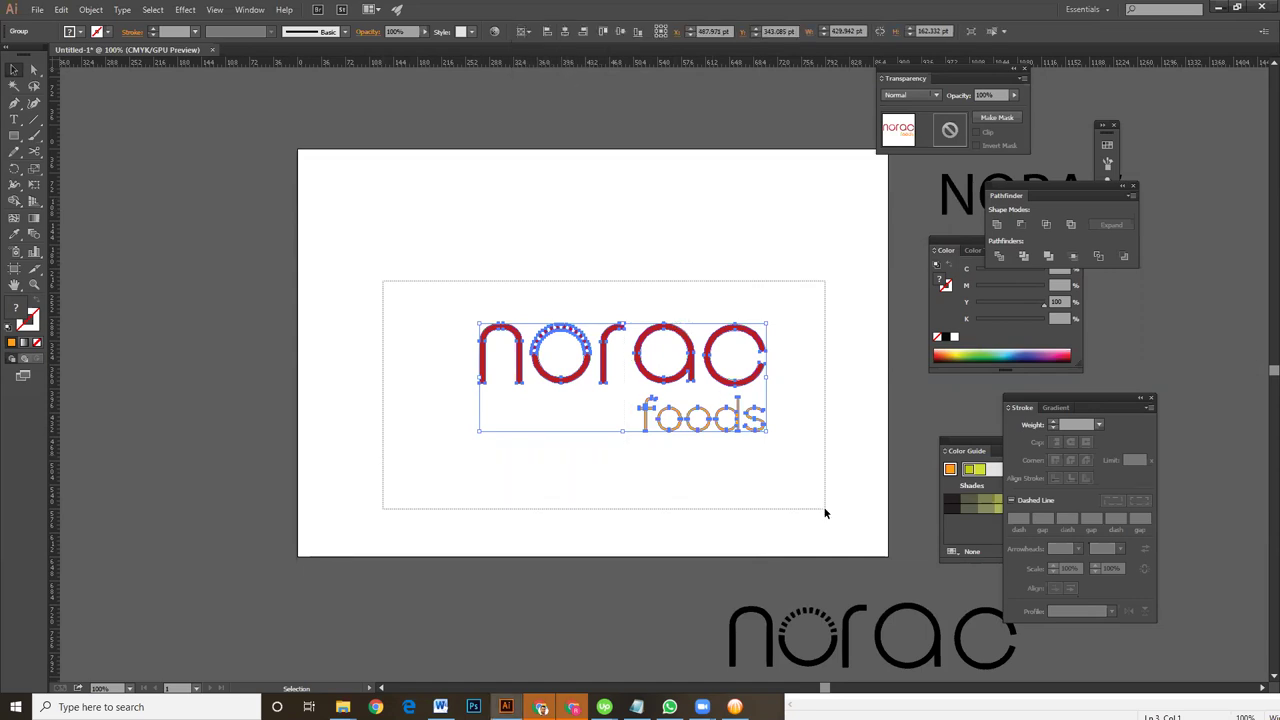
left_click(843, 420)
left_click(680, 381)
left_click_drag(680, 381, 659, 350)
left_click(817, 352)
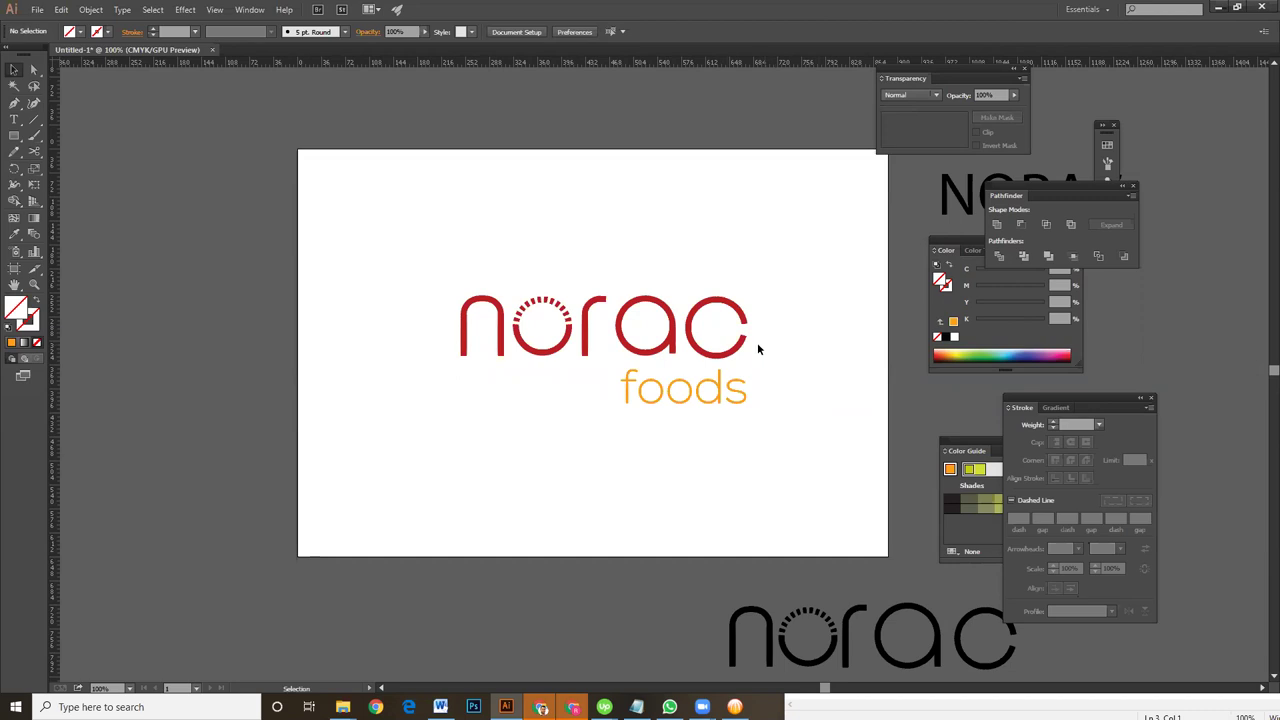
left_click(695, 347)
left_click_drag(695, 347, 681, 349)
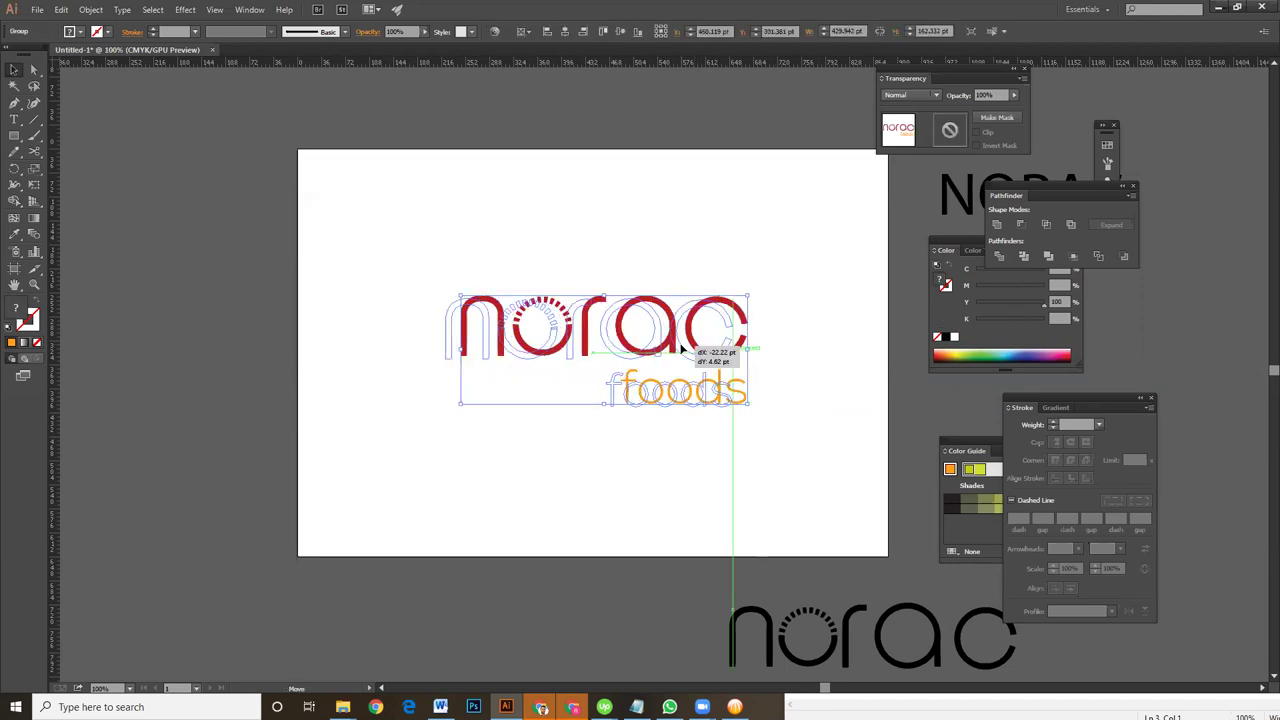
left_click_drag(681, 349, 681, 349)
left_click(811, 337)
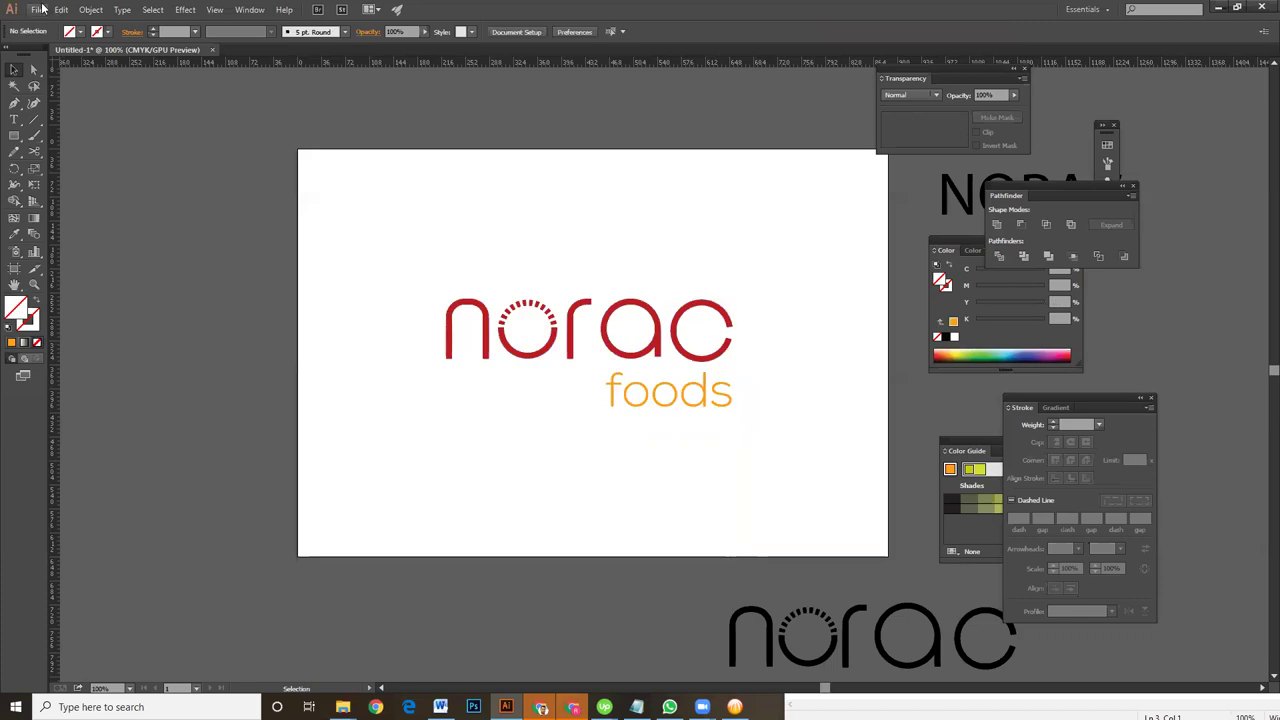
left_click(37, 9)
Export via Save for Web as a JPEG High file named 'logo 02' on the Desktop
left_click(110, 181)
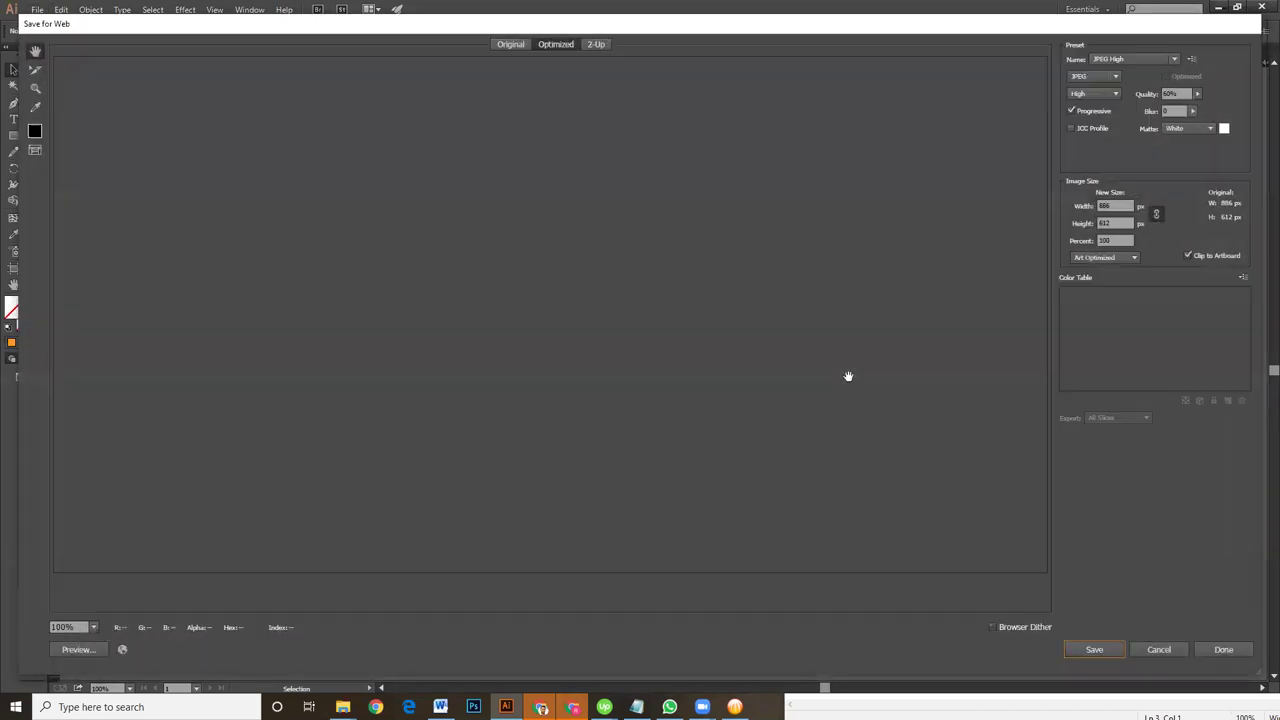
left_click(1122, 648)
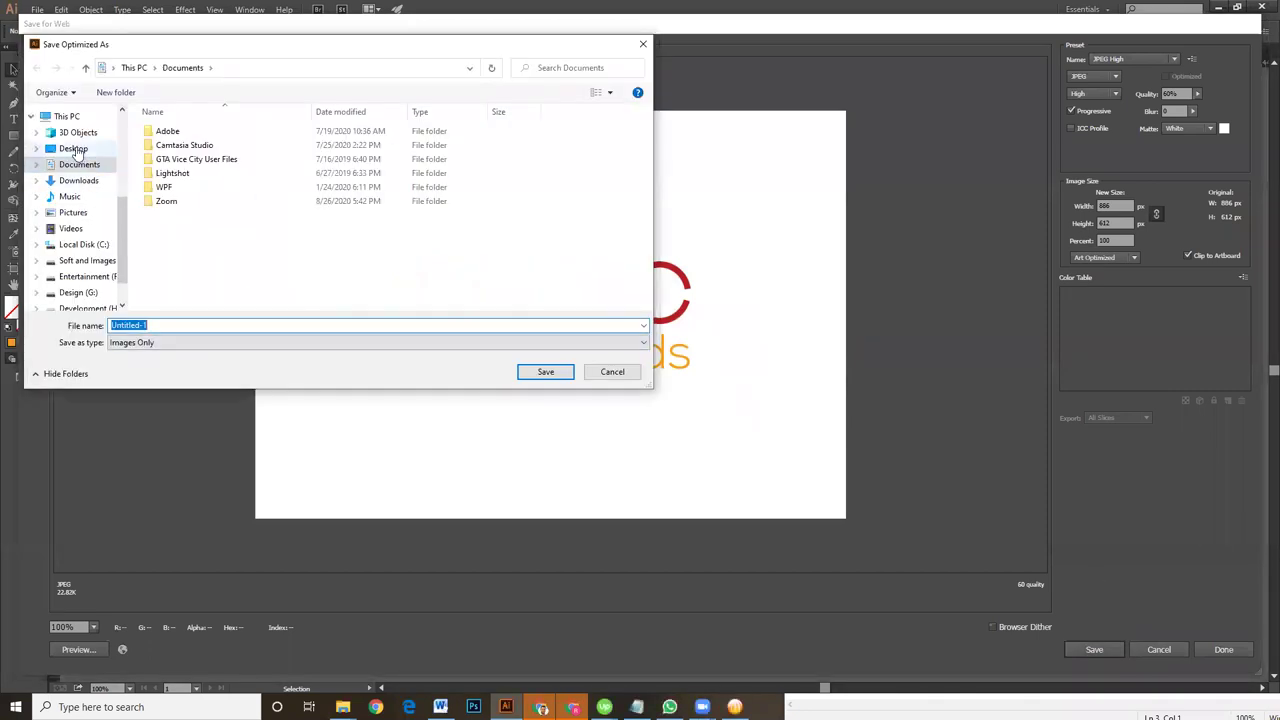
left_click(73, 148)
type("logo 02")
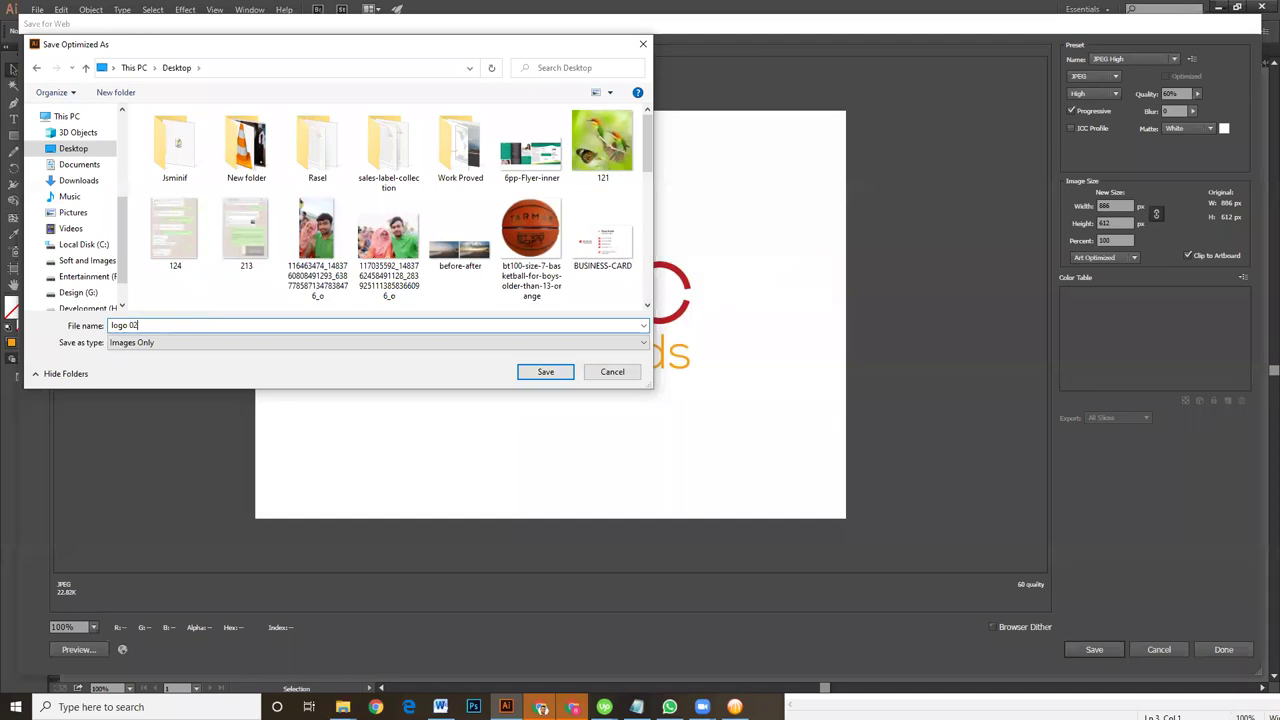
key("Return")
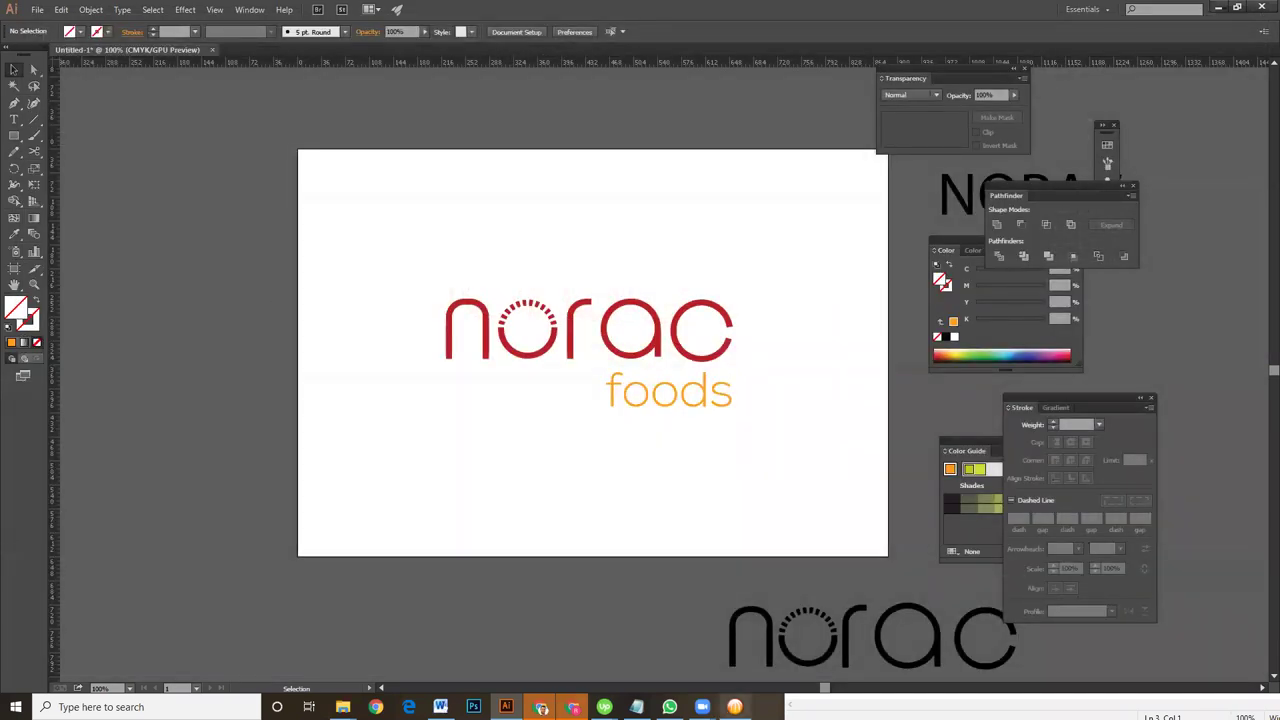
left_click(702, 707)
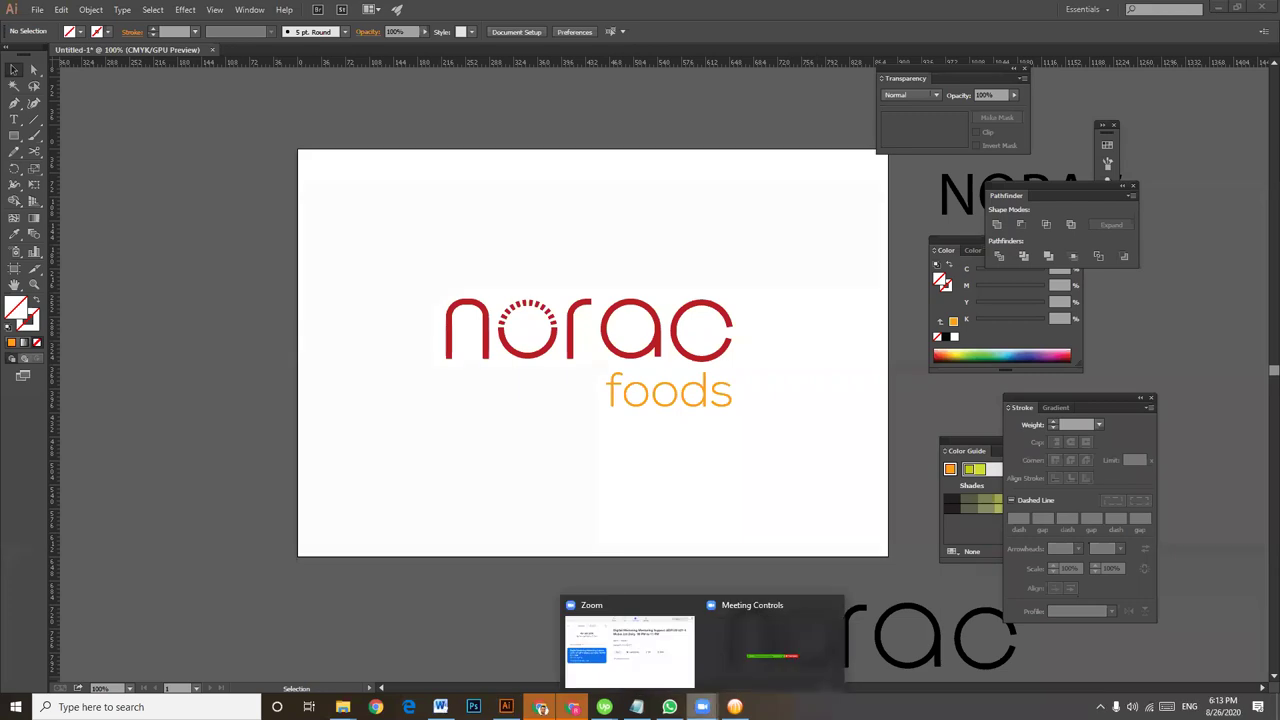
left_click(708, 699)
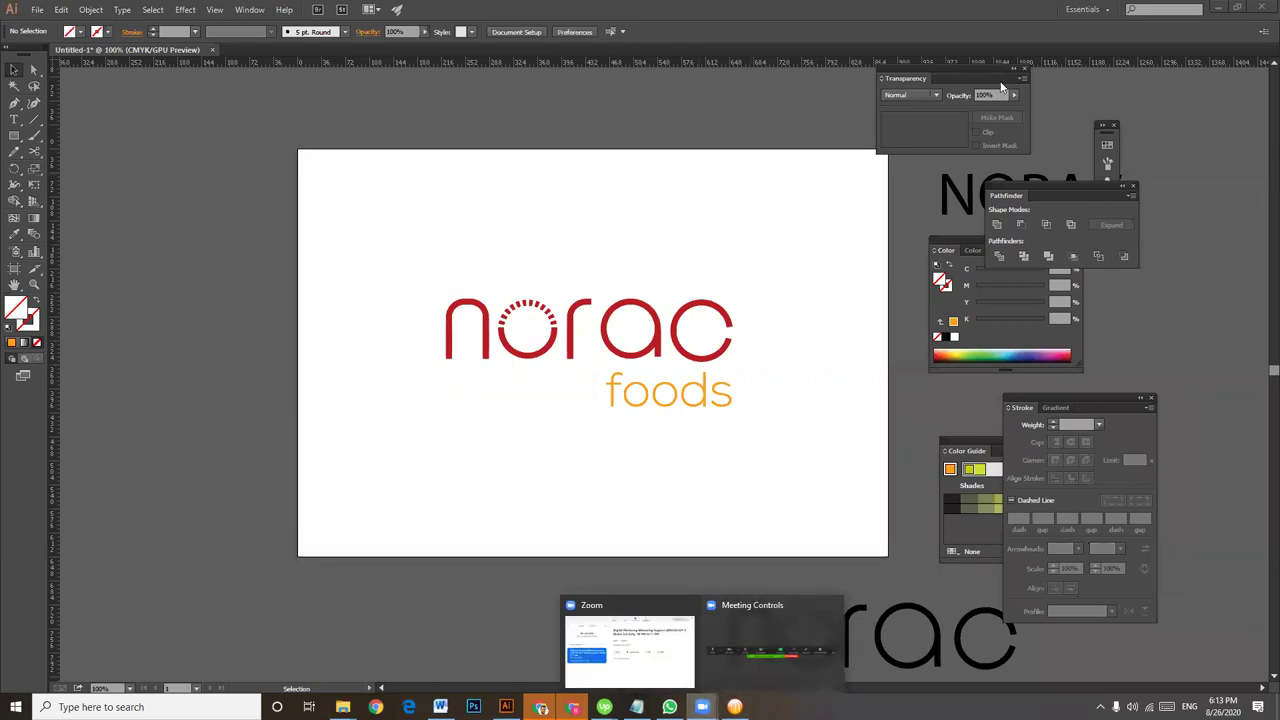